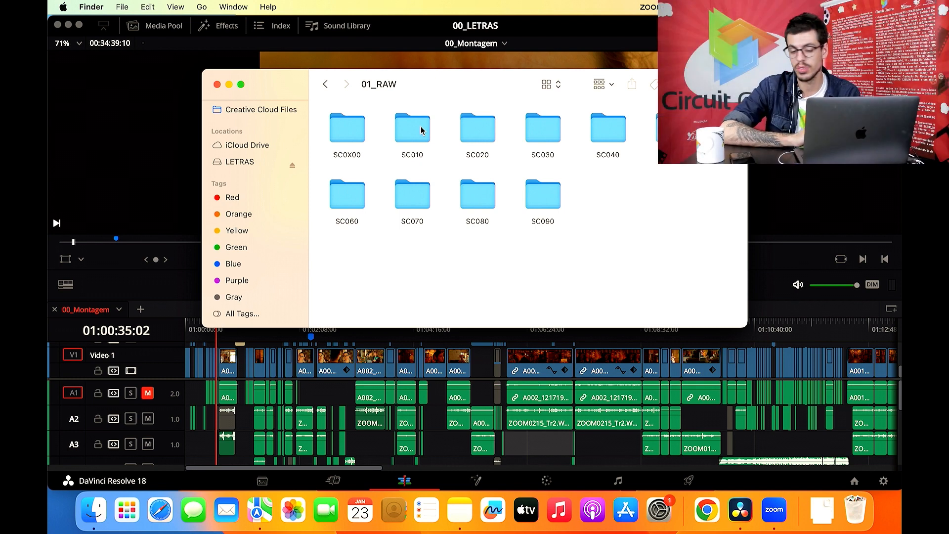
- Browse the SC010 scene folder down to SC01A and look inside the SC01A10 and SC01A20 shot folders
double_click(421, 130)
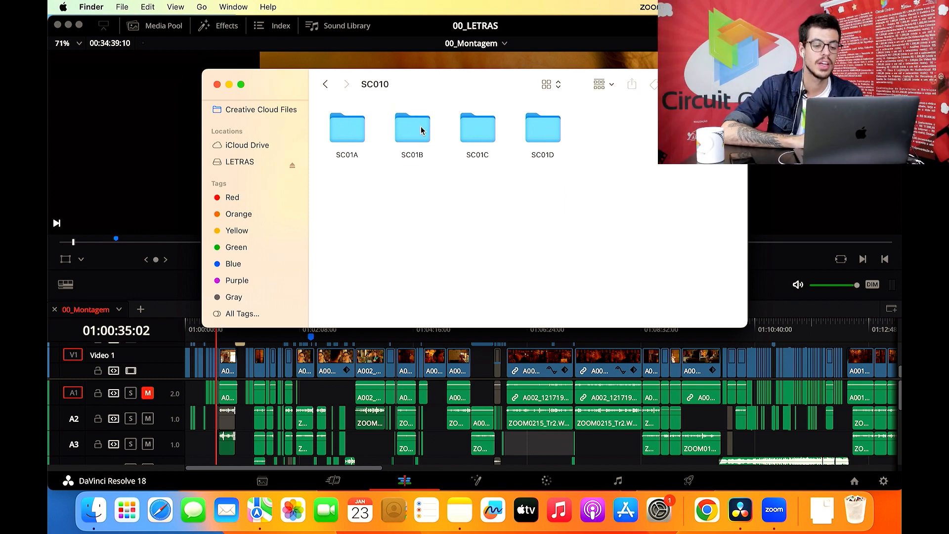
click(326, 85)
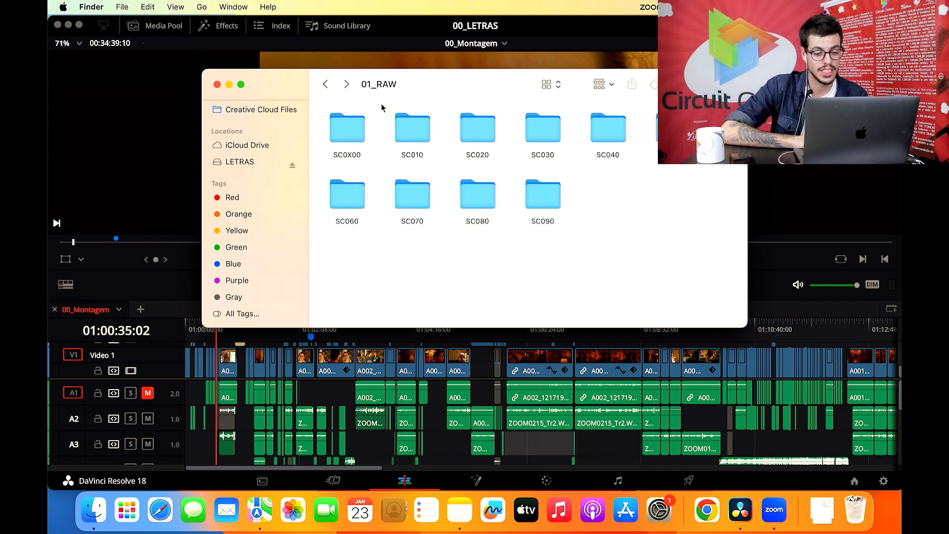
double_click(419, 127)
double_click(356, 126)
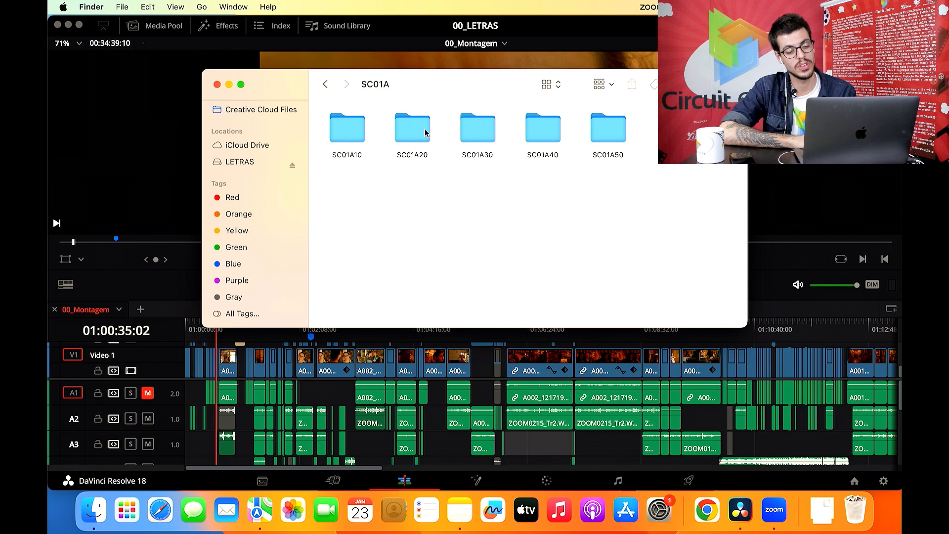
double_click(347, 123)
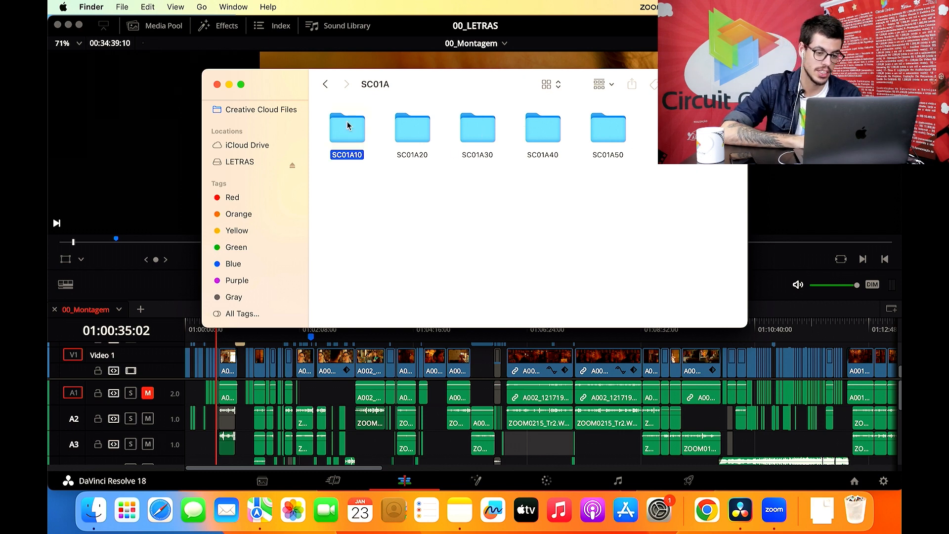
click(329, 86)
double_click(397, 132)
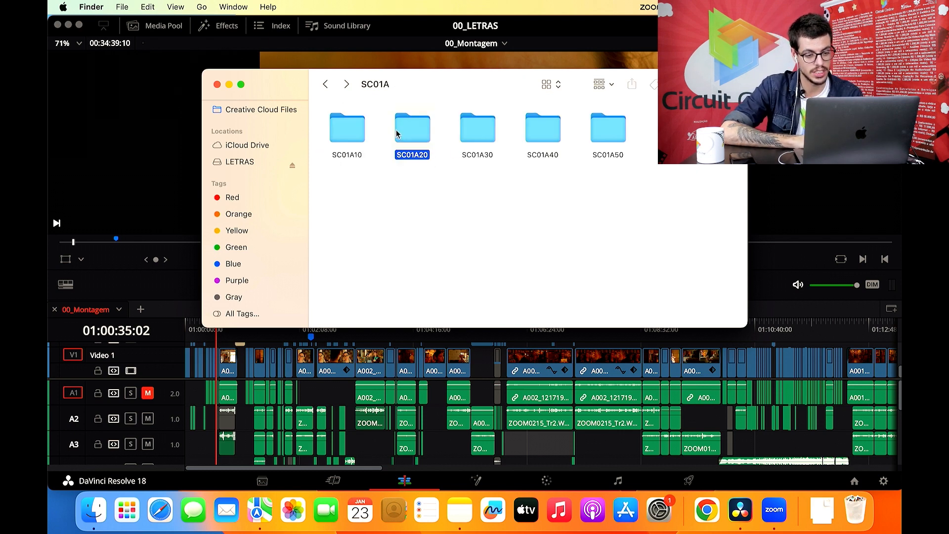
click(333, 84)
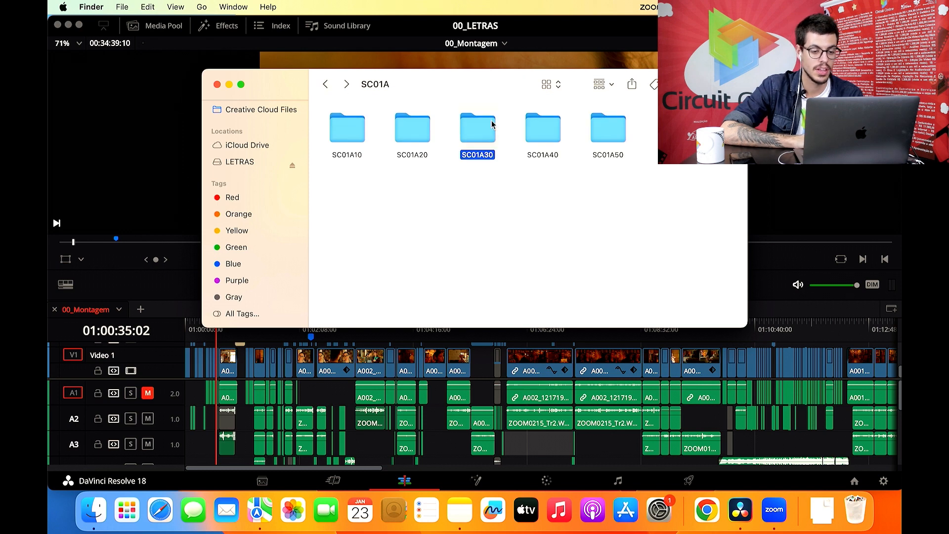
- Examine the two camera clips and the ZOOM audio folders in SC01A30, and return to SC01A
double_click(477, 127)
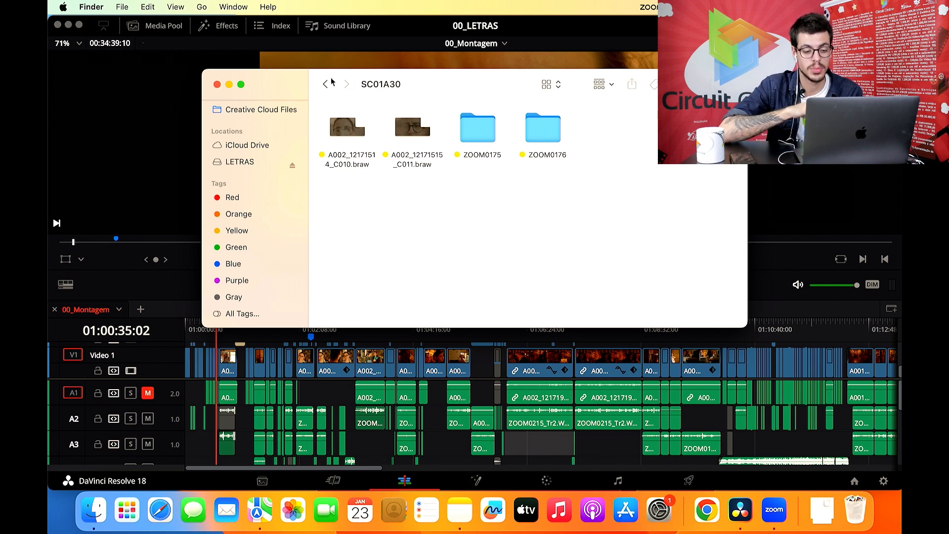
click(402, 161)
click(360, 167)
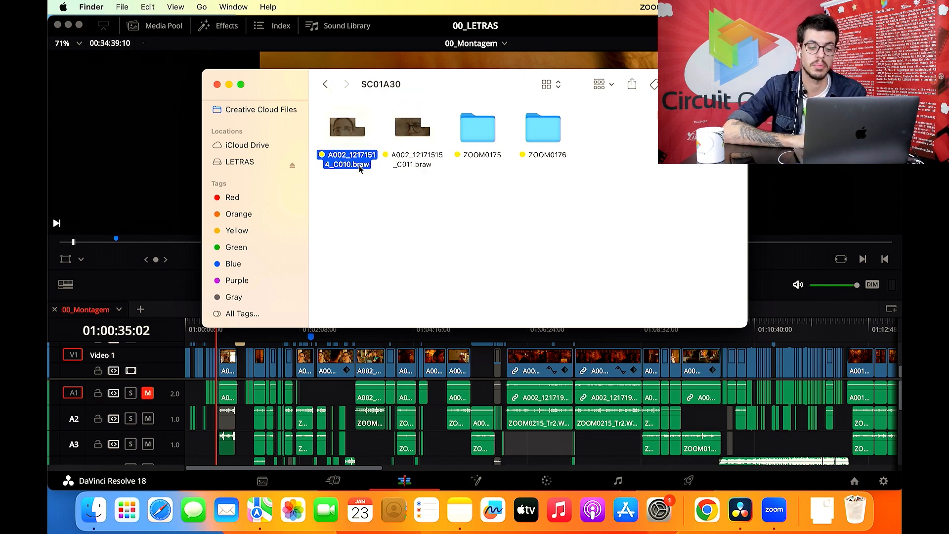
click(364, 230)
click(327, 85)
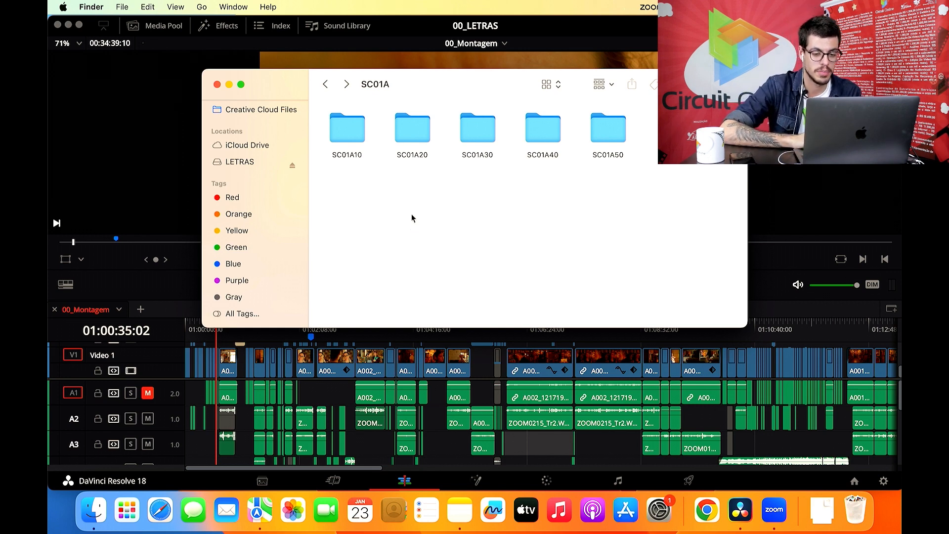
- Revisit SC01A30, look inside the SC01C and SC01D folders, and return to 01_RAW
double_click(477, 141)
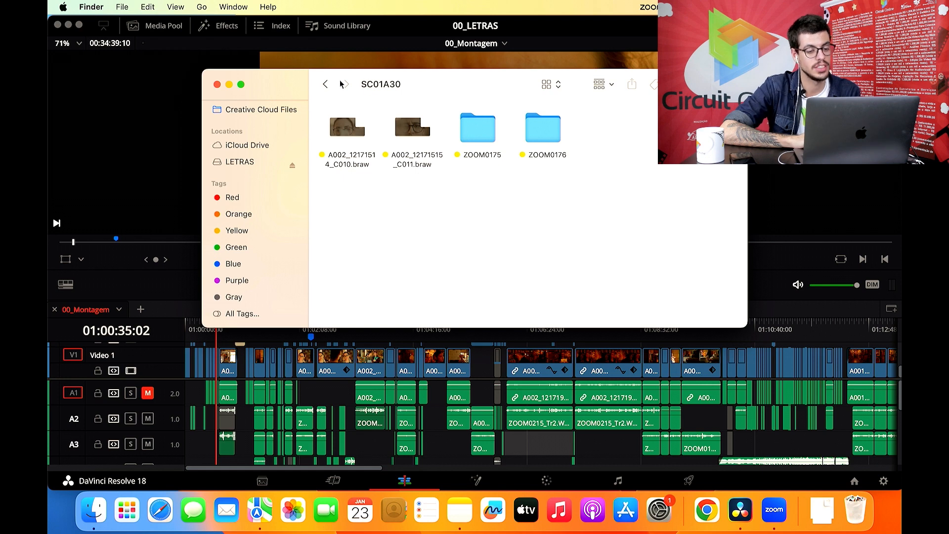
click(330, 84)
click(330, 84)
click(495, 138)
double_click(495, 138)
click(326, 84)
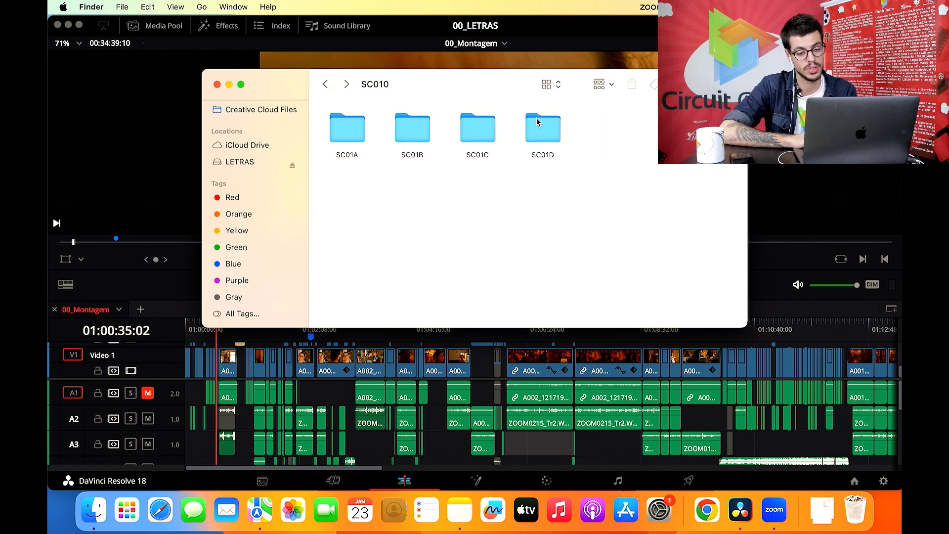
double_click(536, 124)
click(325, 84)
click(326, 84)
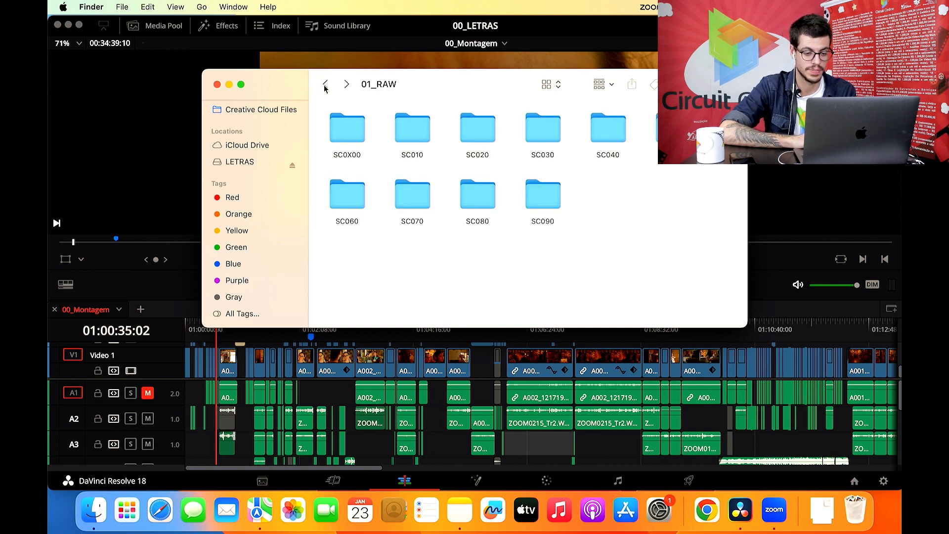
- Open the SC09020 shot in scene SC090 and examine the WAV recordings in its ZOOM0118 folder
click(530, 197)
double_click(530, 197)
double_click(414, 131)
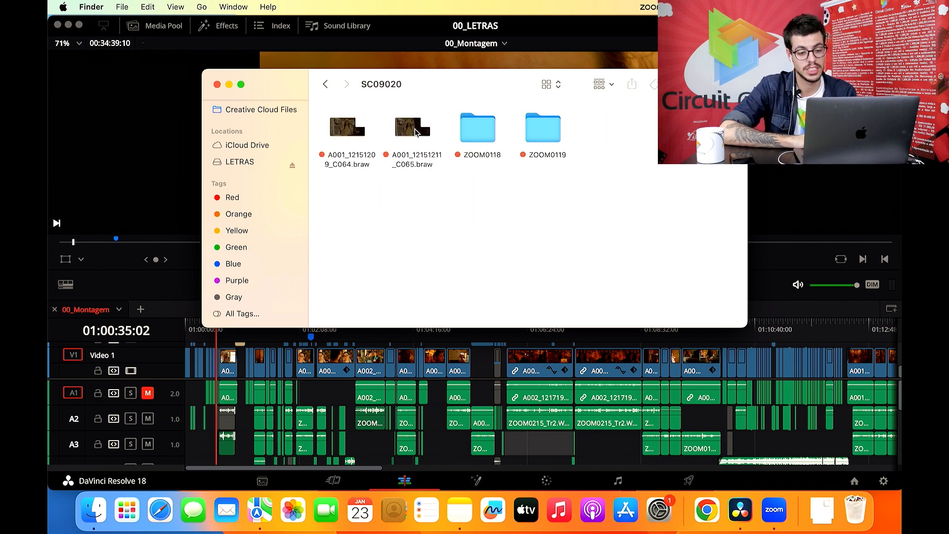
click(471, 133)
double_click(470, 132)
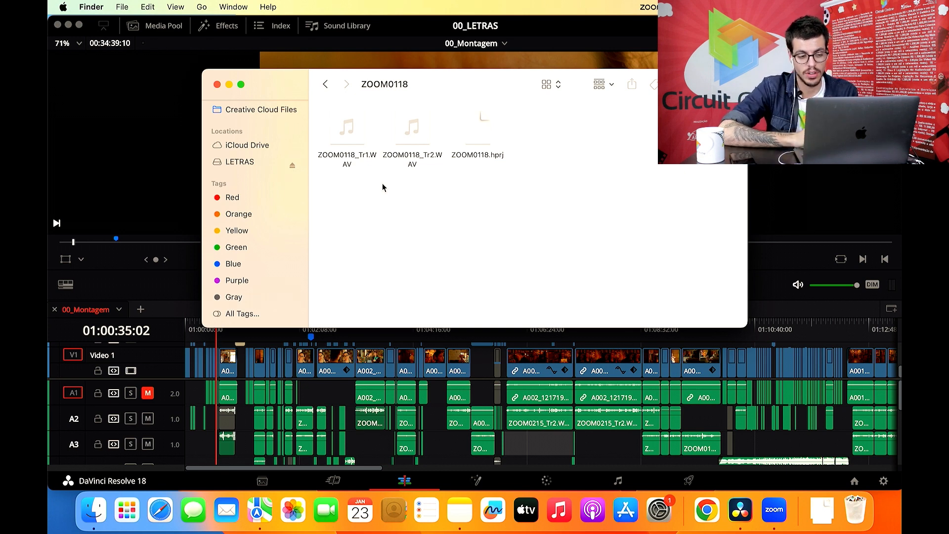
click(325, 85)
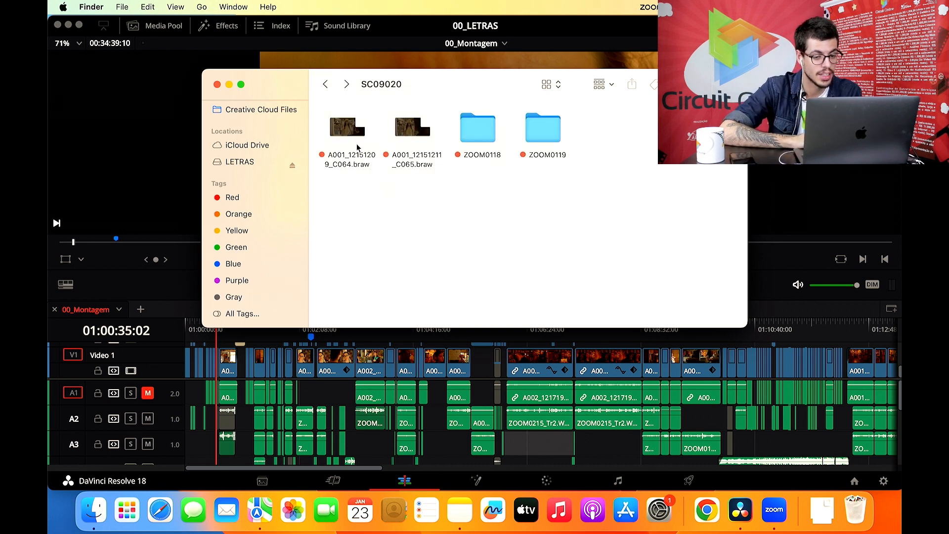
double_click(467, 135)
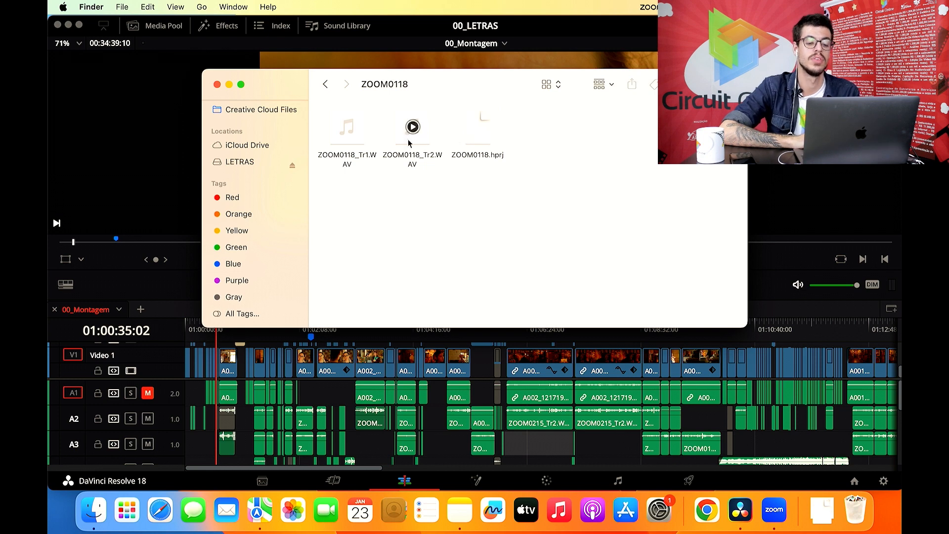
mouse_move(350, 145)
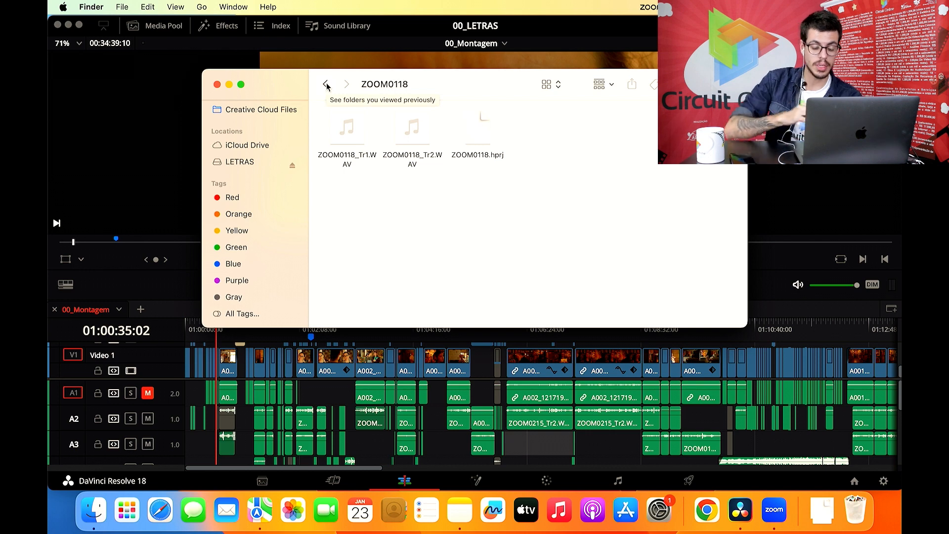
- Switch to DaVinci Resolve and enlarge the timeline area to show the audio tracks down to A7
click(439, 418)
drag(522, 272, 544, 96)
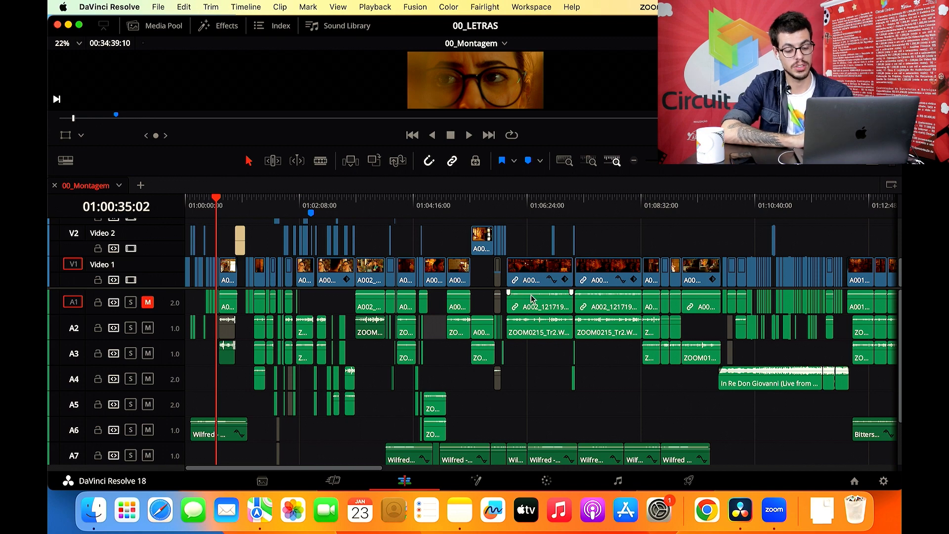
scroll(527, 376, down, 2)
scroll(527, 375, up, 2)
- Examine the paired ZOOM0166 Tr1 and Tr2 recordings on tracks A2 and A3, and return to the timeline's start
scroll(554, 339, right, 5)
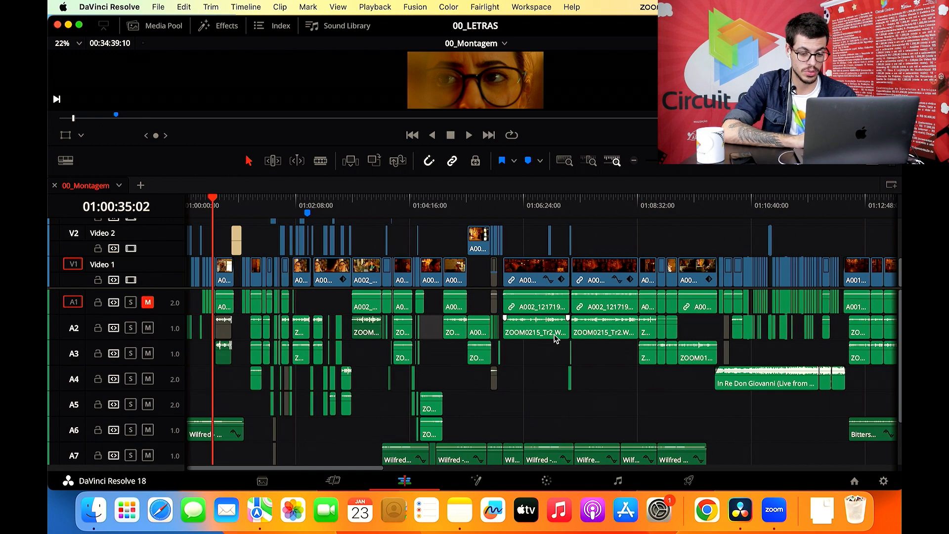
scroll(555, 338, right, 10)
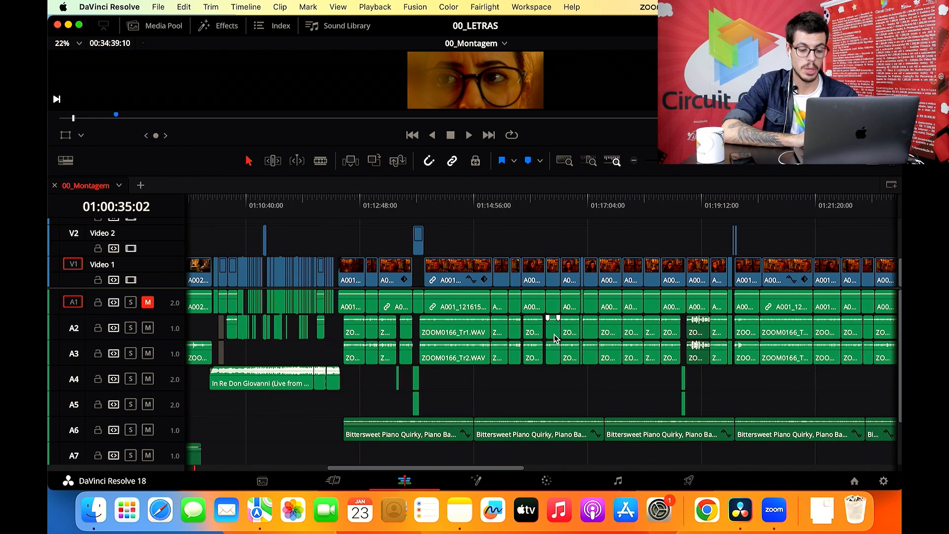
click(475, 333)
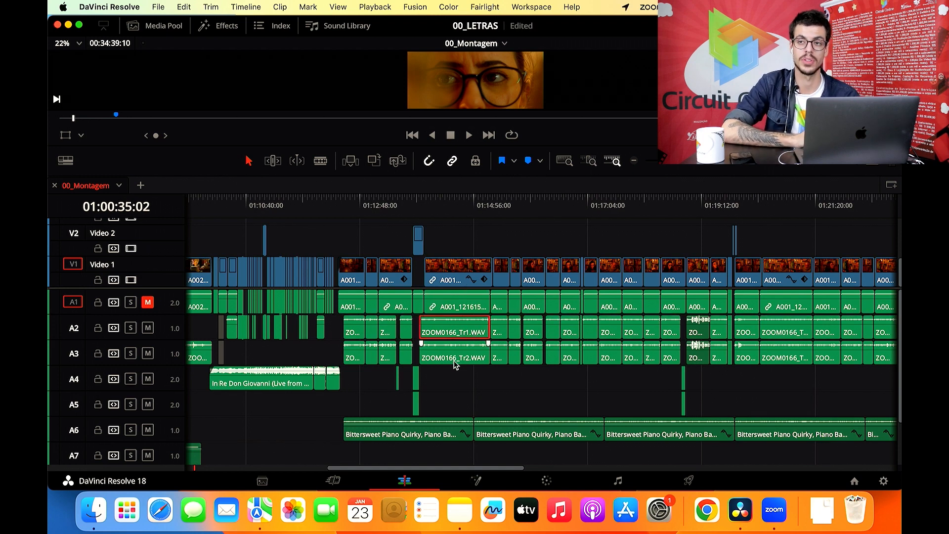
scroll(455, 364, right, 7)
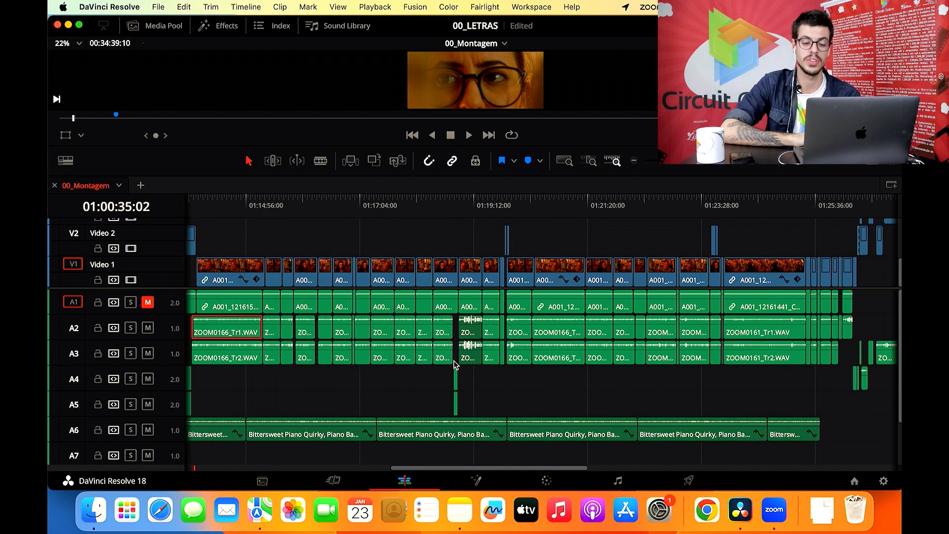
click(431, 381)
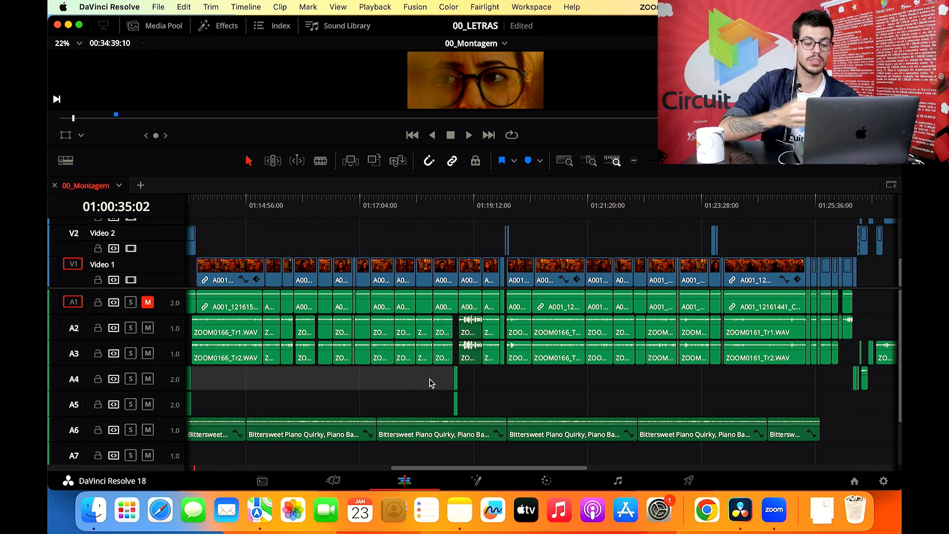
scroll(432, 383, left, 15)
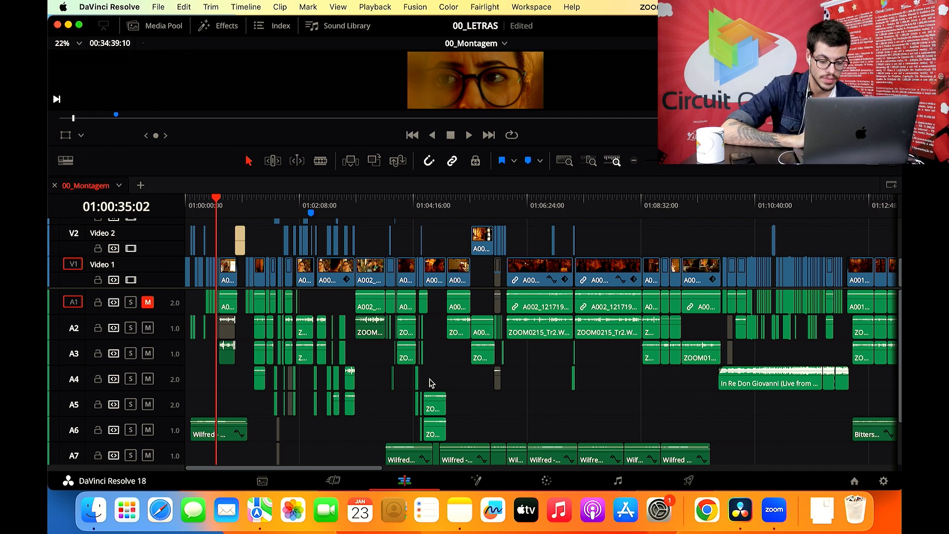
- Switch to Finder and go up from the ZOOM0118 folder to the Letras project folder
click(92, 494)
click(328, 83)
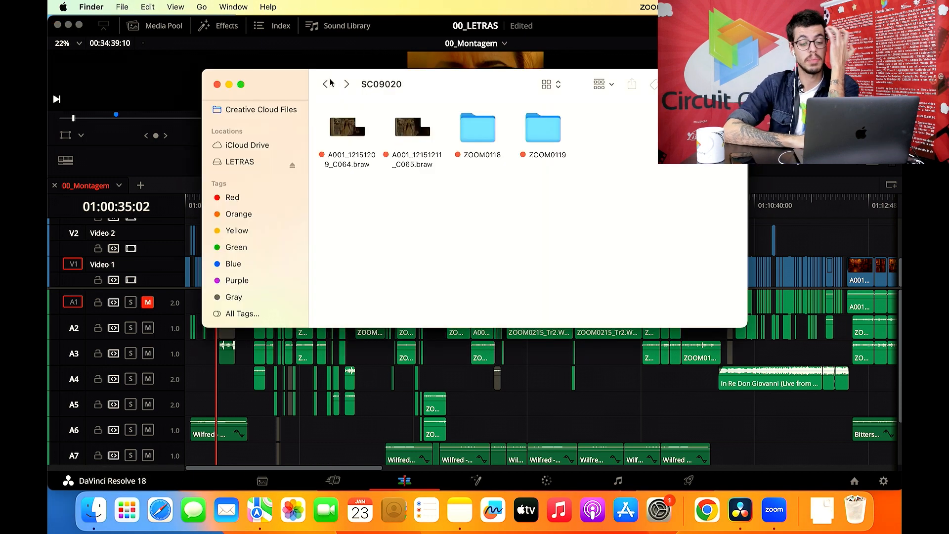
click(327, 84)
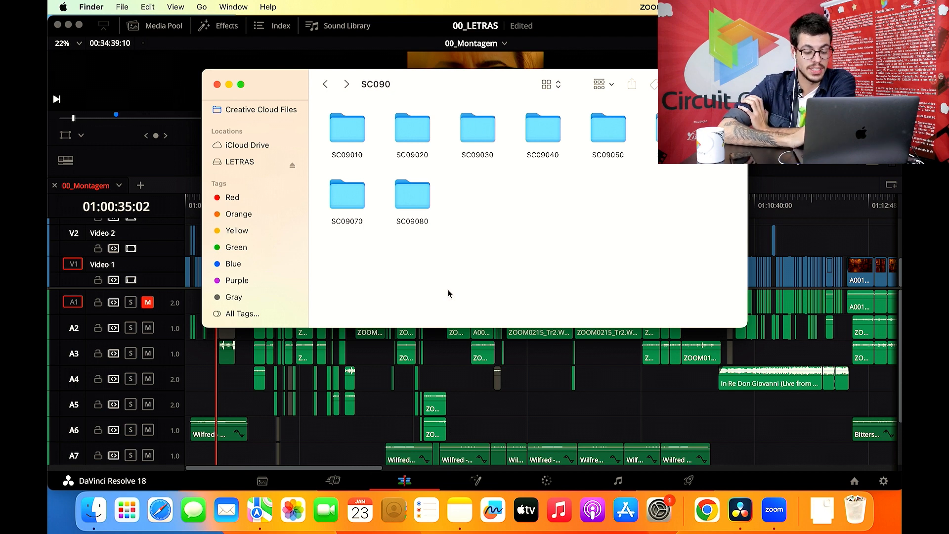
click(325, 85)
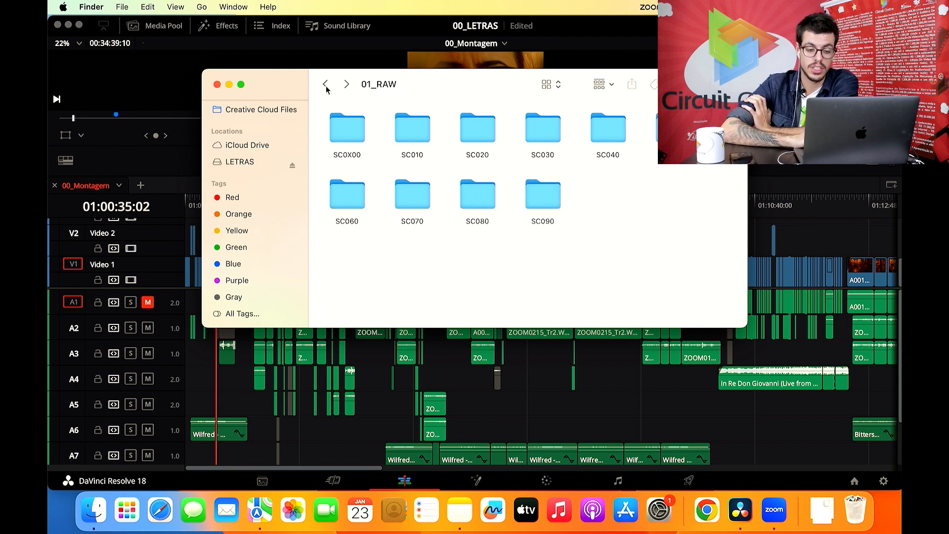
click(325, 85)
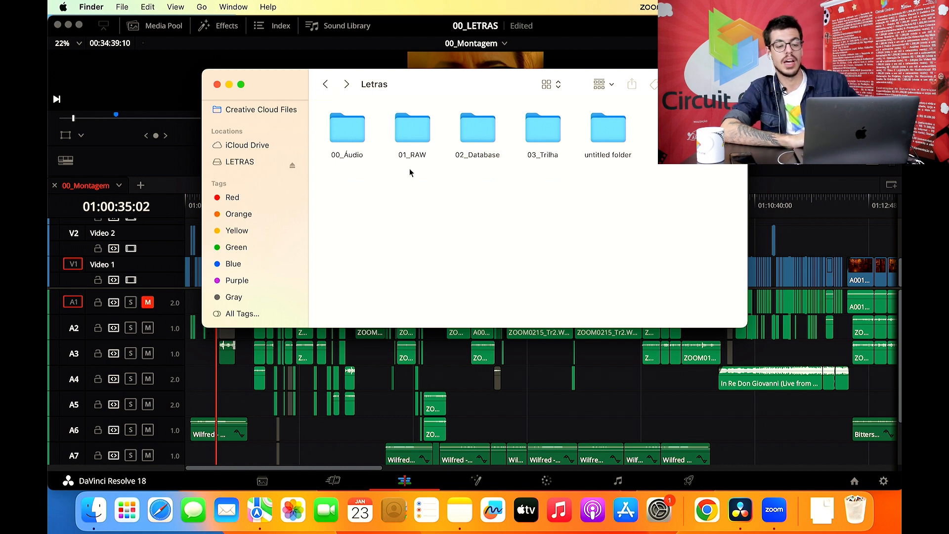
- Look at the XML files in the Settings folder of Resolve Projects under 02_Database, and return to Resolve Projects
double_click(473, 121)
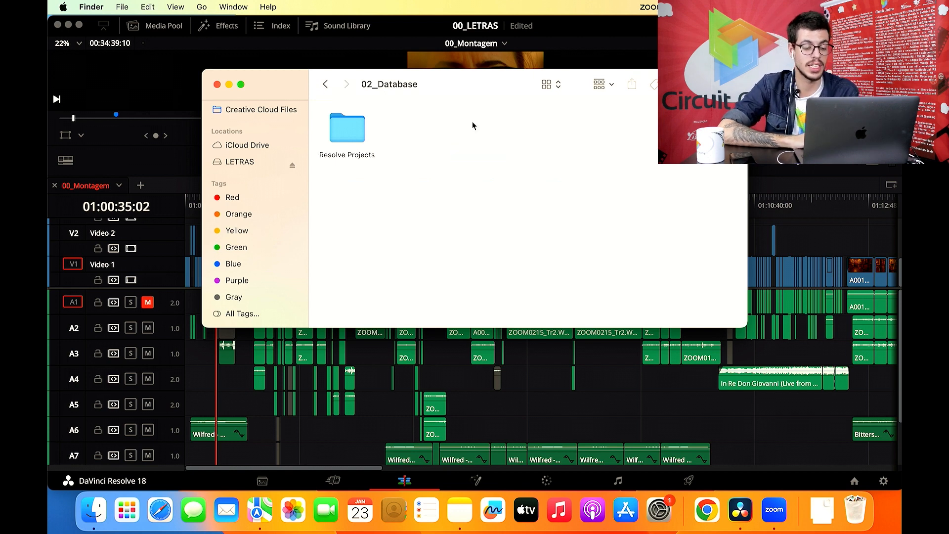
double_click(340, 128)
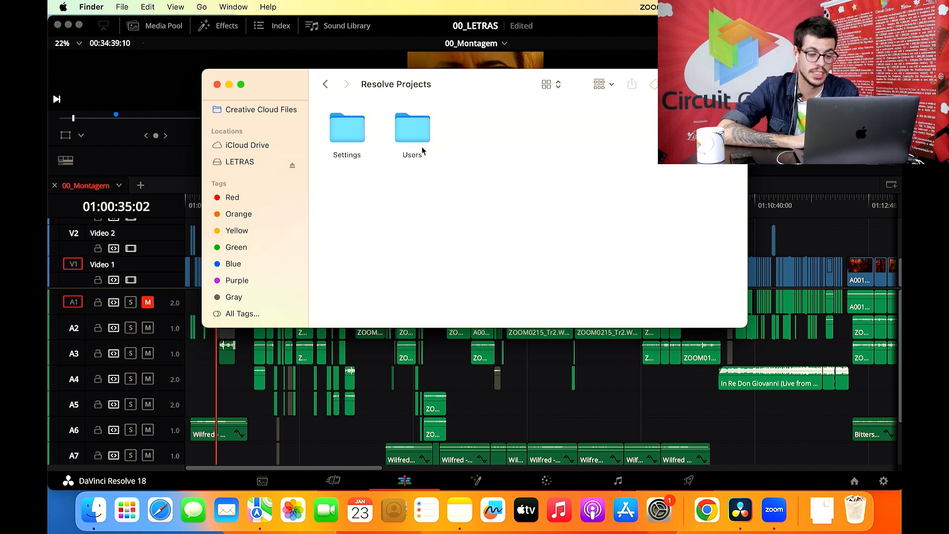
double_click(350, 130)
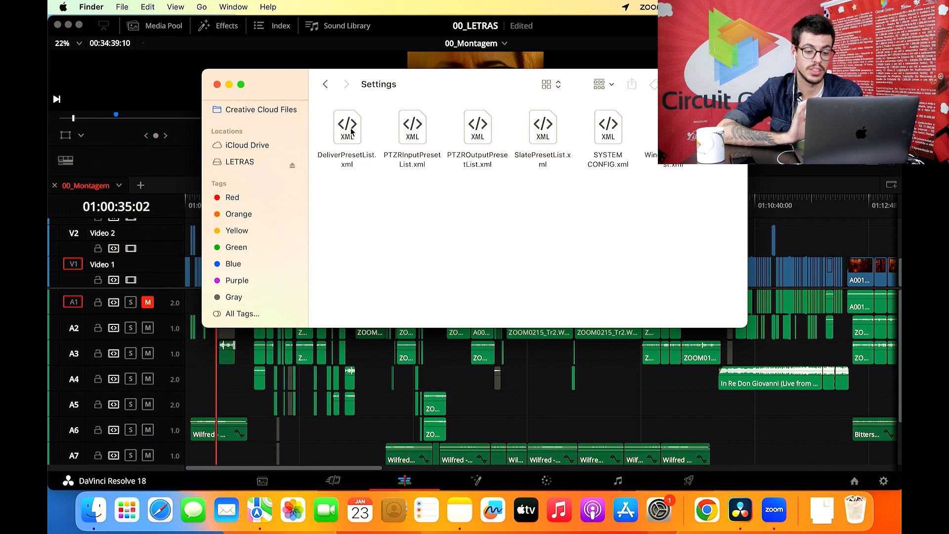
click(326, 84)
- Look inside the guest user's ProjectMetadataCache and Configs folders, and return to the Users folder
double_click(396, 129)
double_click(354, 124)
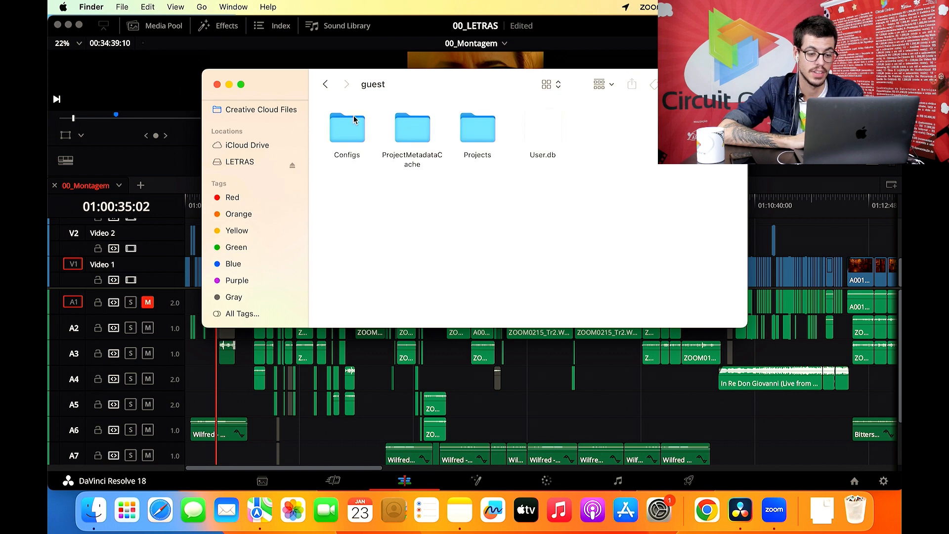
double_click(400, 132)
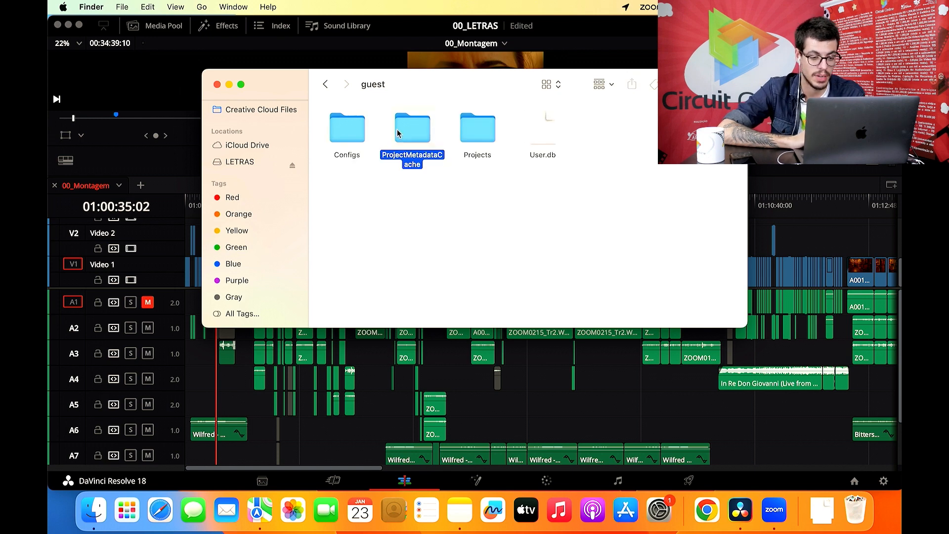
click(329, 85)
double_click(342, 127)
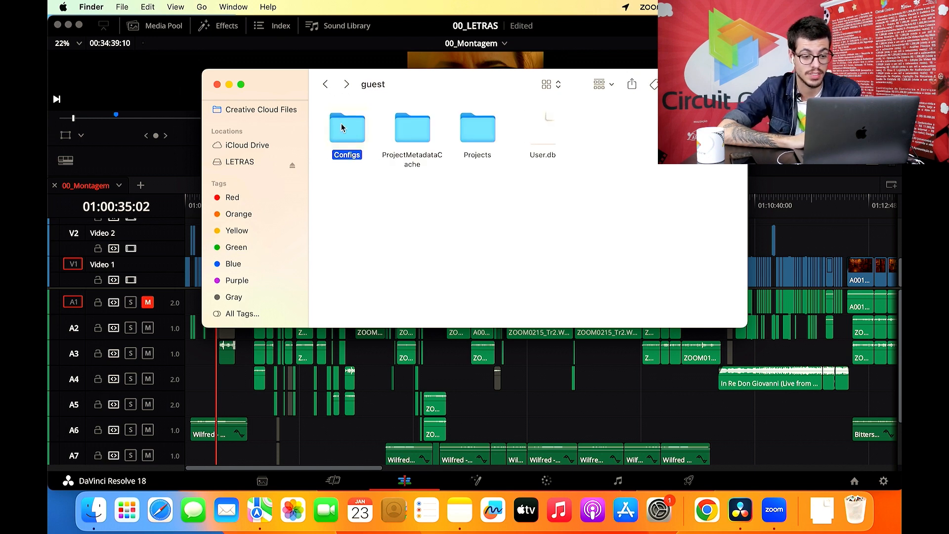
click(333, 87)
click(332, 87)
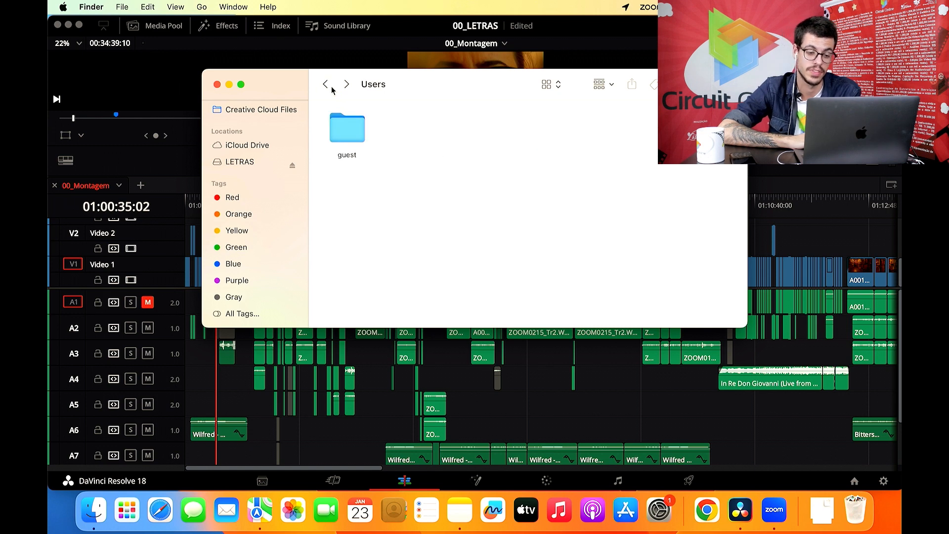
- Look inside the 00_LETRAS project folder in the Resolve database, and return to the Letras folder
click(347, 85)
click(347, 85)
click(326, 85)
double_click(475, 118)
double_click(346, 125)
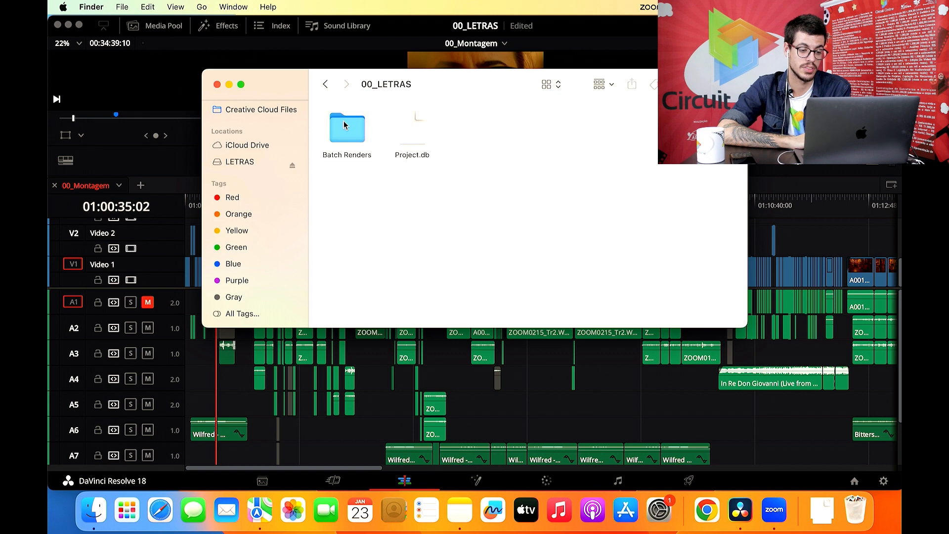
click(324, 87)
click(325, 87)
click(325, 87)
click(325, 87)
click(325, 87)
click(325, 87)
- Look at the music files in the 03_Trilha folder, and go back up to the LETRAS drive
click(472, 133)
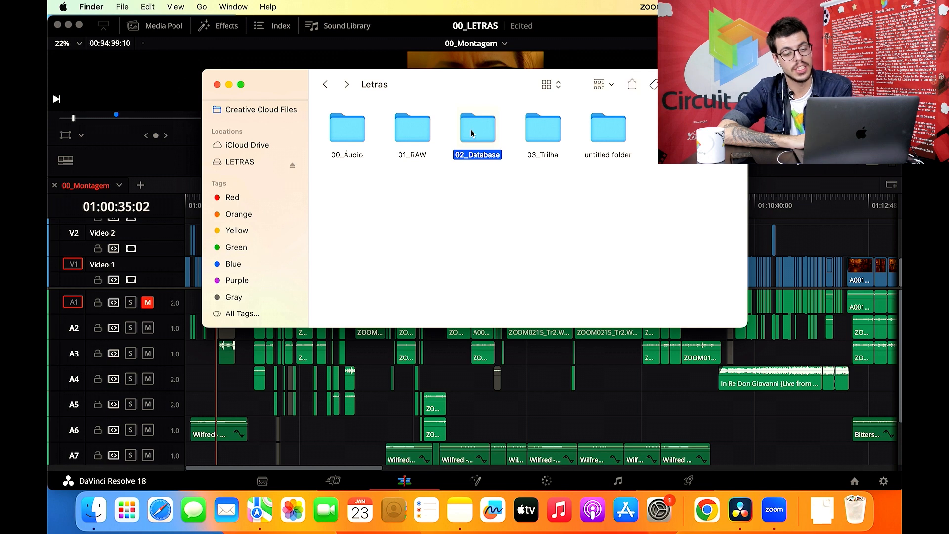
click(543, 126)
double_click(543, 126)
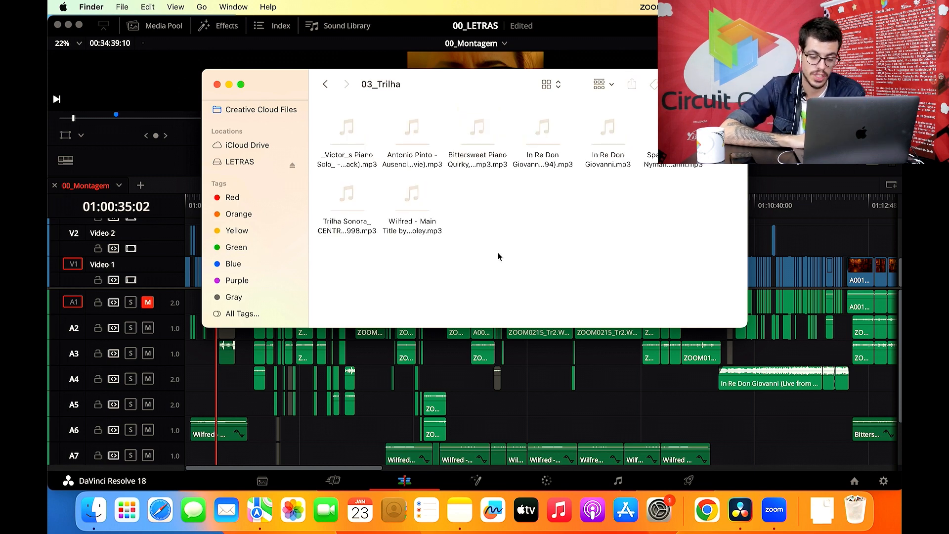
click(326, 85)
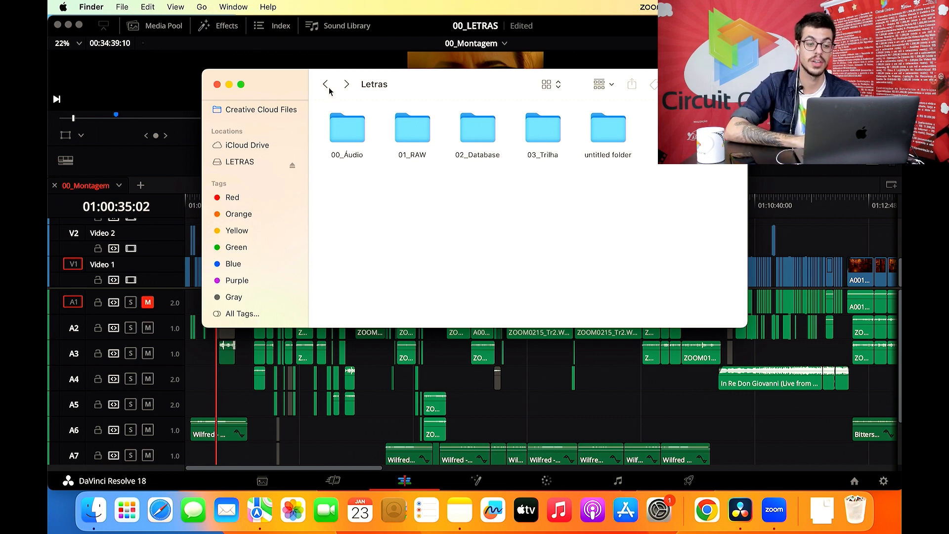
click(329, 90)
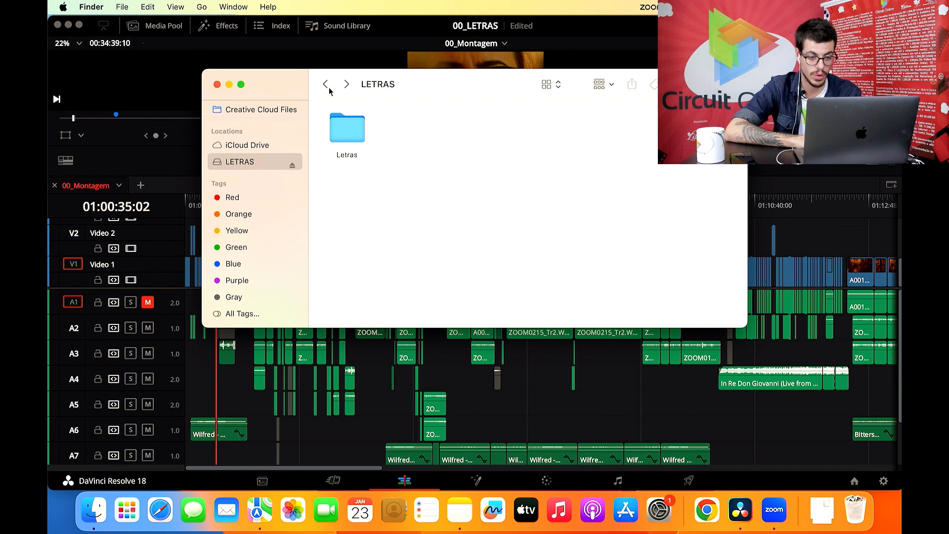
- Switch to DaVinci Resolve, show the Media Pool and open its Master bin
click(281, 61)
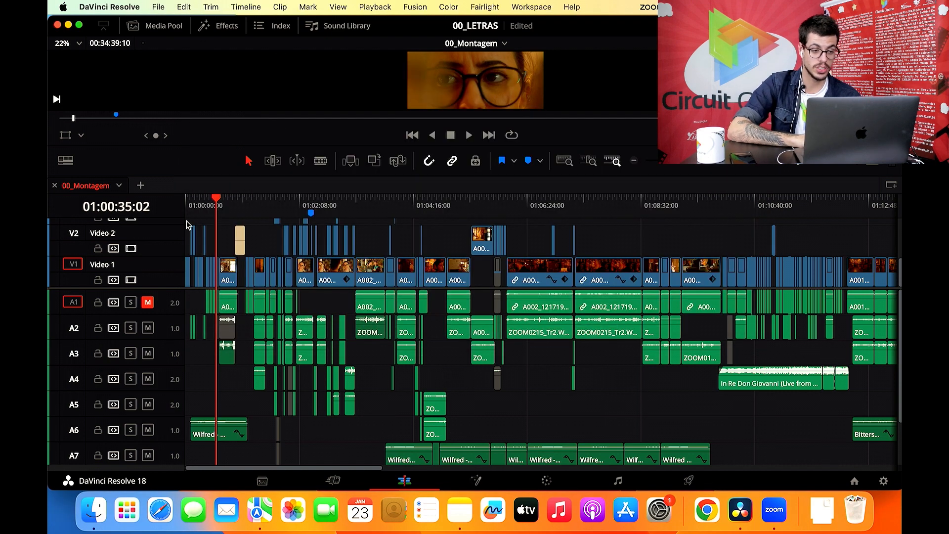
click(164, 25)
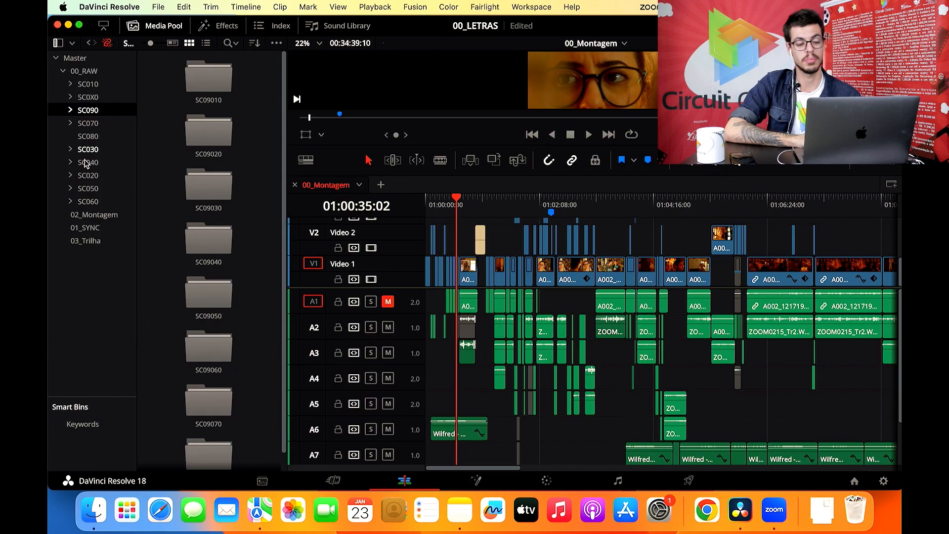
scroll(196, 190, down, 1)
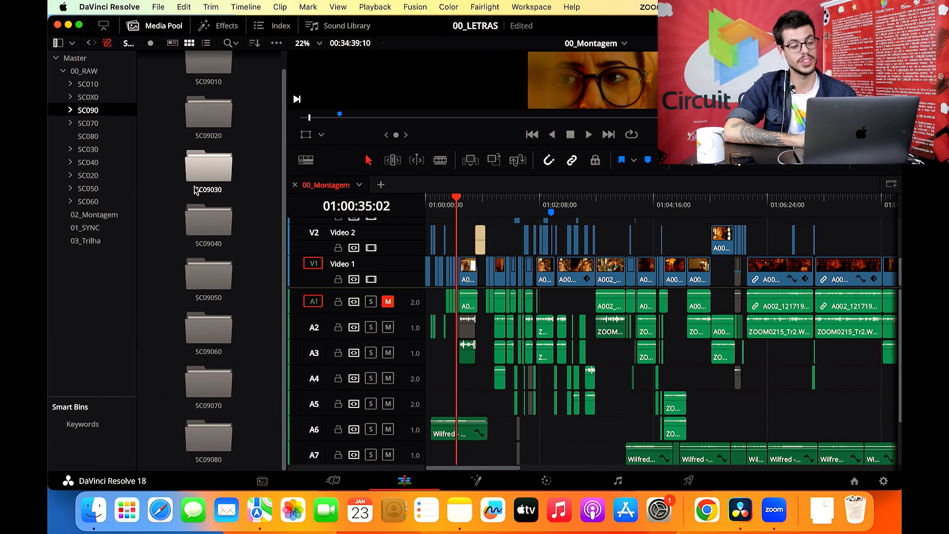
click(58, 61)
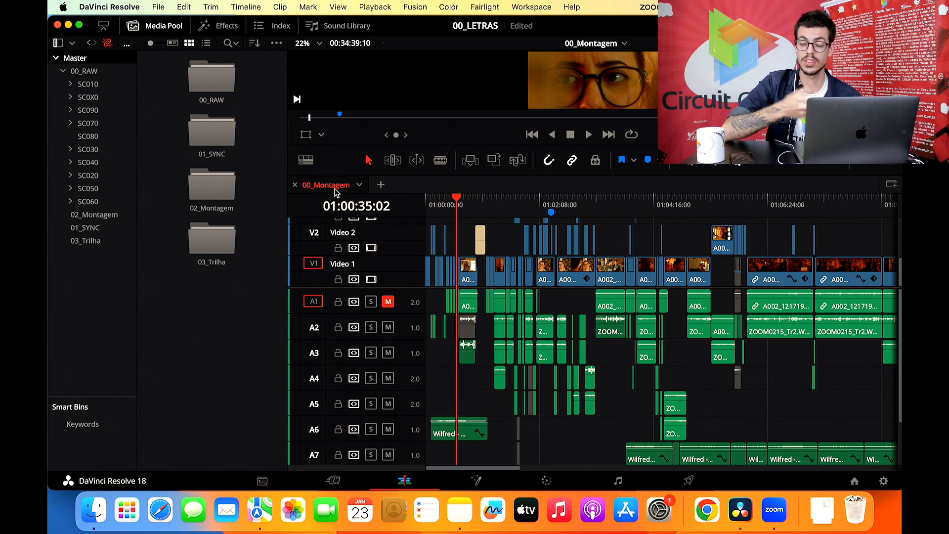
- Open the 01_SYNC bin and look through its scene sync timelines
double_click(211, 121)
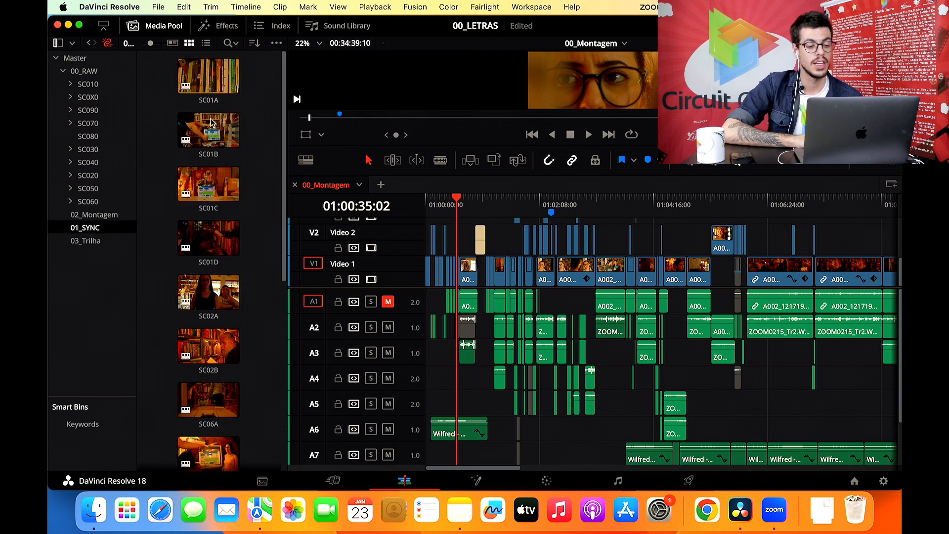
scroll(272, 181, down, 5)
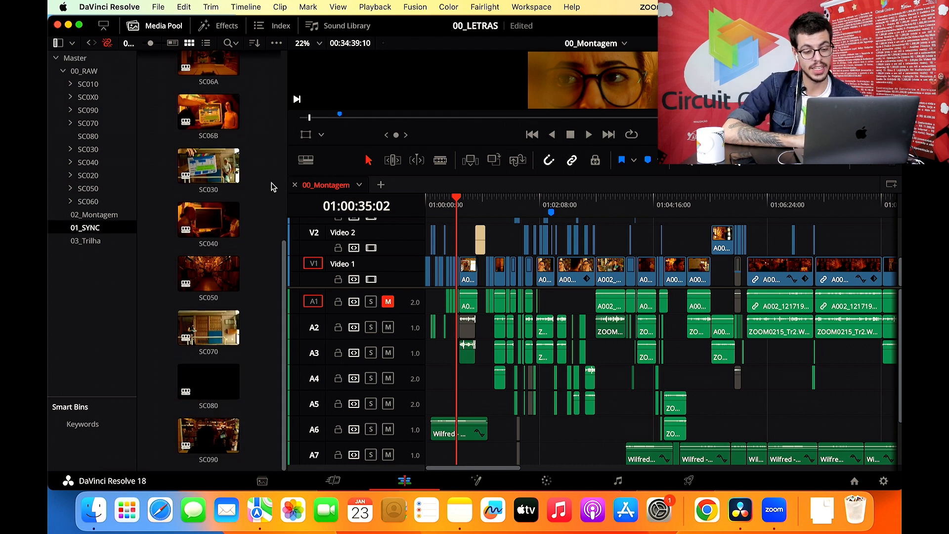
scroll(272, 187, up, 5)
- Open the SC01A timeline and auto-align the video and Zoom audio clips at 01:05:06:20 based on waveform
double_click(202, 84)
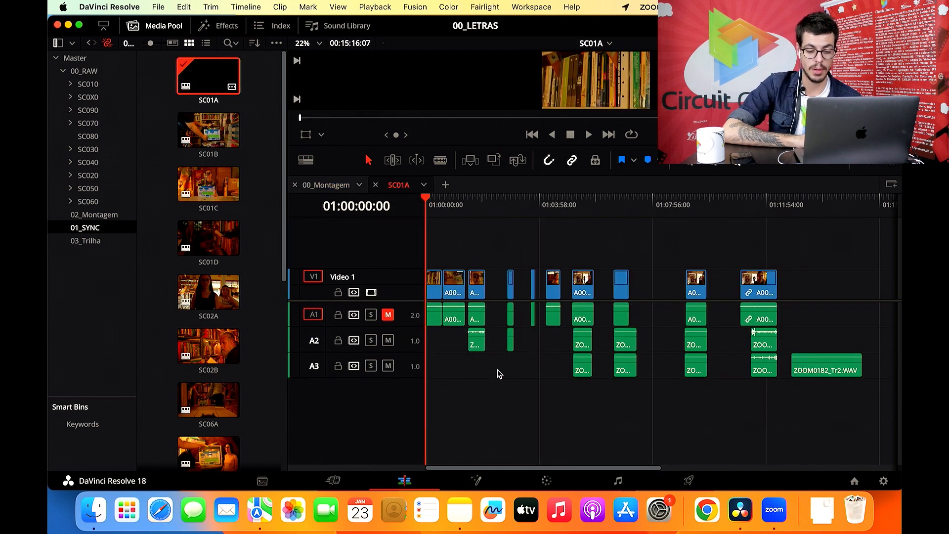
drag(535, 211, 571, 219)
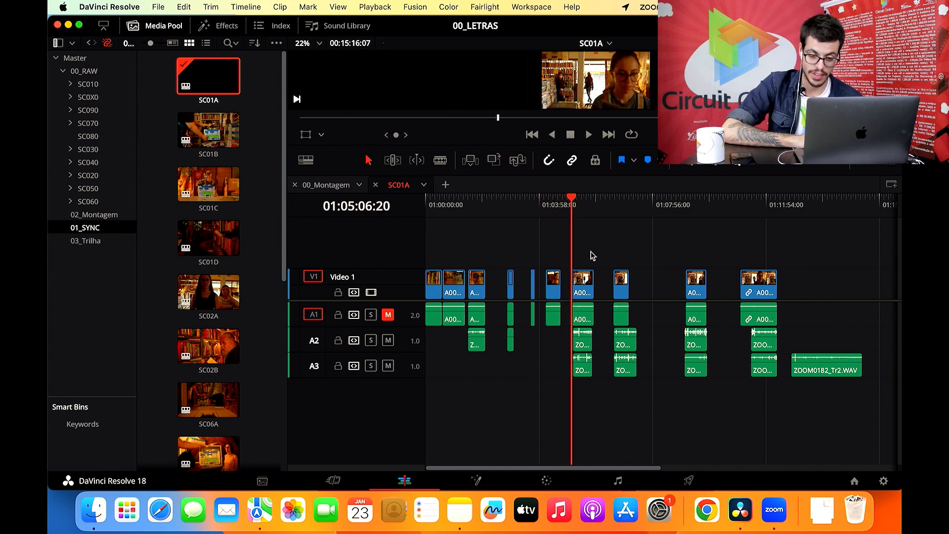
drag(592, 256, 574, 382)
right_click(587, 290)
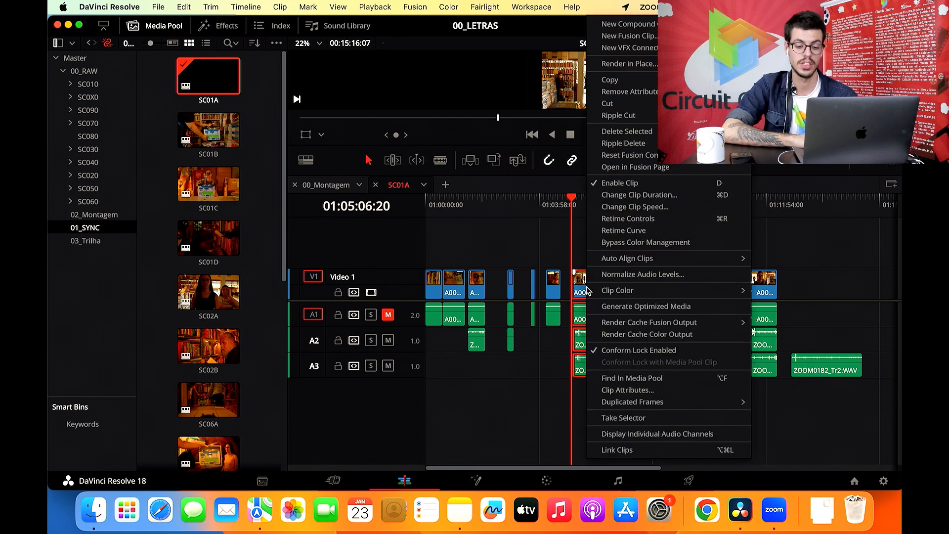
mouse_move(624, 265)
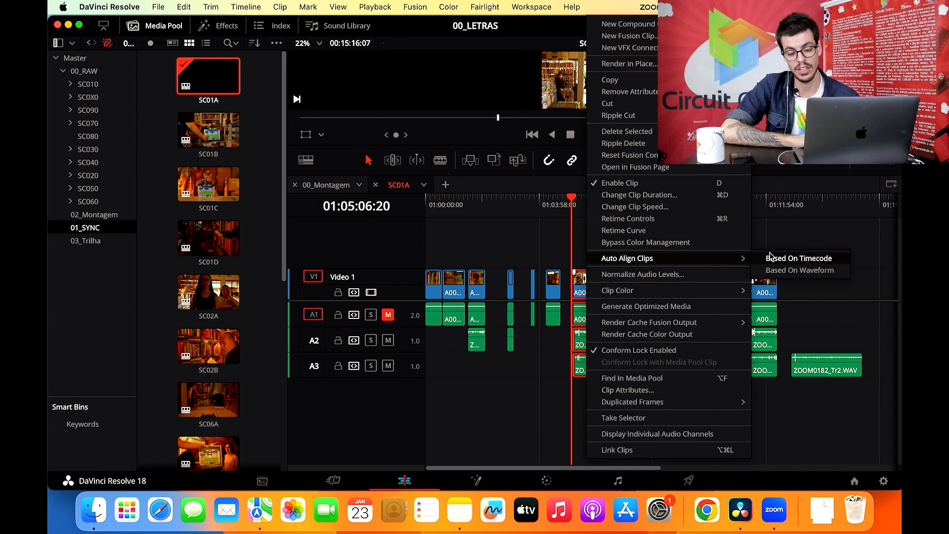
click(775, 271)
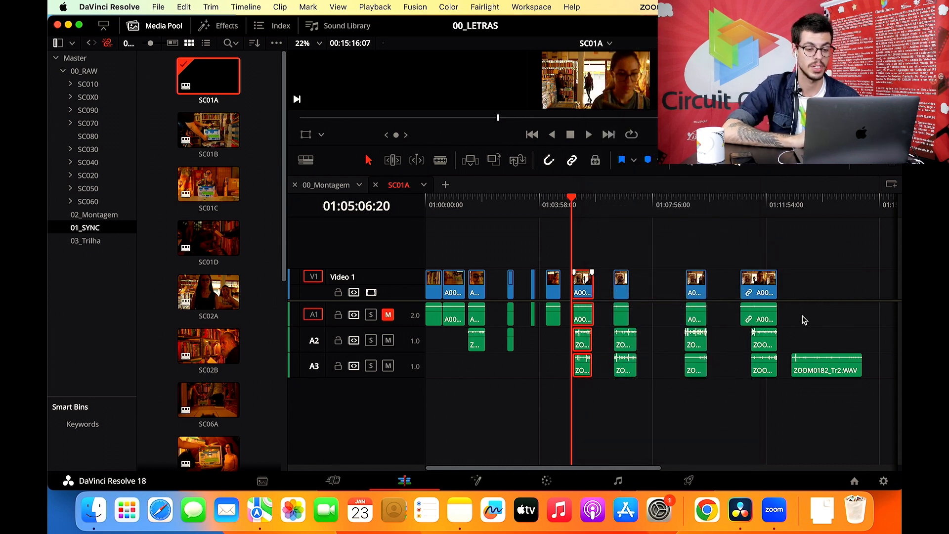
click(658, 291)
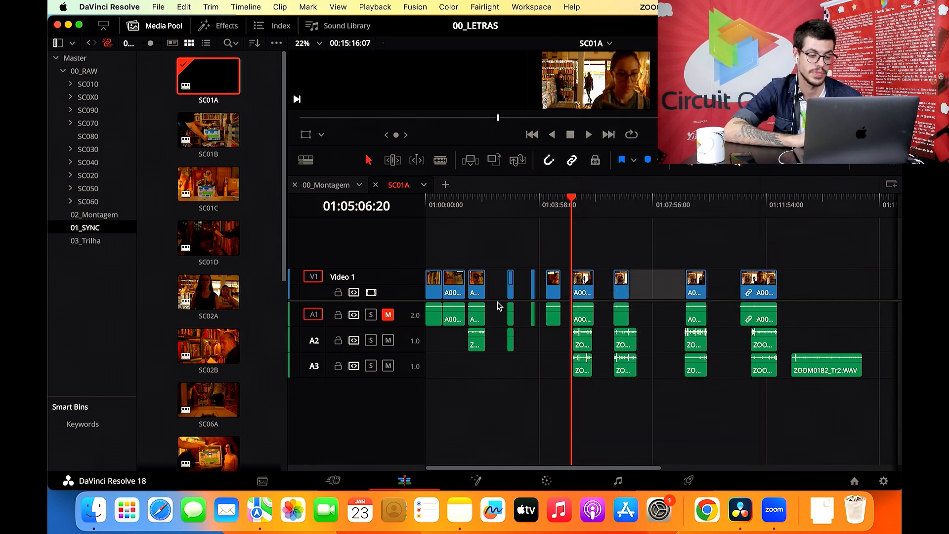
click(497, 228)
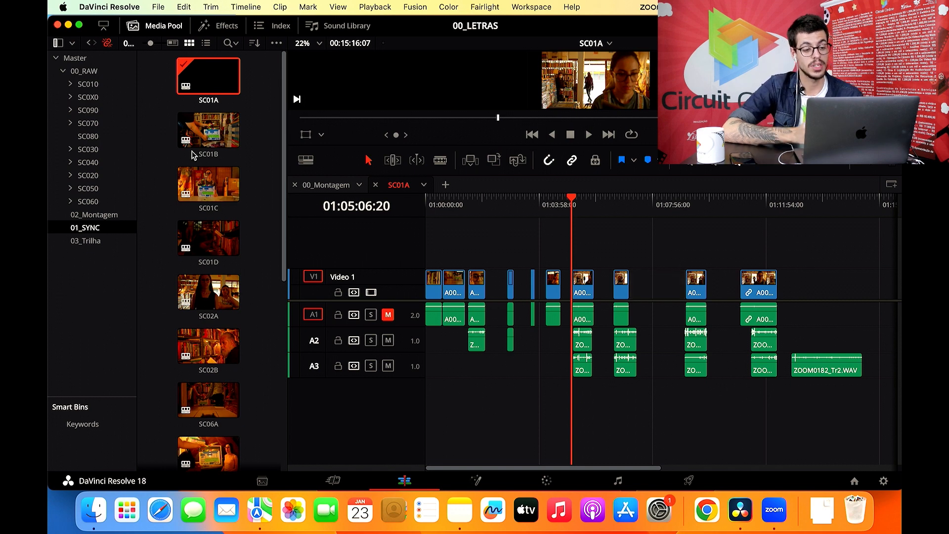
- Open the SC01C and SC06B sync timelines from the 01_SYNC bin, closing SC01A
double_click(190, 187)
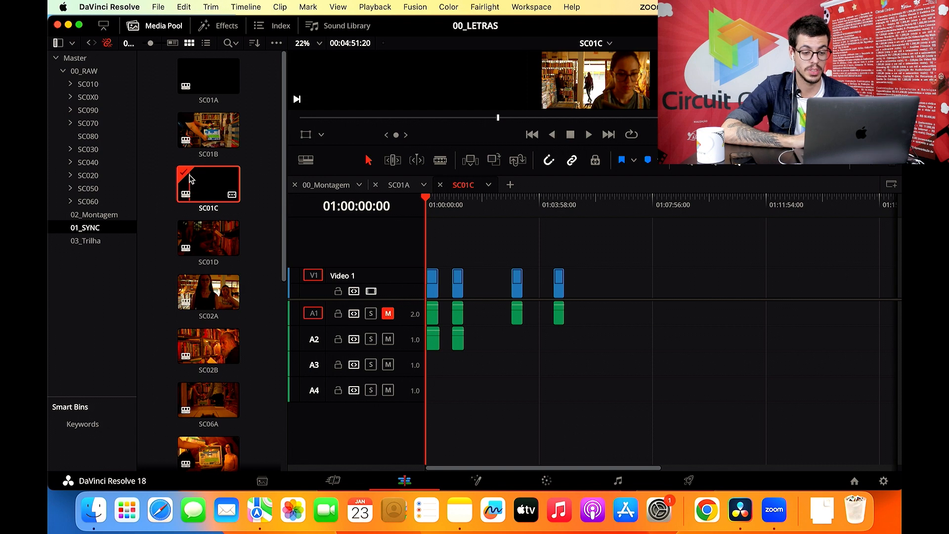
click(376, 185)
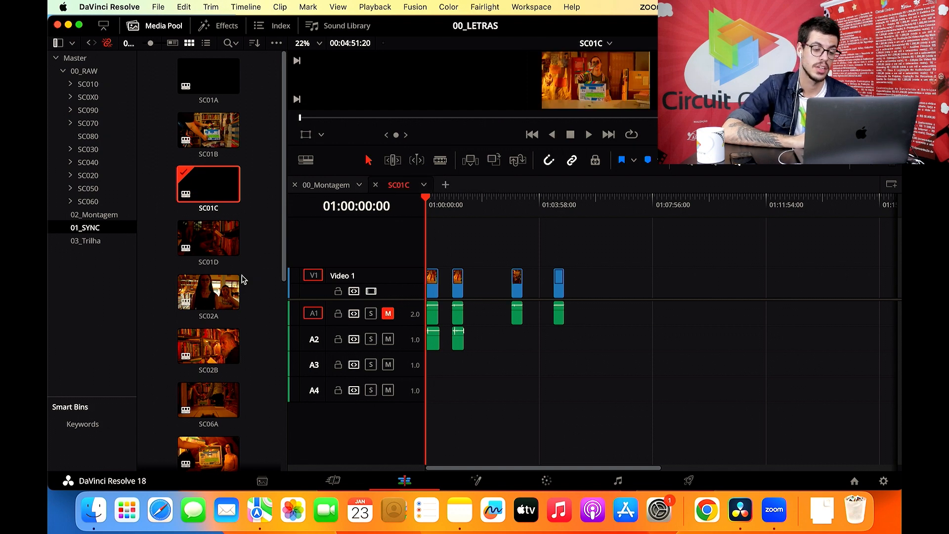
scroll(243, 279, down, 3)
click(214, 279)
scroll(216, 281, down, 5)
double_click(214, 281)
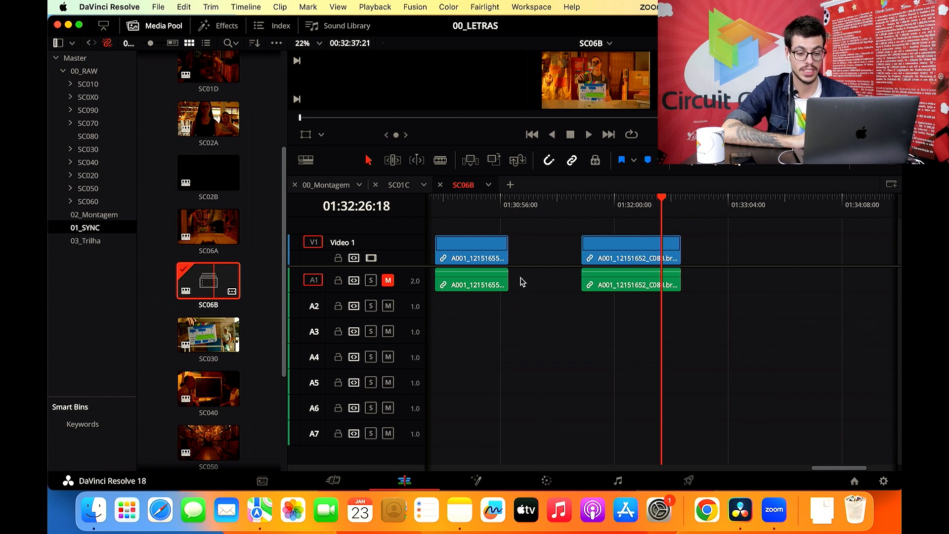
- Look over the whole SC06B timeline's synced clips, and close the SC06B and SC01C timelines
scroll(631, 322, left, 20)
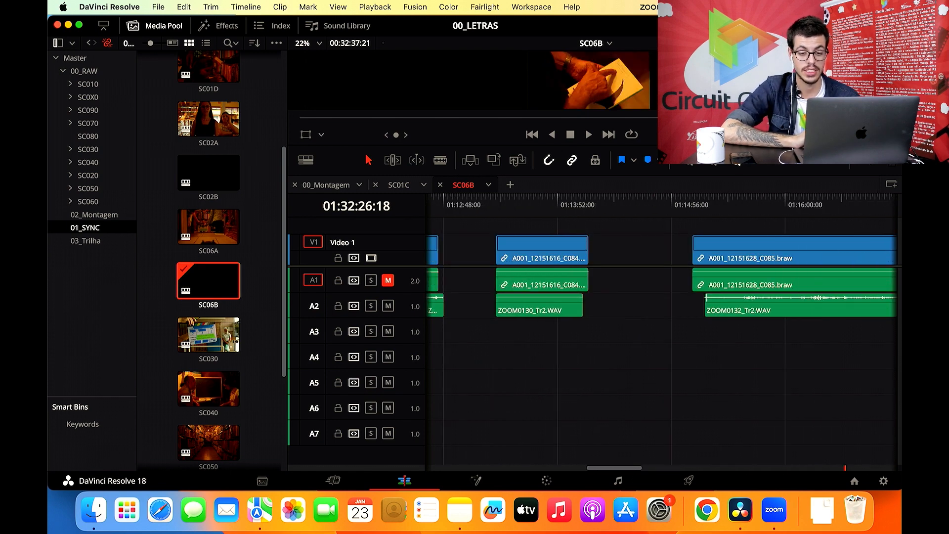
key(super+minus)
key(super+minus)
key(super+minus)
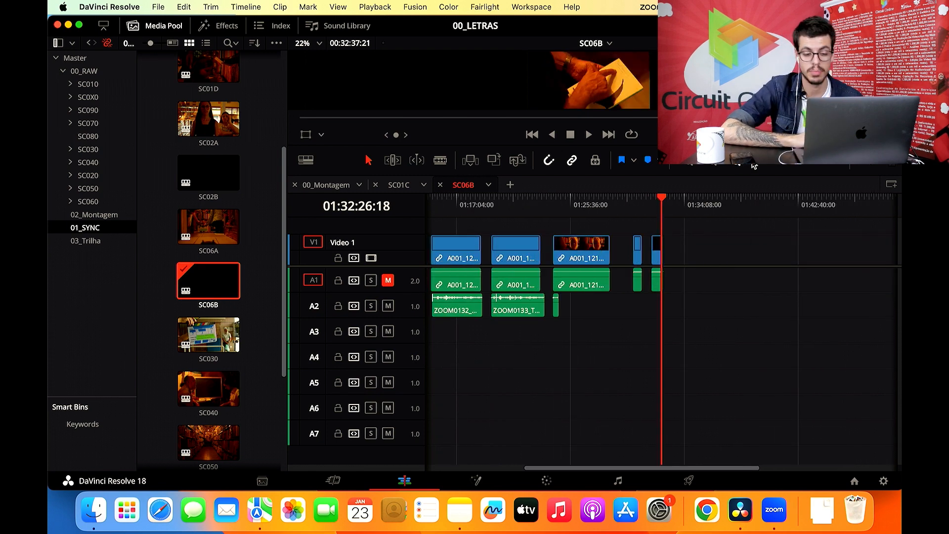
scroll(687, 341, left, 10)
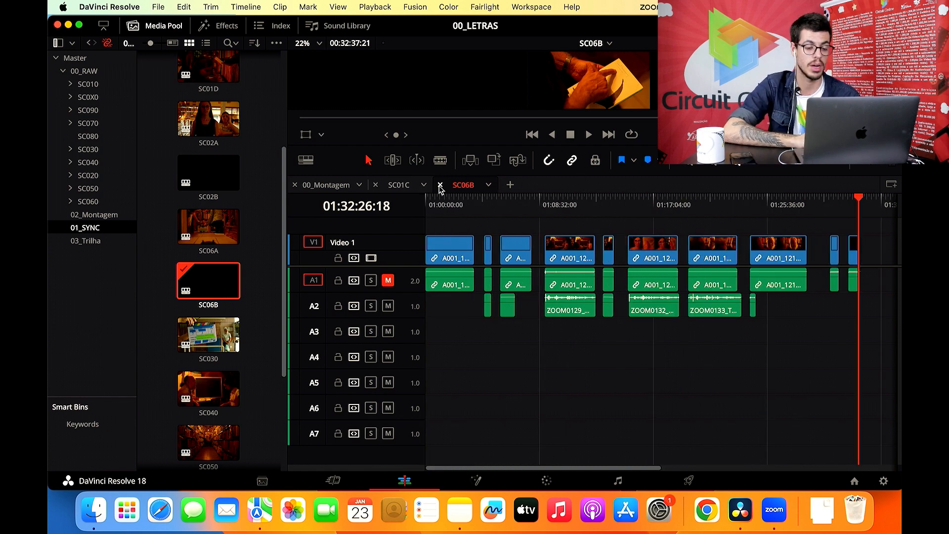
click(398, 186)
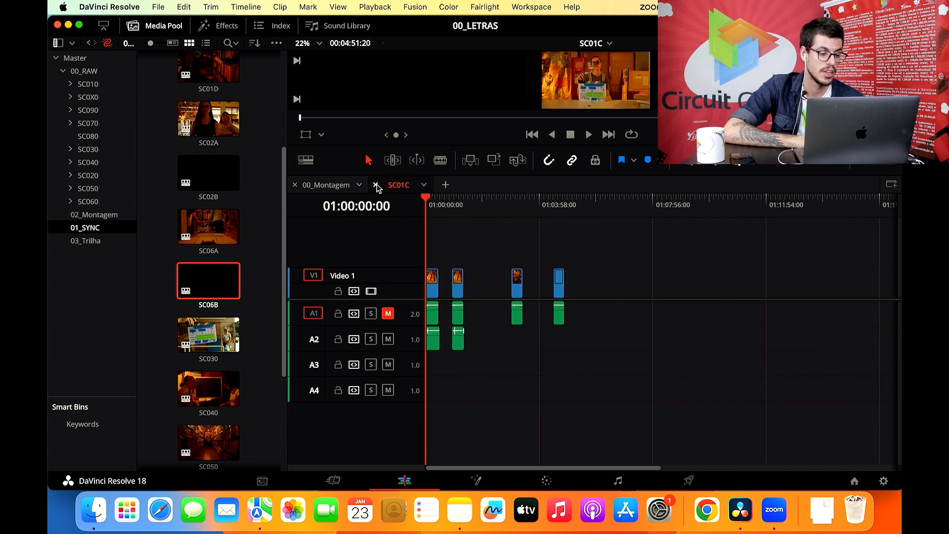
click(377, 185)
- Look along the 00_Montagem timeline and hide the Media Pool
scroll(212, 277, down, 3)
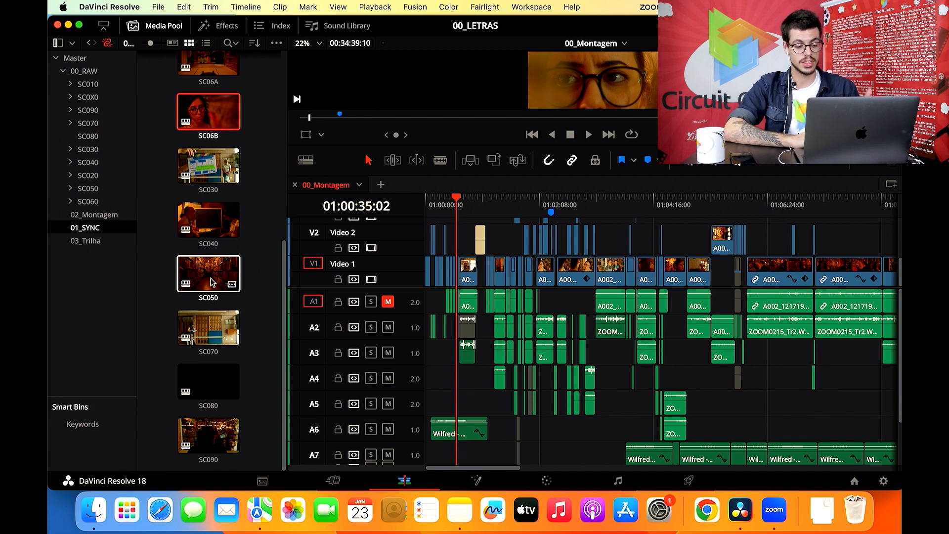
scroll(564, 333, right, 8)
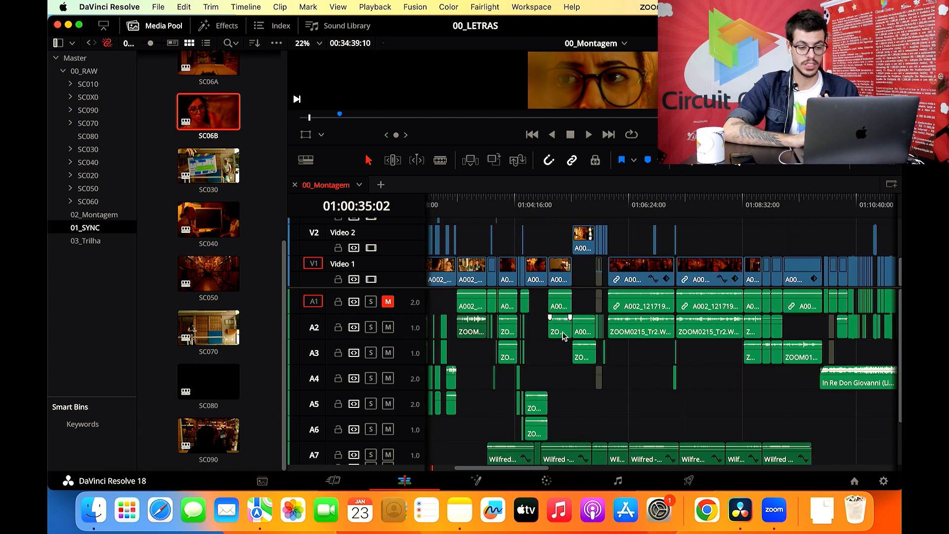
click(182, 22)
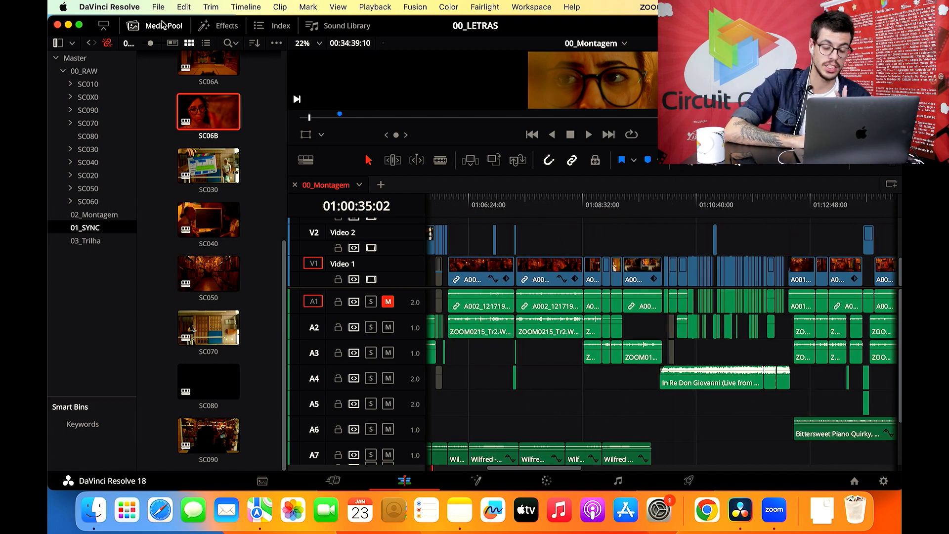
scroll(404, 272, left, 8)
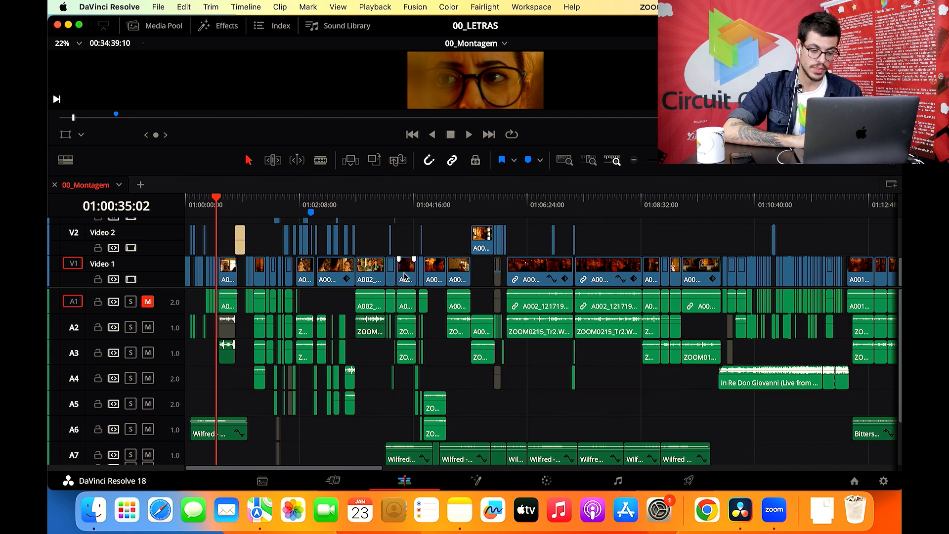
- Place the playhead at 01:00:00:00 on the 00_Montagem timeline, with the opening clips shown enlarged
key(super+equal)
key(super+equal)
key(super+equal)
key(super+equal)
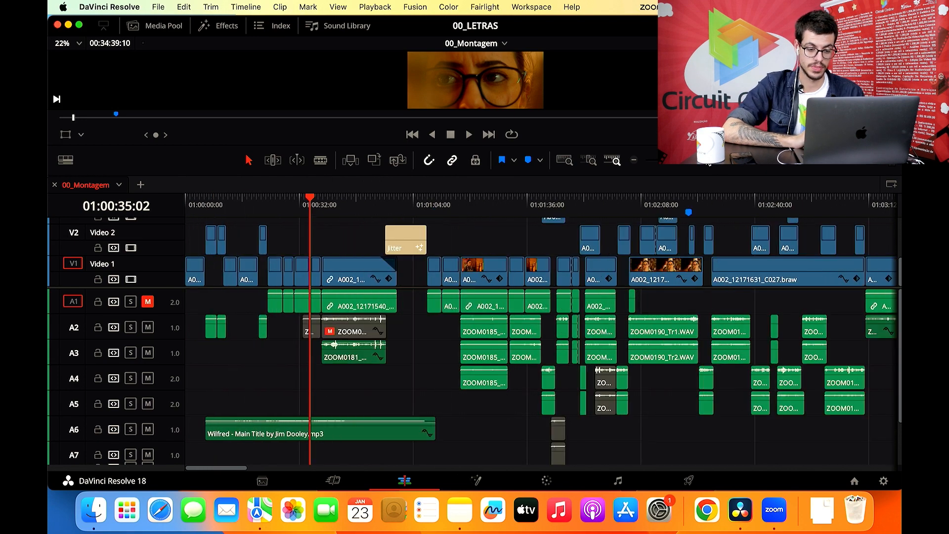
drag(528, 209, 208, 208)
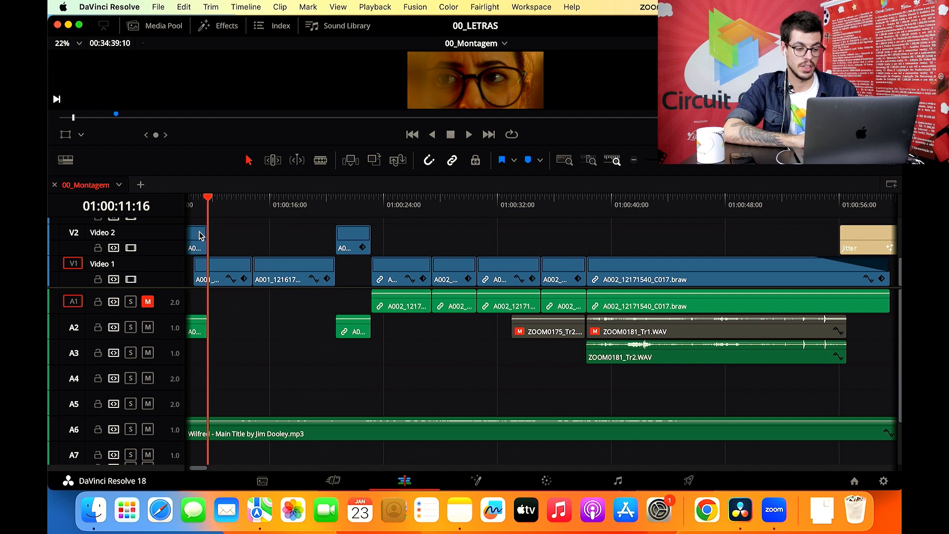
key(shift+Left)
drag(208, 198, 130, 218)
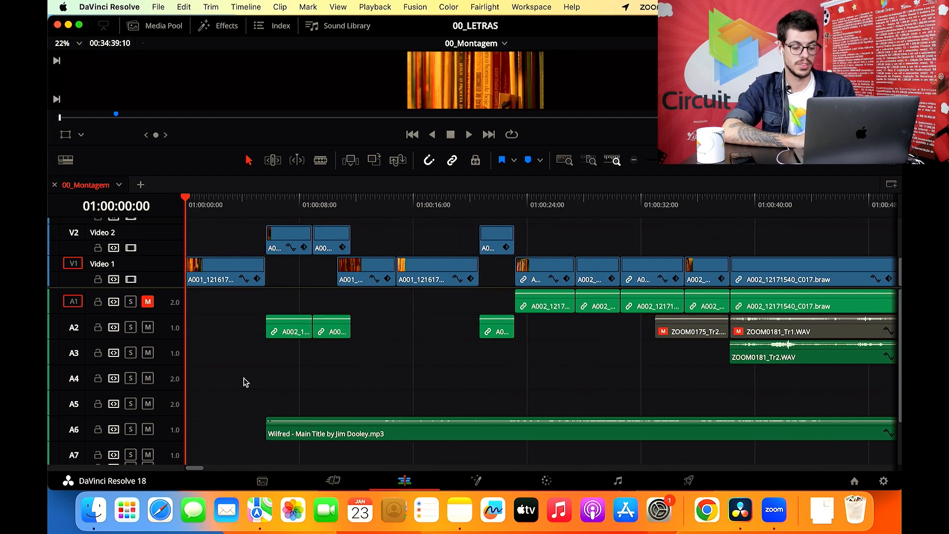
- Play the film's opening from the timeline's start and enlarge the viewer during playback
key(space)
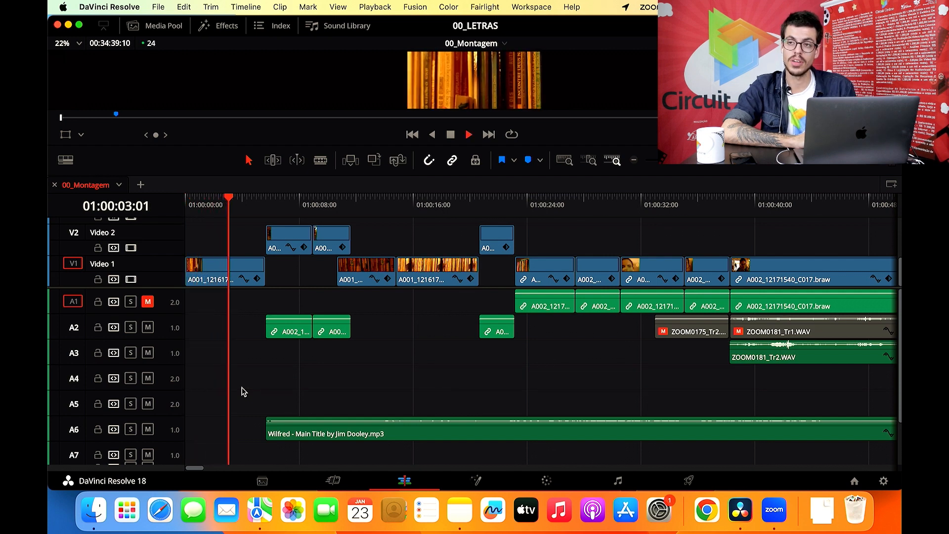
key(space)
key(space)
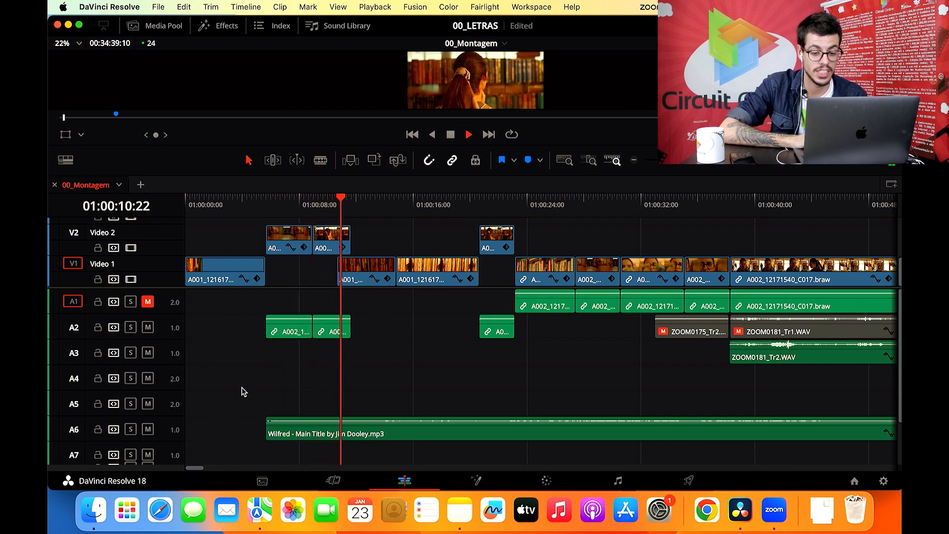
drag(568, 147, 555, 271)
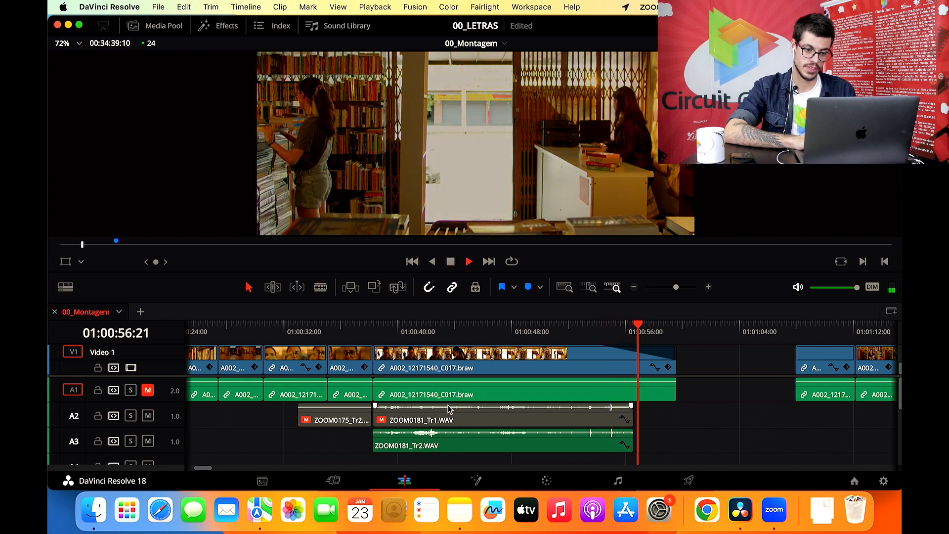
- Stop playback and inspect the montage frames at 01:00:17:19, 01:00:29:10 and 01:00:50:03
key(space)
scroll(408, 394, left, 10)
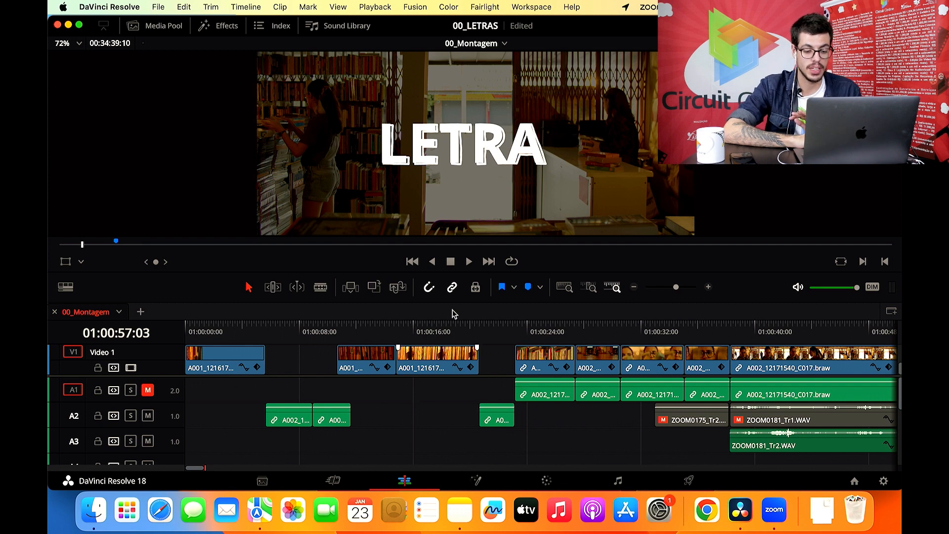
click(438, 324)
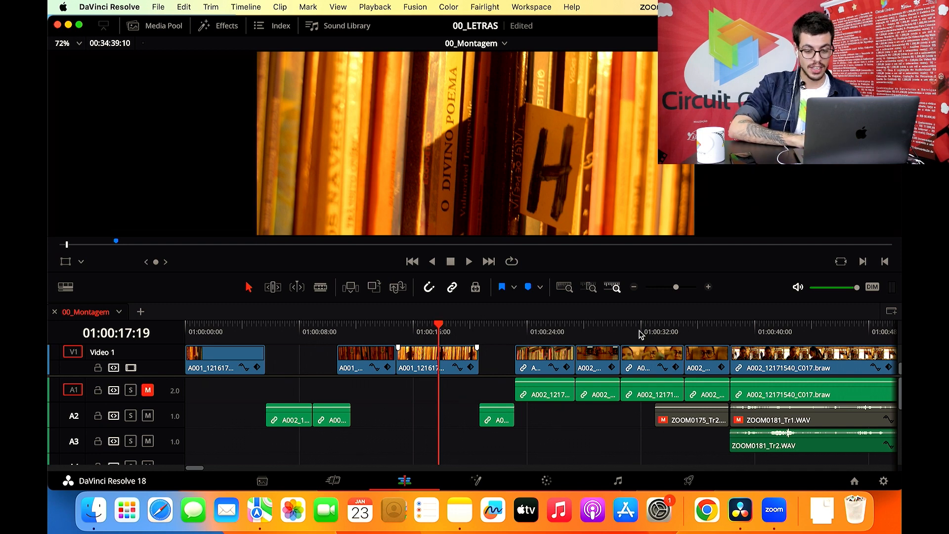
click(606, 333)
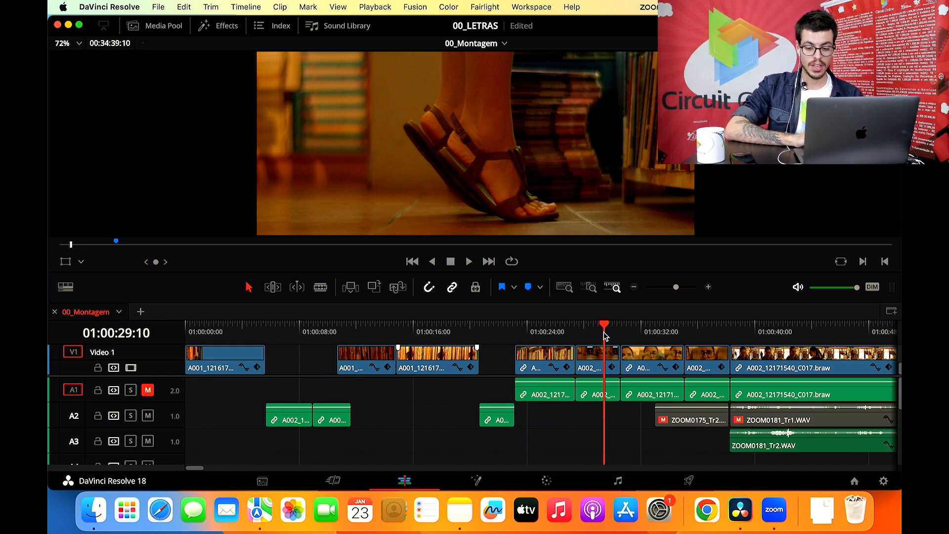
scroll(604, 337, right, 5)
click(626, 339)
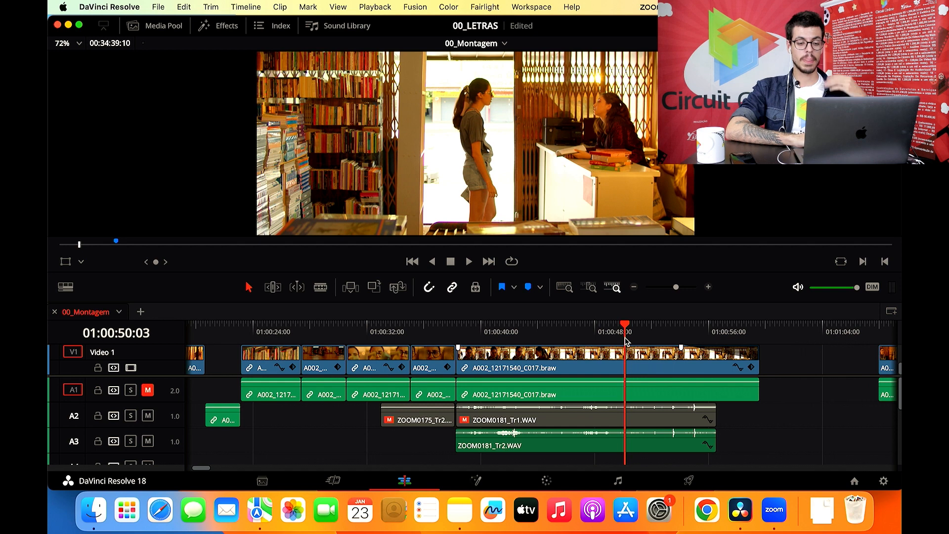
- Place the playhead at 01:00:03:18 on the first clip of Video 1
scroll(476, 416, left, 5)
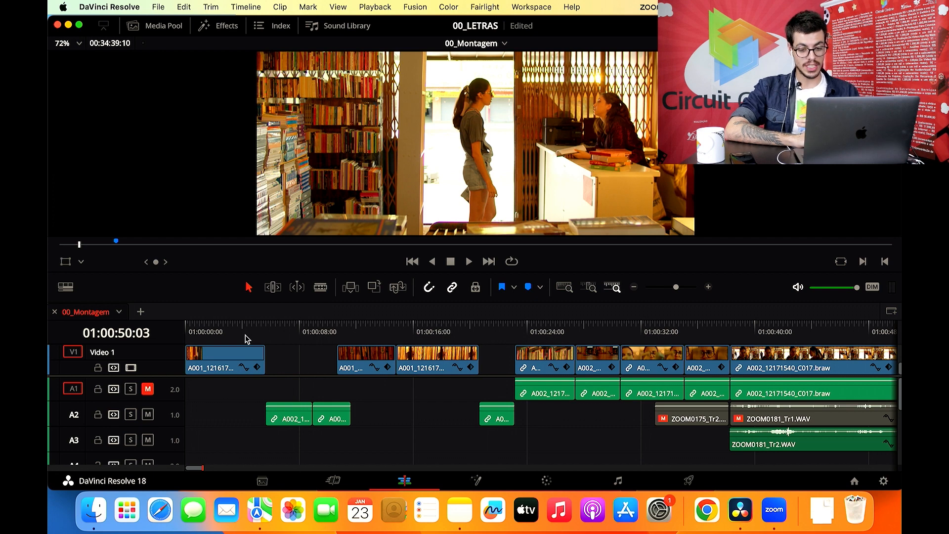
scroll(237, 413, down, 3)
scroll(238, 413, up, 3)
click(239, 333)
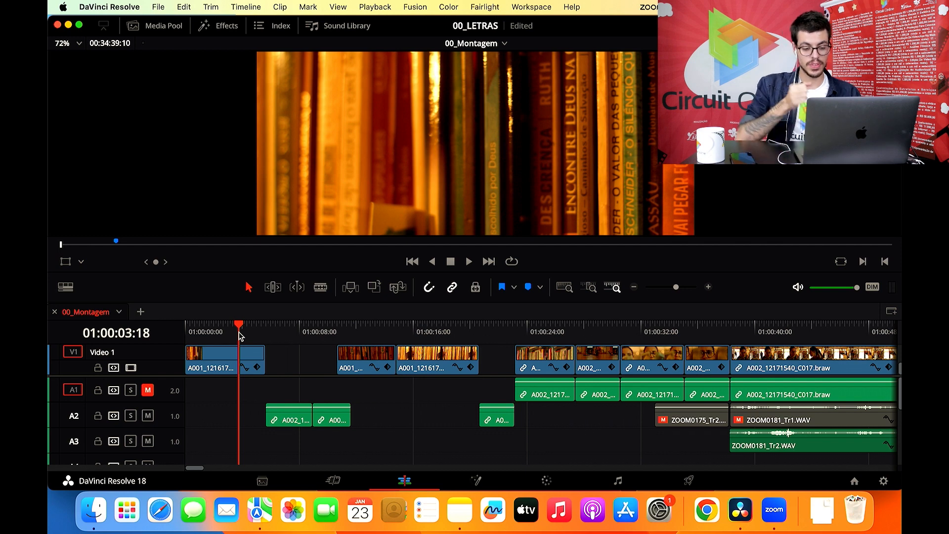
- Enlarge the track area down to A7 and select the A002_12171510_C009.braw clip on Video 2 and A2
drag(381, 273, 395, 111)
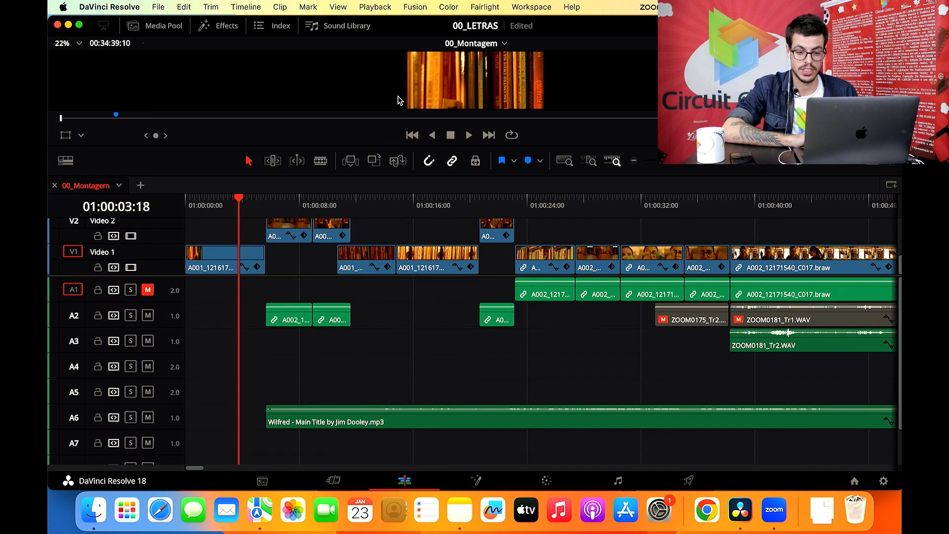
click(715, 163)
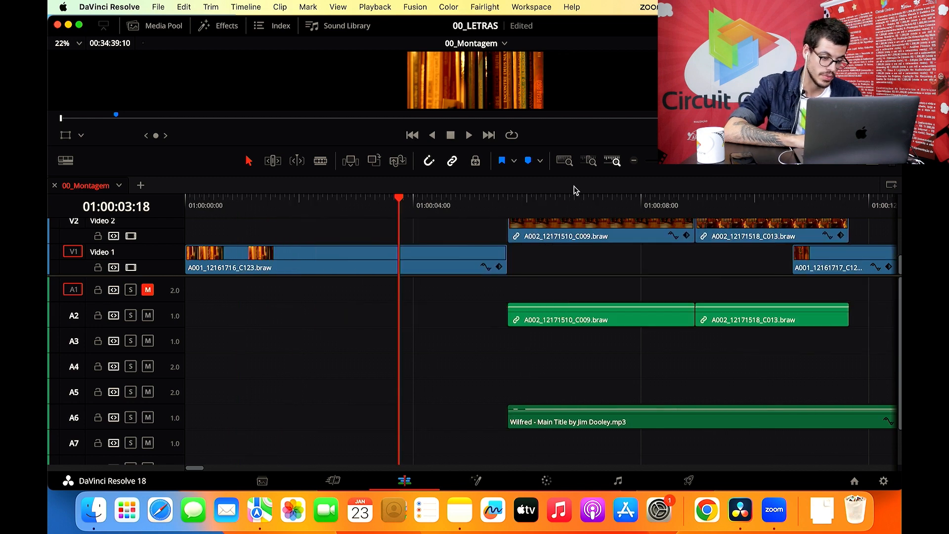
mouse_move(162, 327)
mouse_down()
mouse_move(154, 371)
mouse_move(180, 327)
mouse_up()
scroll(451, 333, right, 1)
click(397, 320)
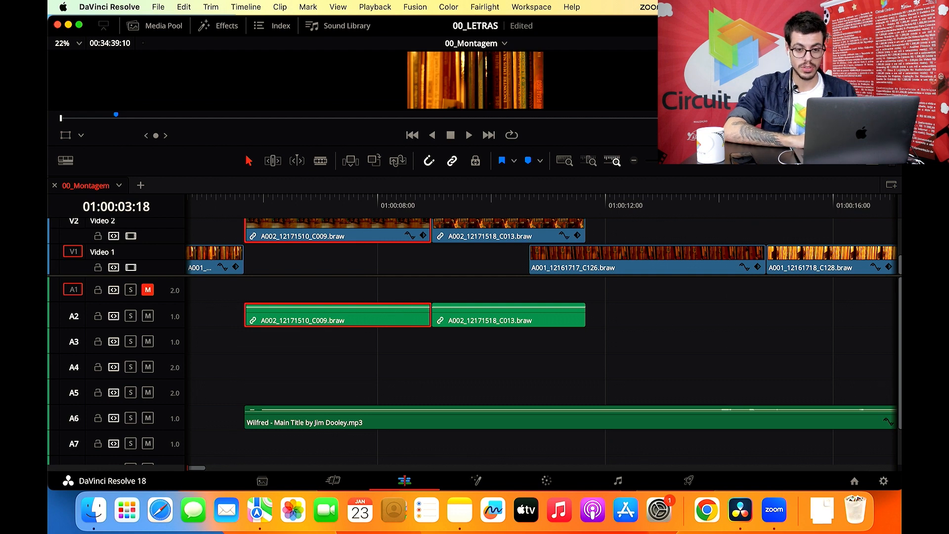
- Show the Mixer and look along the audio clips up to the ZOOM0181 recordings
click(729, 26)
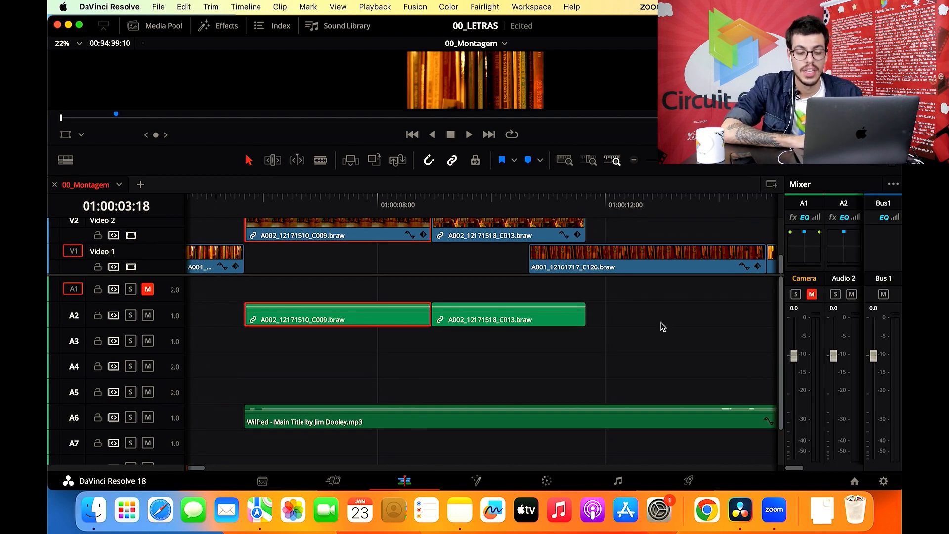
scroll(479, 297, right, 15)
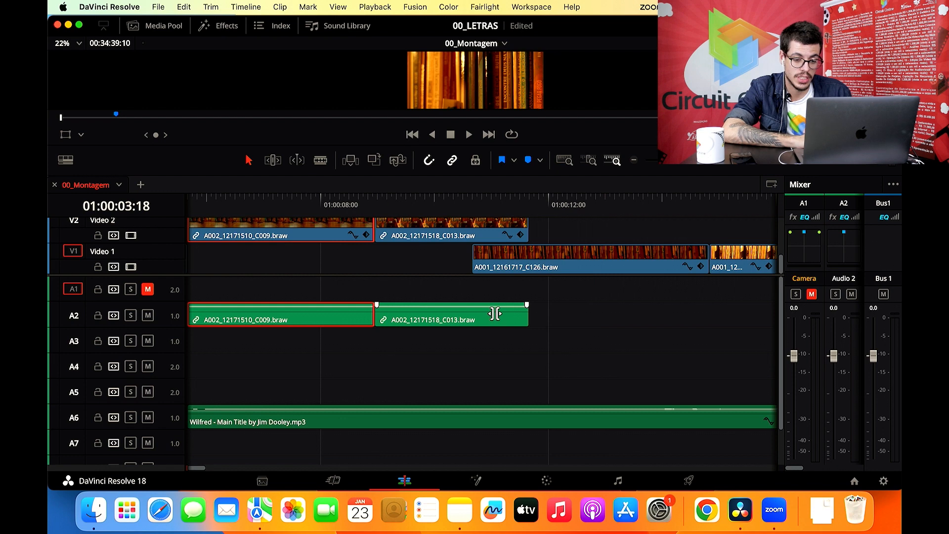
scroll(494, 314, right, 14)
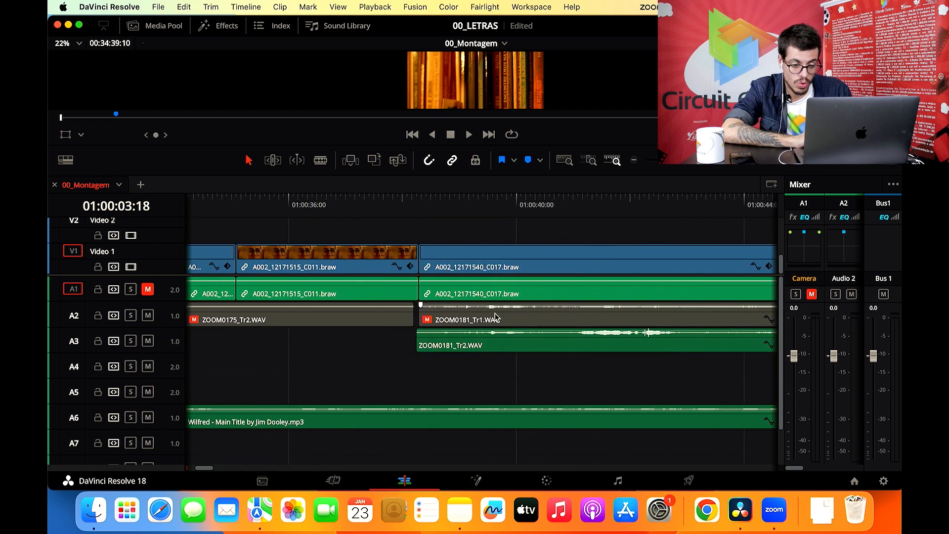
- Scrub the dialogue around 01:00:41, solo track A6 to hear the music alone, and turn the solo off again
drag(364, 213, 395, 212)
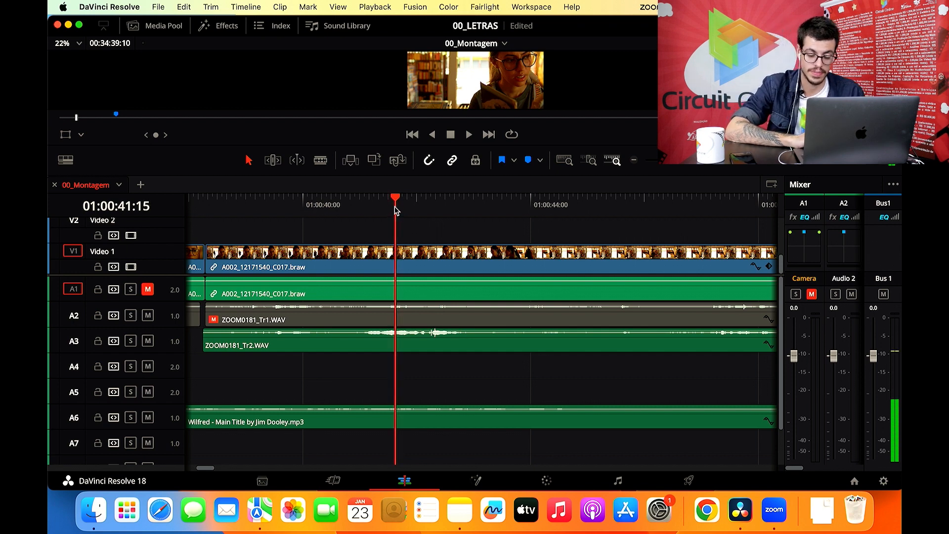
click(130, 418)
mouse_move(400, 202)
mouse_down()
mouse_move(410, 207)
mouse_move(395, 210)
mouse_move(415, 213)
mouse_move(405, 213)
mouse_up()
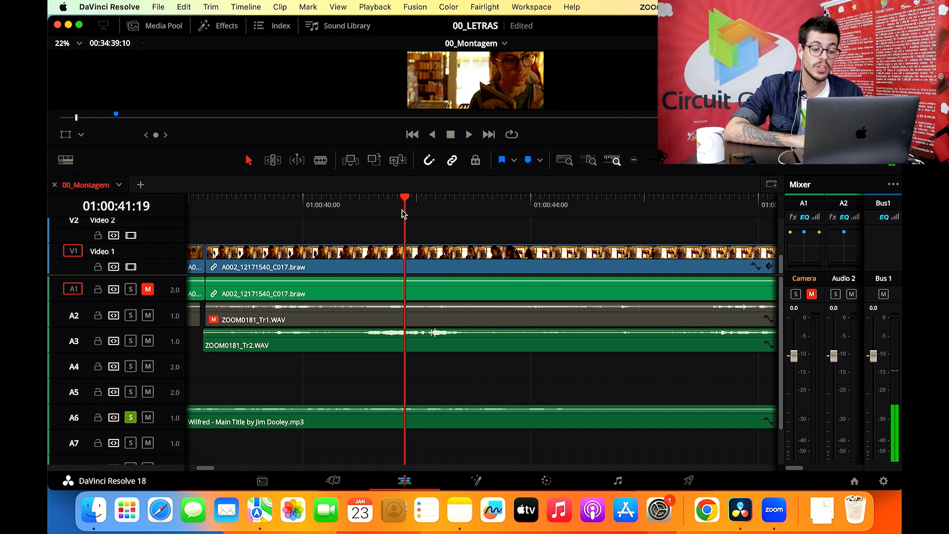
click(130, 418)
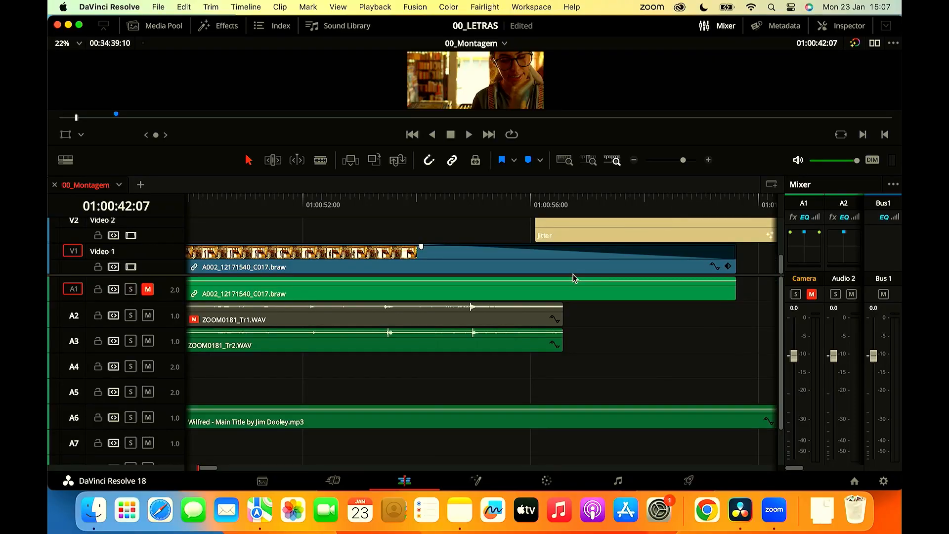
- Hide the Mixer and look over the clips at the montage's start
scroll(573, 274, right, 5)
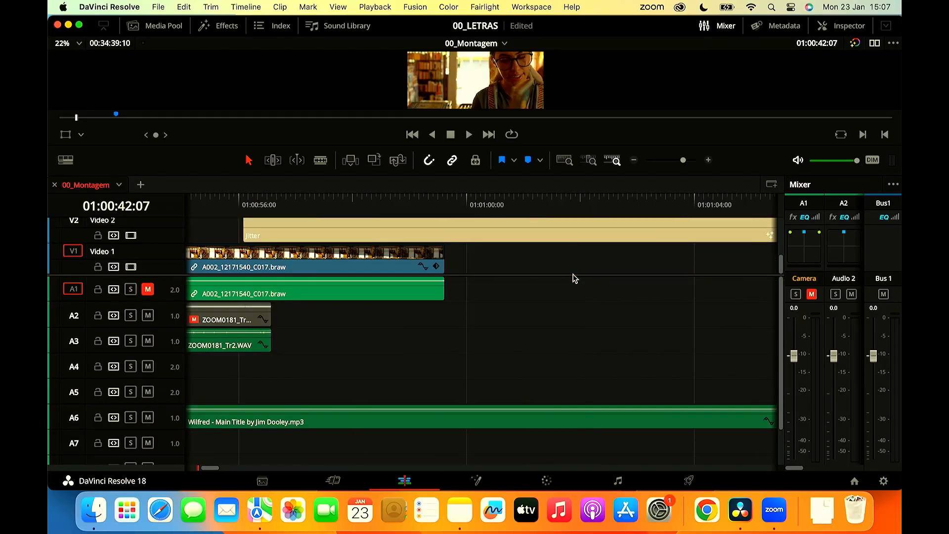
click(722, 30)
scroll(504, 397, left, 20)
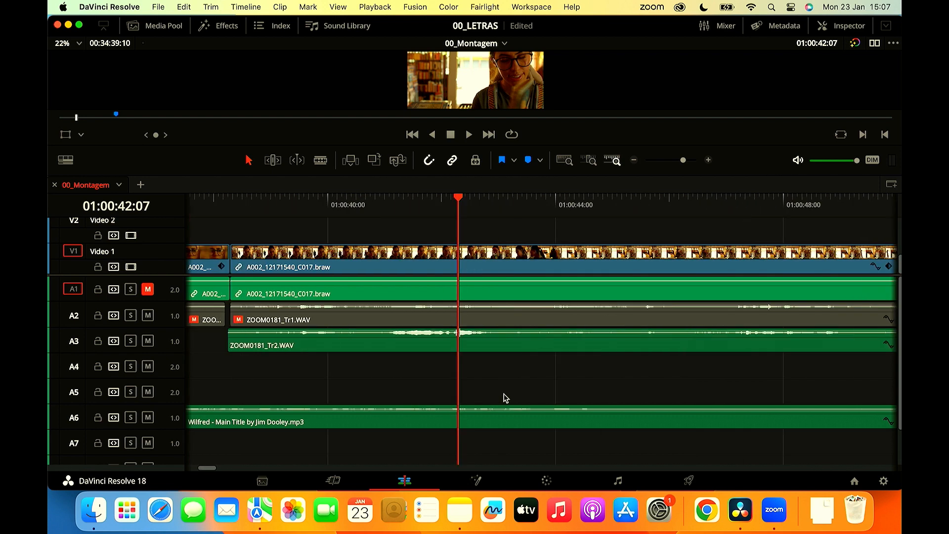
scroll(504, 397, left, 15)
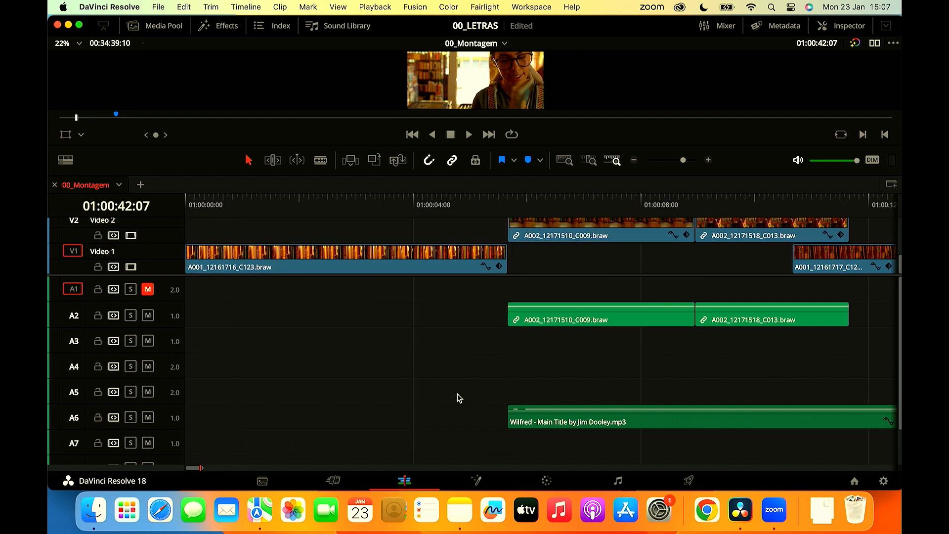
- On the Color page, try the primary color wheels on clip 11 with Hi/Light at -100, and reset the grade
click(551, 480)
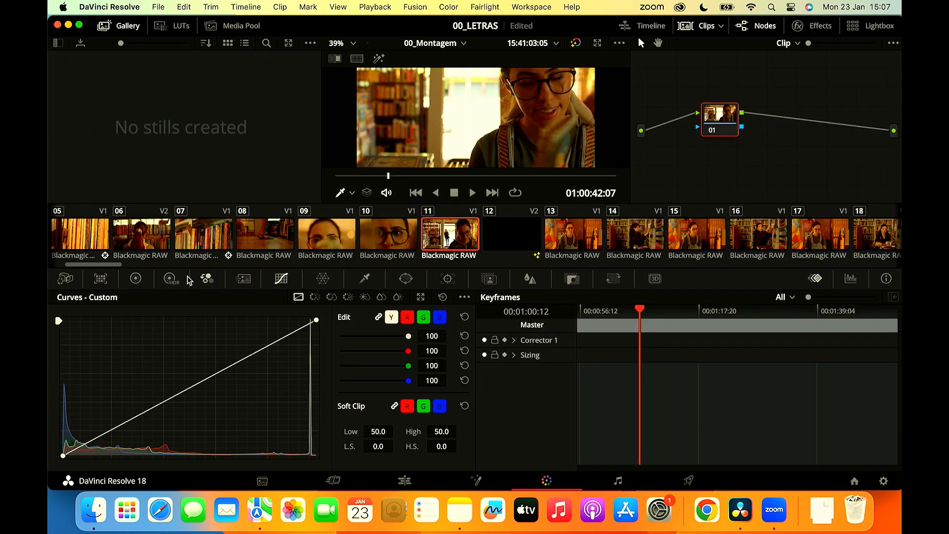
click(136, 279)
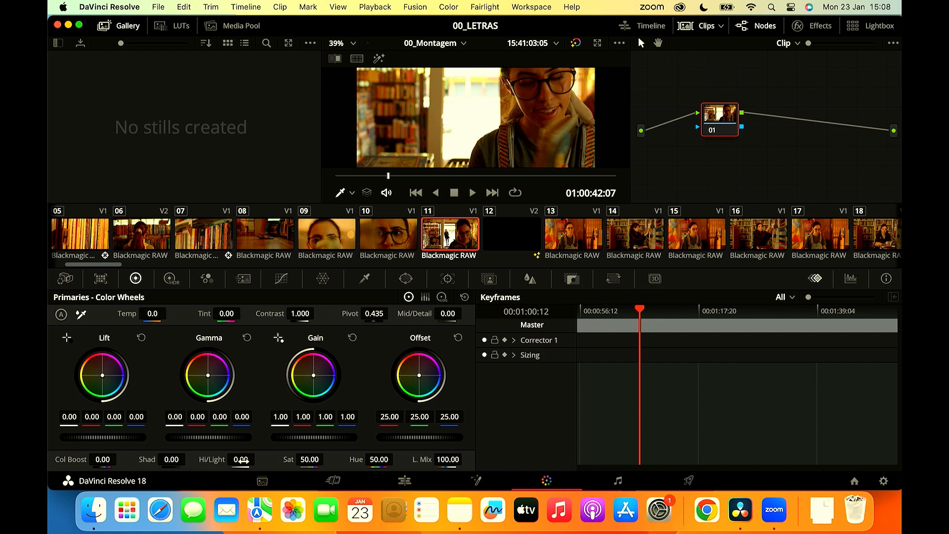
drag(241, 460, 166, 460)
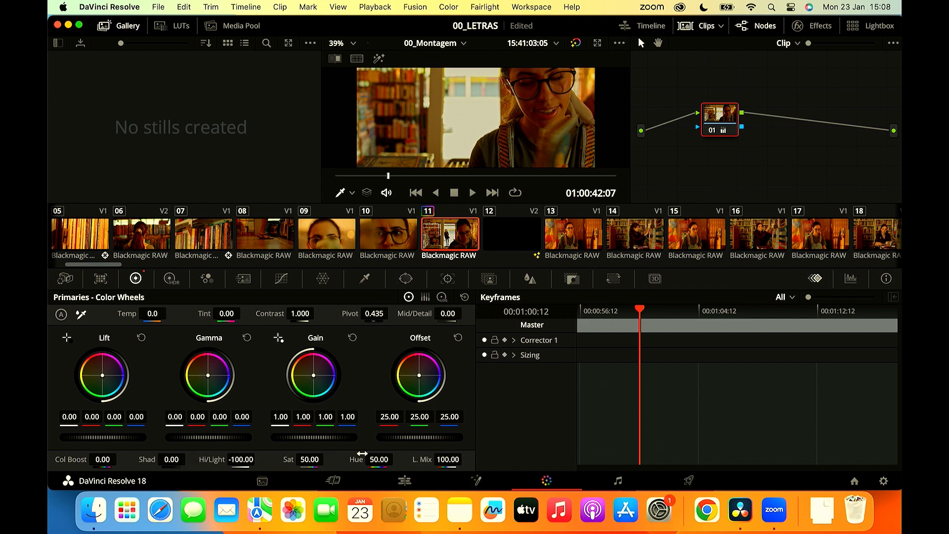
drag(268, 319, 247, 319)
key(shift+Home)
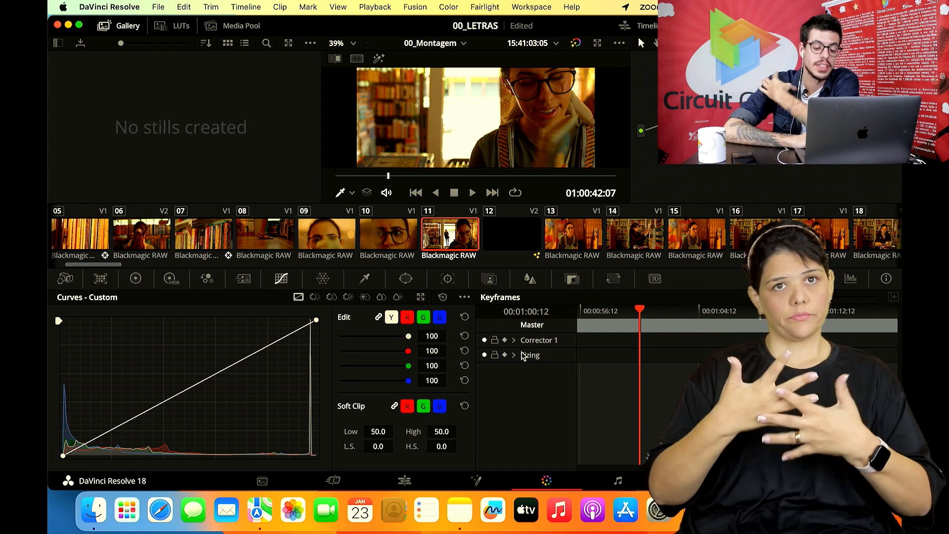
- Look through the Window shapes available for masking clip 11
click(405, 279)
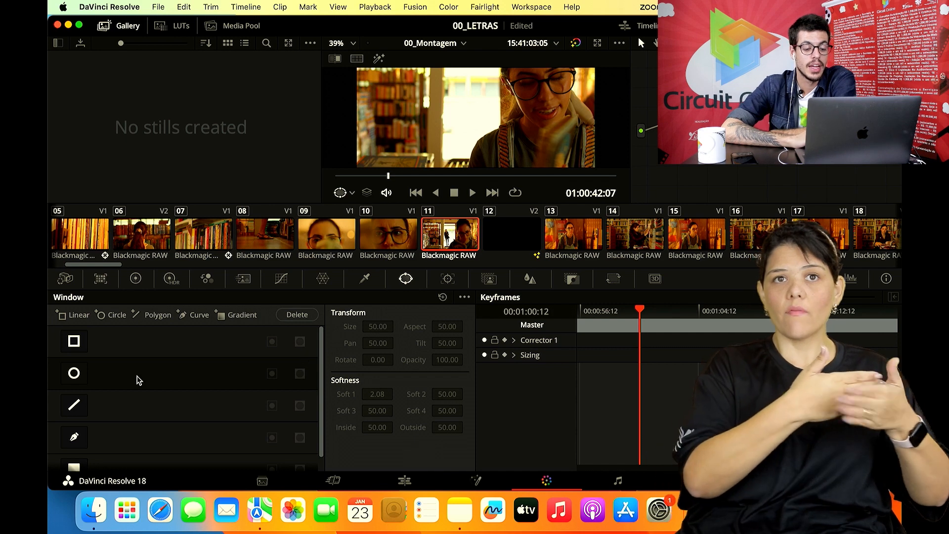
scroll(139, 380, down, 1)
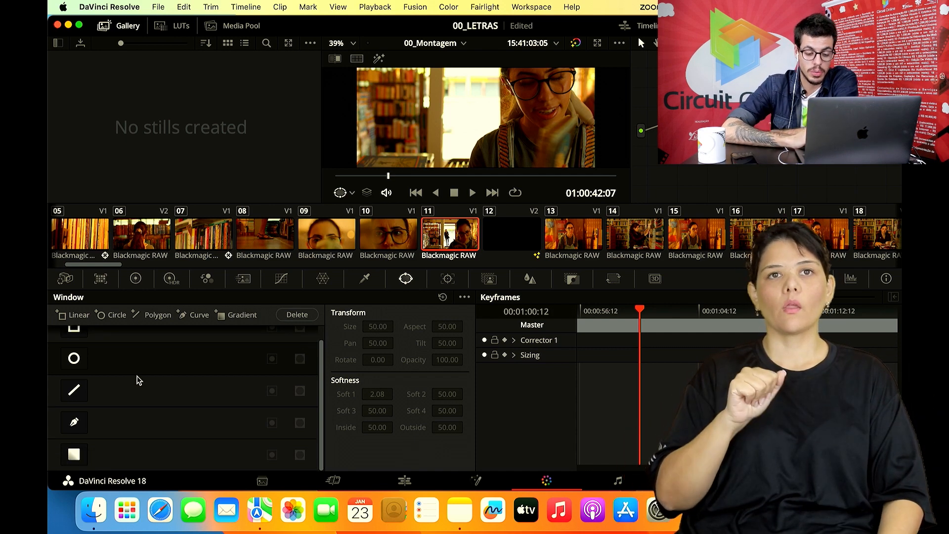
- Return to the Edit page and show a longer stretch of the 00_Montagem timeline
click(405, 481)
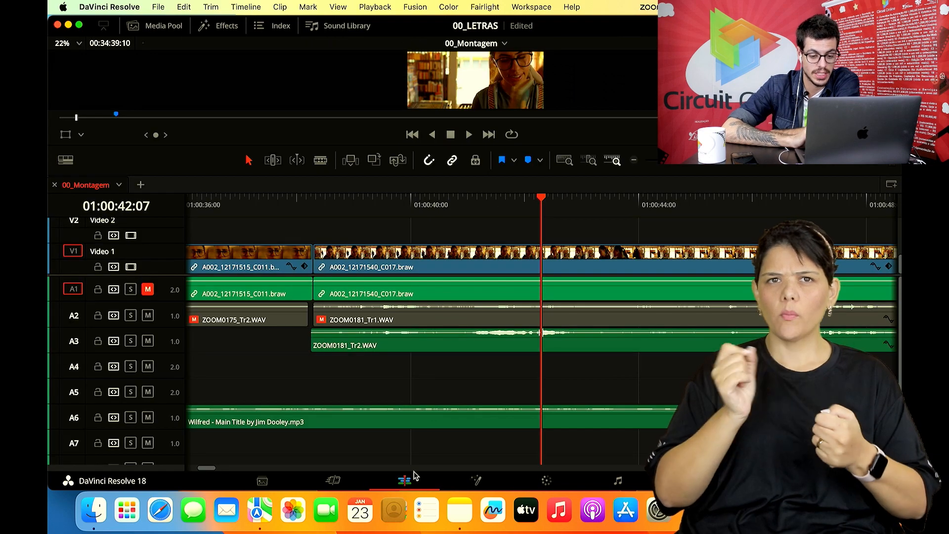
click(634, 160)
click(634, 160)
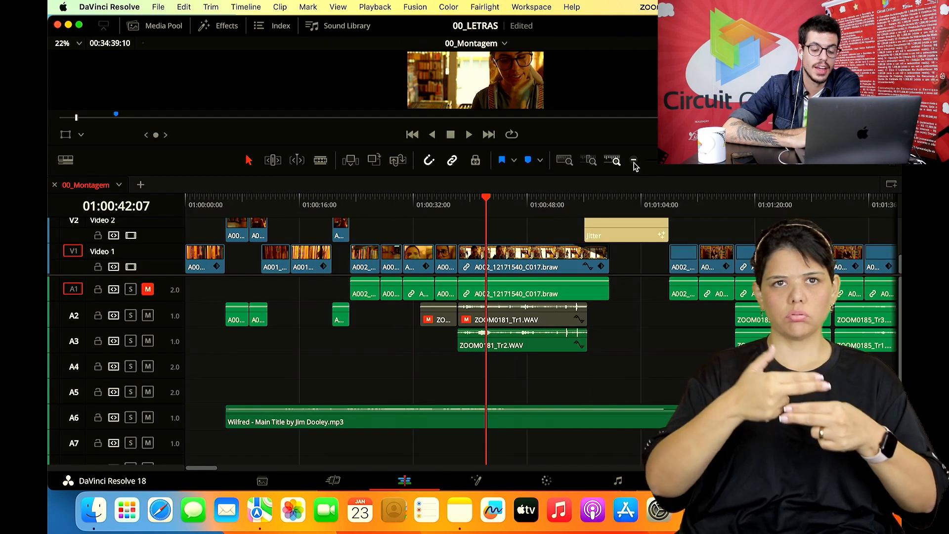
scroll(621, 261, up, 2)
scroll(623, 261, down, 2)
- Look along the rest of the montage and place the playhead at 01:06:51:20, where the short Video 2 clip begins
scroll(623, 261, right, 20)
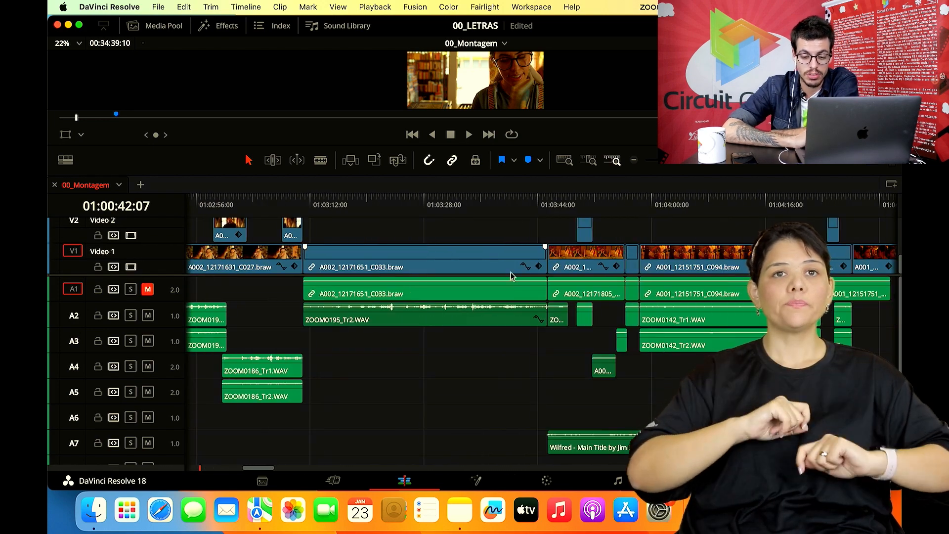
scroll(504, 274, right, 12)
scroll(503, 274, right, 20)
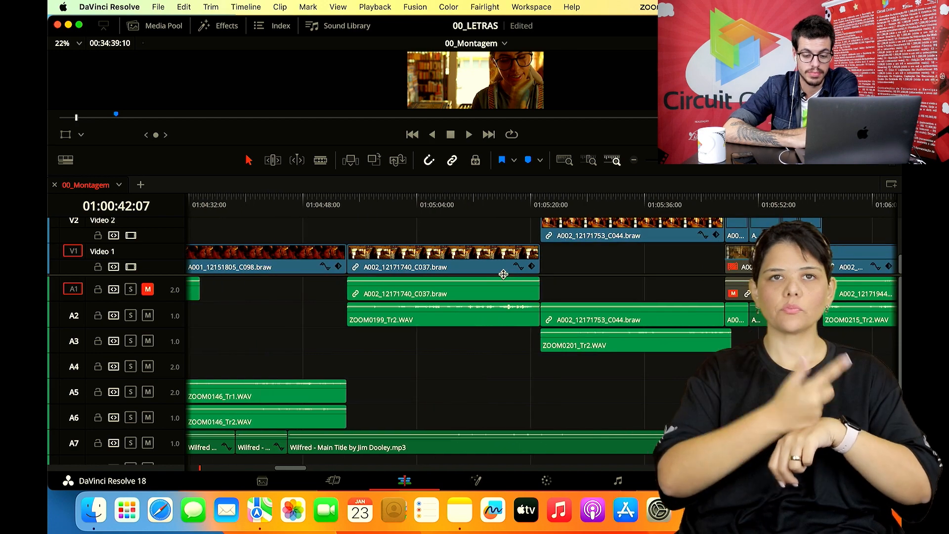
scroll(504, 274, left, 2)
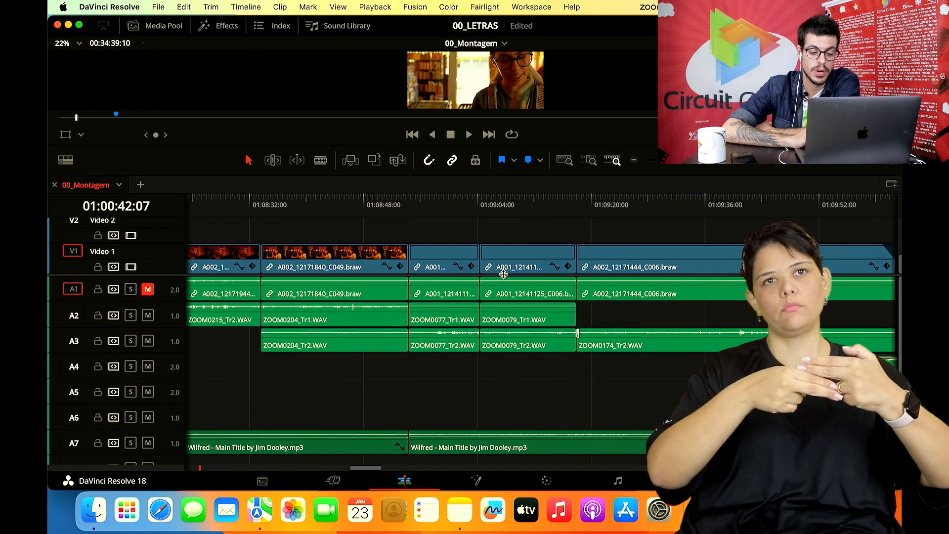
scroll(503, 274, left, 16)
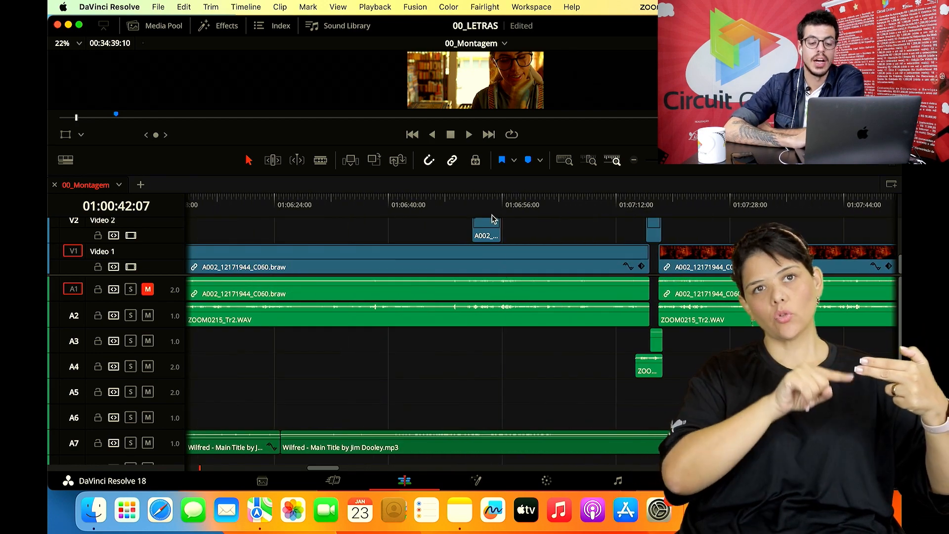
click(501, 207)
key(Up)
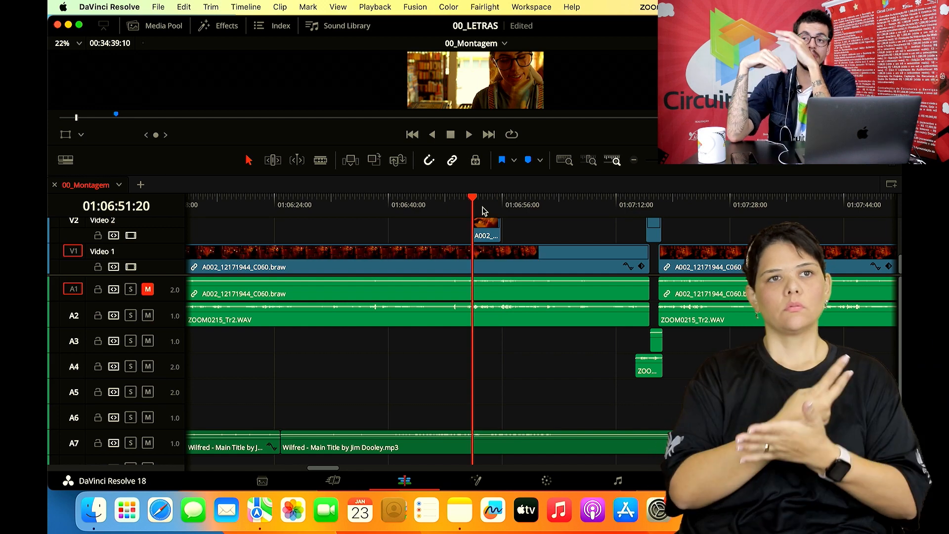
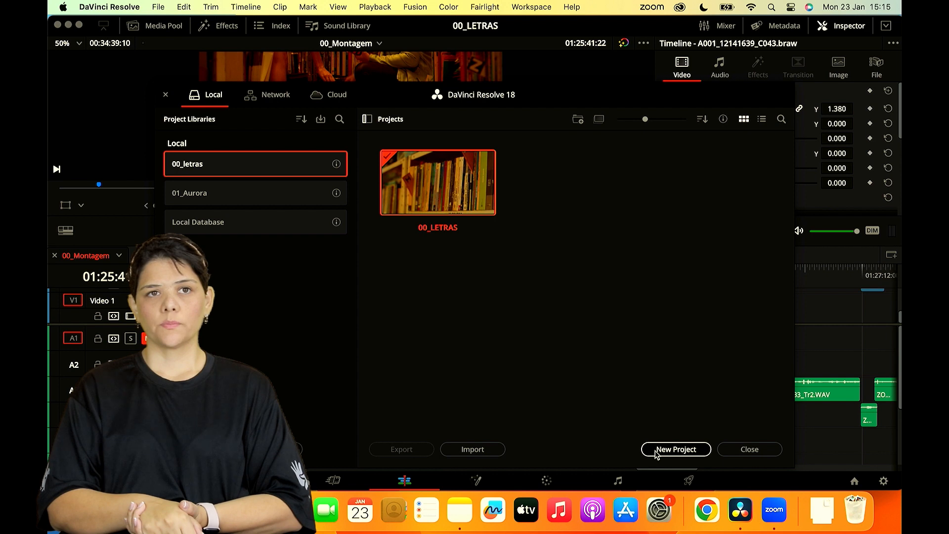
- Create a new project named Teste in the 00_letras project library
click(658, 454)
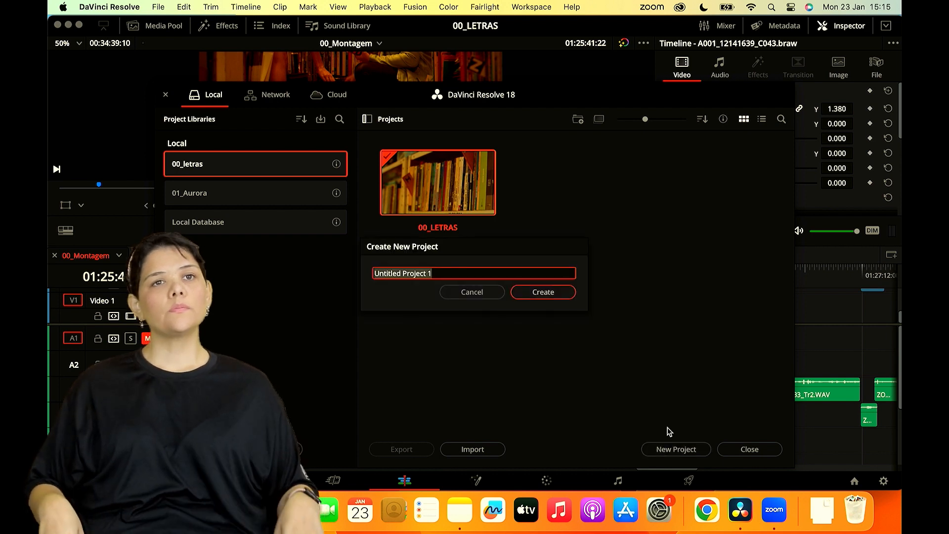
text(Teste)
click(543, 293)
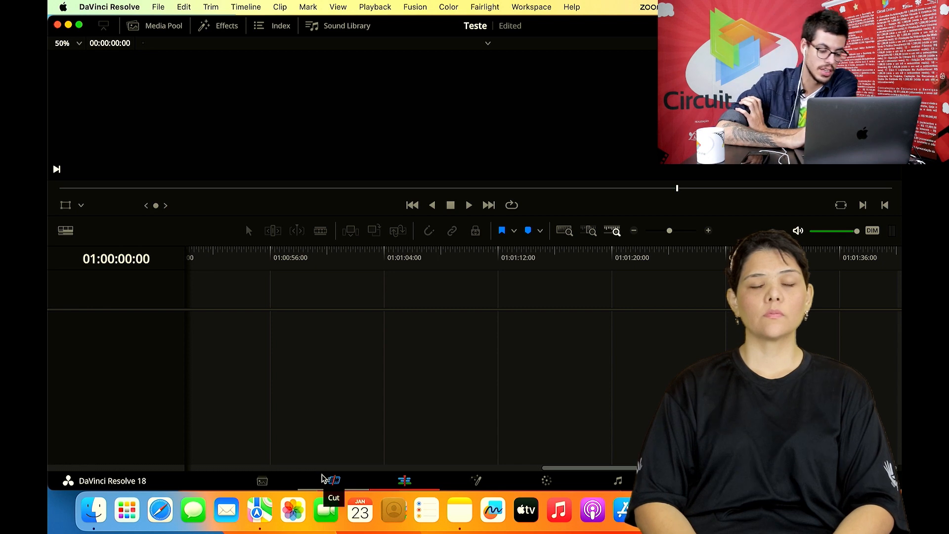
- Tour the empty project's Media, Cut, Edit, Fusion, Color, Fairlight and Deliver pages, and return to the Cut page
click(263, 481)
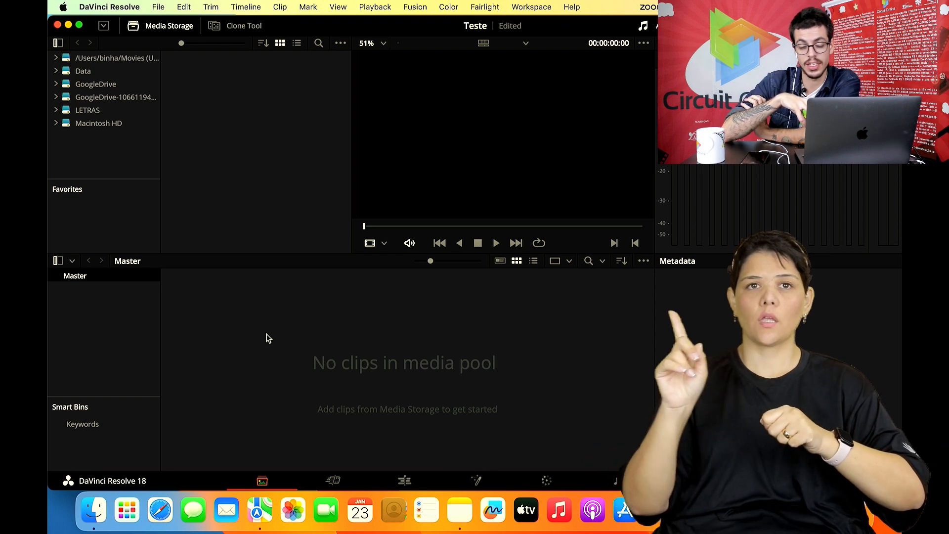
click(333, 480)
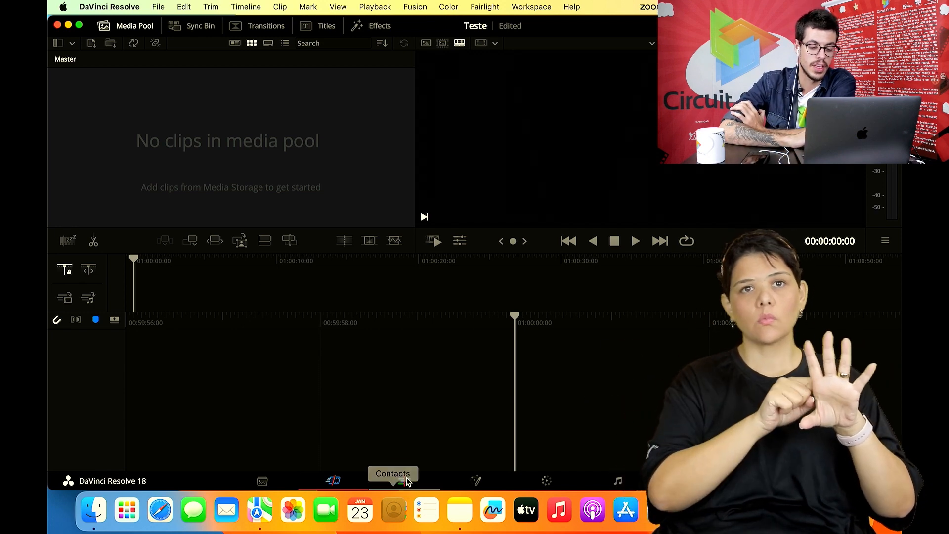
click(404, 480)
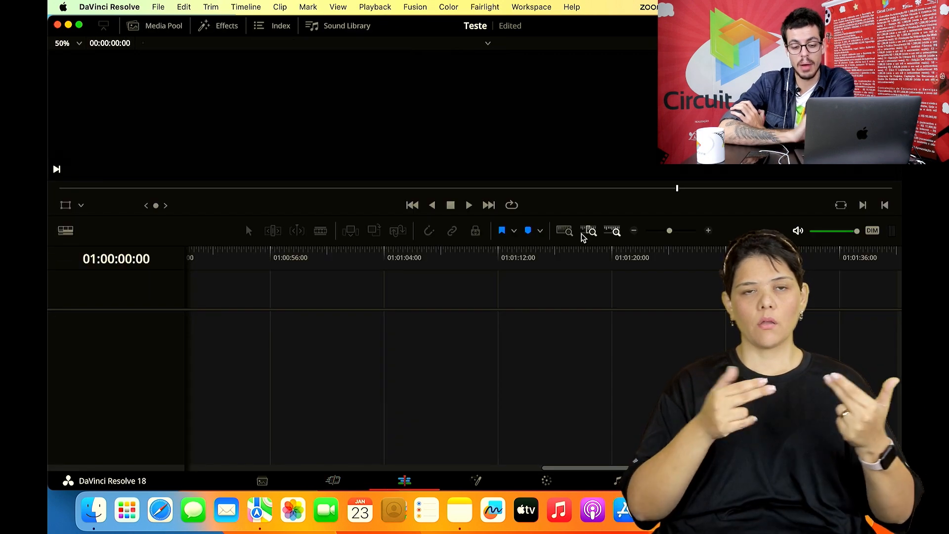
click(474, 478)
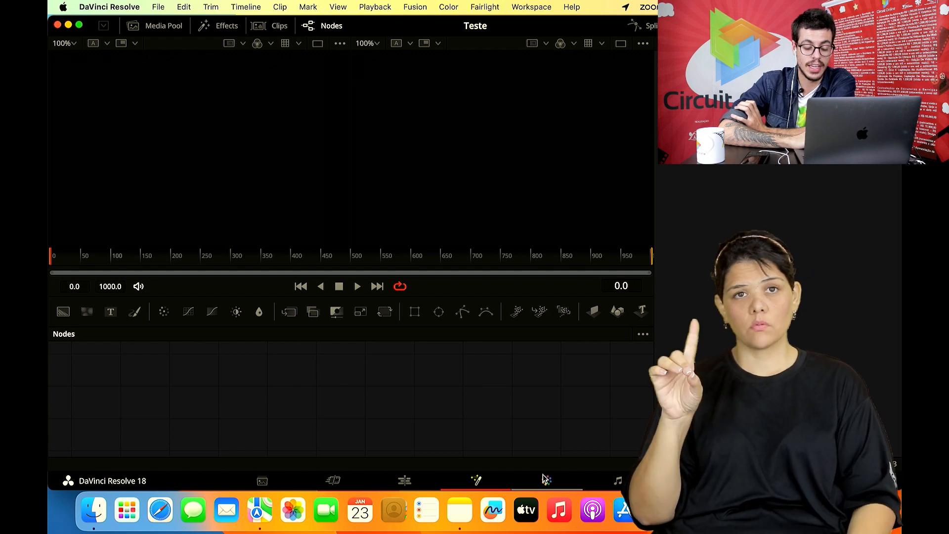
click(546, 479)
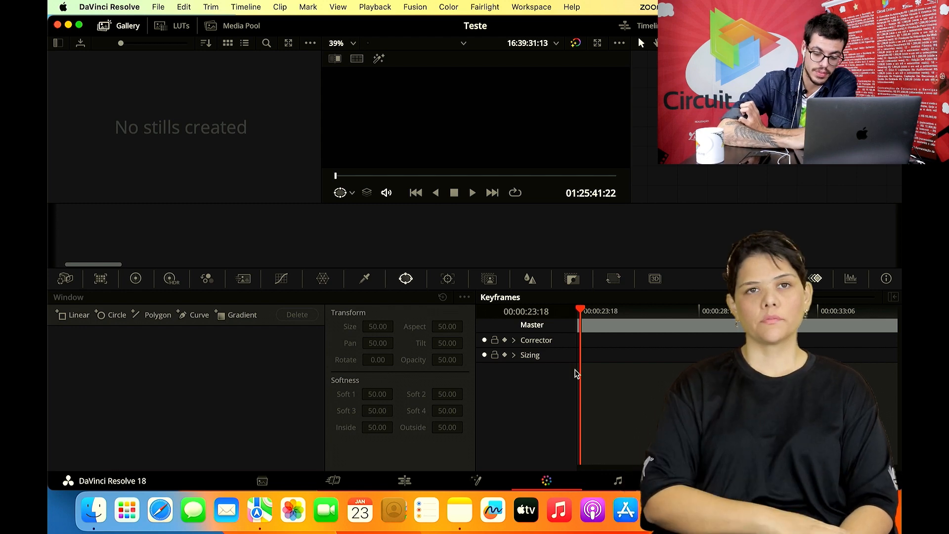
key(shift+7)
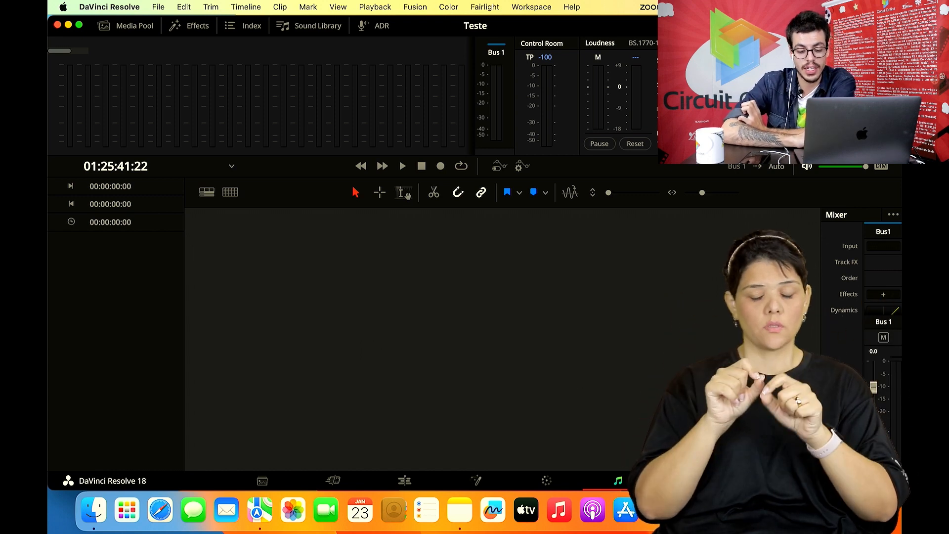
key(shift+8)
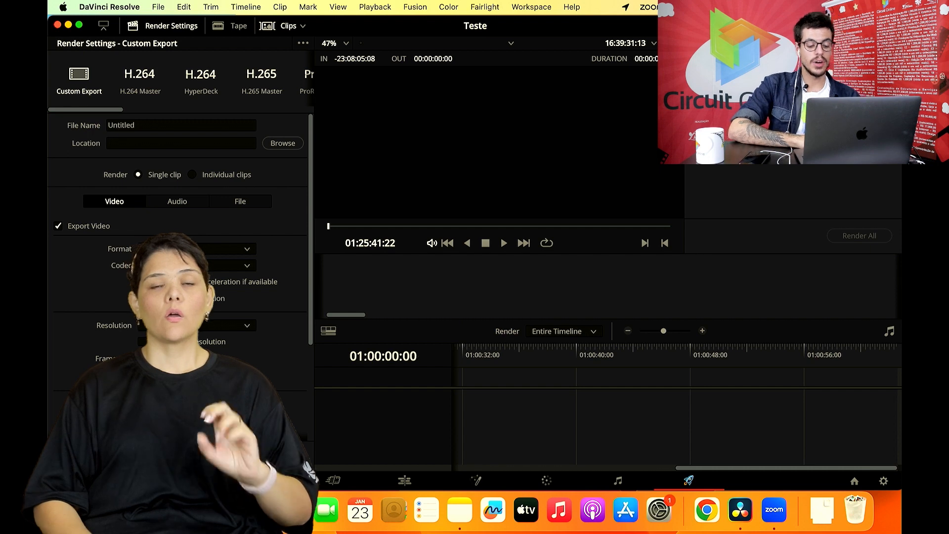
click(378, 482)
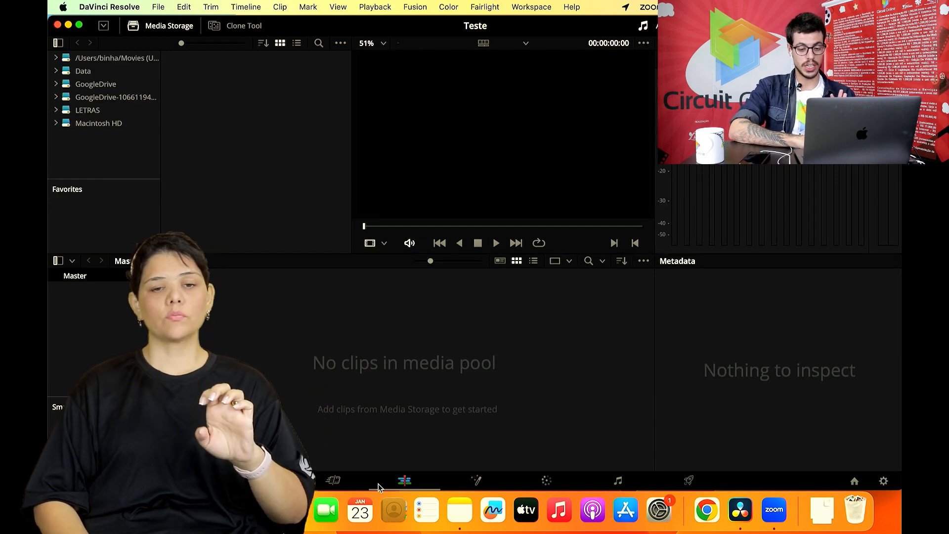
click(333, 480)
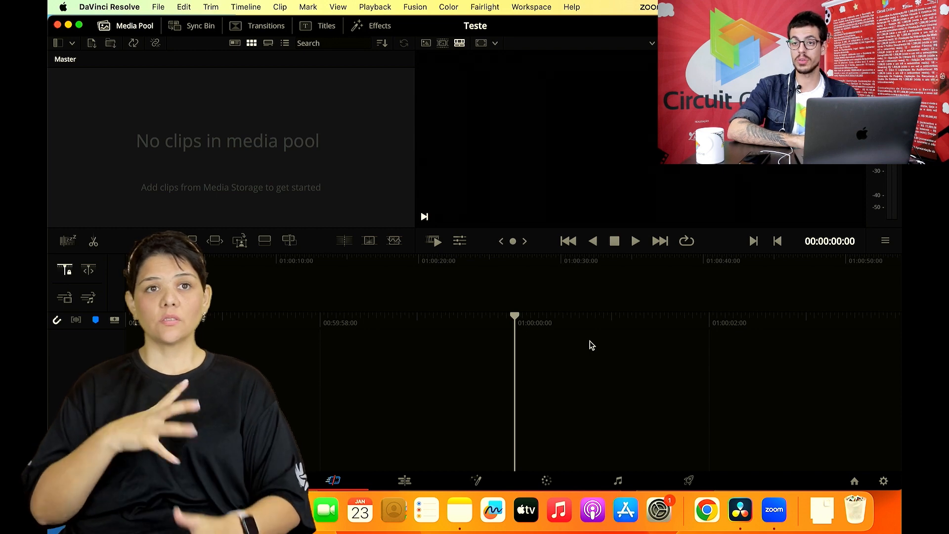
- In the project settings, set the timeline resolution to 1280 x 1080 HD 1280
click(884, 482)
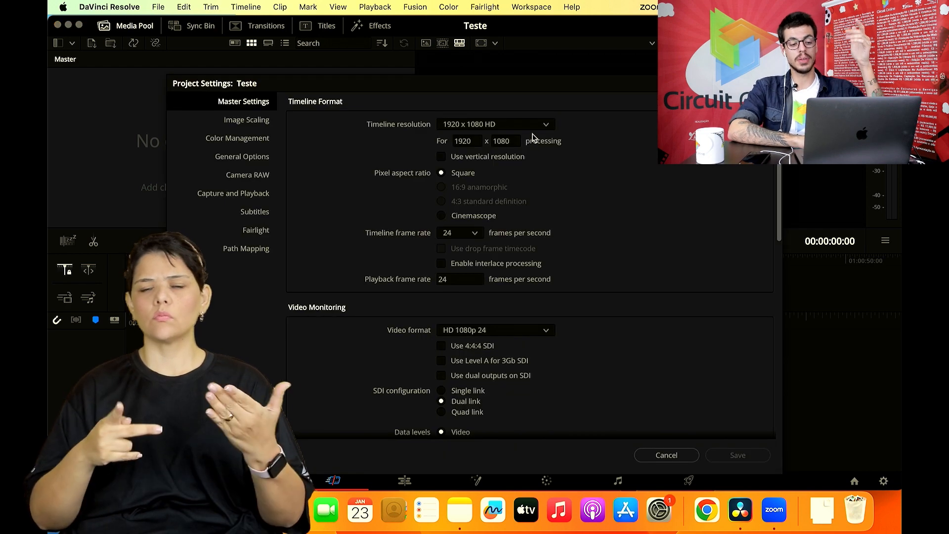
click(529, 126)
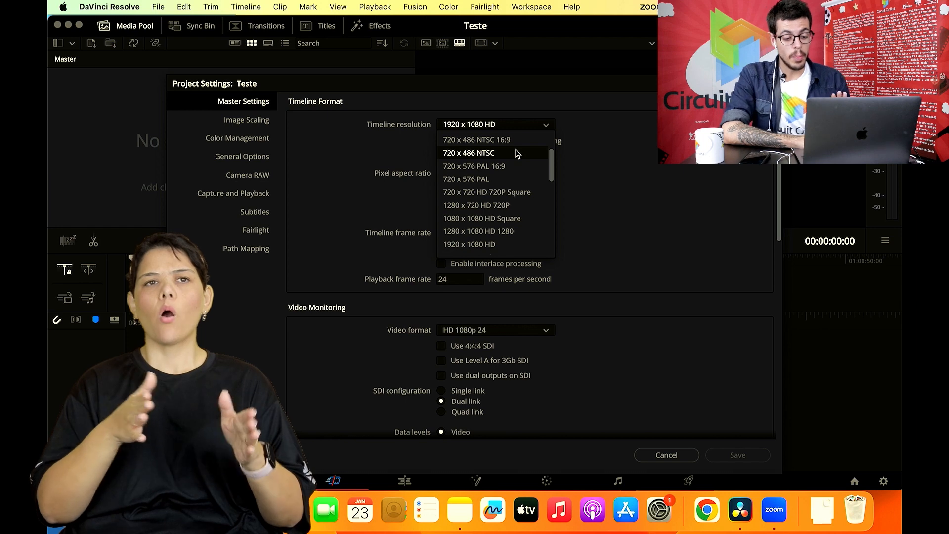
scroll(524, 219, down, 3)
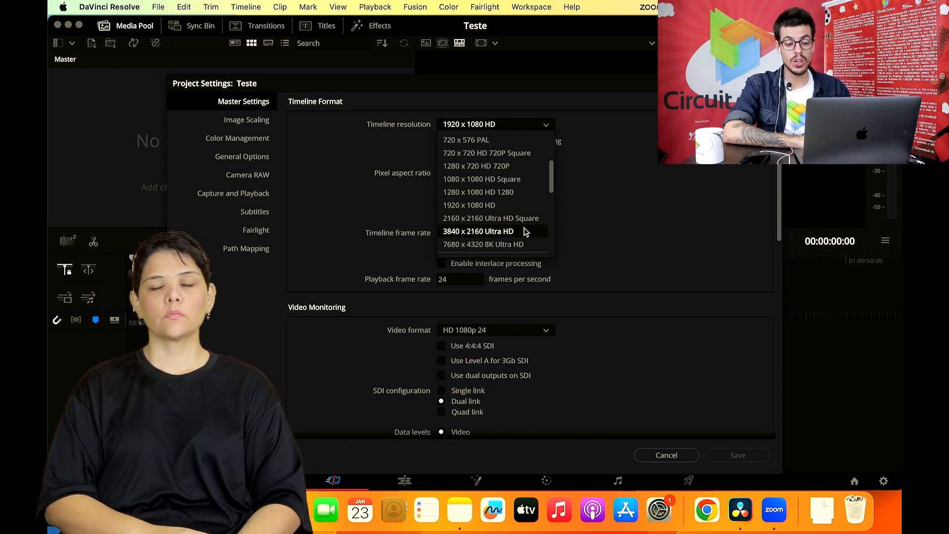
scroll(526, 223, down, 4)
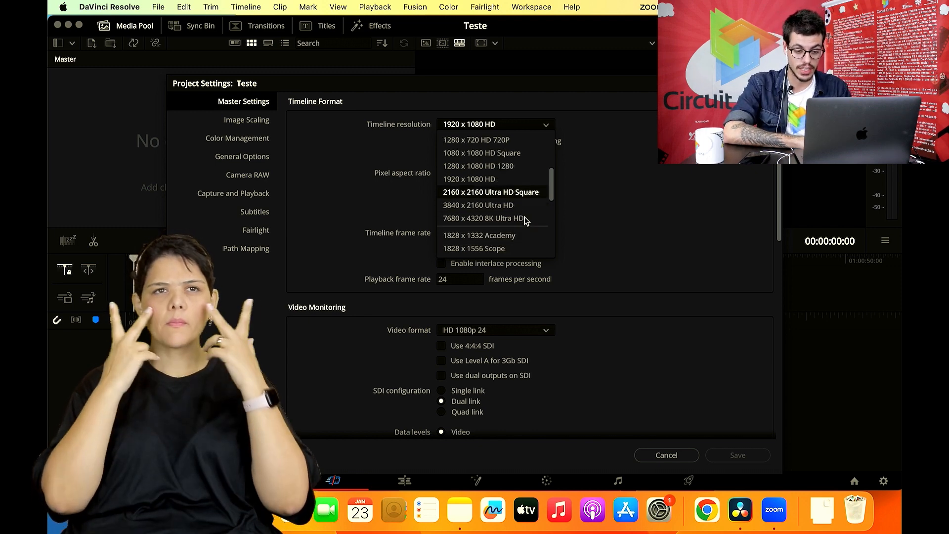
scroll(525, 221, down, 4)
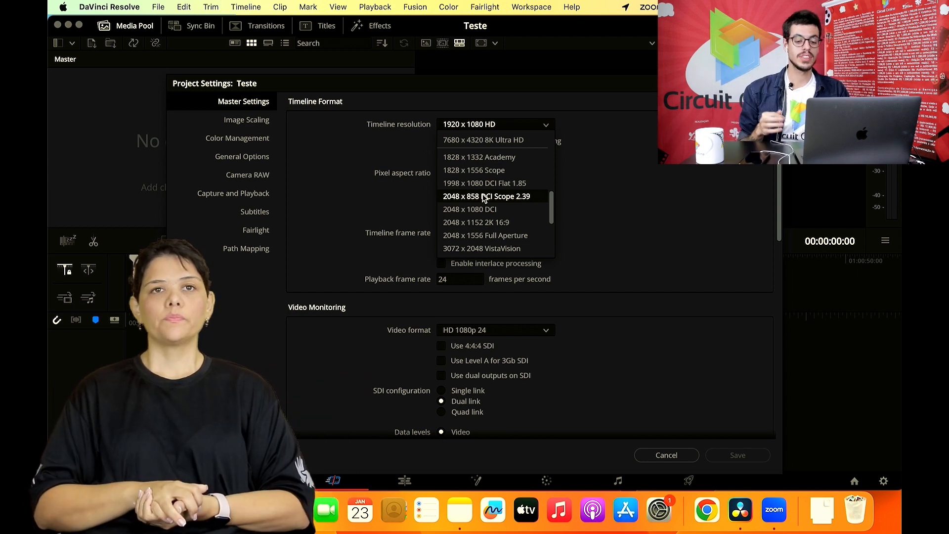
scroll(484, 198, up, 5)
scroll(482, 194, down, 1)
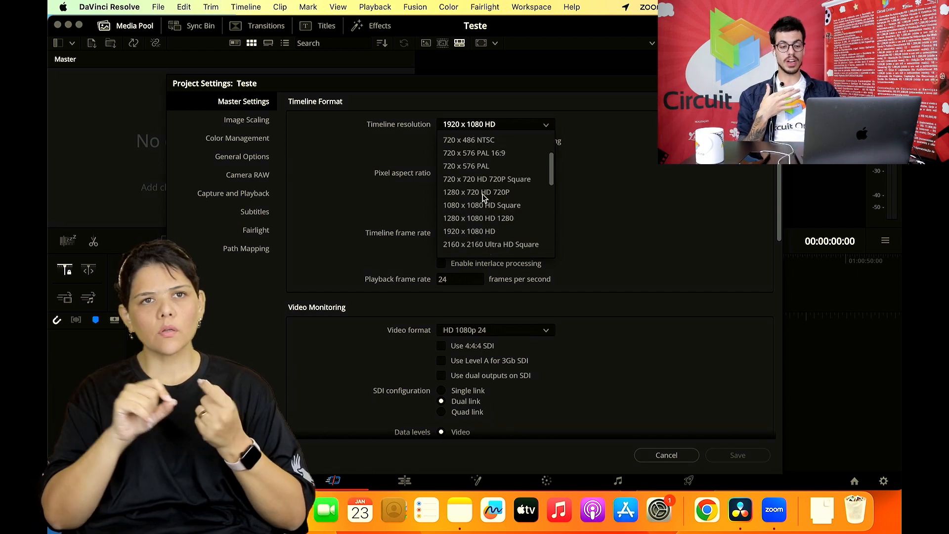
click(484, 219)
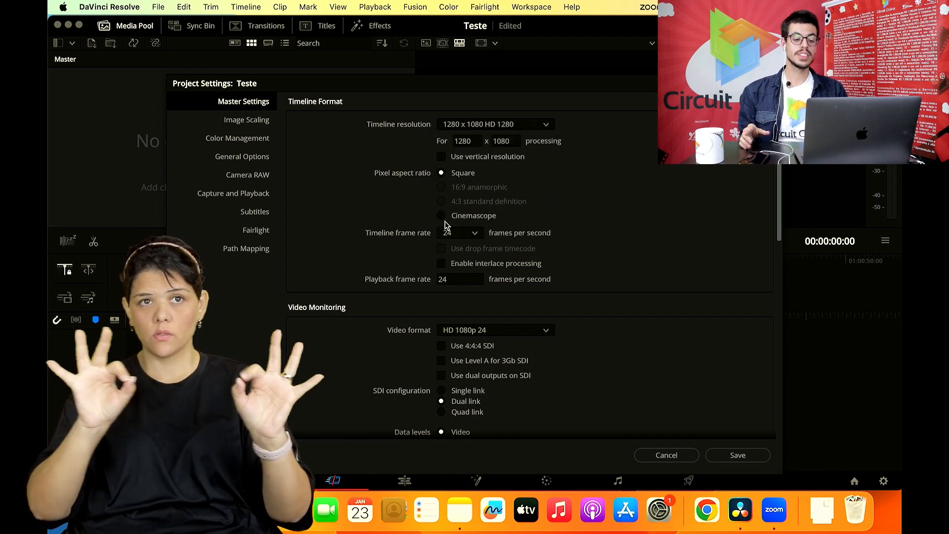
- Look through the available timeline frame rates from 16 to 120 frames per second, keeping 24
click(457, 233)
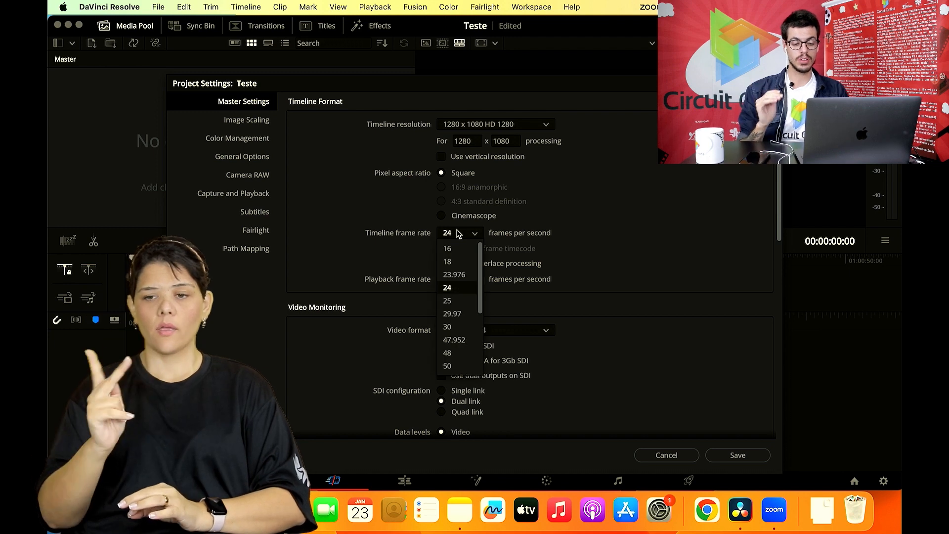
click(457, 233)
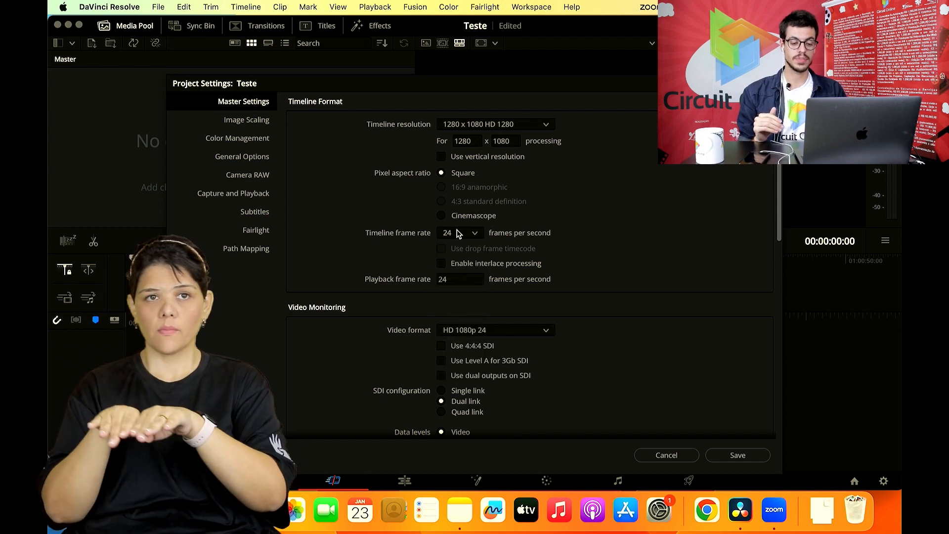
click(457, 233)
click(457, 233)
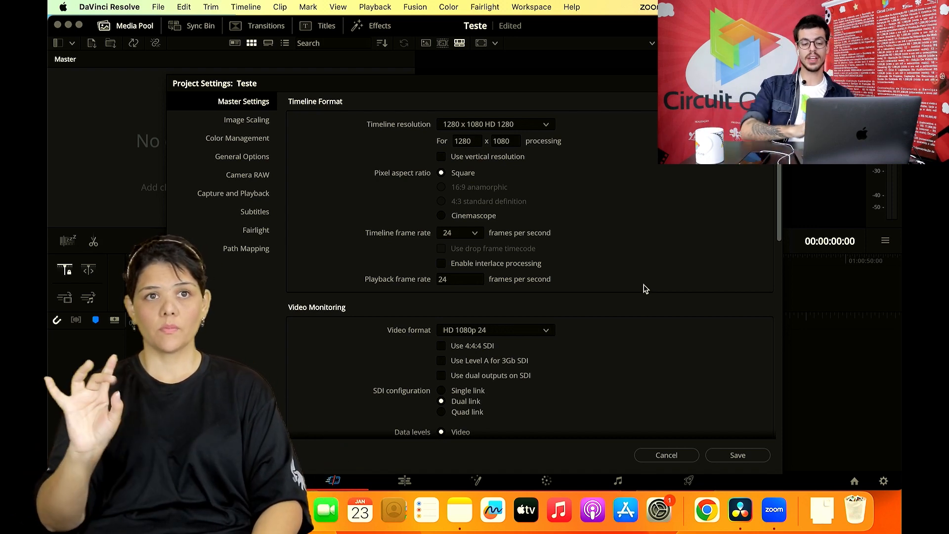
click(477, 231)
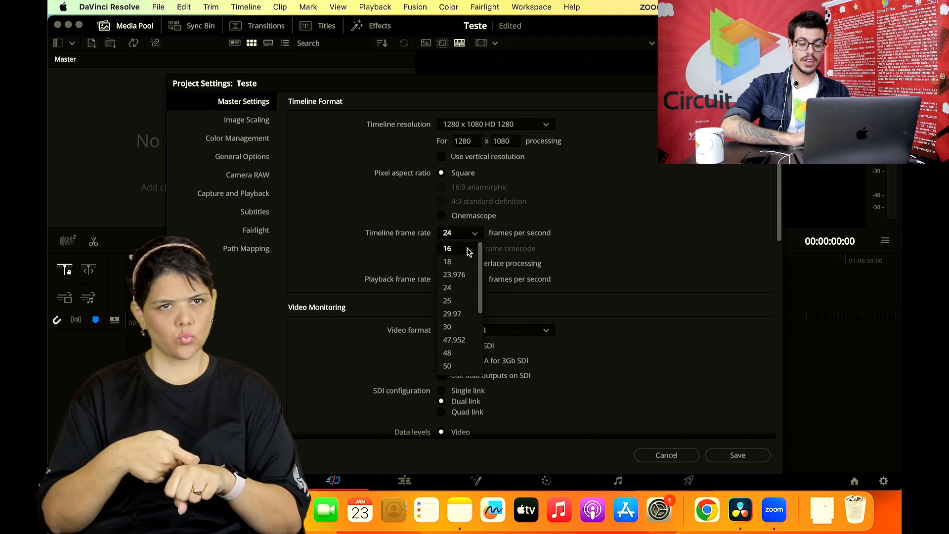
scroll(464, 321, down, 3)
scroll(465, 324, down, 6)
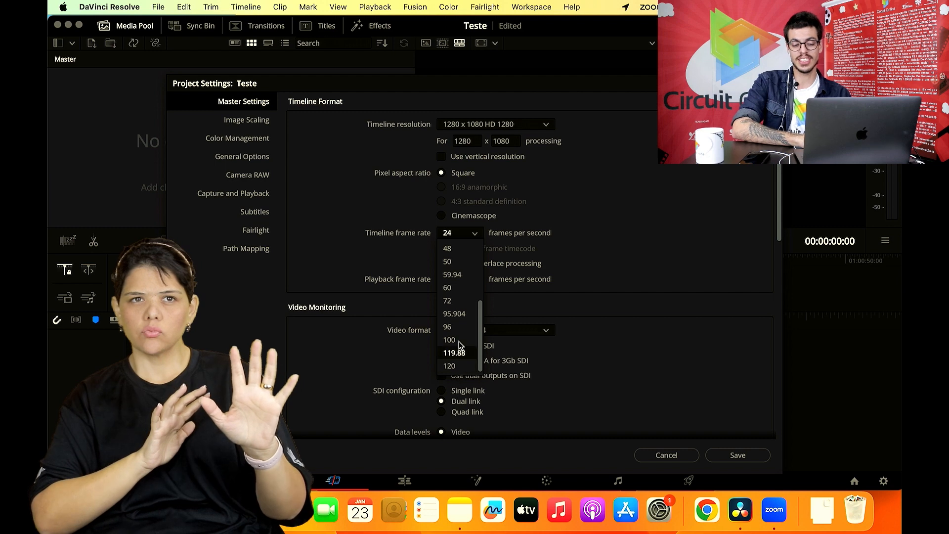
scroll(468, 289, up, 3)
scroll(467, 293, up, 1)
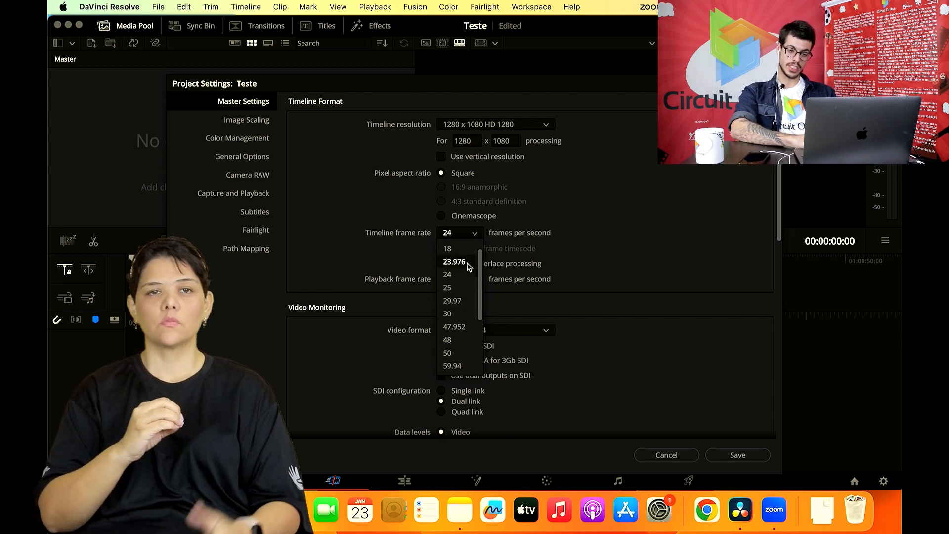
scroll(456, 329, down, 2)
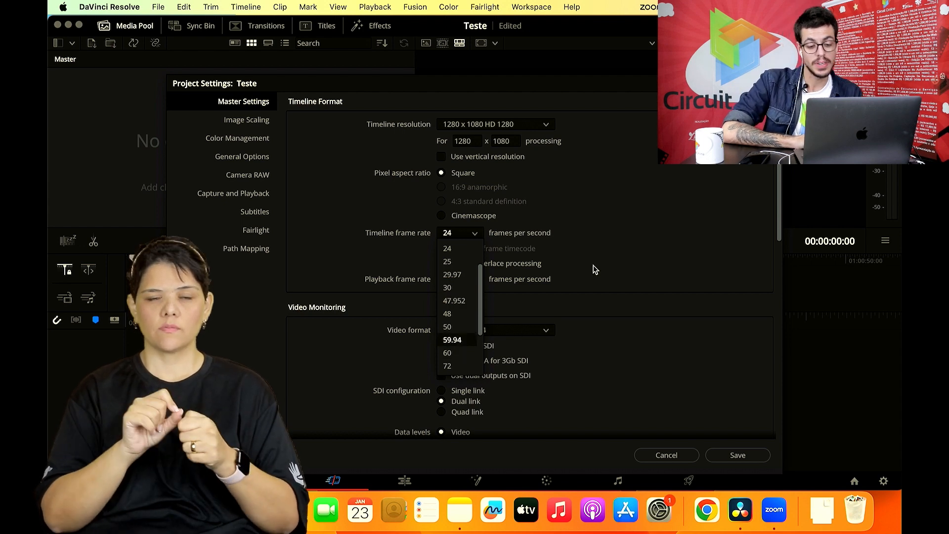
click(614, 248)
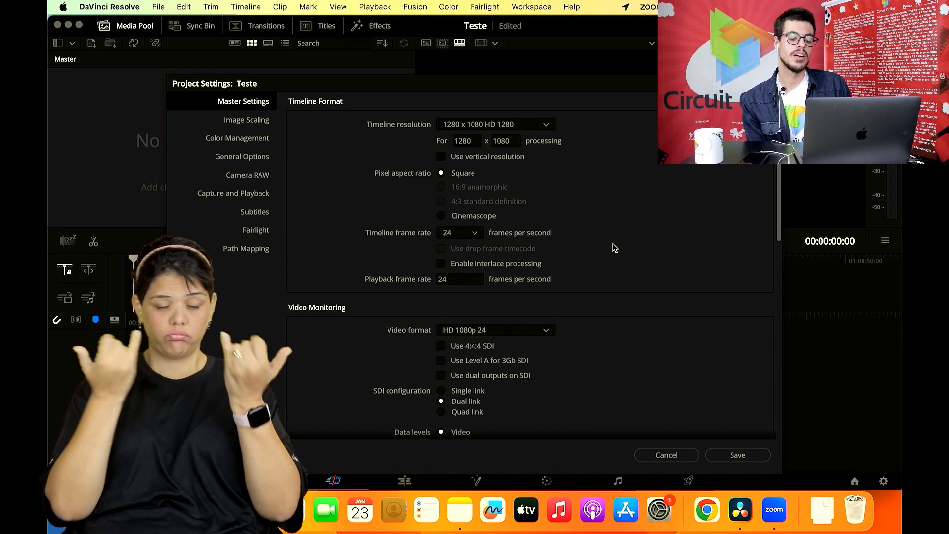
- Examine the Video Monitoring settings and their available video formats, moving the Project Settings window clear of the screen's edges
scroll(615, 248, down, 1)
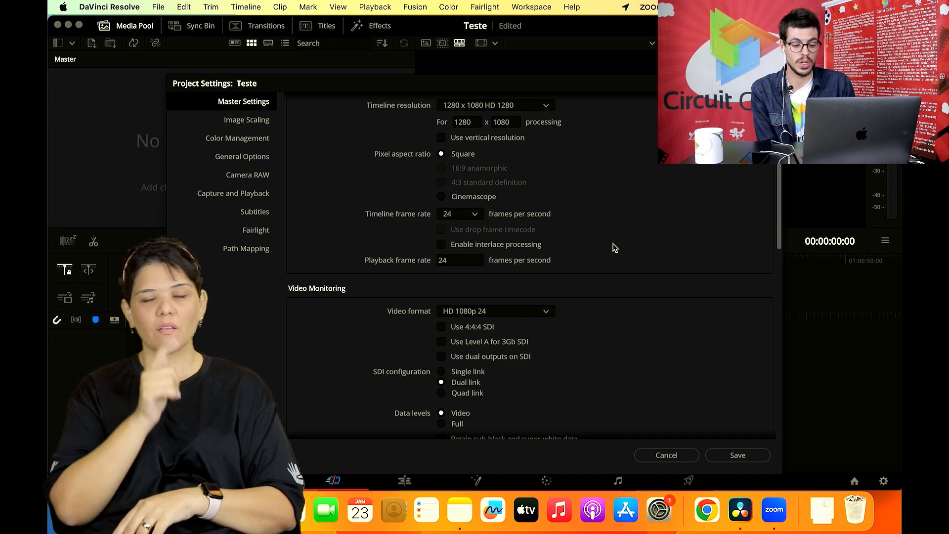
scroll(613, 247, down, 5)
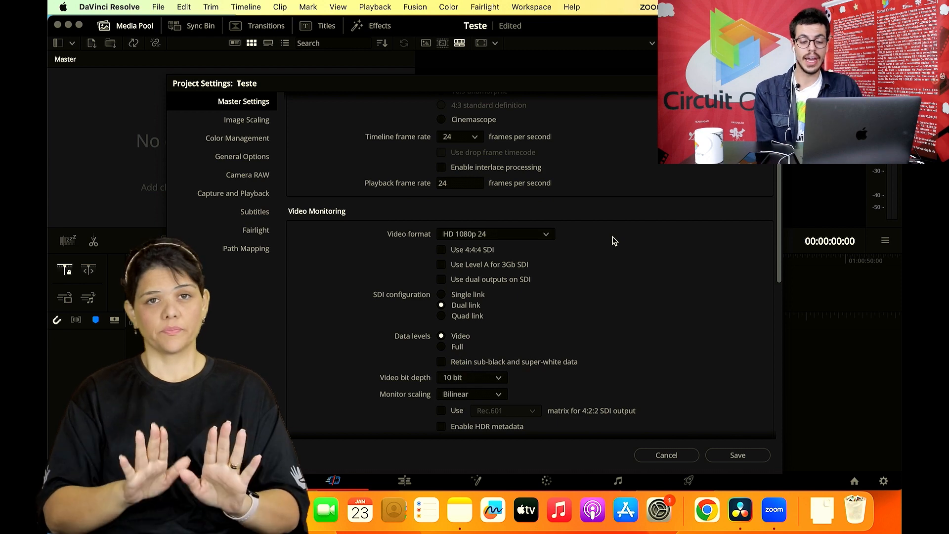
scroll(614, 241, up, 6)
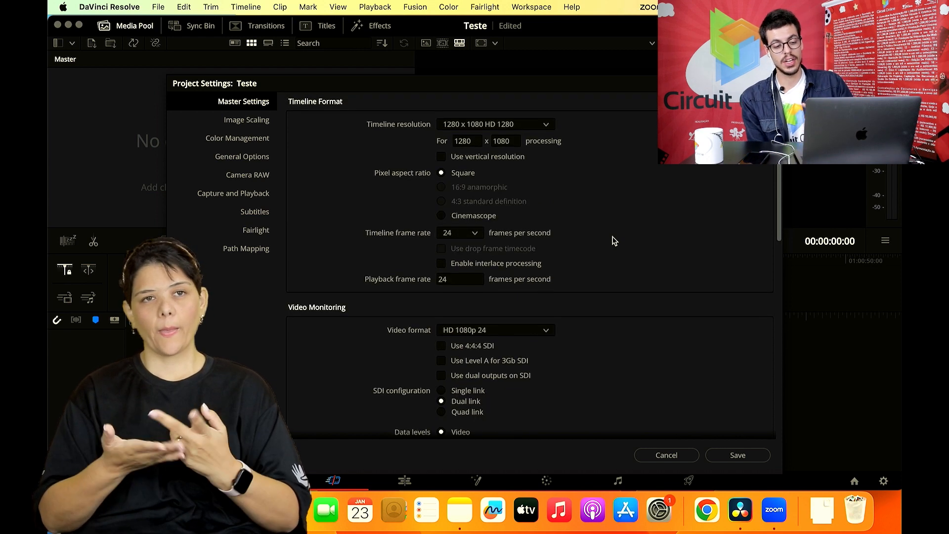
scroll(613, 241, down, 10)
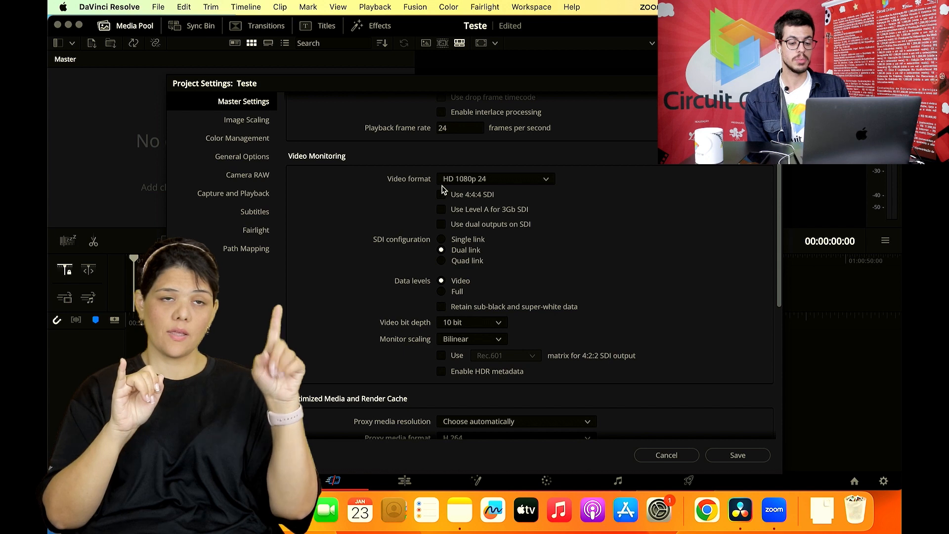
drag(655, 84, 169, 99)
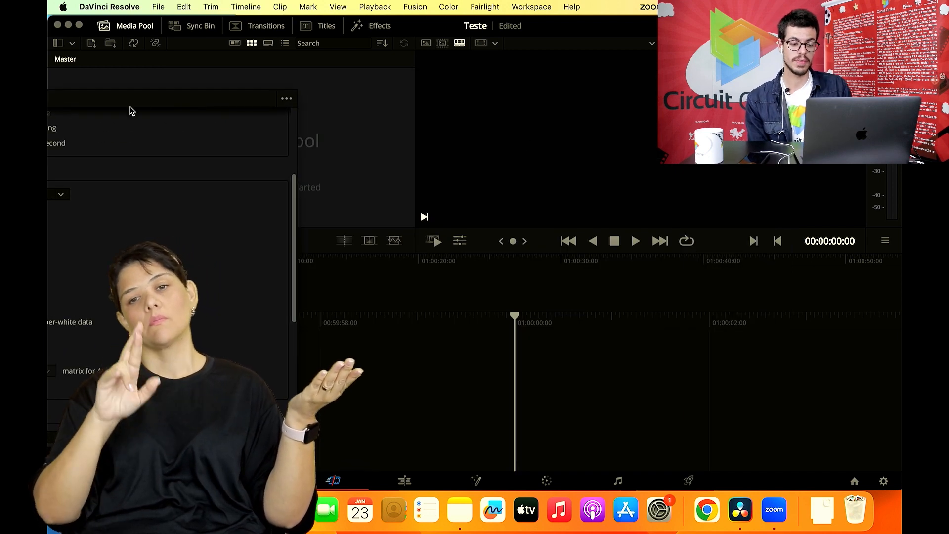
drag(160, 107, 578, 47)
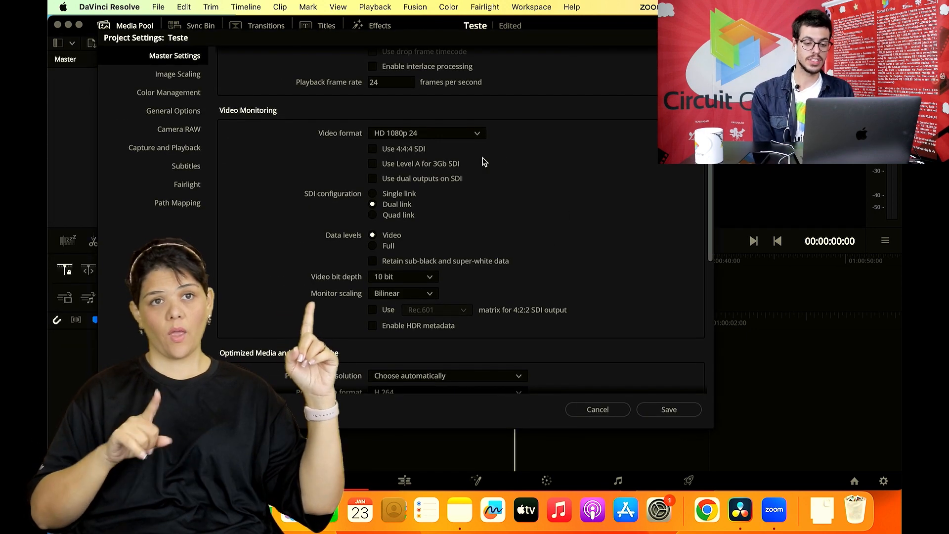
click(476, 135)
scroll(477, 158, up, 5)
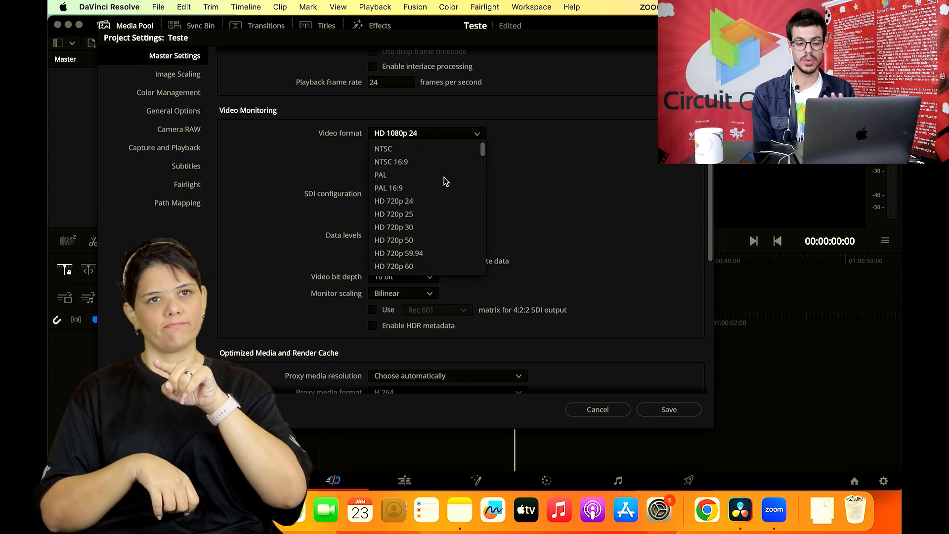
click(528, 215)
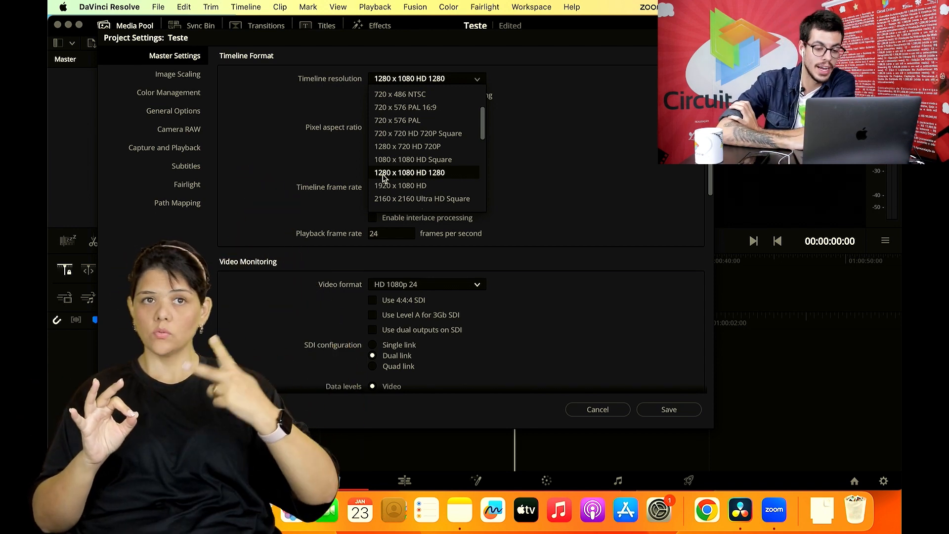
- Look through the larger timeline resolutions, such as 3840 x 2160 Ultra HD and 7680 x 4320 8K Ultra HD
scroll(383, 178, down, 4)
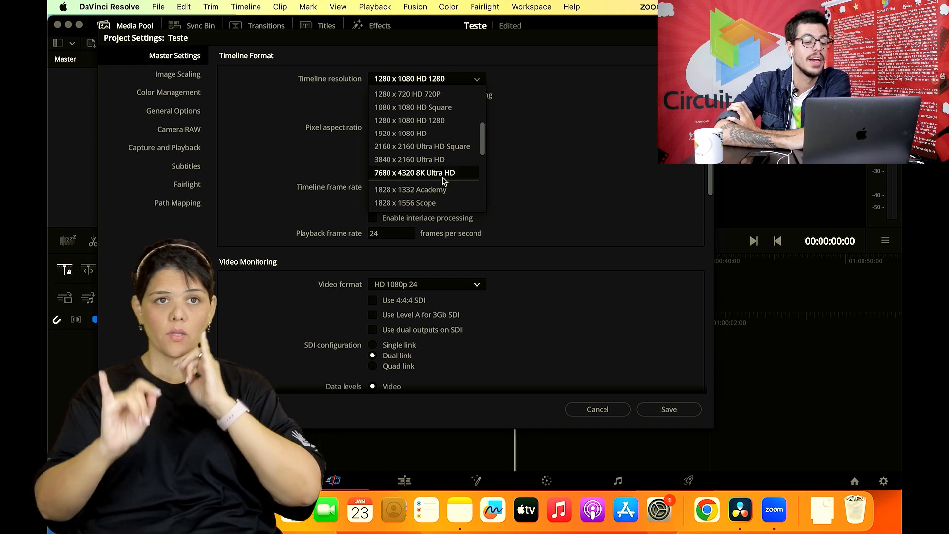
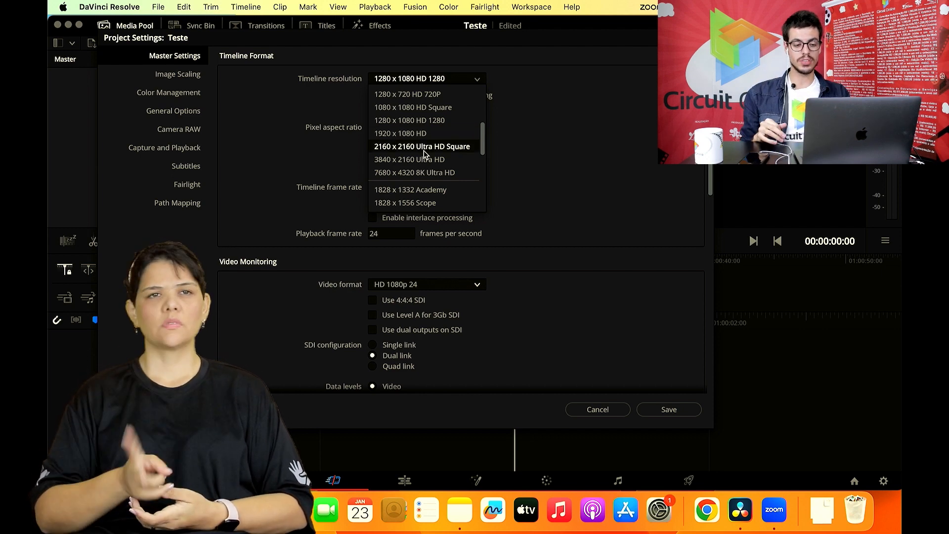
- Look through the remaining timeline resolutions without changing the selection, and switch to Zoom to read the meeting chat
scroll(424, 153, down, 2)
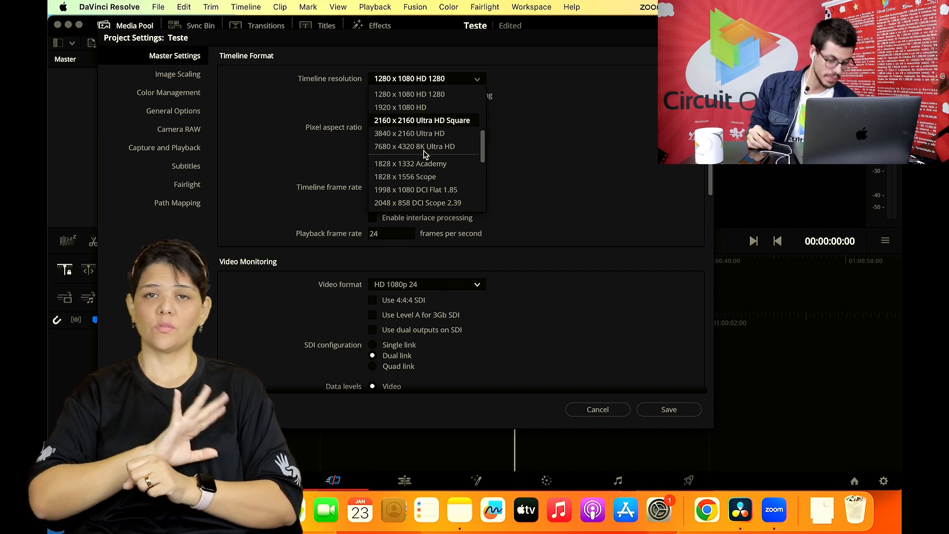
click(596, 149)
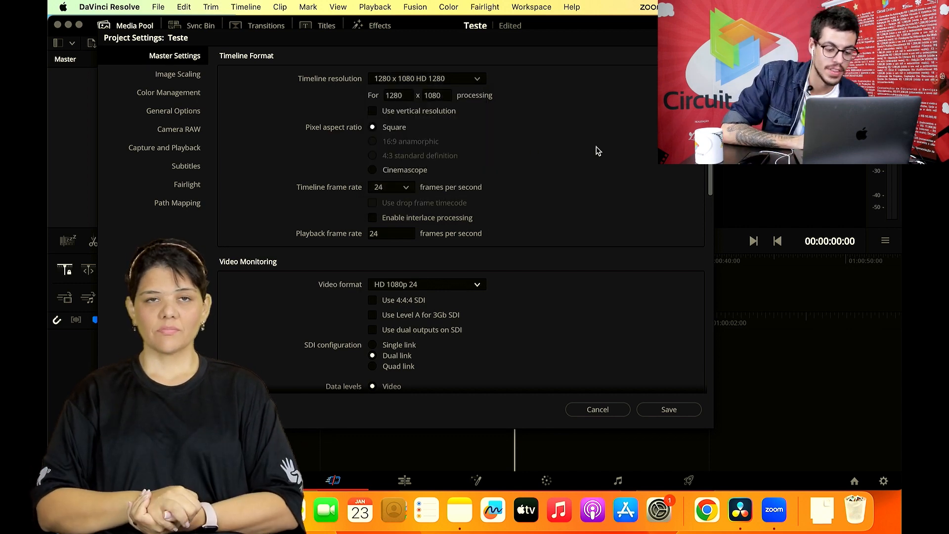
click(774, 510)
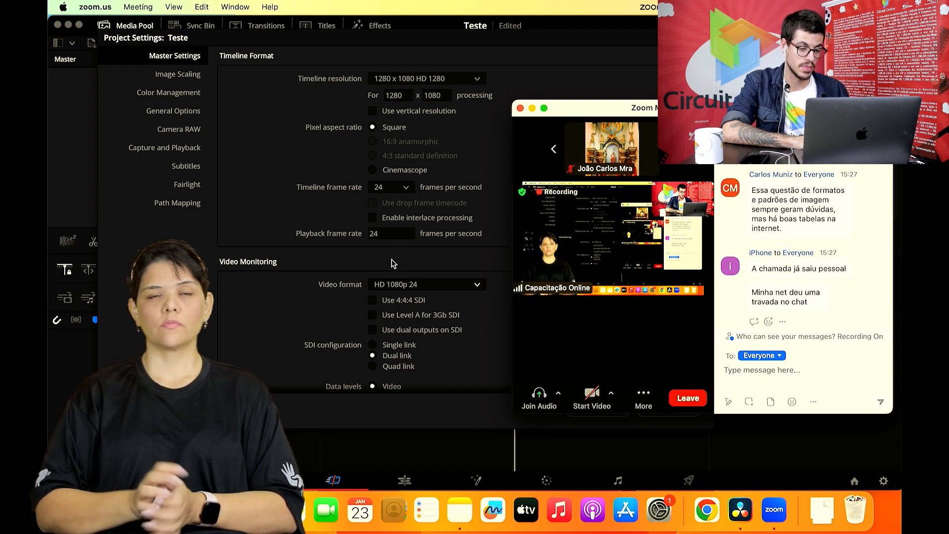
- Return to the project settings in DaVinci Resolve and examine the Optimized Media, Working Folders and Frame Interpolation sections
scroll(391, 259, down, 5)
scroll(391, 259, down, 10)
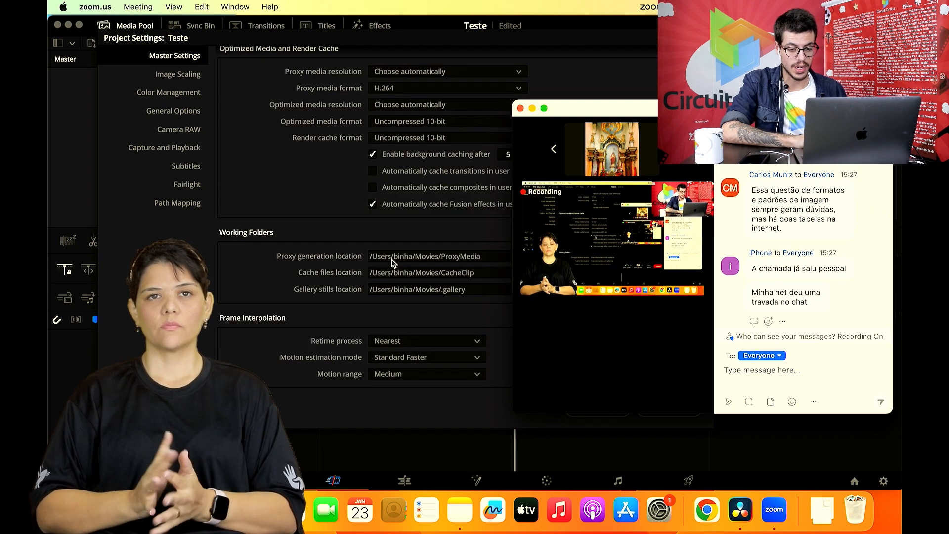
click(251, 137)
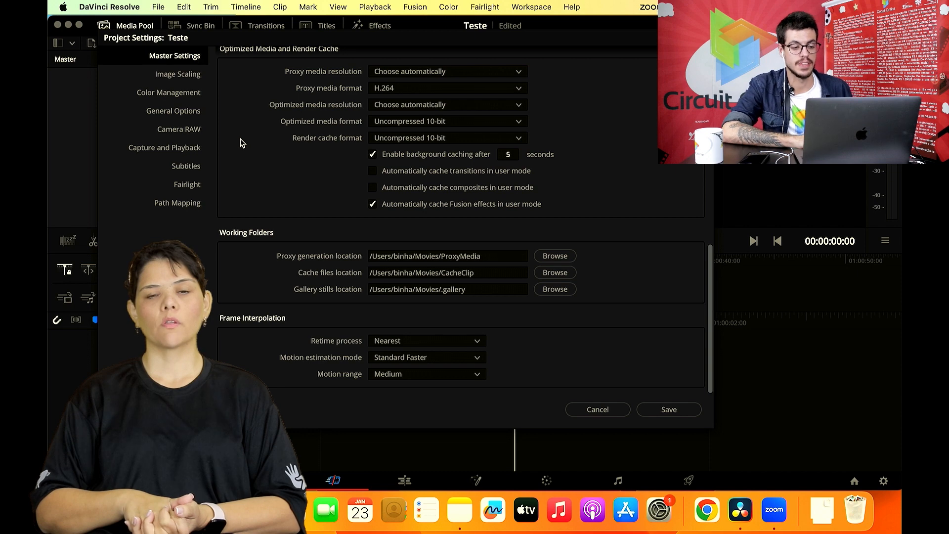
- Examine the Capture and Playback settings and the available video capture formats, keeping HD 1080PsF 24
click(195, 149)
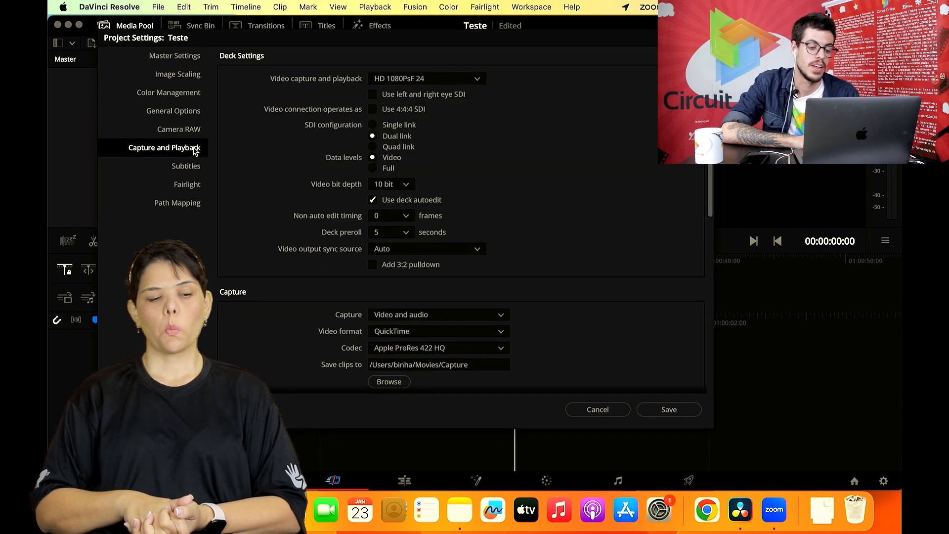
scroll(271, 190, down, 5)
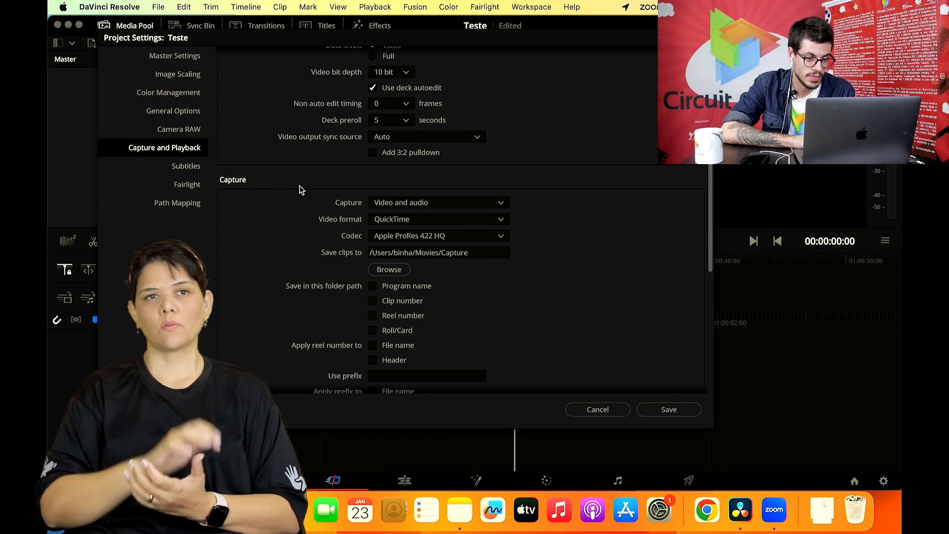
scroll(301, 190, up, 5)
click(386, 82)
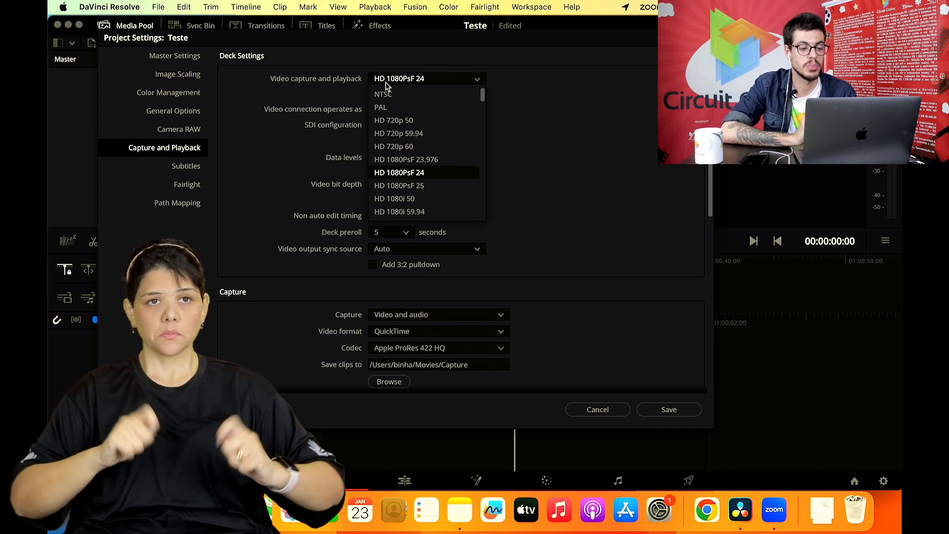
click(386, 84)
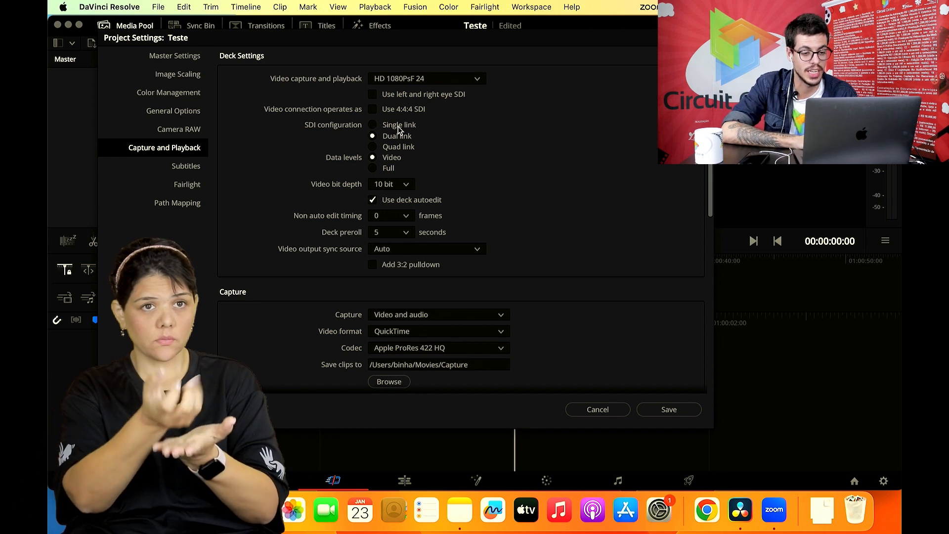
click(419, 80)
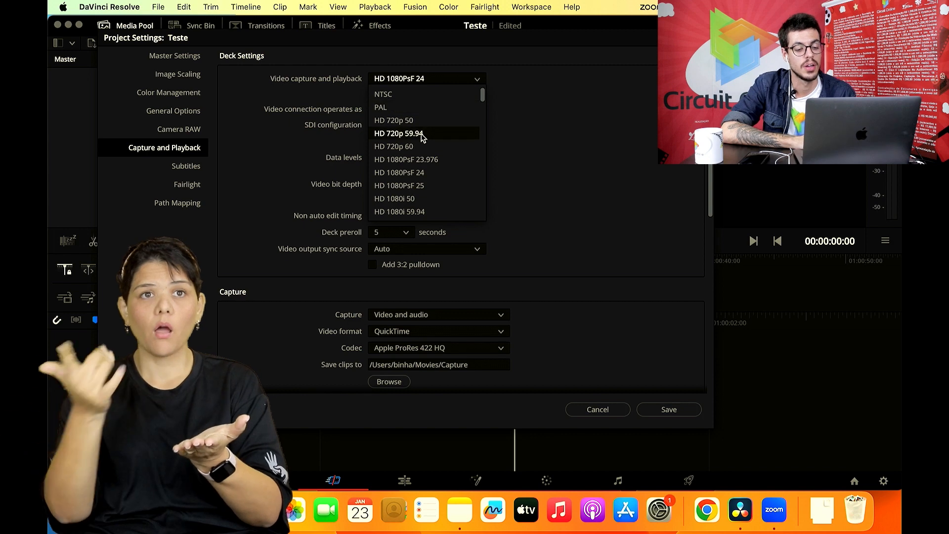
scroll(423, 137, down, 3)
scroll(423, 137, up, 3)
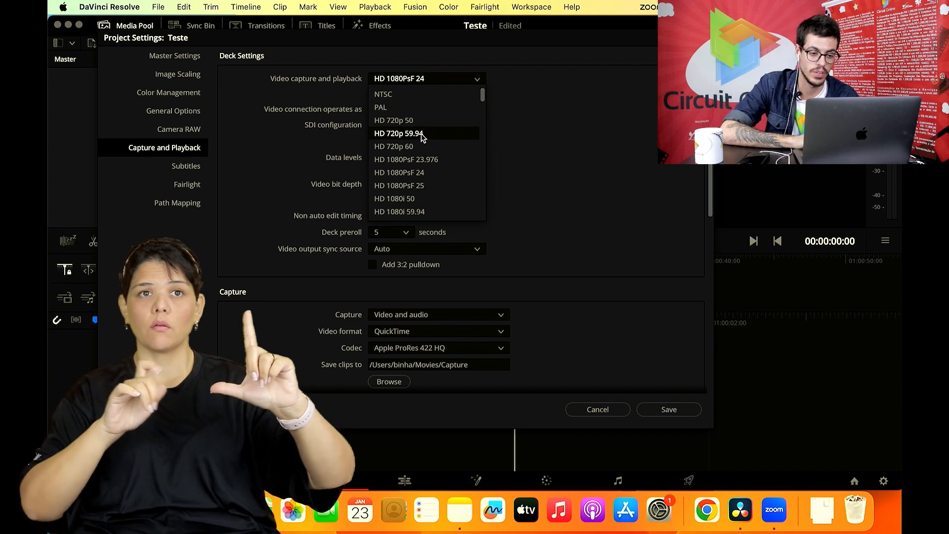
click(553, 129)
- Return to the Timeline Format section of the master settings and save the project settings
click(190, 58)
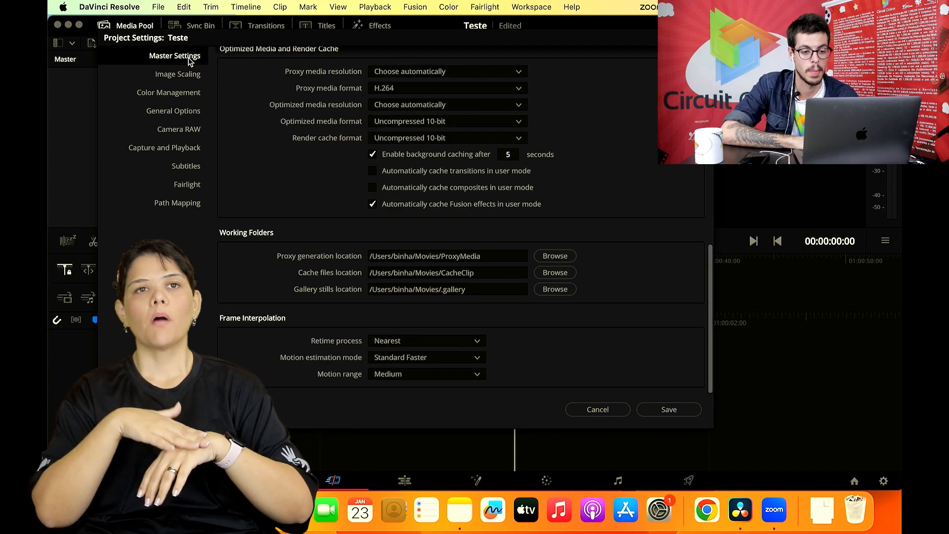
click(188, 72)
click(188, 59)
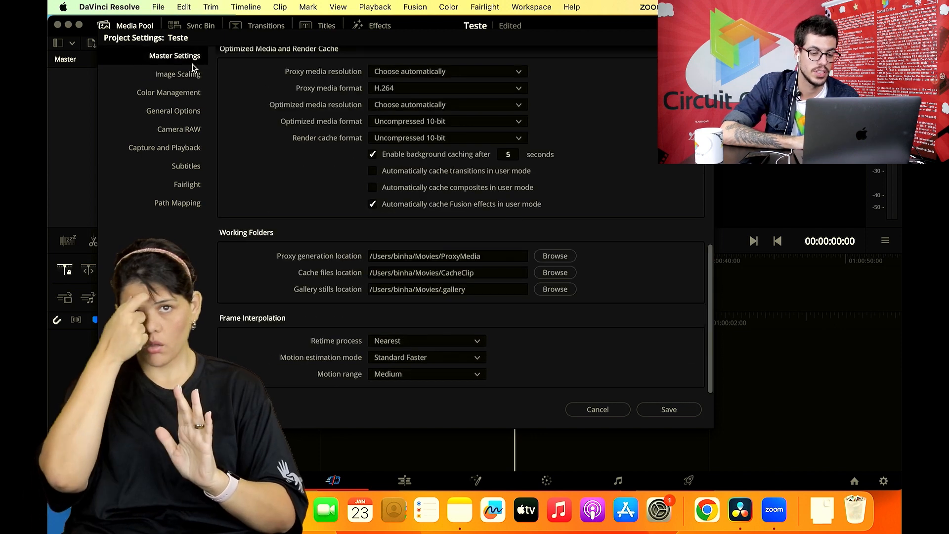
scroll(310, 129, up, 10)
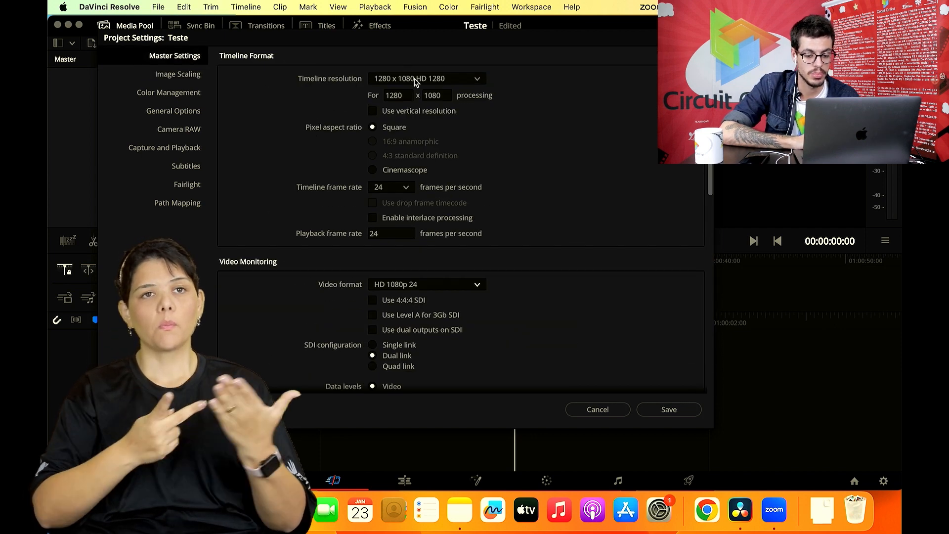
click(670, 410)
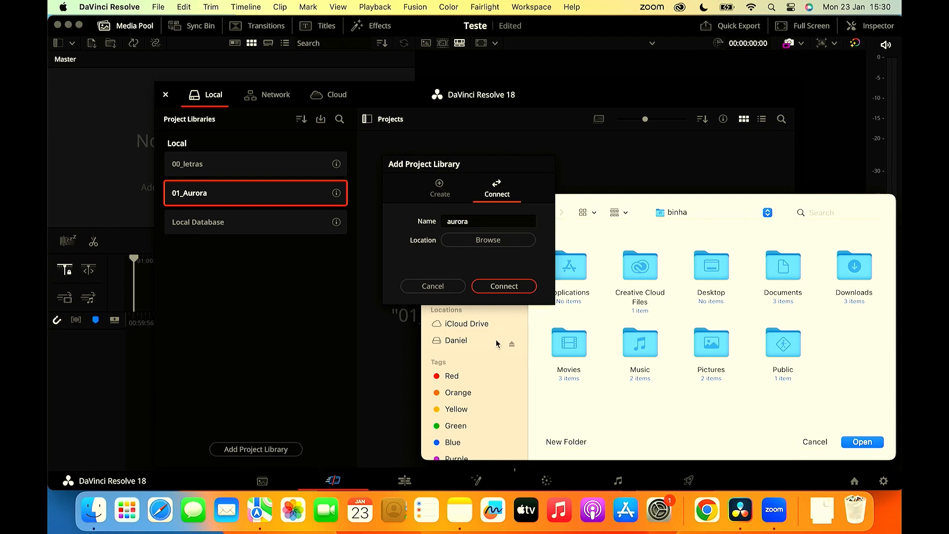
- Try to connect a project library named aurora from the aurora folder on the external drive
click(476, 342)
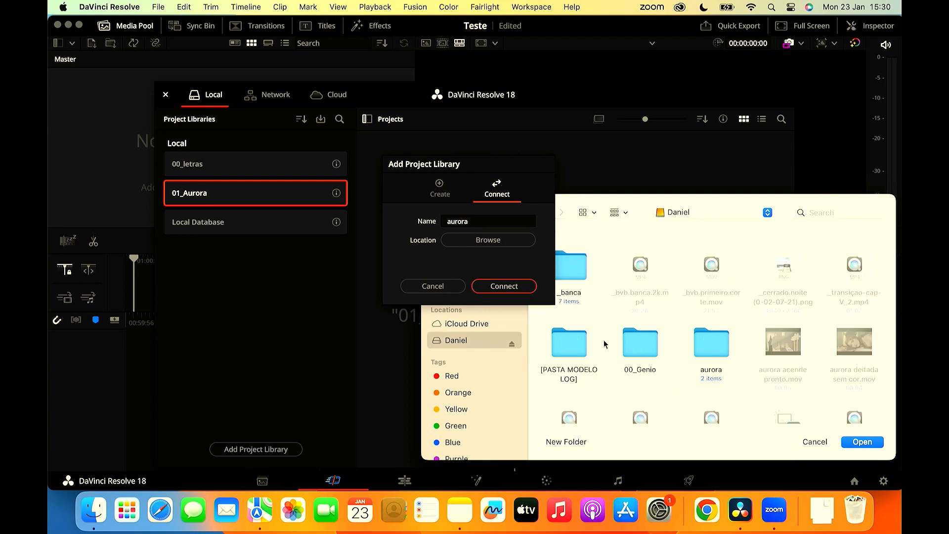
double_click(712, 346)
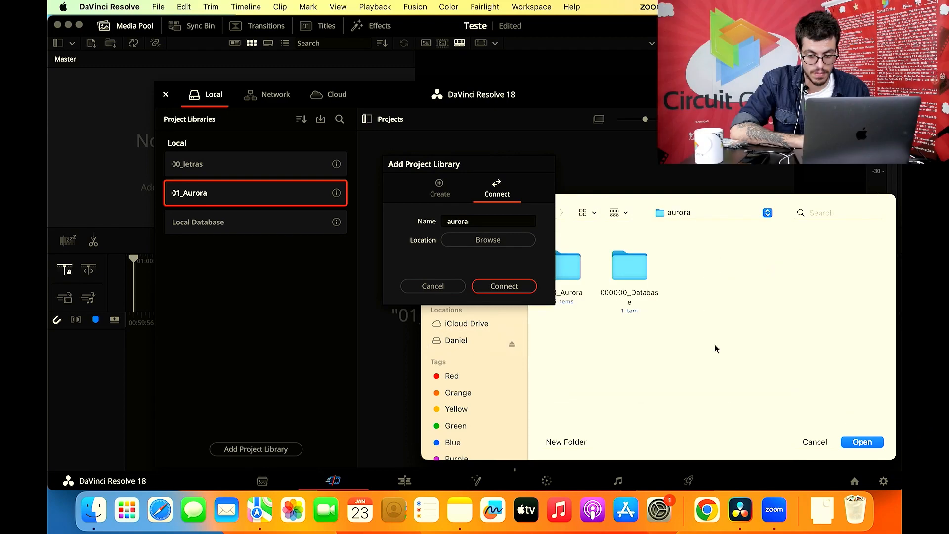
click(860, 442)
click(492, 286)
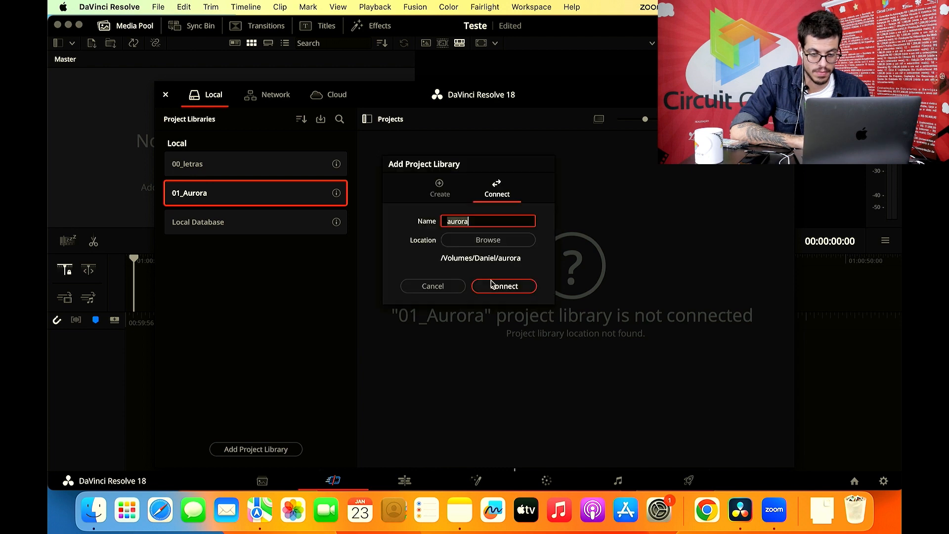
- Try to connect the aurora library using the projects folder inside 000000_Database as its location
click(488, 240)
double_click(639, 269)
click(563, 266)
click(862, 441)
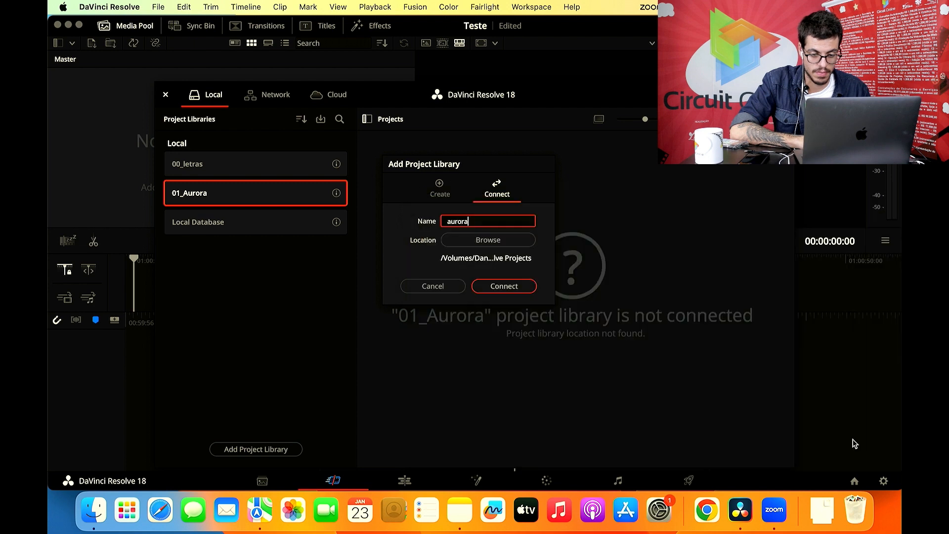
click(532, 286)
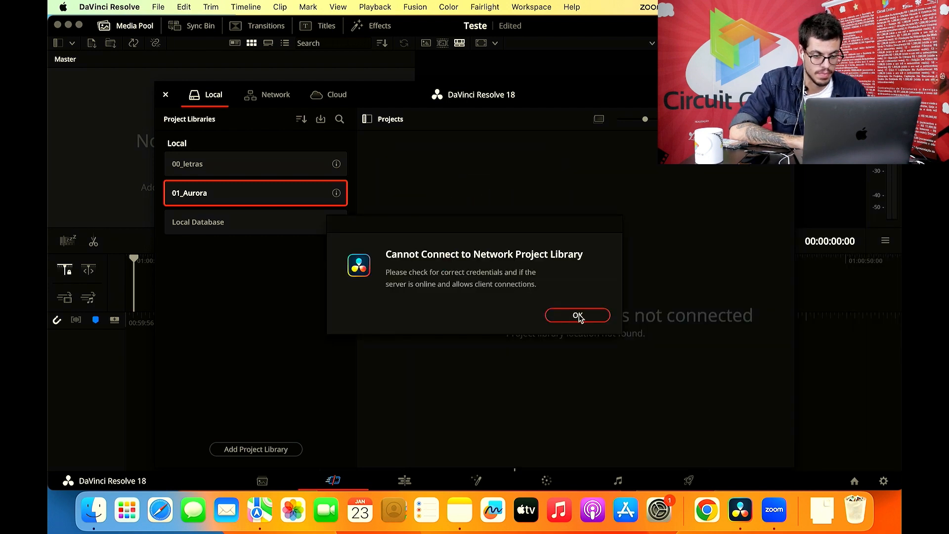
click(578, 316)
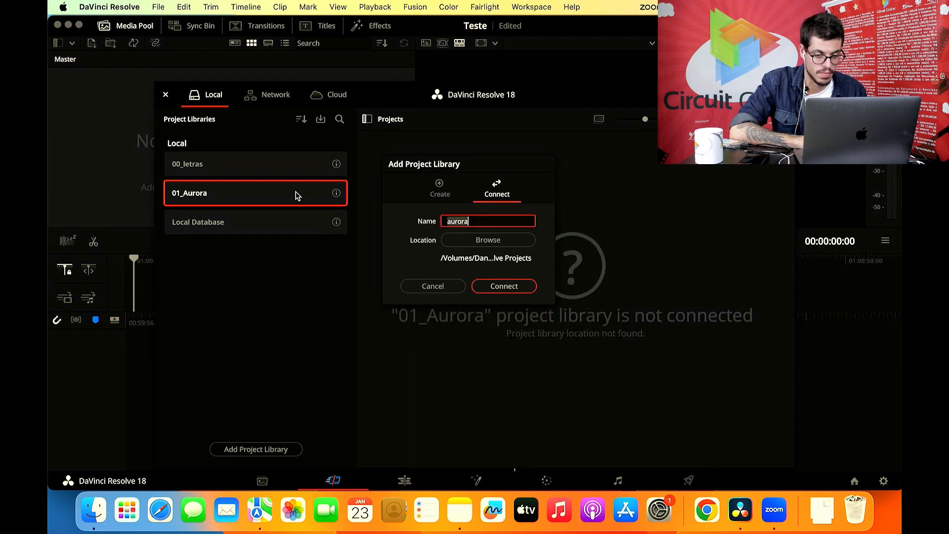
- Retry connecting the aurora library from the same location, and cancel adding the project library
click(477, 287)
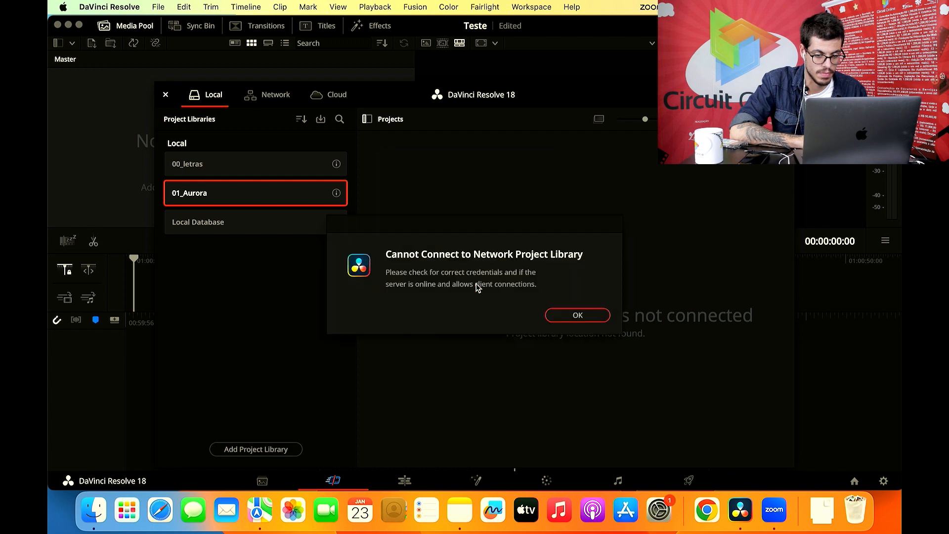
click(556, 314)
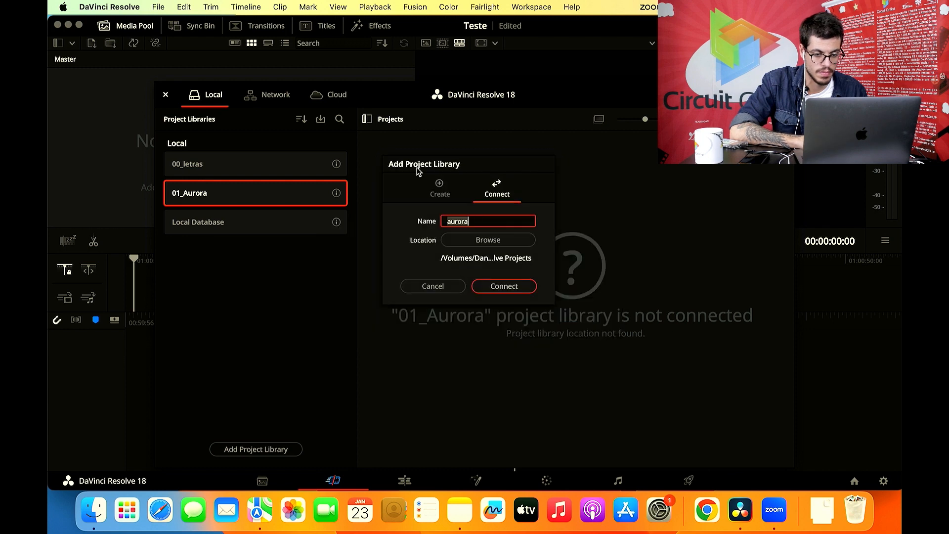
click(421, 182)
click(499, 180)
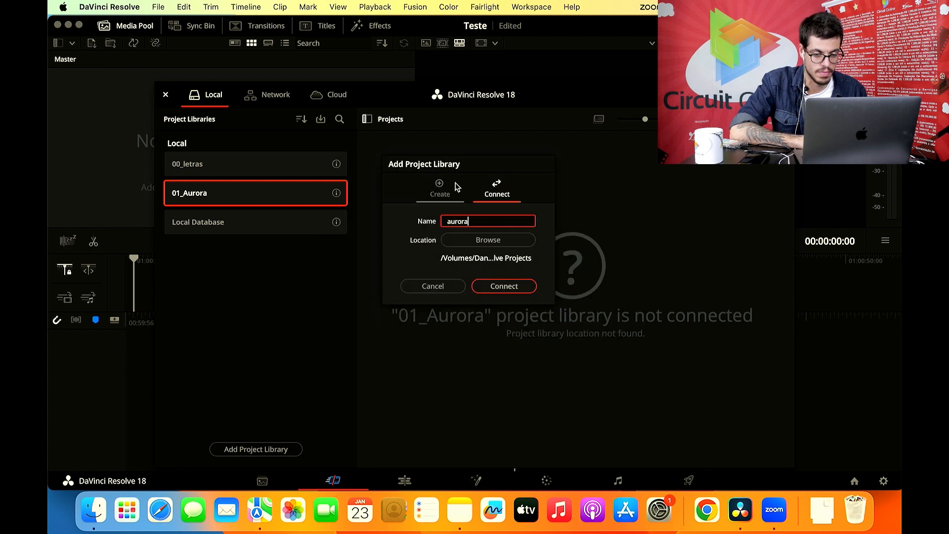
click(507, 285)
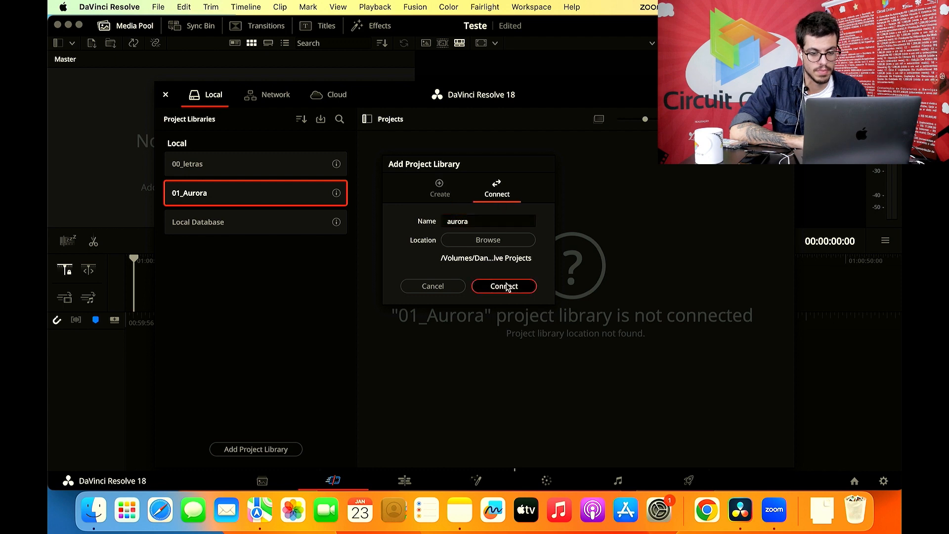
click(572, 315)
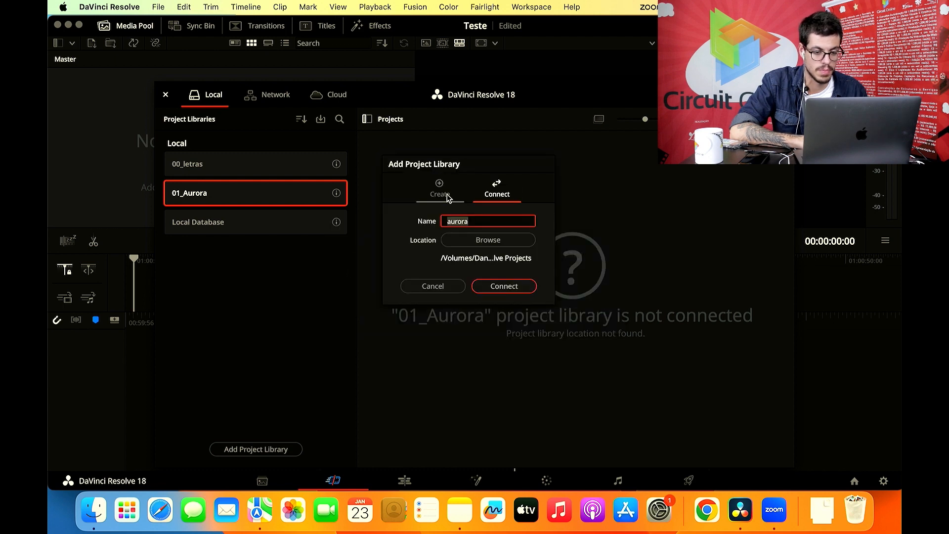
click(431, 286)
- Select the 00_letras project library and close the Project Manager
click(257, 165)
click(257, 203)
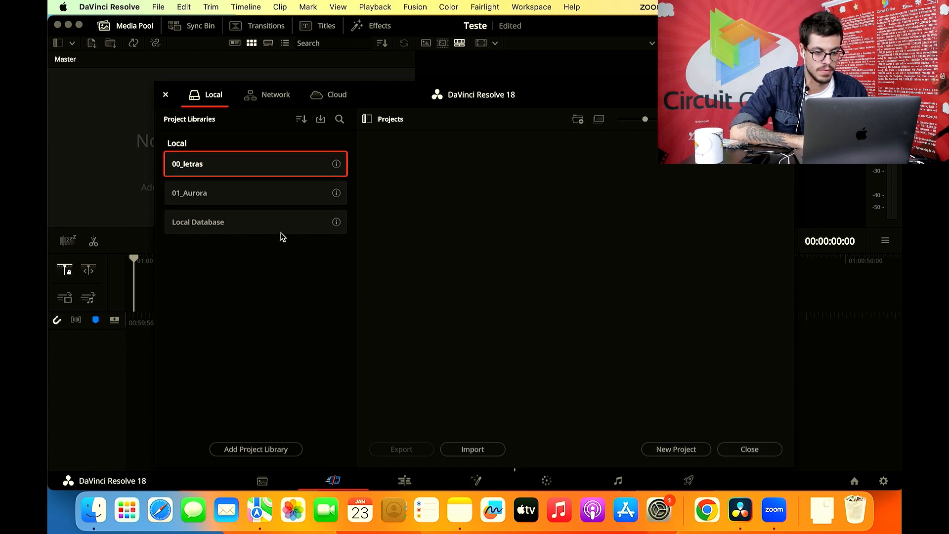
click(290, 193)
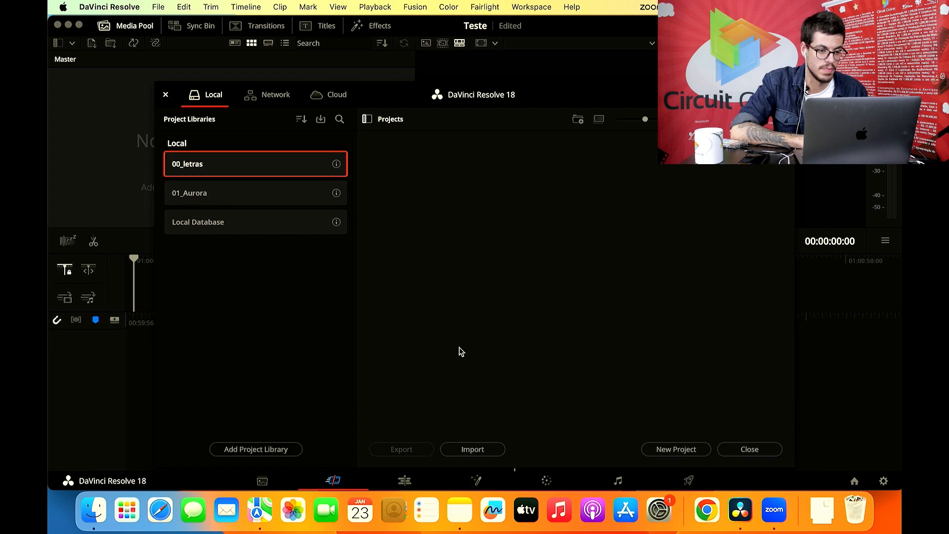
click(166, 95)
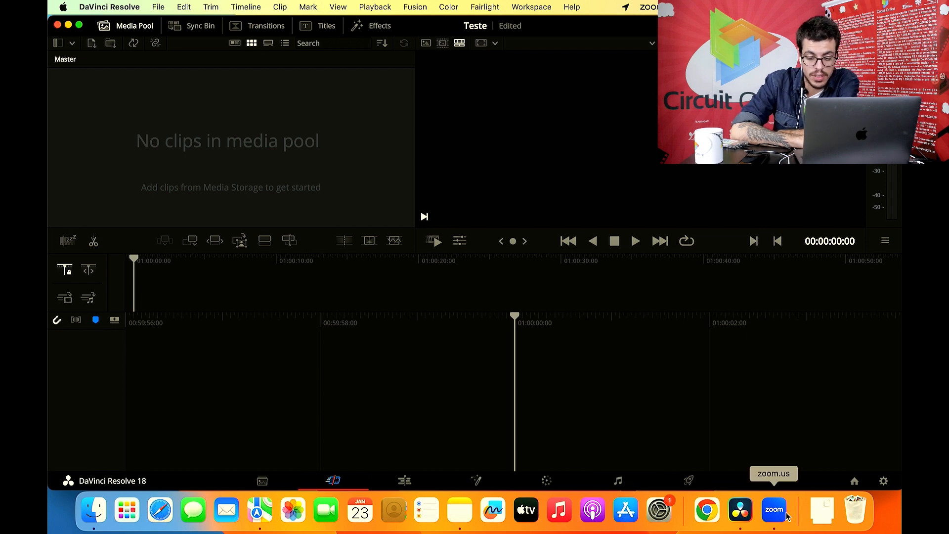
right_click(740, 510)
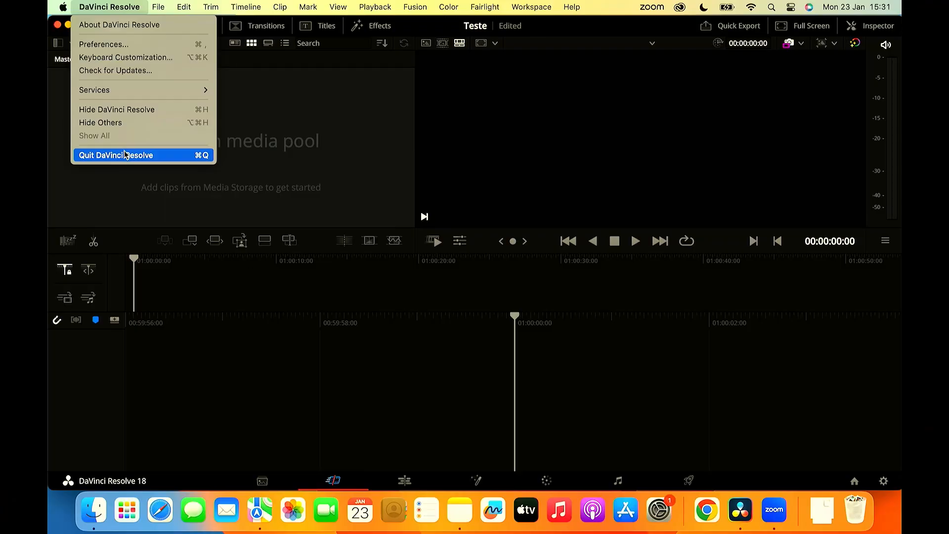
click(126, 153)
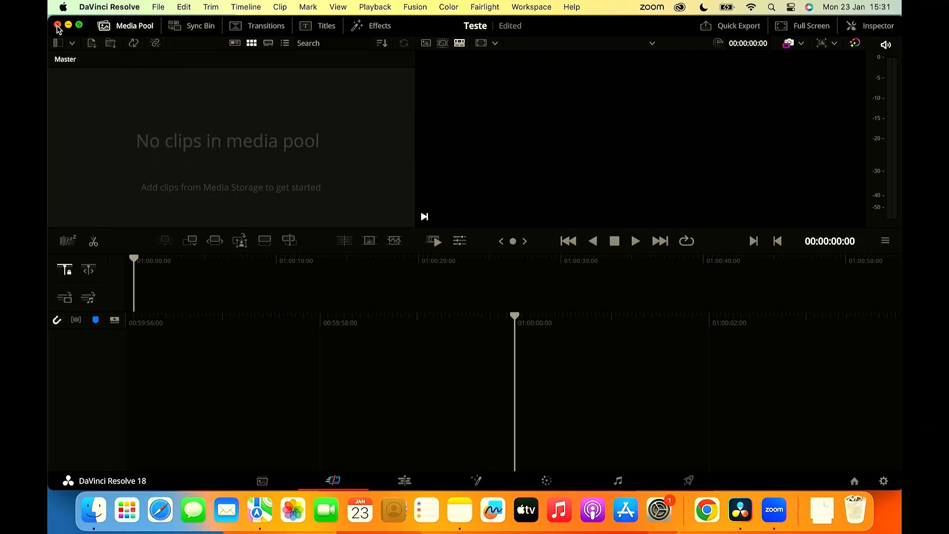
right_click(742, 522)
click(748, 472)
- Switch to Zoom and read the latest messages in the meeting chat
click(775, 512)
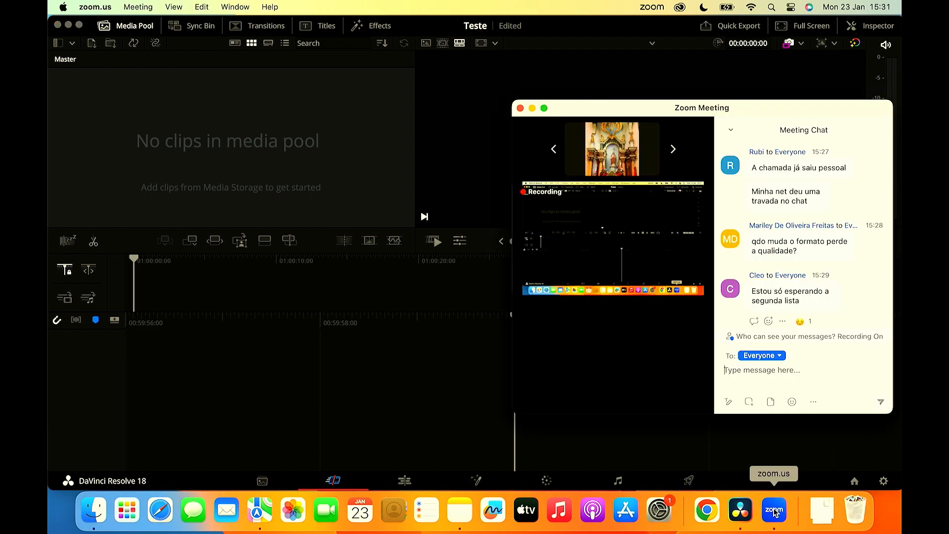
mouse_move(624, 259)
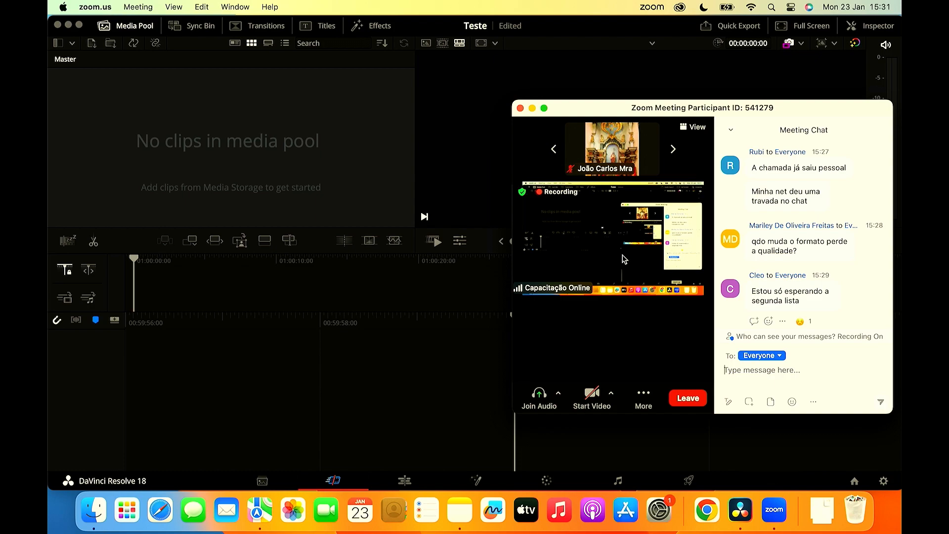
click(474, 108)
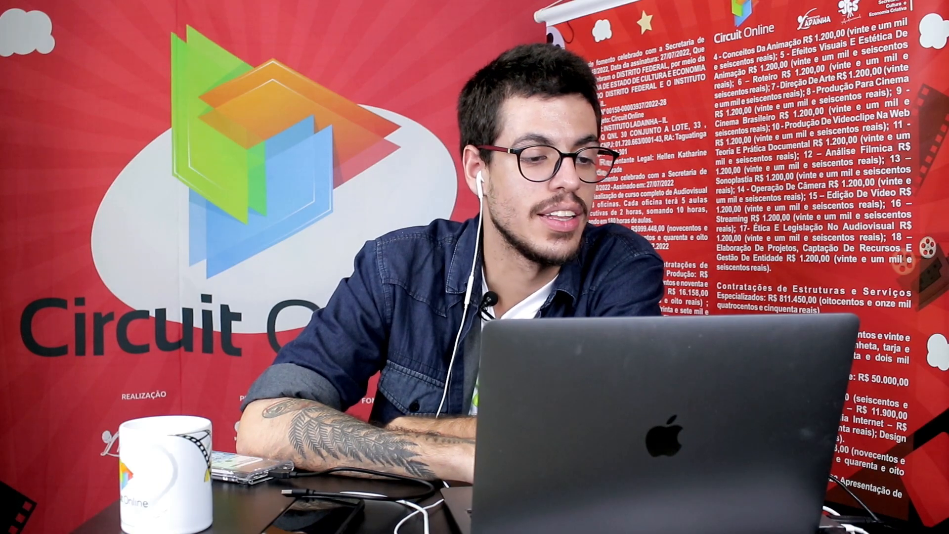
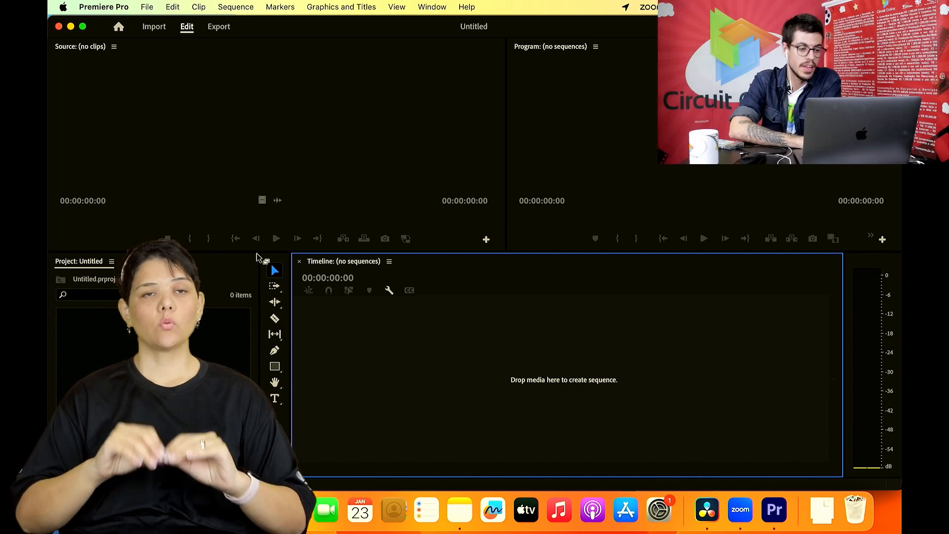
- Switch the focus between the Source, Program, Timeline and Project panels to point out each one
click(240, 153)
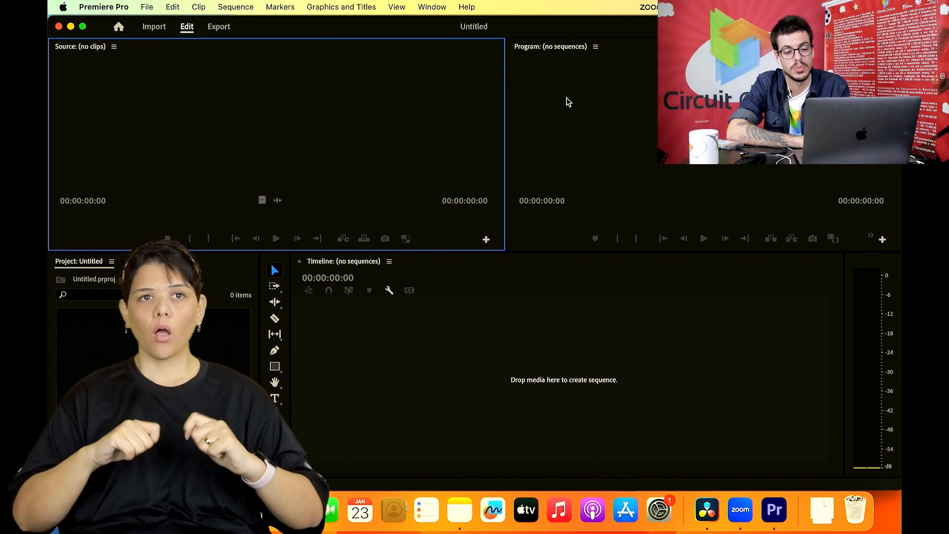
click(615, 106)
click(423, 108)
click(569, 107)
click(427, 107)
click(571, 108)
click(447, 336)
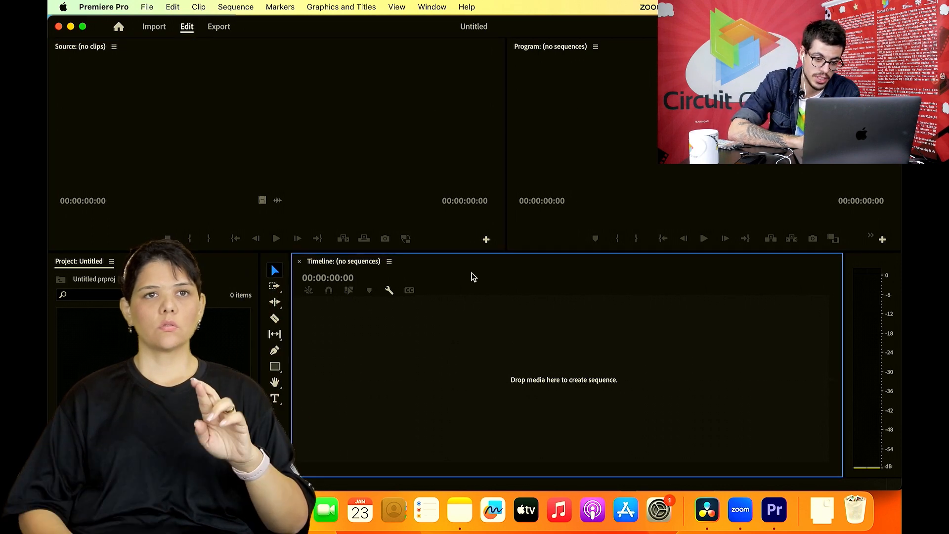
click(200, 275)
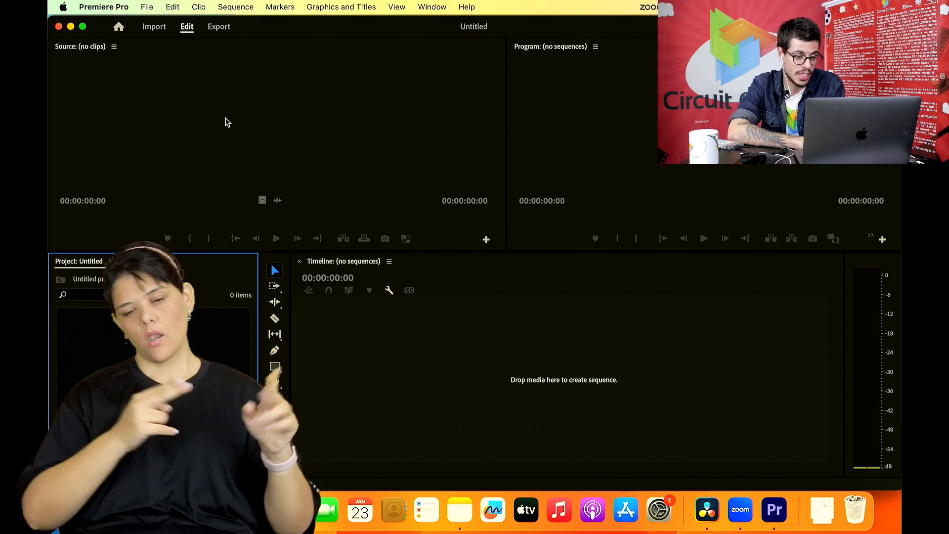
- Enlarge the Project panel upward over the monitors and sideways toward the timeline
drag(216, 251, 216, 95)
drag(259, 154, 419, 154)
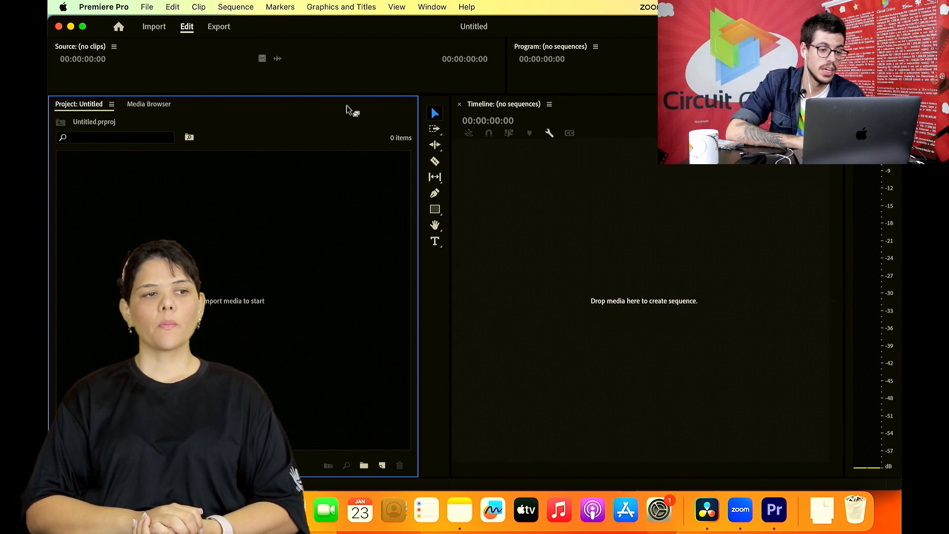
- Open the Effects panel and look through its Video Effects, Video Transitions, Audio Transitions and Audio Effects folders
click(426, 6)
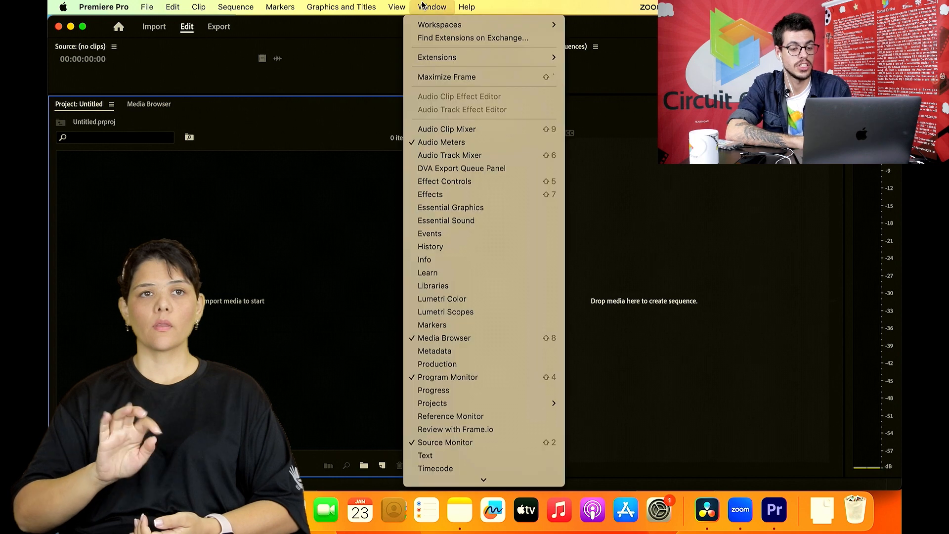
click(465, 194)
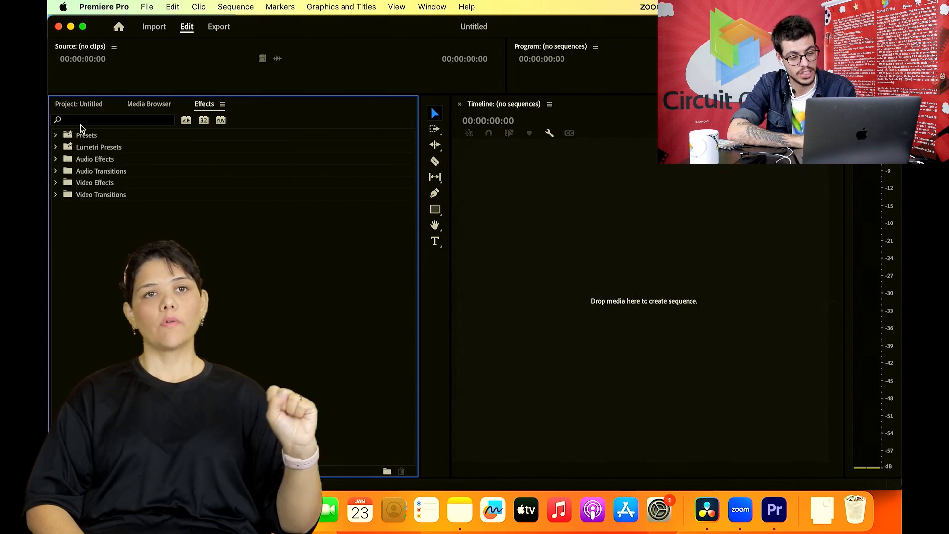
click(57, 183)
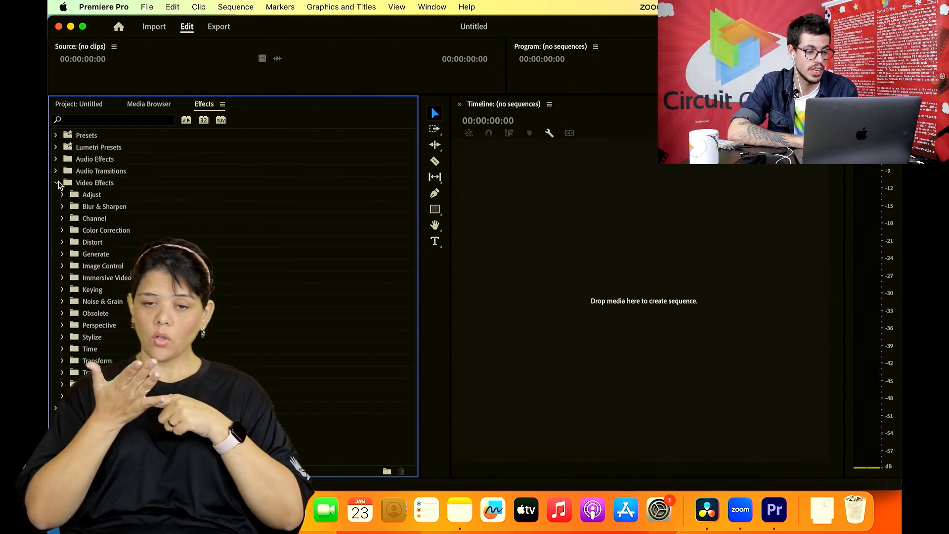
click(56, 183)
click(56, 195)
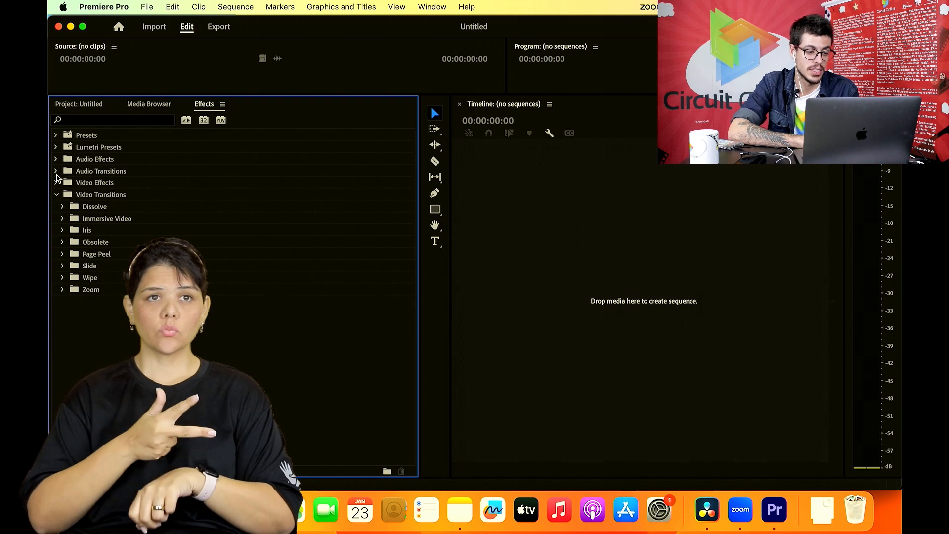
click(56, 172)
click(56, 160)
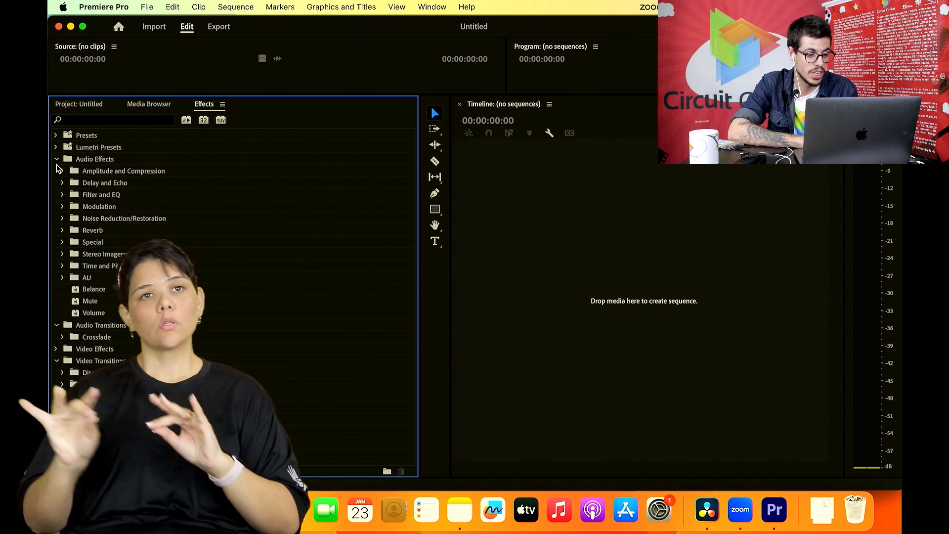
click(57, 160)
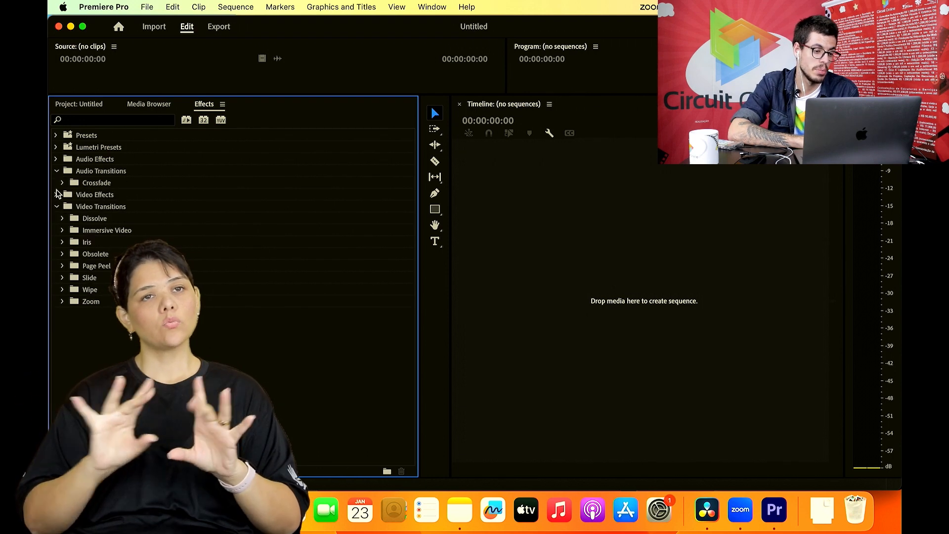
click(57, 172)
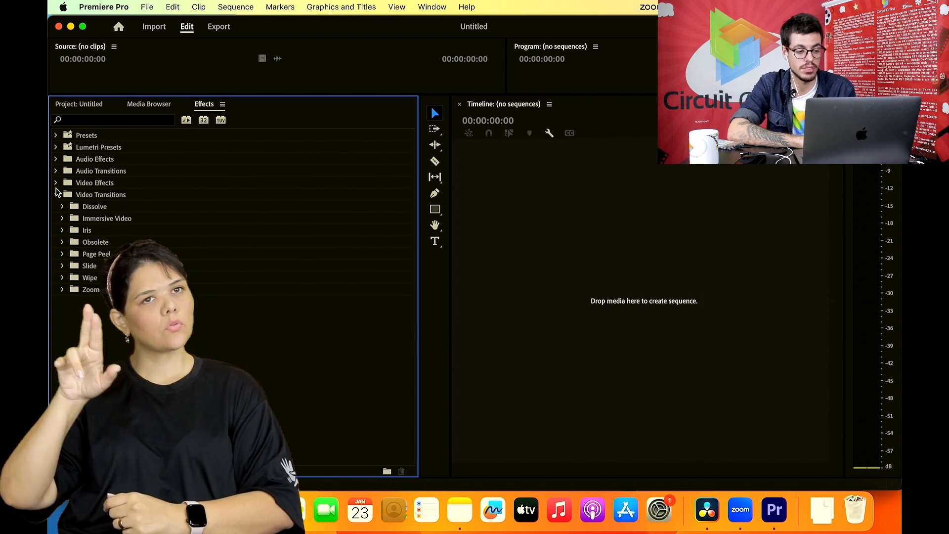
click(56, 195)
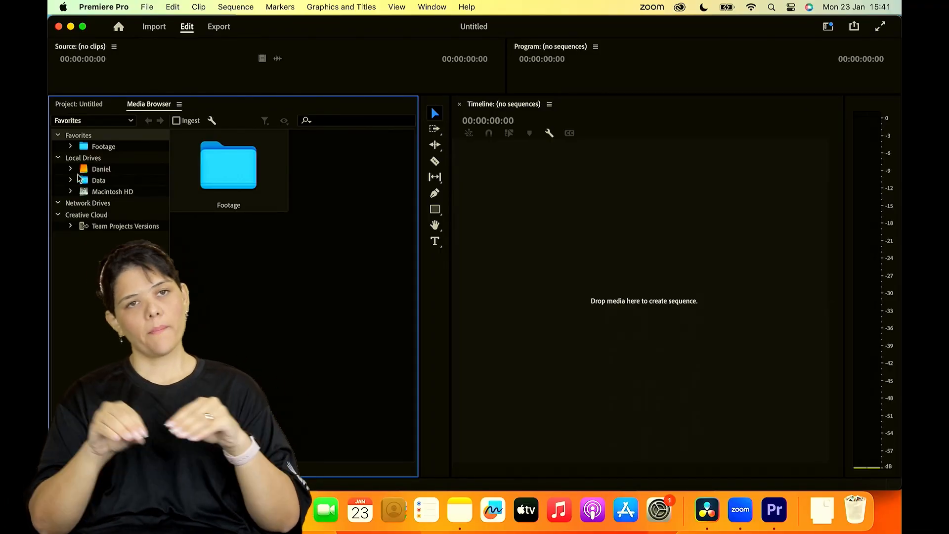
- Browse the first local drive in the Media Browser to the CLIP folder in PSICÓLOGO, inside the BEM-VINDOS A BARR... folder
click(70, 170)
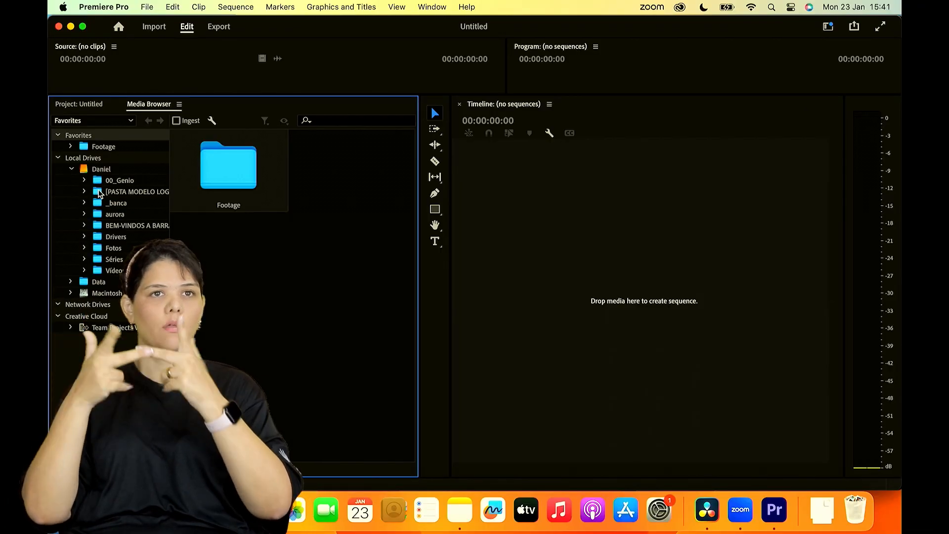
click(135, 227)
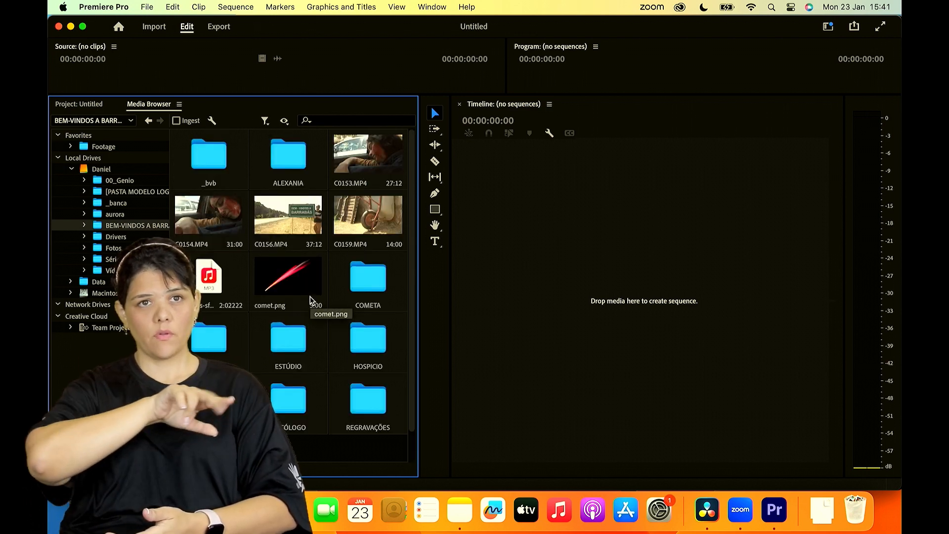
scroll(310, 300, down, 1)
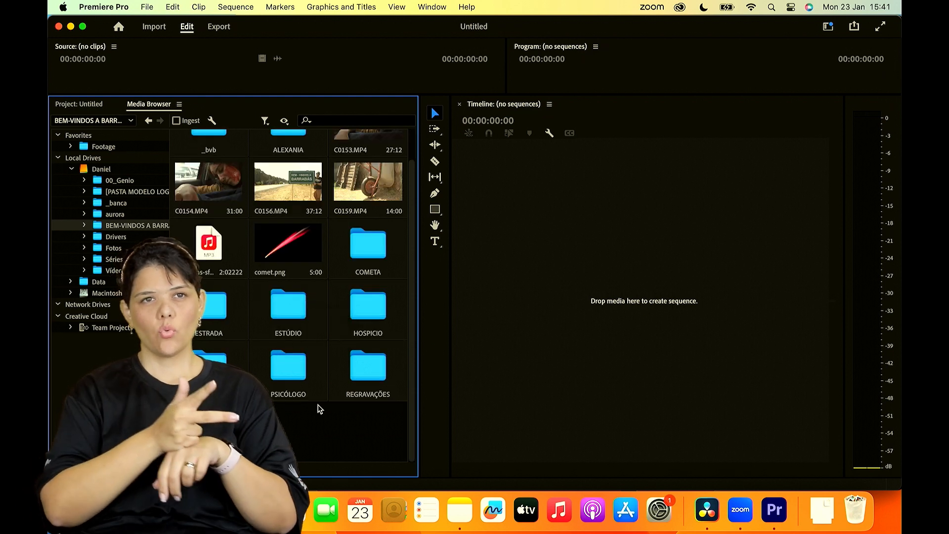
double_click(283, 378)
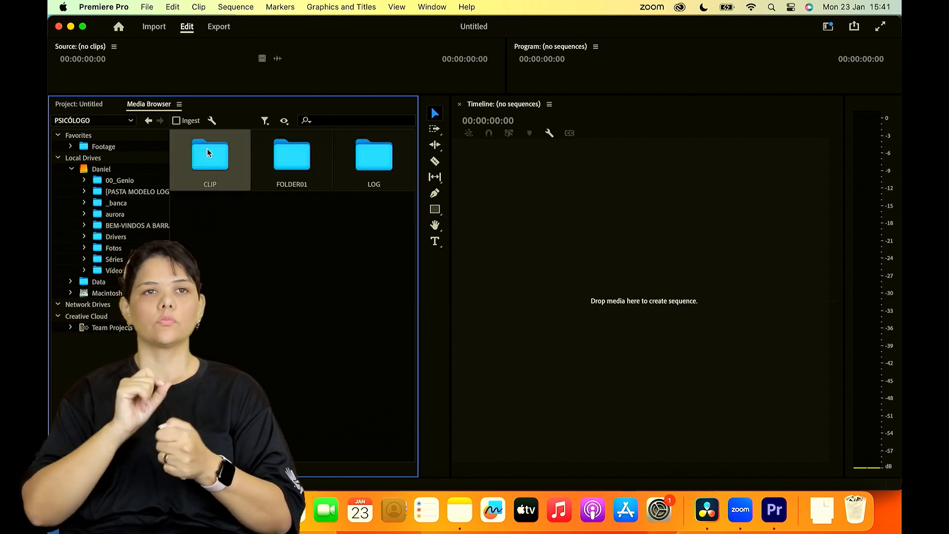
double_click(212, 152)
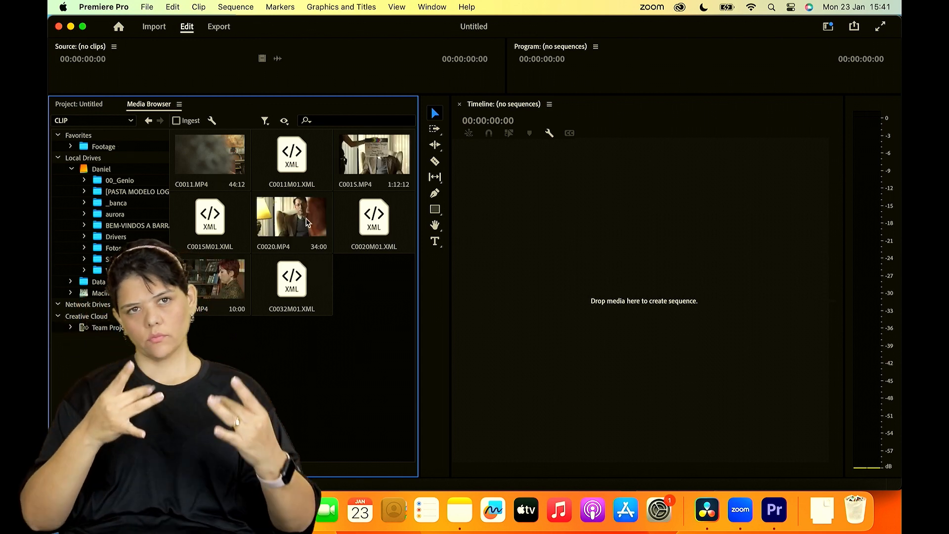
- Create a sequence from C0020.MP4, show the project's items, and enlarge the Source and Program monitors
click(284, 230)
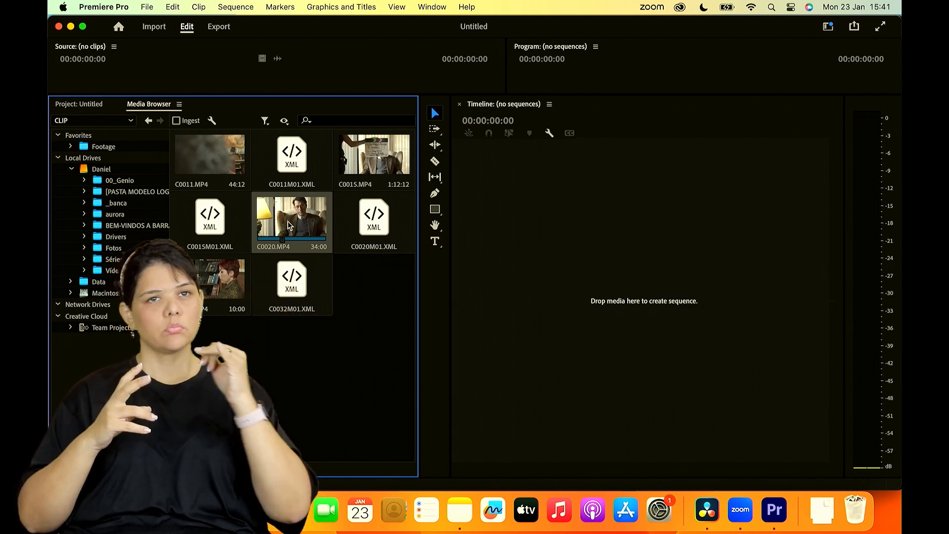
drag(517, 253, 517, 256)
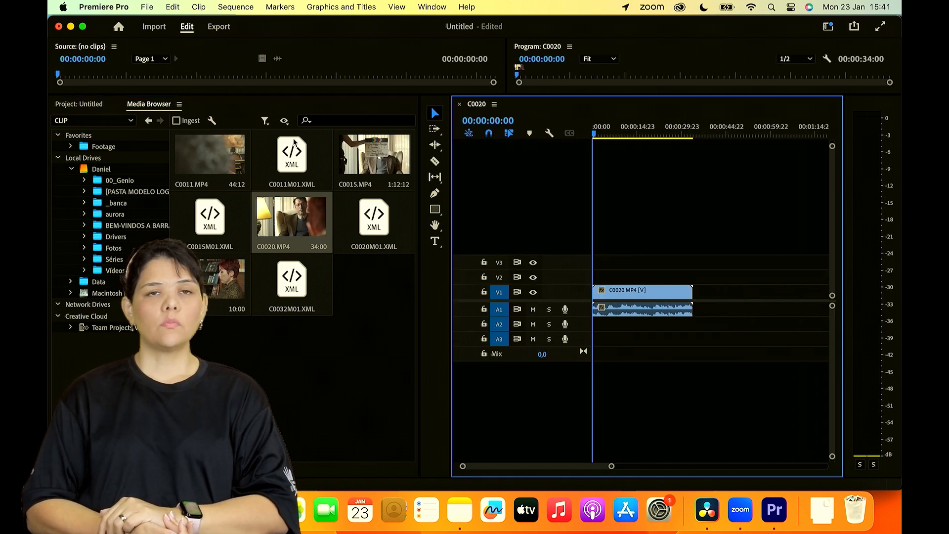
click(79, 104)
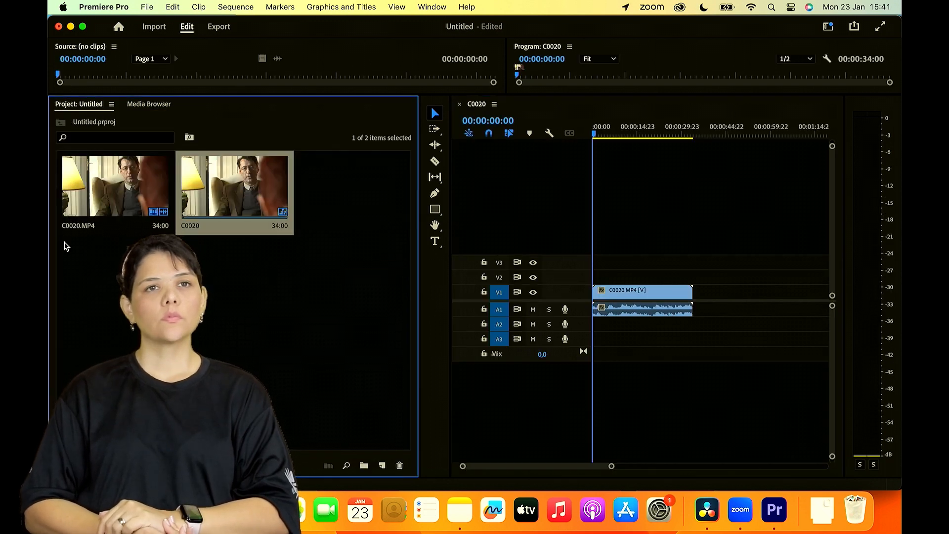
drag(567, 95, 566, 257)
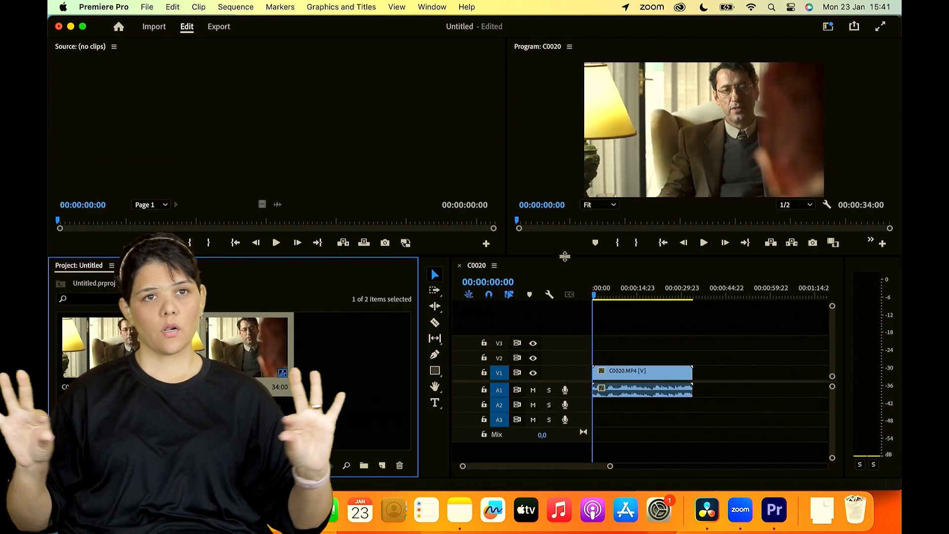
- Move the playhead to 00:00:10:09 and load the timeline's C0020.MP4 clip into the Source Monitor
click(603, 297)
drag(605, 298, 624, 291)
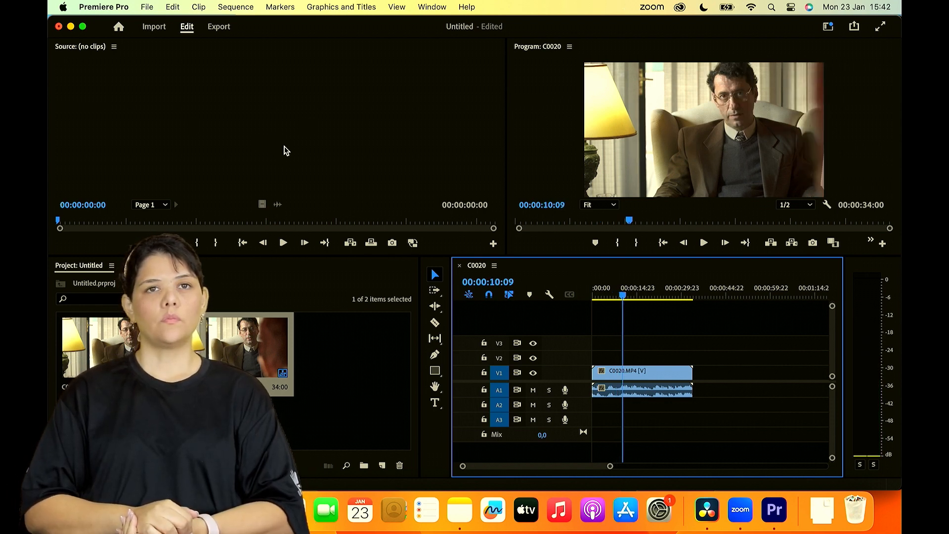
double_click(639, 377)
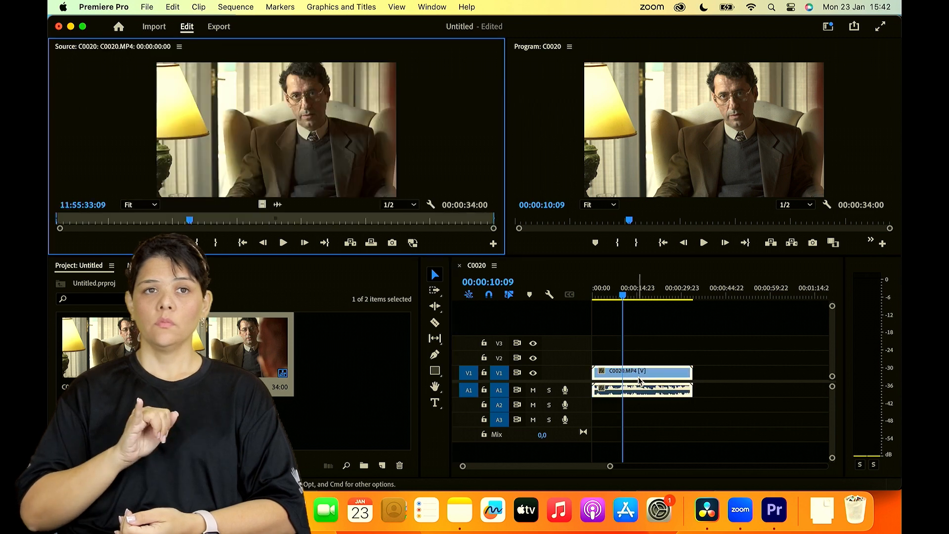
- Split the C0020.MP4 clip at 00:00:10:05 and delete the part after the cut
drag(603, 296, 623, 294)
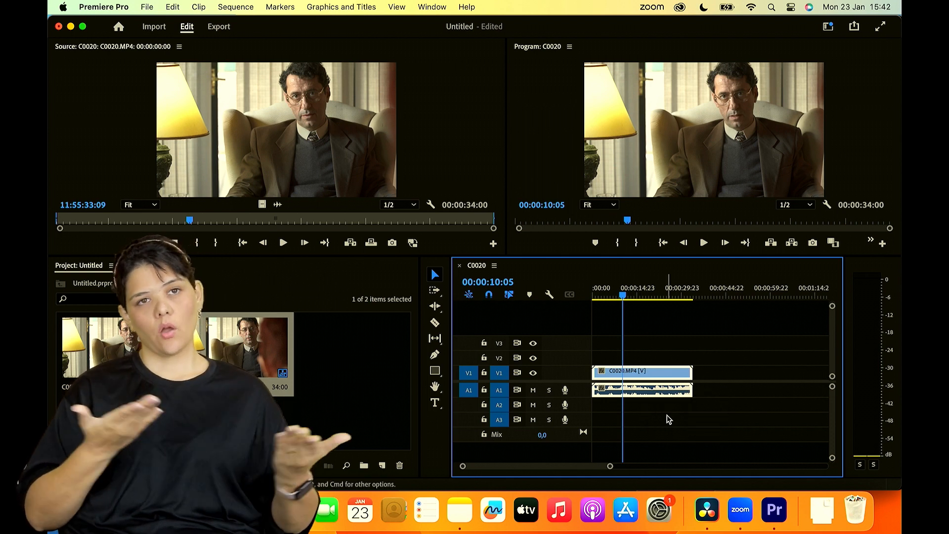
key(super+k)
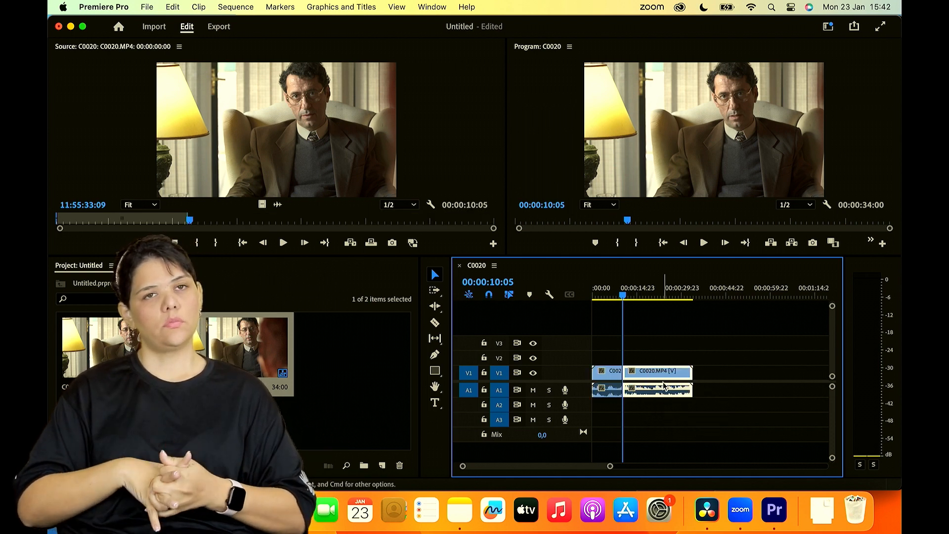
key(Delete)
- Scrub the sequence back to its start and the source clip to 11:55:41:11, and undo the deletion and the split
drag(607, 298, 529, 297)
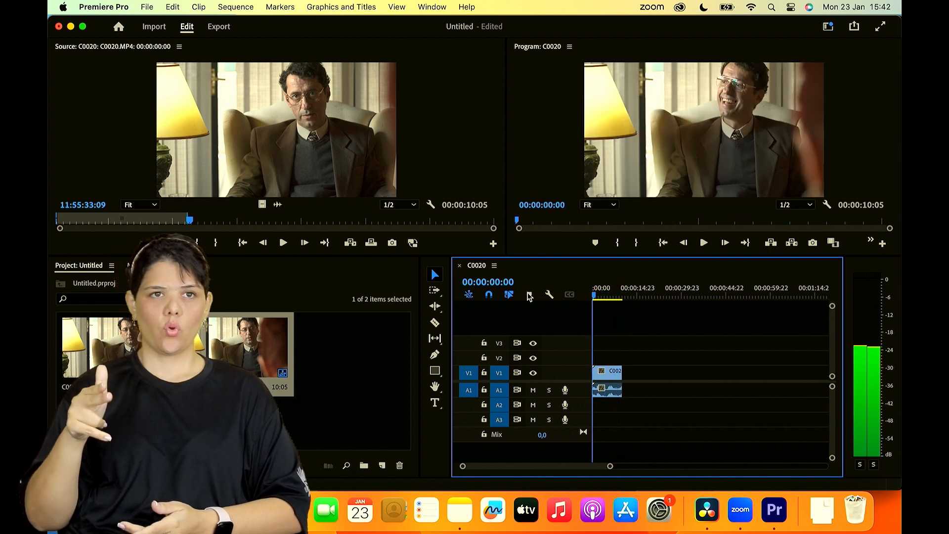
drag(166, 219, 293, 221)
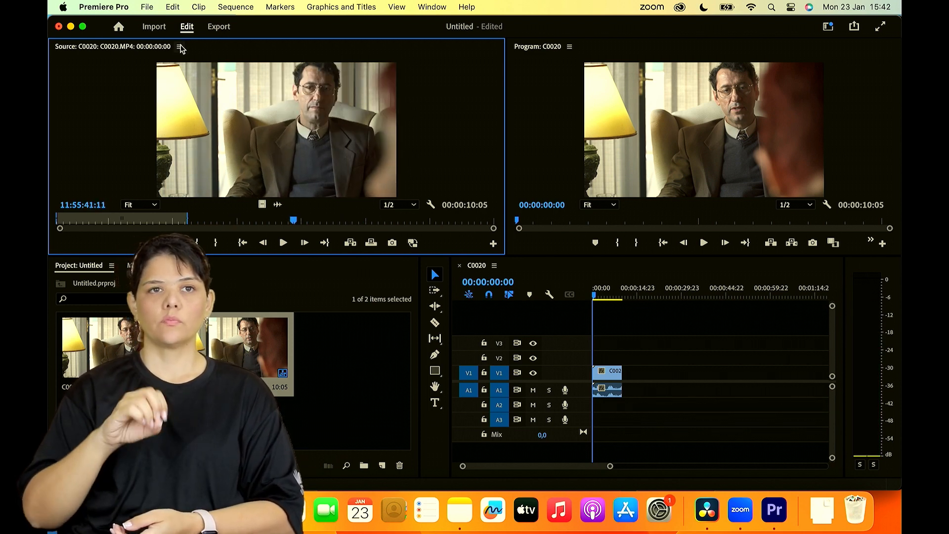
key(super+z)
key(super+z)
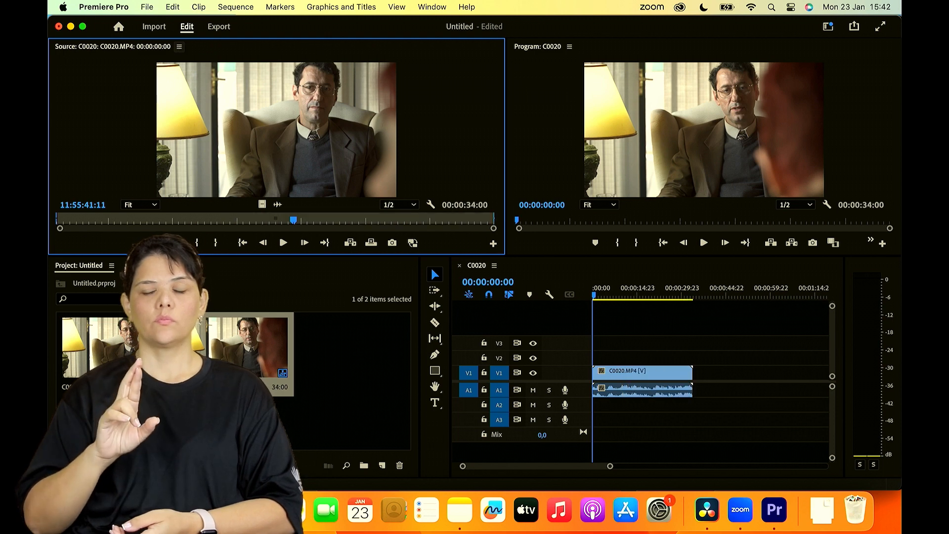
- Close the Source Monitor panel so the Program Monitor takes the full width
click(180, 47)
click(207, 60)
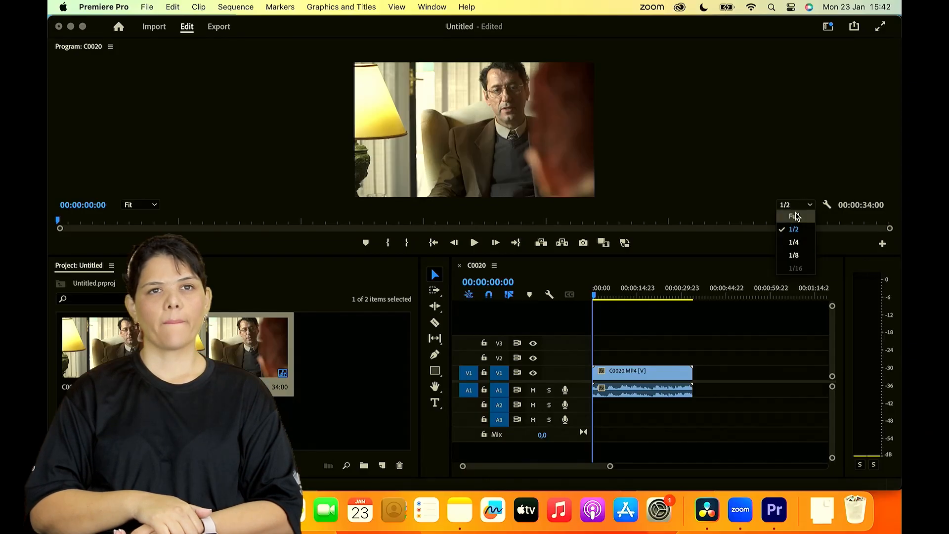
- Try the Program Monitor's playback resolution at Full, 1/2, 1/4 and 1/8
click(799, 220)
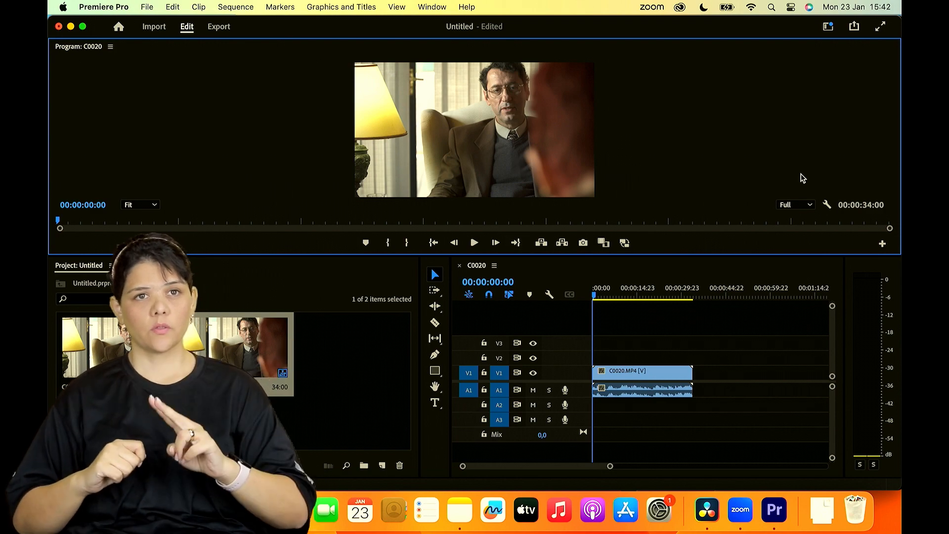
click(796, 205)
click(798, 227)
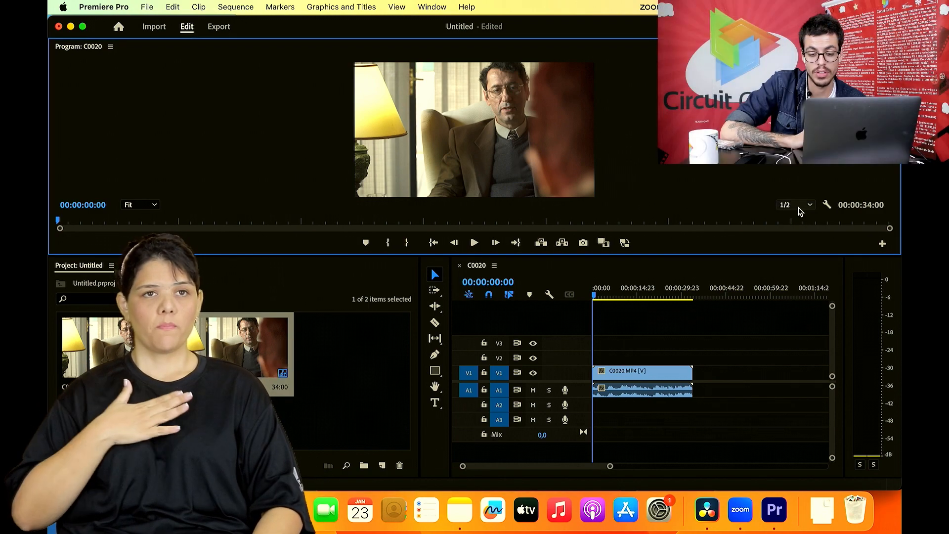
click(799, 207)
click(799, 242)
click(800, 206)
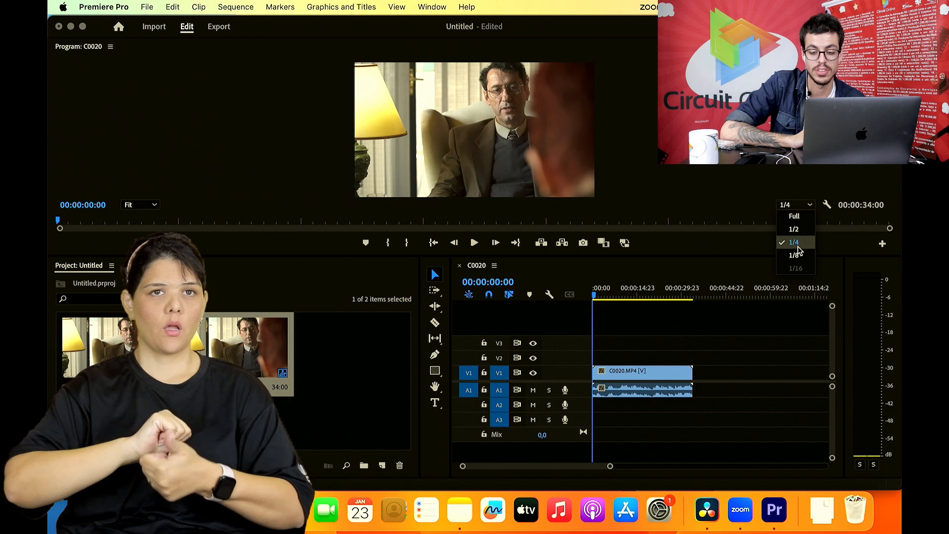
click(799, 253)
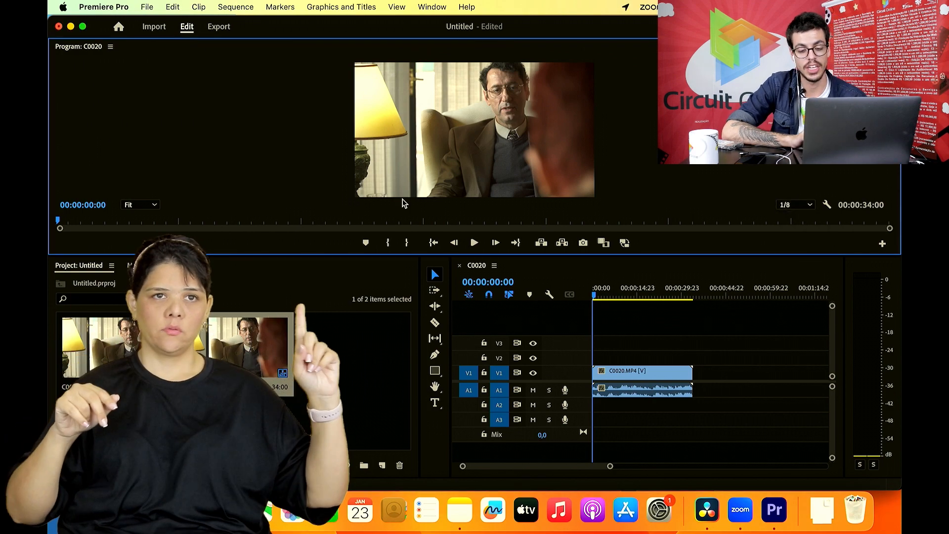
- Set the Program Monitor's playback resolution to Full and move the sequence's playhead to 00:00:11:14
click(796, 205)
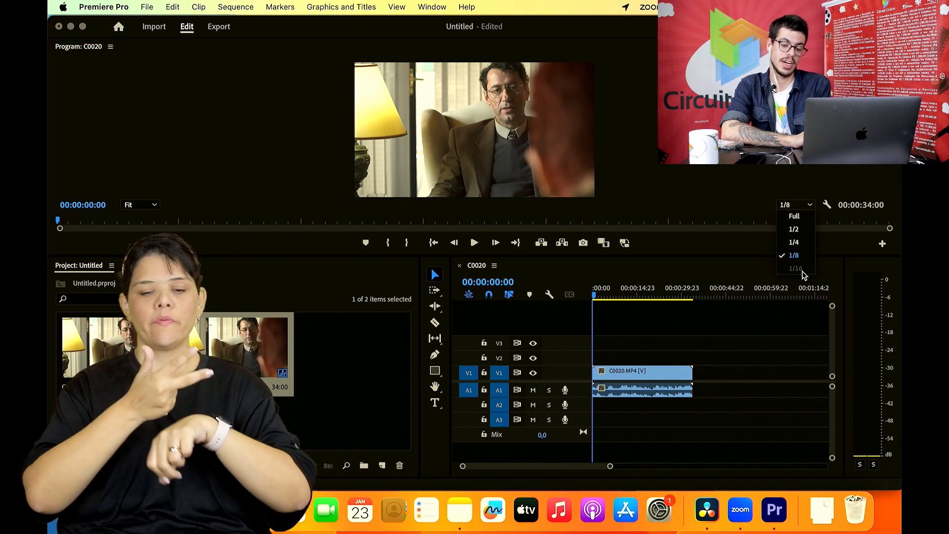
click(797, 217)
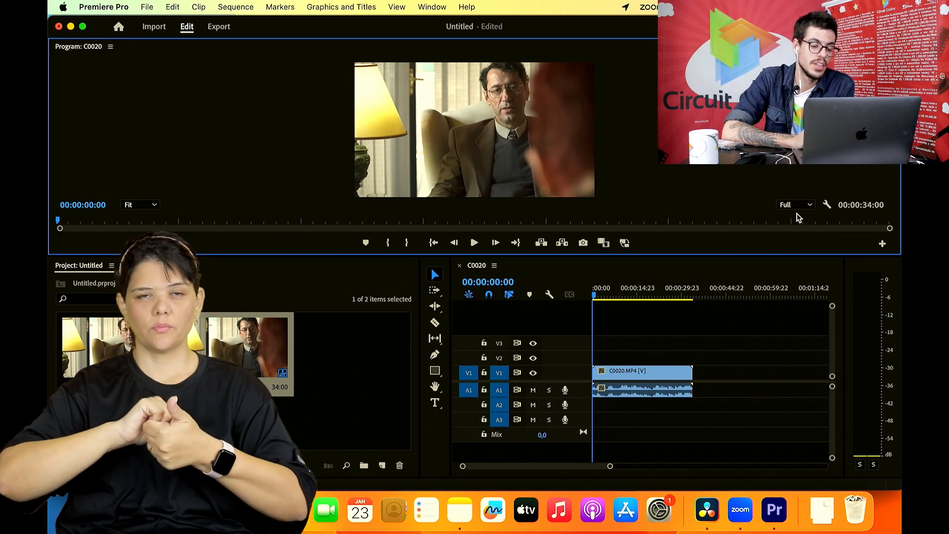
click(602, 294)
drag(602, 294, 626, 294)
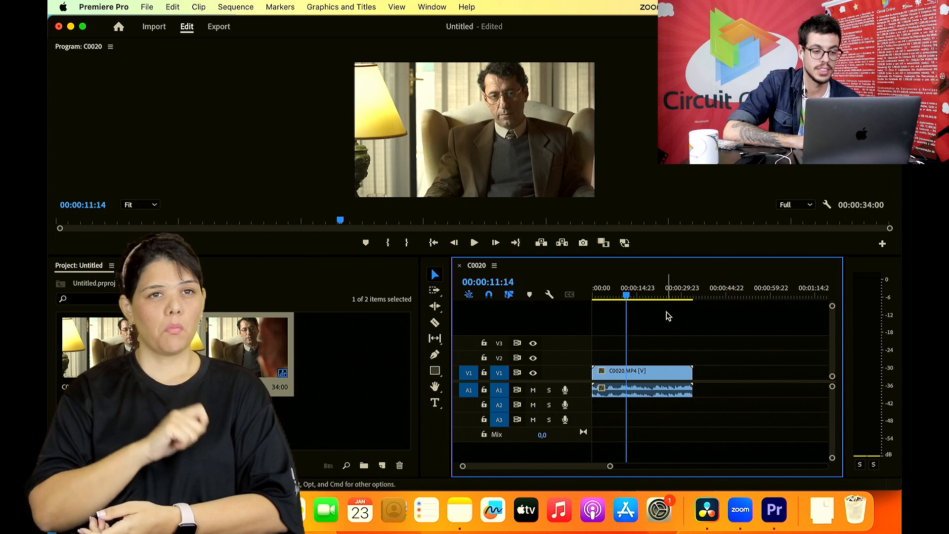
- Open the Effects panel, search it for "lumetri", and apply the Lumetri Color video effect to the C0020.MP4 clip in the timeline
click(429, 7)
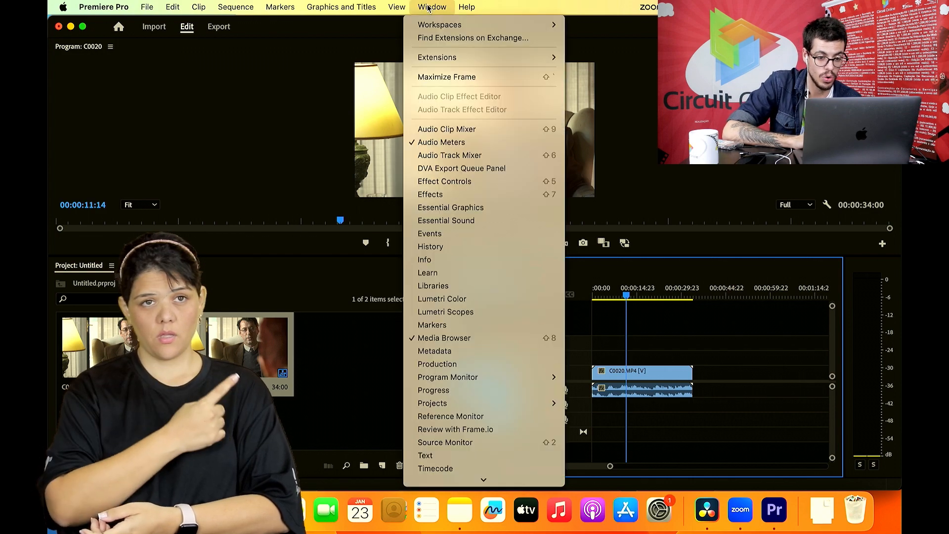
click(430, 194)
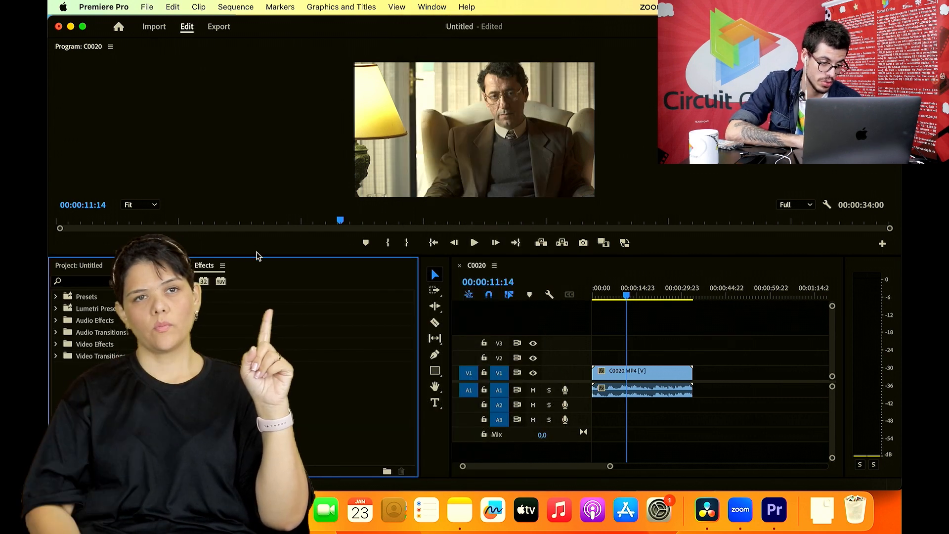
click(90, 282)
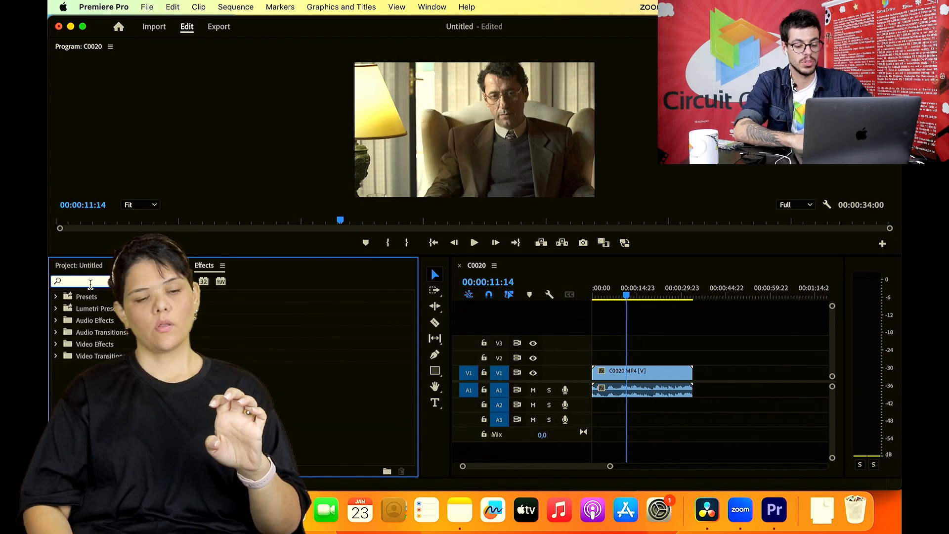
text(lumetri)
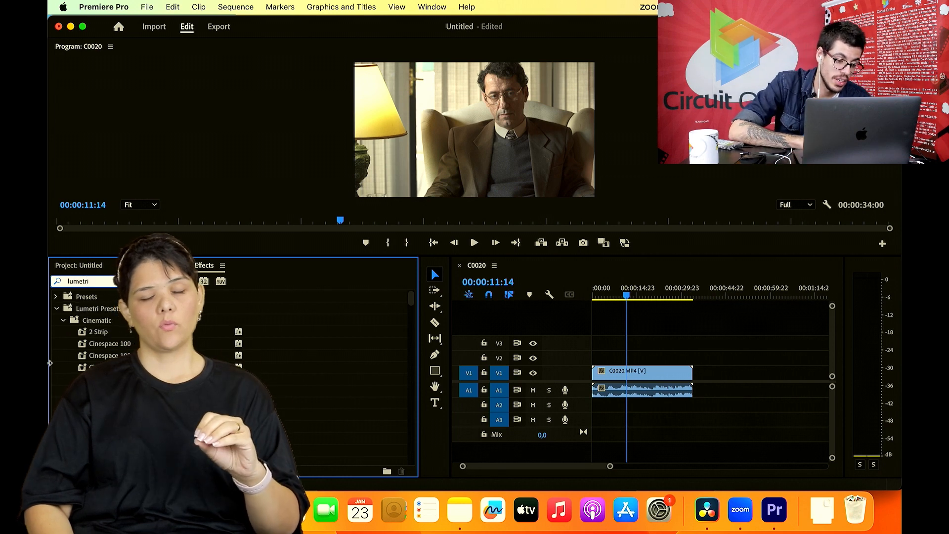
click(56, 309)
drag(109, 368, 620, 371)
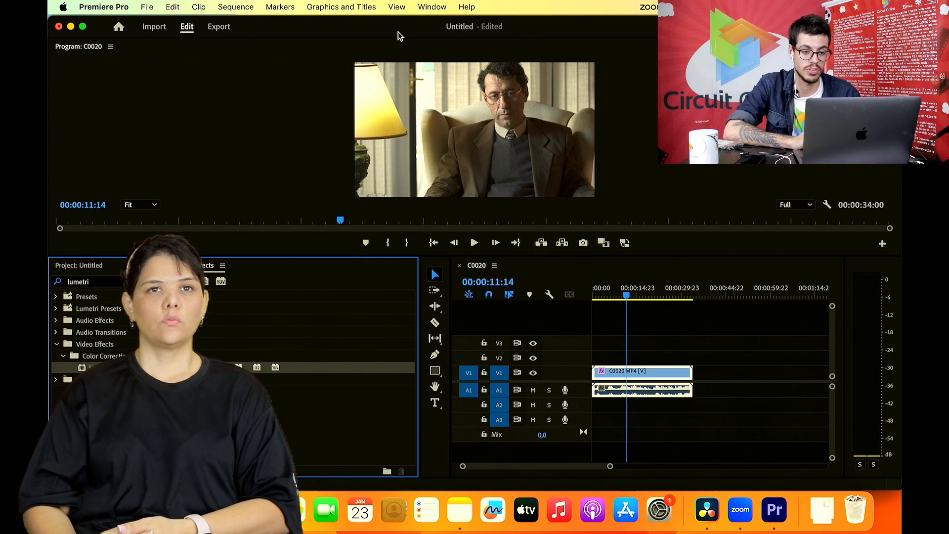
- Open the Effect Controls panel for the clip and make the upper panels taller
click(421, 6)
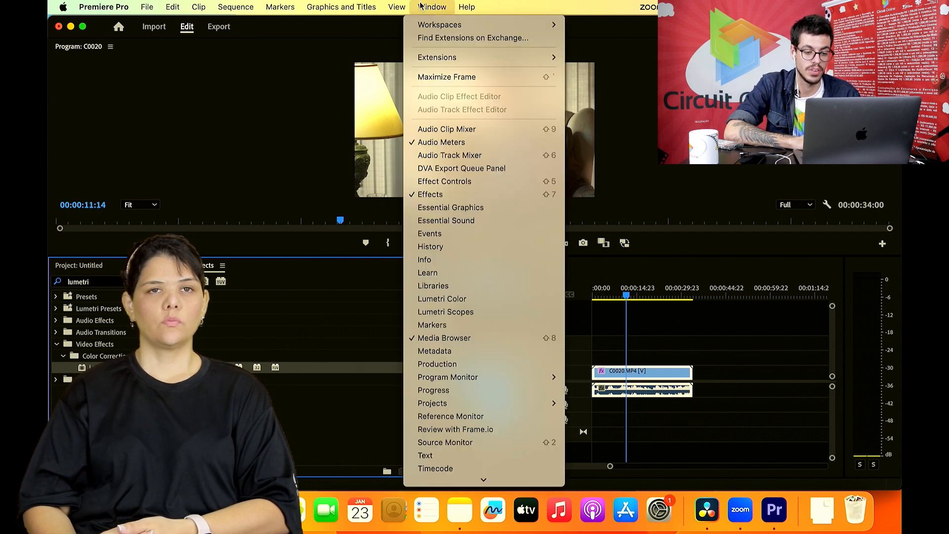
click(456, 184)
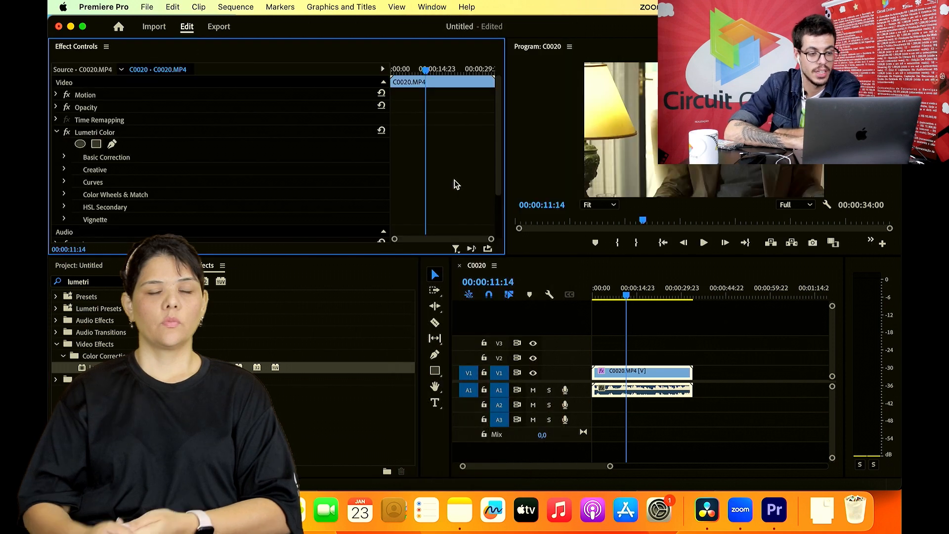
drag(303, 254, 309, 334)
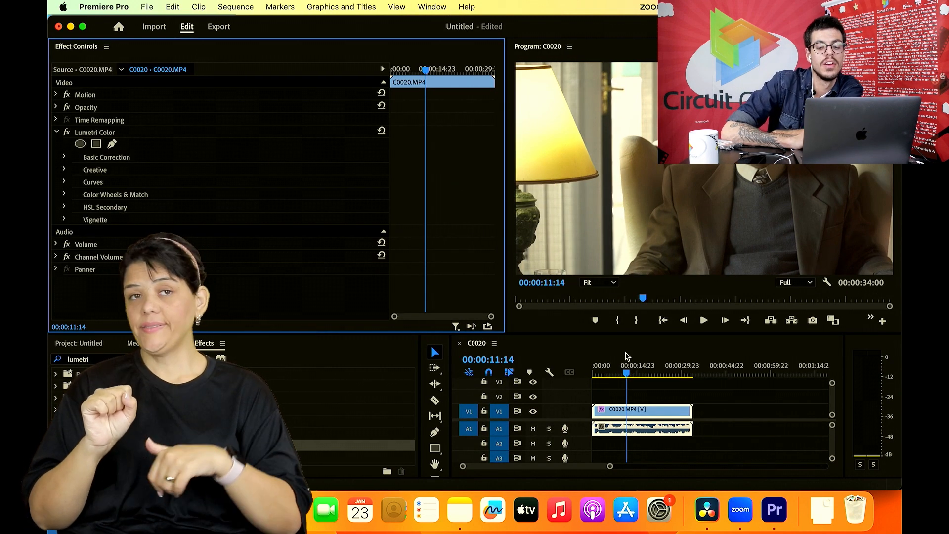
- Move the playhead to 00:00:17:19 and expand the Basic Correction settings of the clip's Lumetri Color effect
click(625, 373)
click(645, 373)
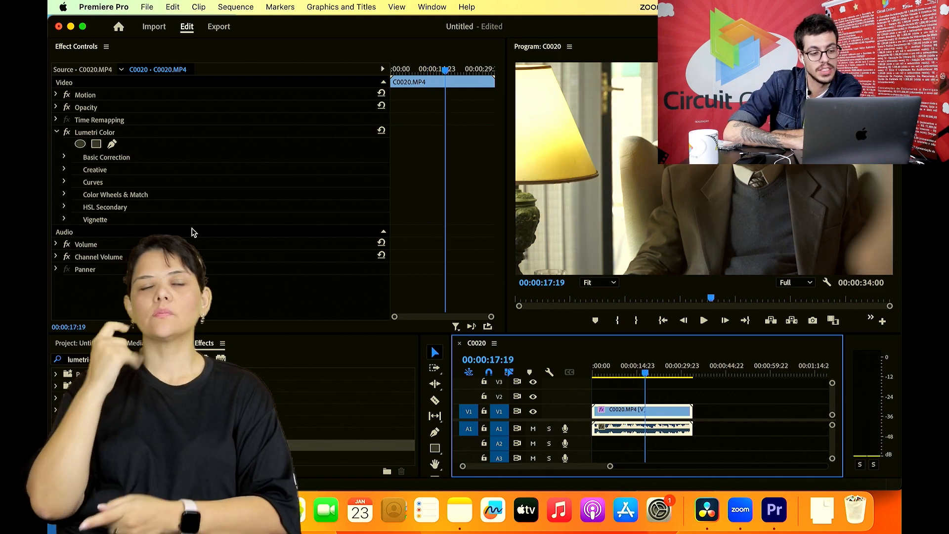
click(64, 157)
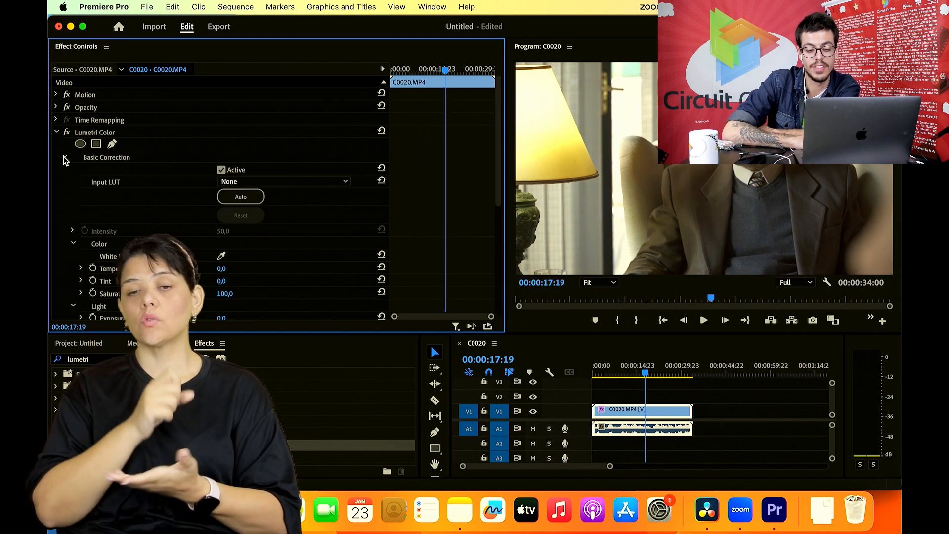
click(707, 415)
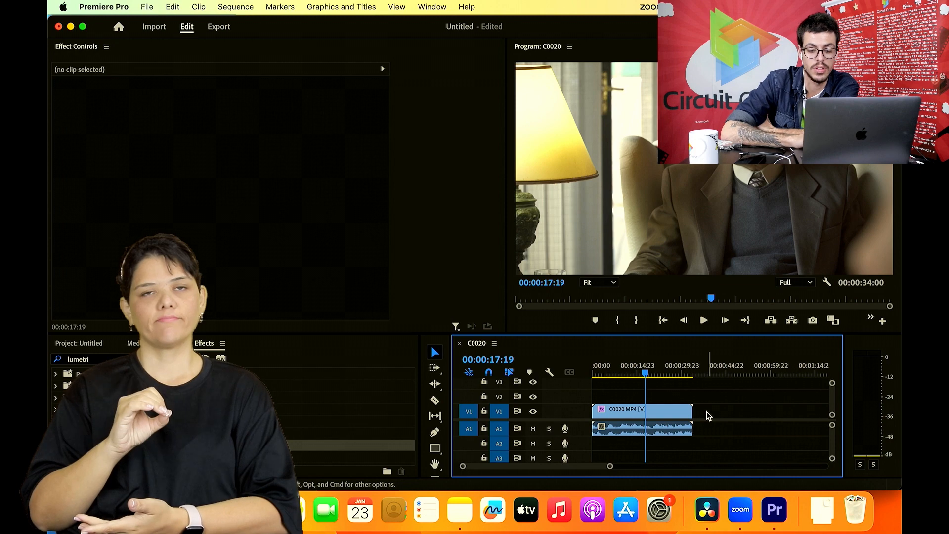
click(660, 415)
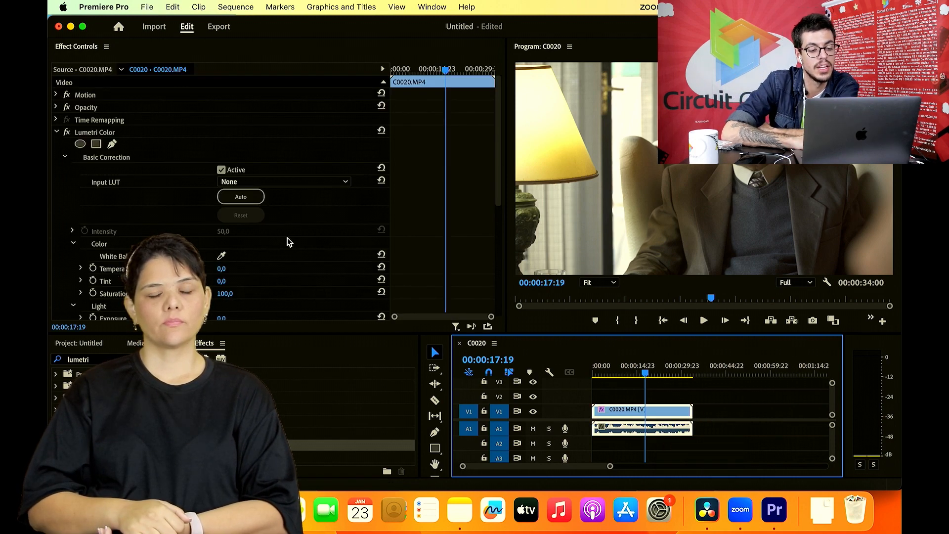
scroll(288, 240, down, 7)
scroll(277, 235, up, 3)
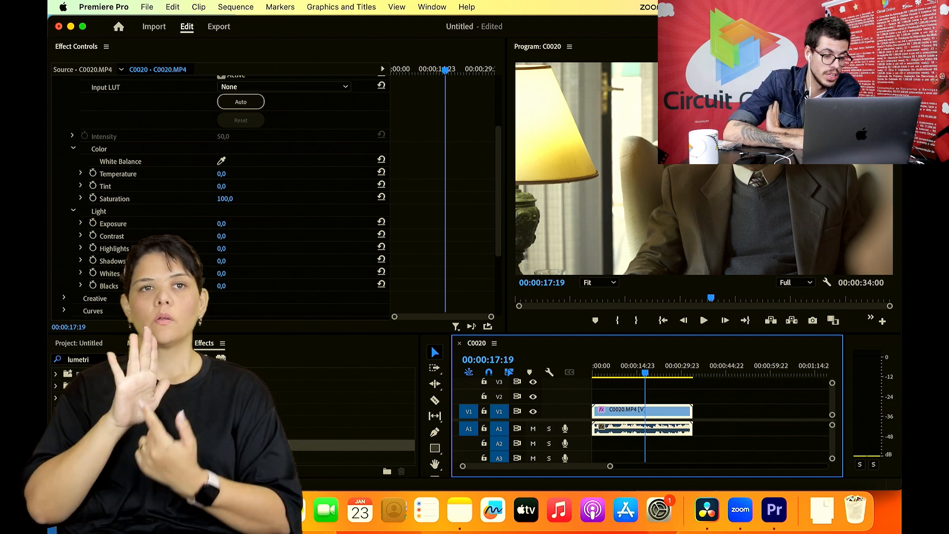
- In Basic Correction, set Temperature to 6.4, Saturation to 151, Exposure to -1.8, Contrast to 30, Highlights to 128 and Shadows to -22
drag(228, 249, 302, 249)
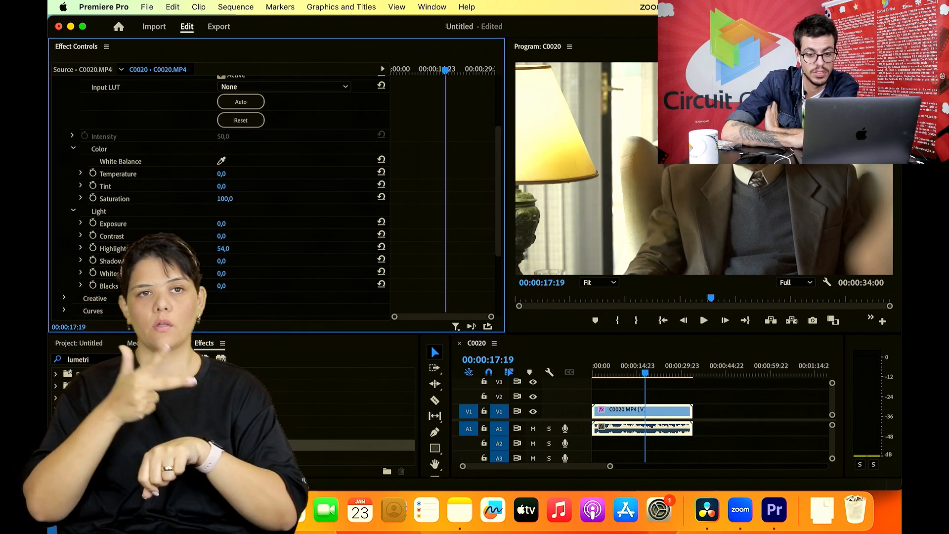
drag(302, 248, 177, 249)
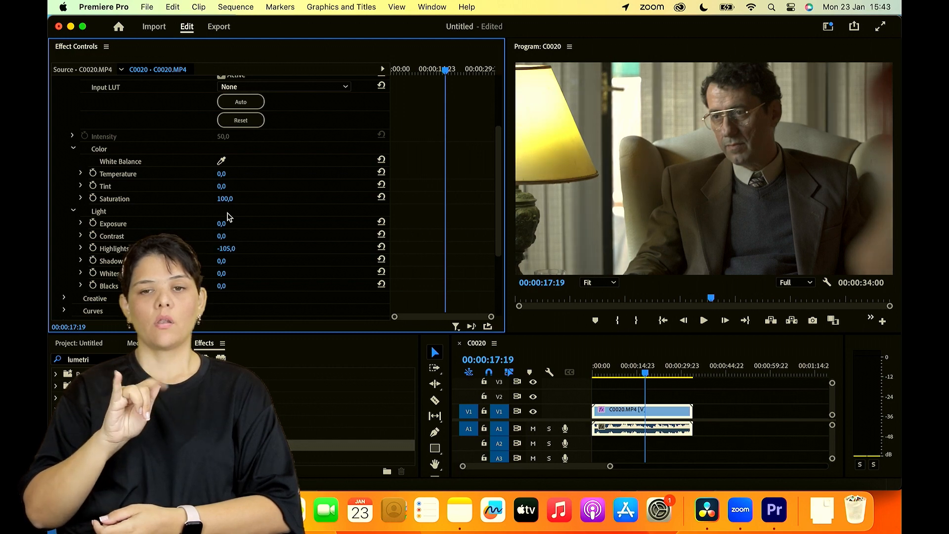
drag(222, 223, 334, 249)
drag(233, 248, 214, 261)
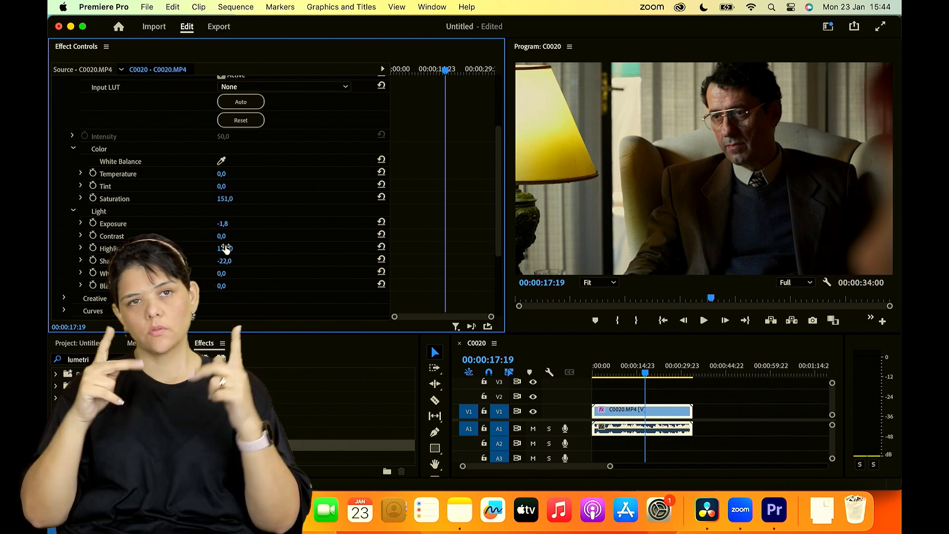
drag(222, 236, 248, 236)
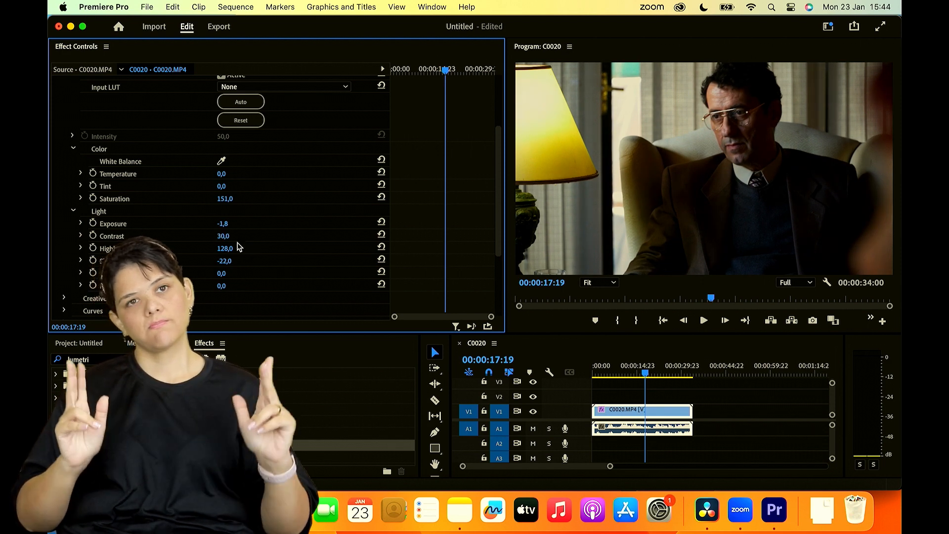
scroll(276, 197, up, 3)
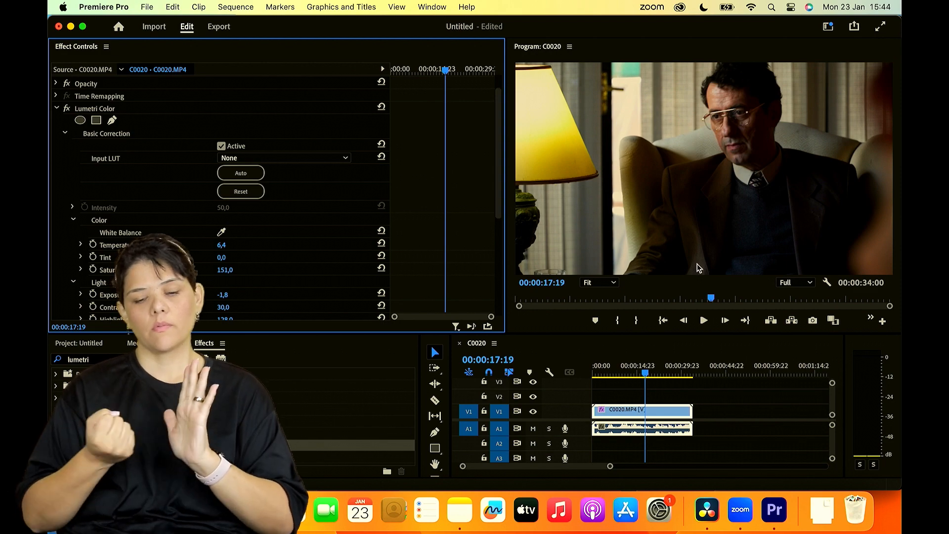
- Toggle the Lumetri Color effect on and off repeatedly to compare the corrected and original image
click(67, 109)
click(67, 109)
click(67, 109)
click(67, 108)
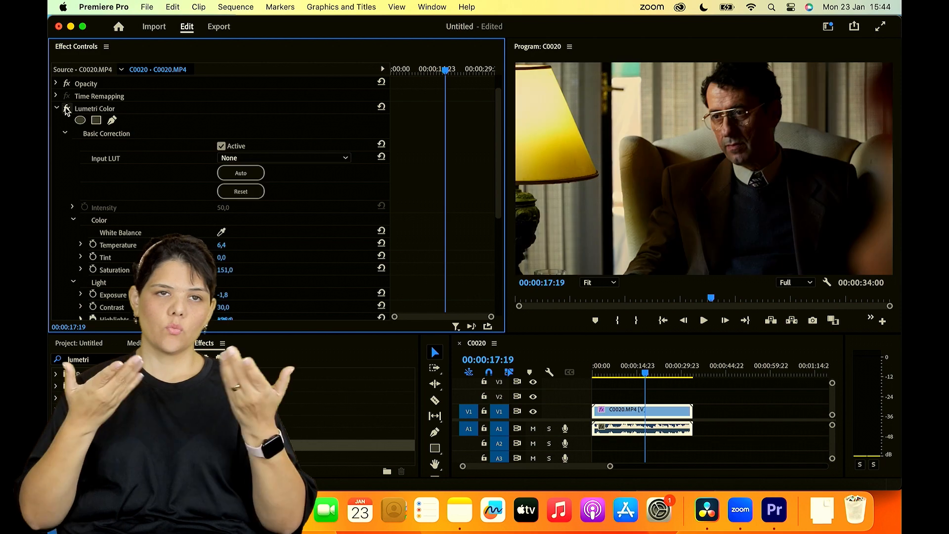
click(67, 109)
click(67, 108)
click(67, 109)
click(67, 109)
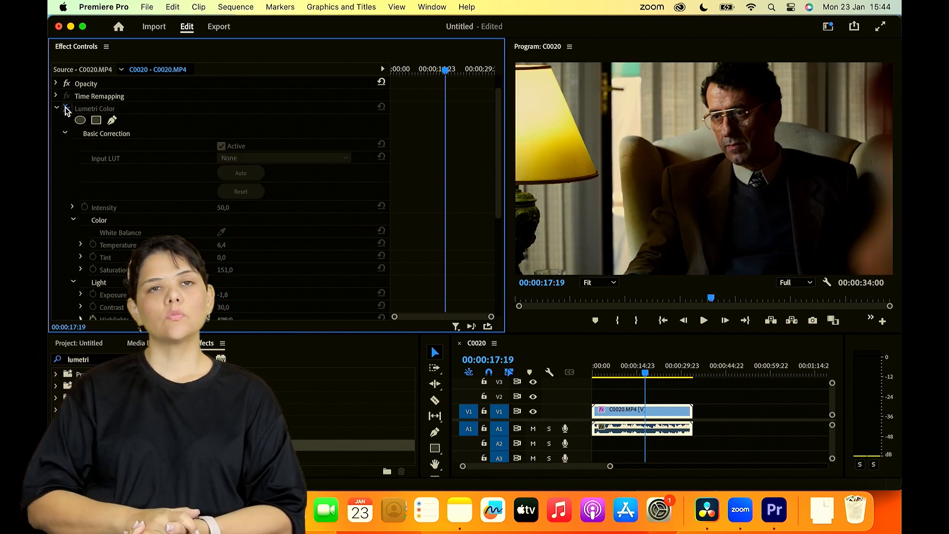
click(67, 109)
click(67, 109)
click(66, 108)
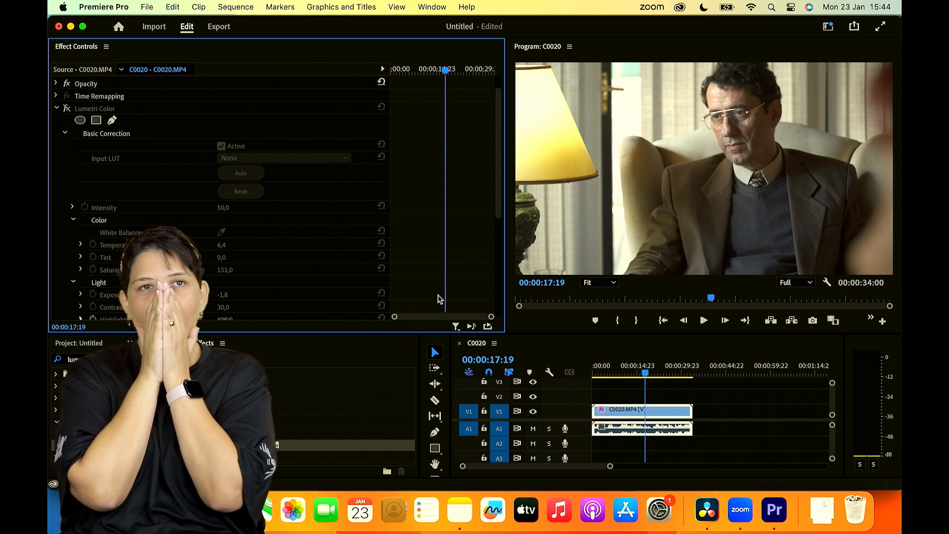
- Delete the Lumetri Color effect from the C0020.MP4 clip
click(126, 109)
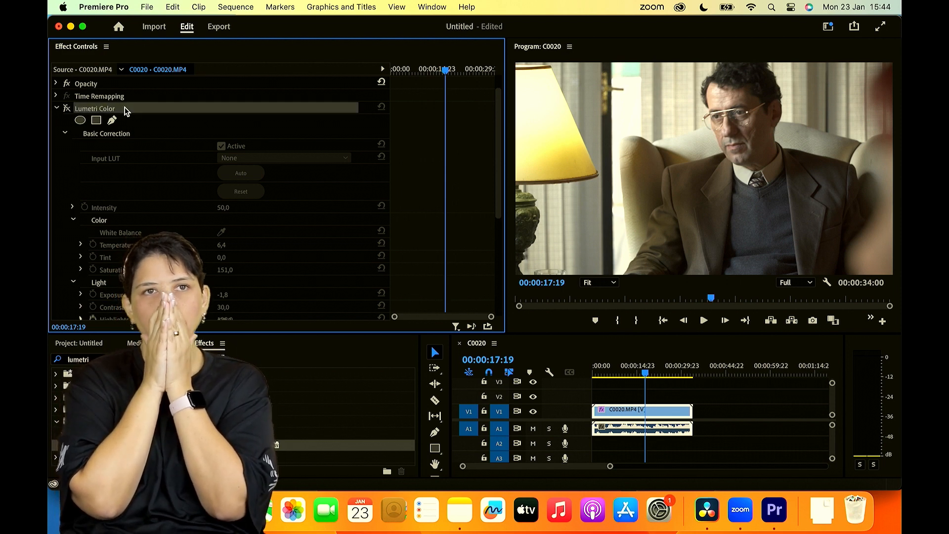
click(68, 109)
key(BackSpace)
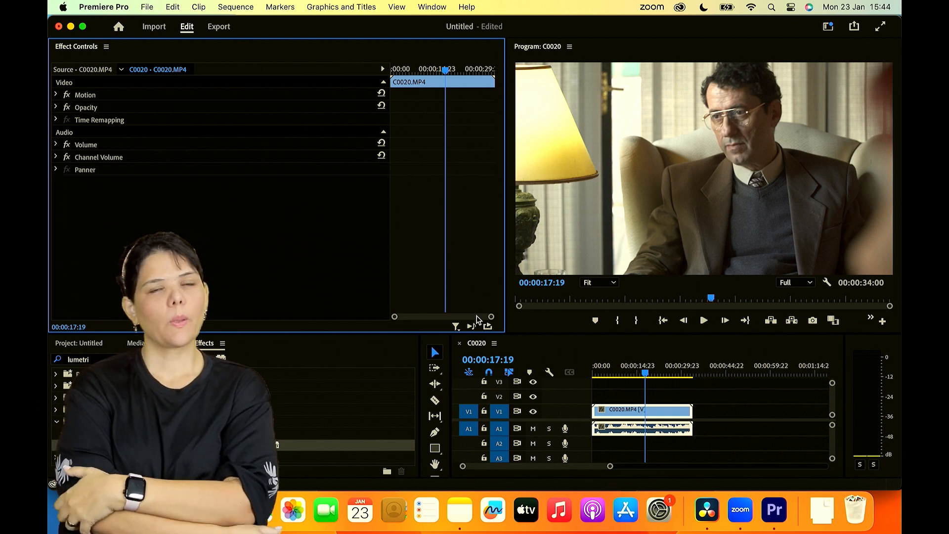
- Close the Effect Controls panel and shrink the Program Monitor's height to give the timeline more room
click(106, 47)
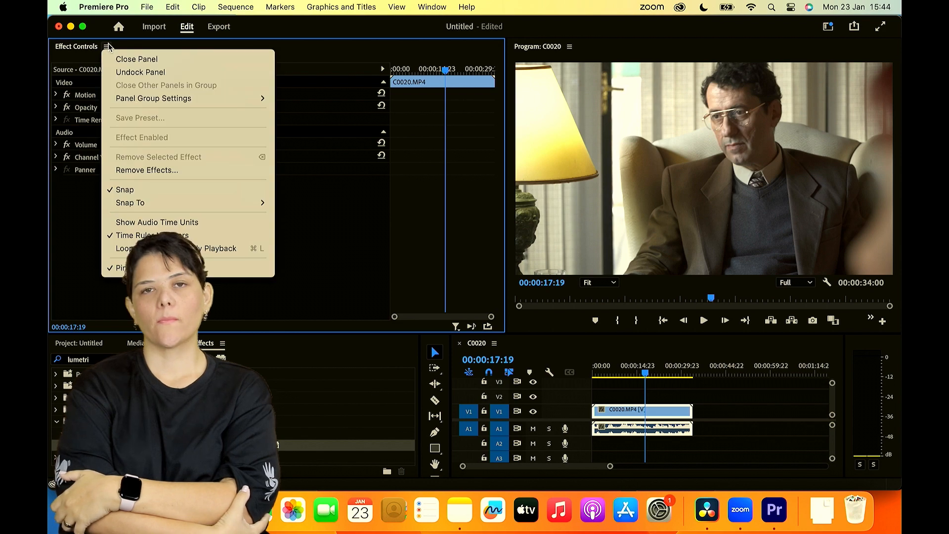
click(122, 58)
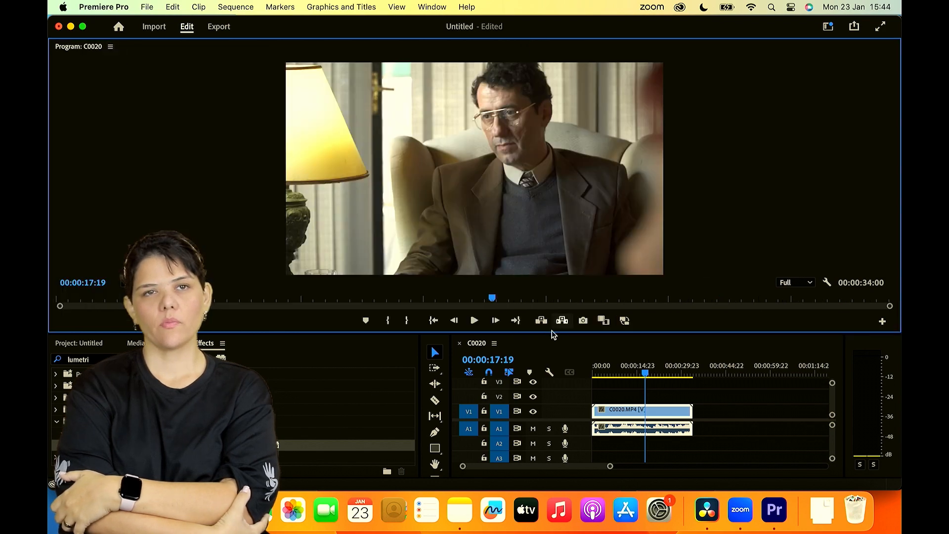
drag(553, 310, 553, 168)
- Move the playhead to 00:00:28:23 and set the C0020.MP4 clip's audio gain to -2 dB
drag(652, 209, 678, 237)
right_click(673, 346)
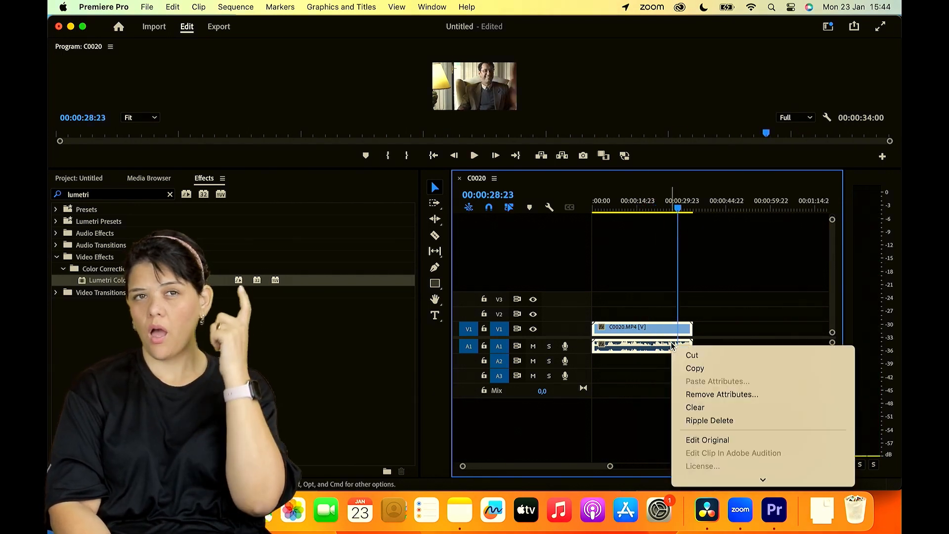
mouse_move(714, 483)
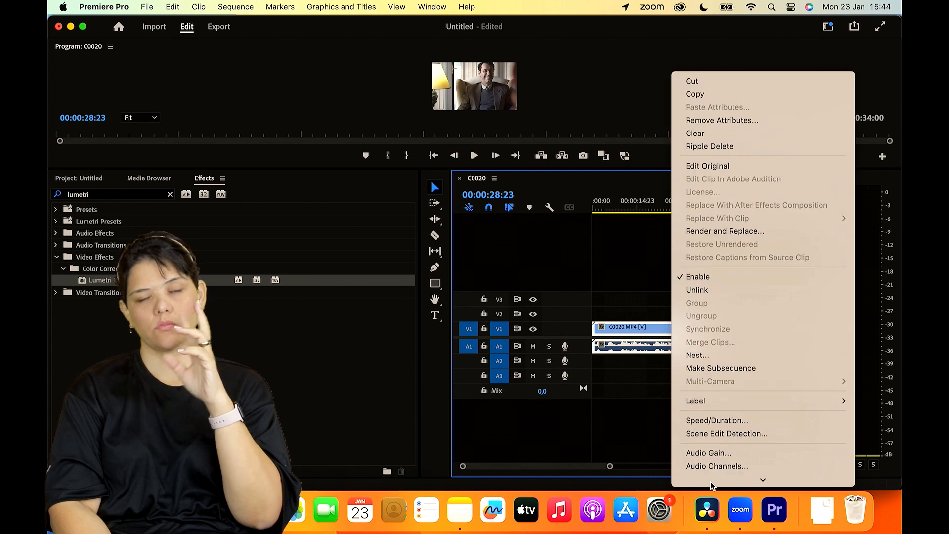
click(717, 232)
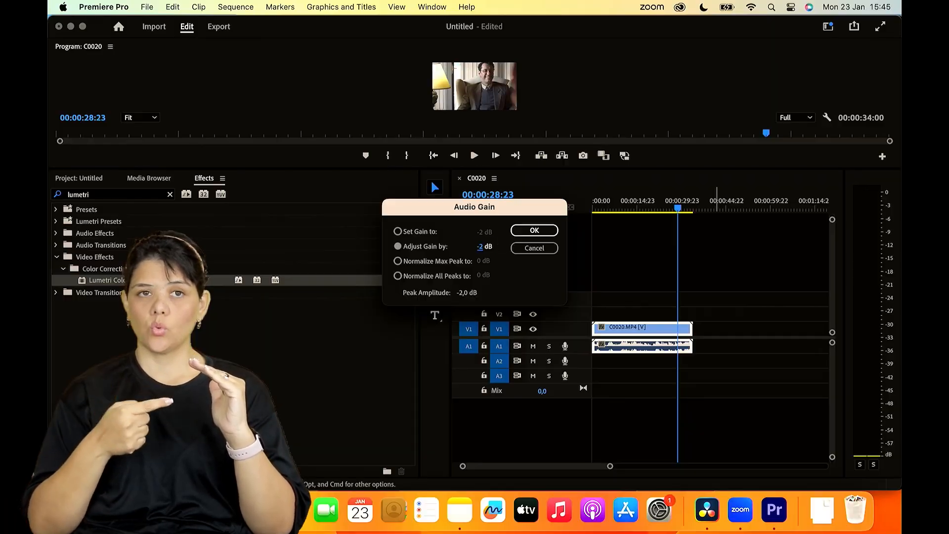
key(Return)
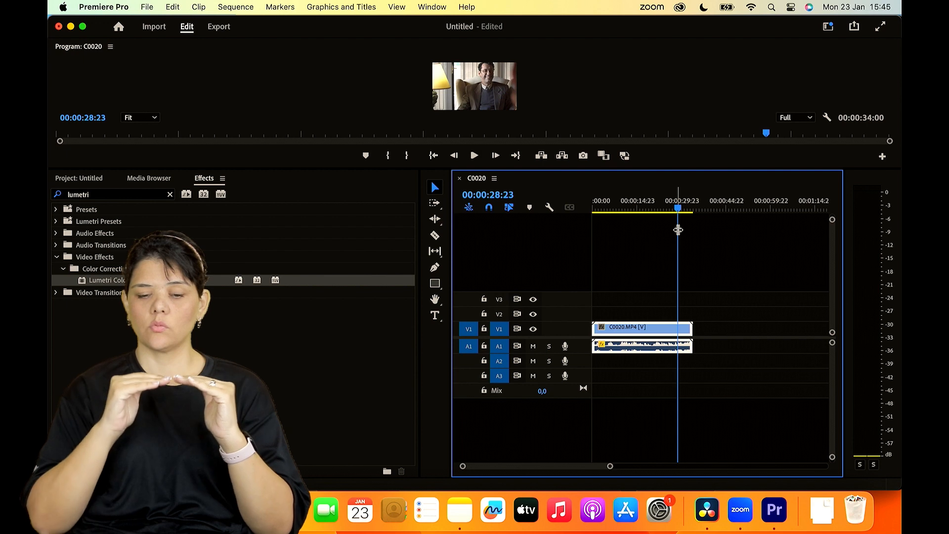
- Move the playhead to 00:00:20:19 and lower the clip's audio gain further
drag(673, 209, 654, 210)
click(671, 352)
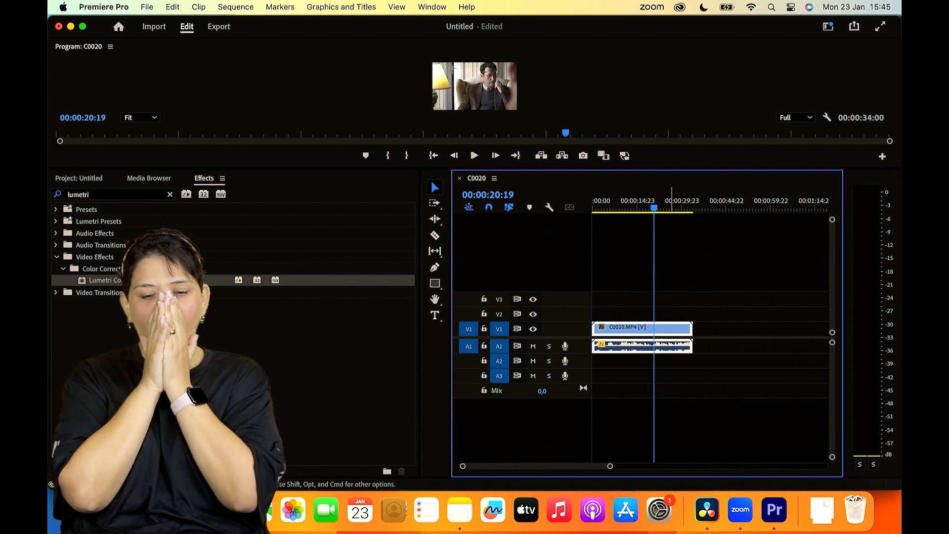
right_click(668, 346)
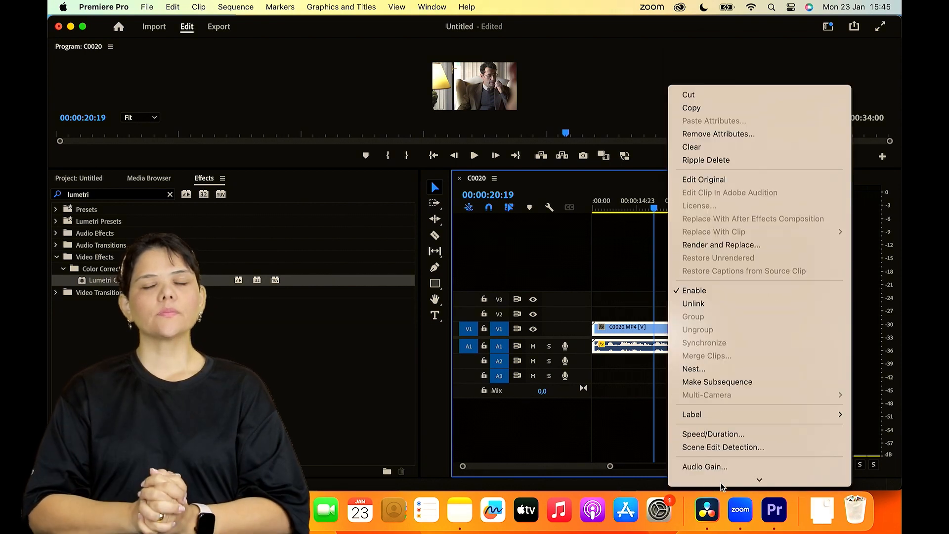
click(721, 333)
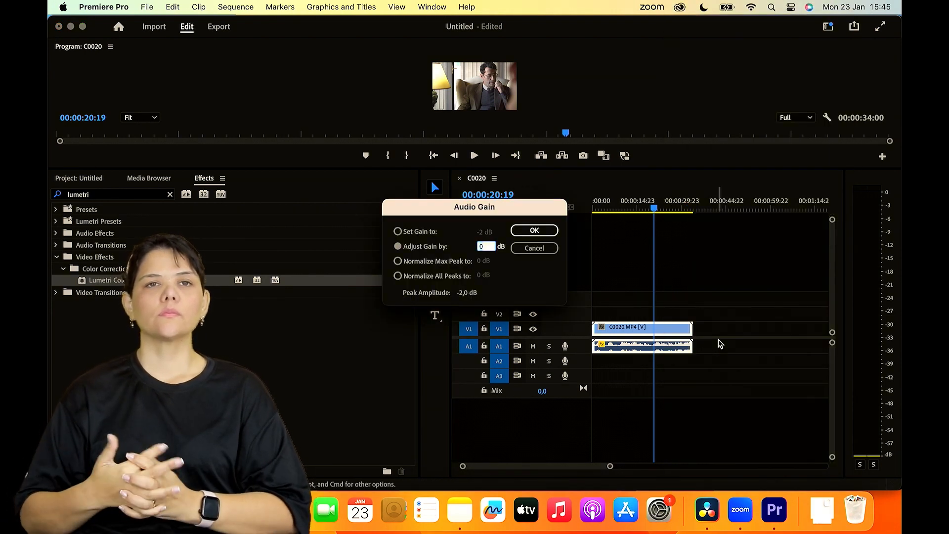
key(Return)
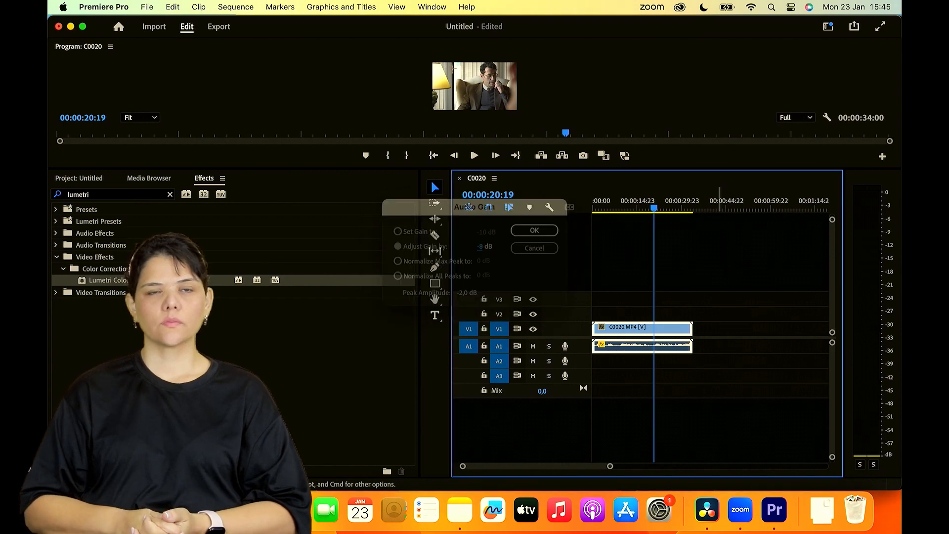
- Undo the audio gain changes and scrub the sequence's playhead back to 00:00:10:00
mouse_move(654, 206)
mouse_down()
mouse_move(617, 206)
mouse_move(662, 210)
mouse_up()
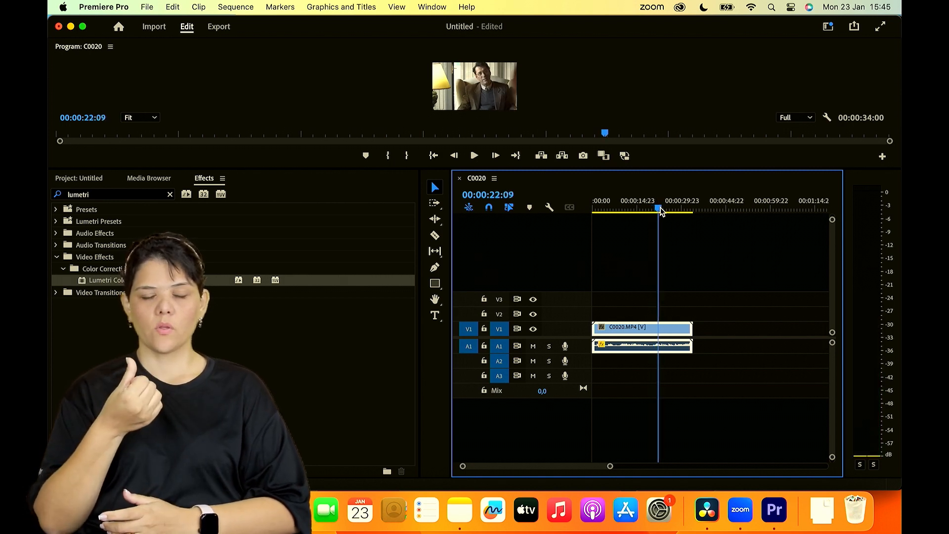
click(708, 319)
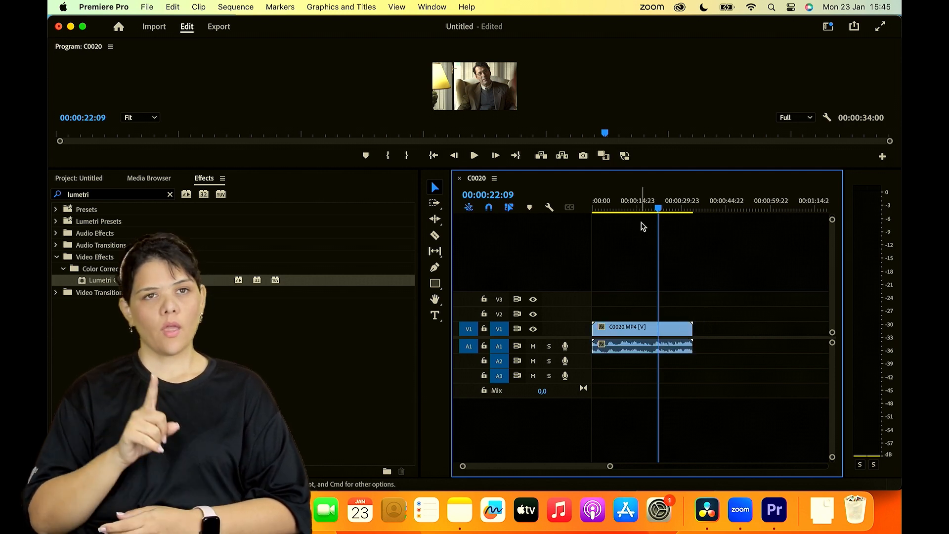
mouse_move(638, 190)
mouse_down()
mouse_move(617, 188)
mouse_move(636, 192)
mouse_up()
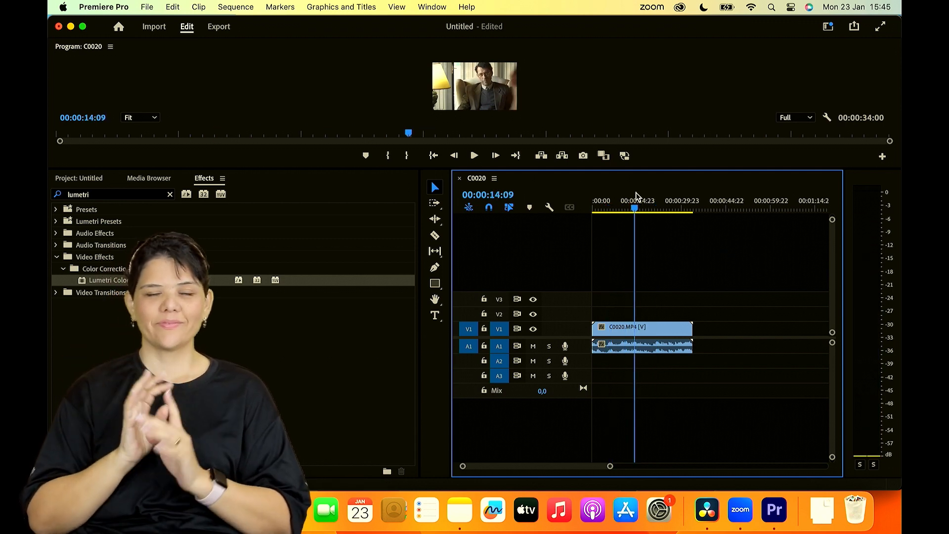
drag(636, 192, 622, 199)
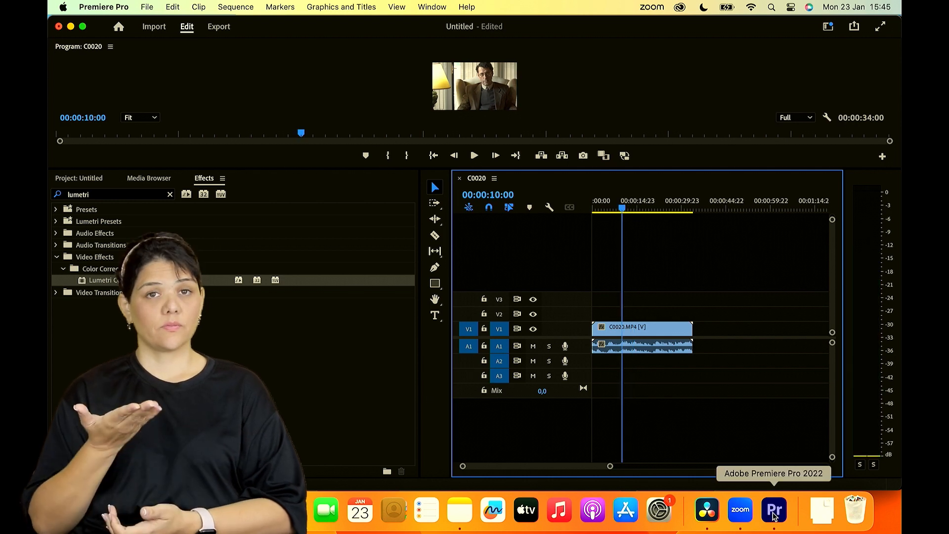
- Switch to the Zoom meeting and read through the meeting chat messages
click(737, 517)
scroll(839, 240, down, 3)
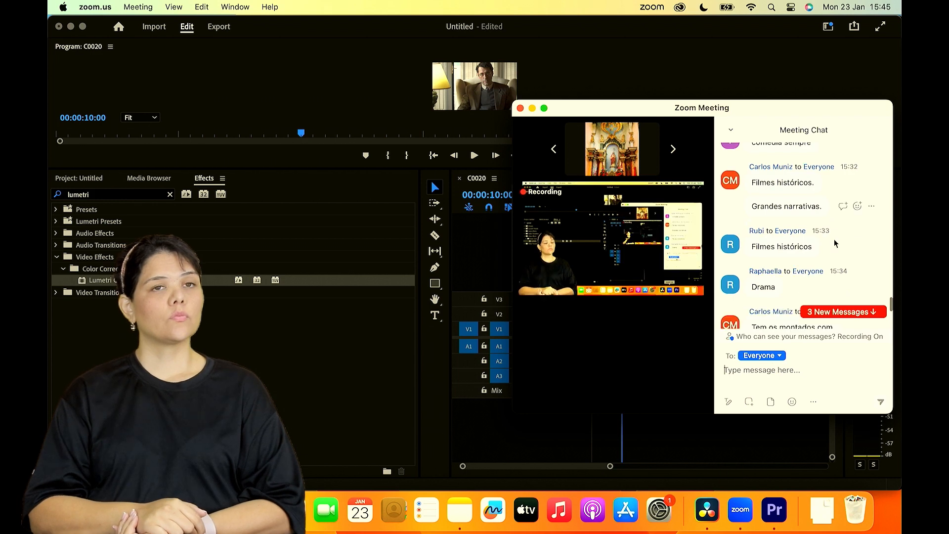
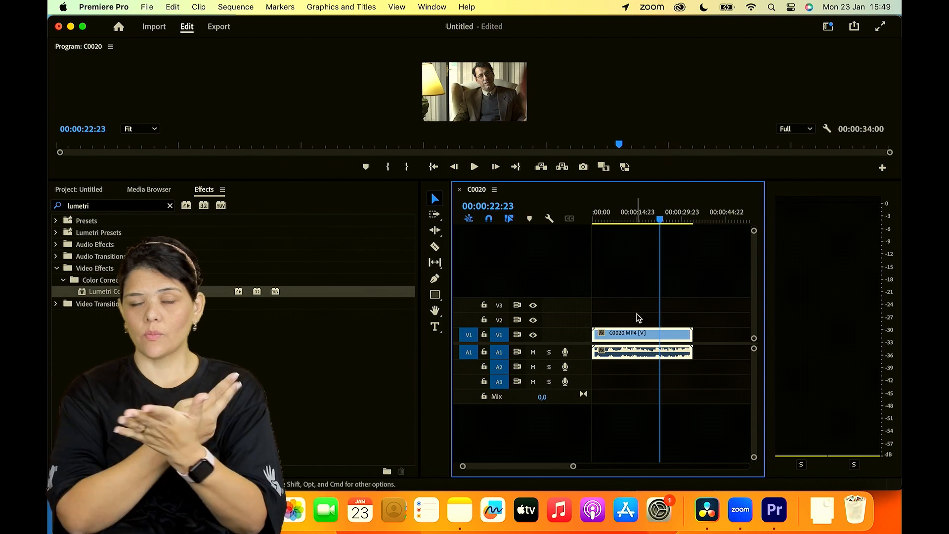
- Make the C0020.MP4 clip in the timeline offline and move the playhead to 00:00:12:14
right_click(630, 340)
mouse_move(674, 479)
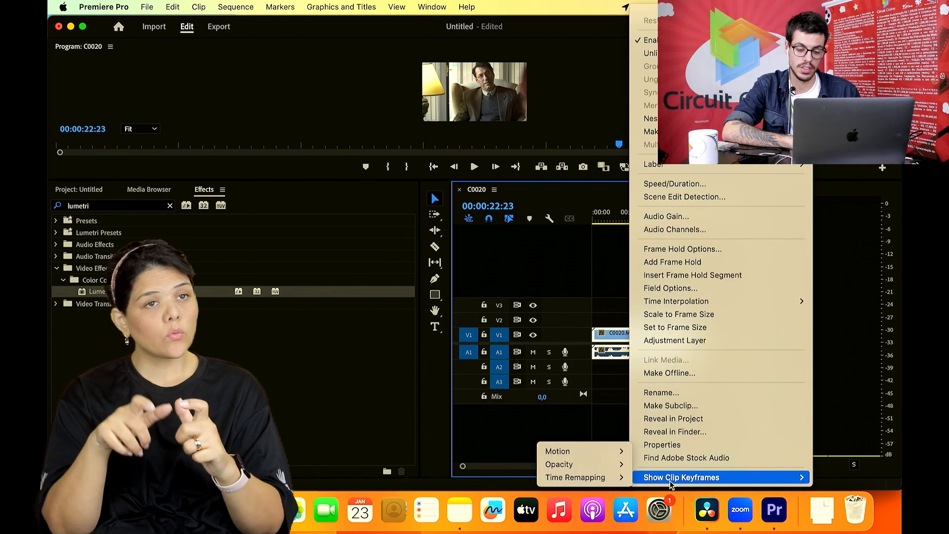
click(682, 373)
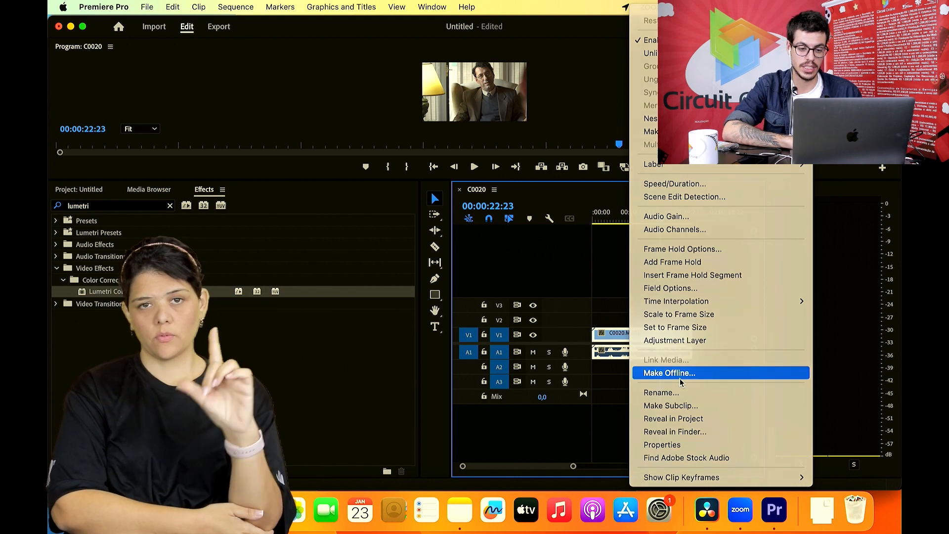
click(533, 244)
drag(647, 223, 632, 225)
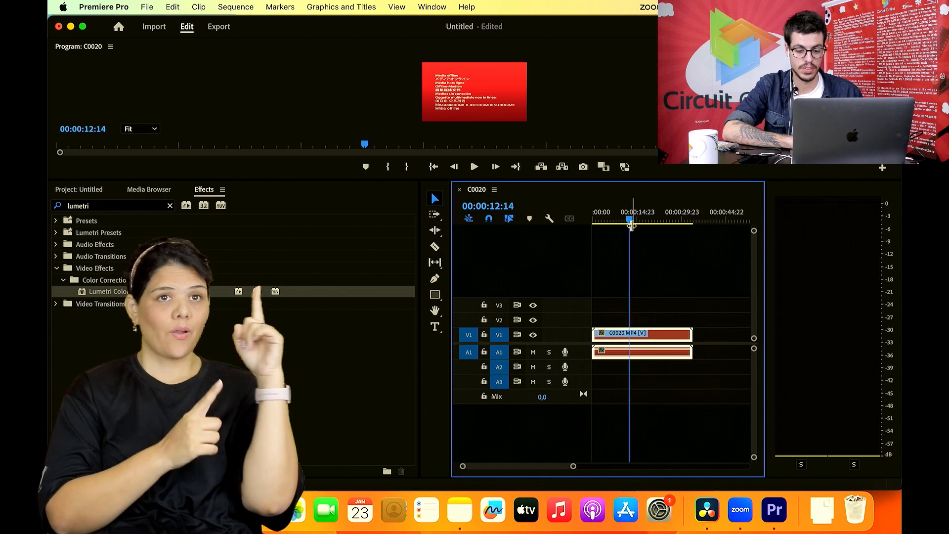
- Relink the offline timeline clip to its original C0020.MP4 media file
right_click(665, 338)
mouse_move(725, 479)
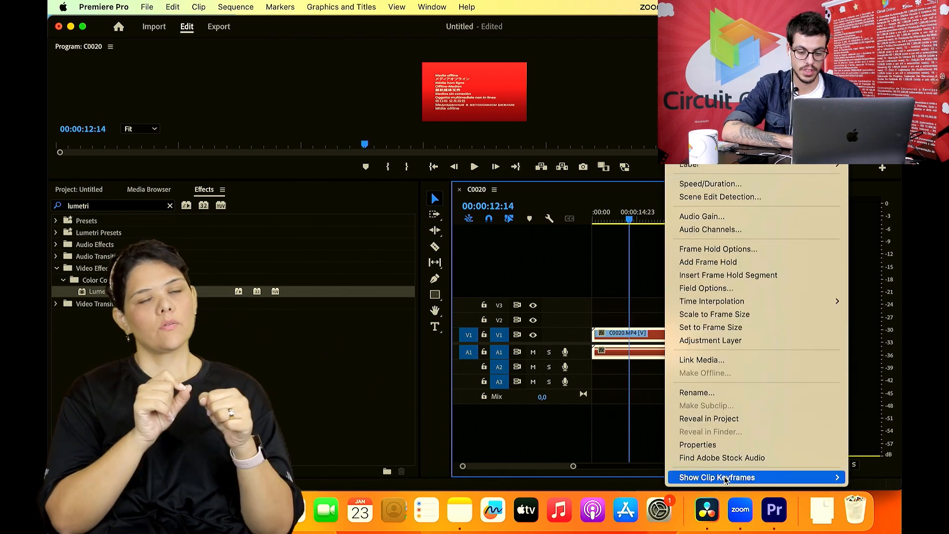
click(702, 363)
click(688, 379)
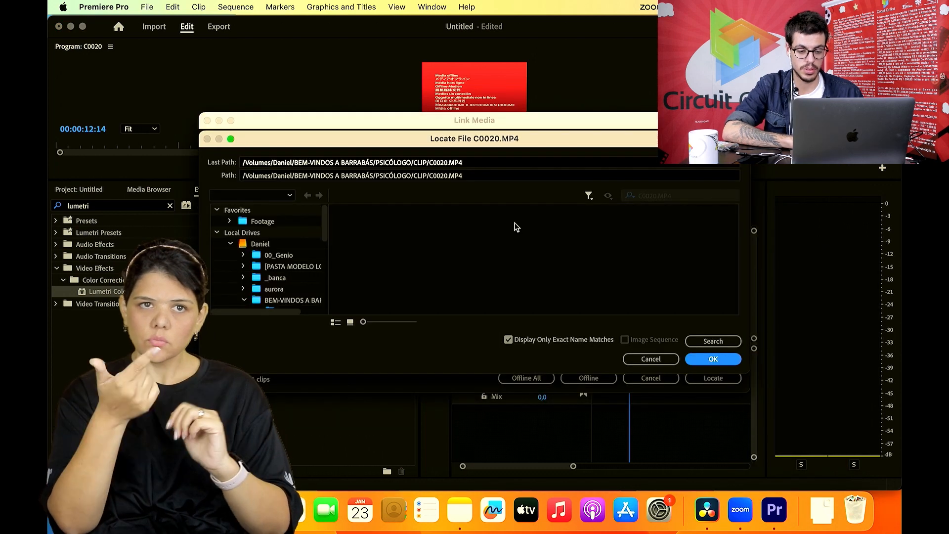
click(712, 359)
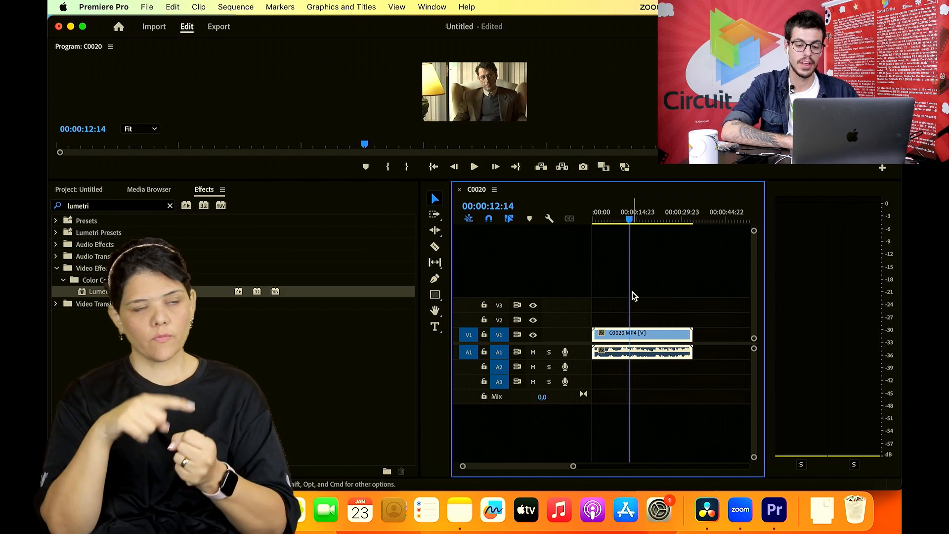
- Widen the timeline panel by narrowing the audio meters and move the playhead to 00:00:23:14
drag(633, 218, 638, 220)
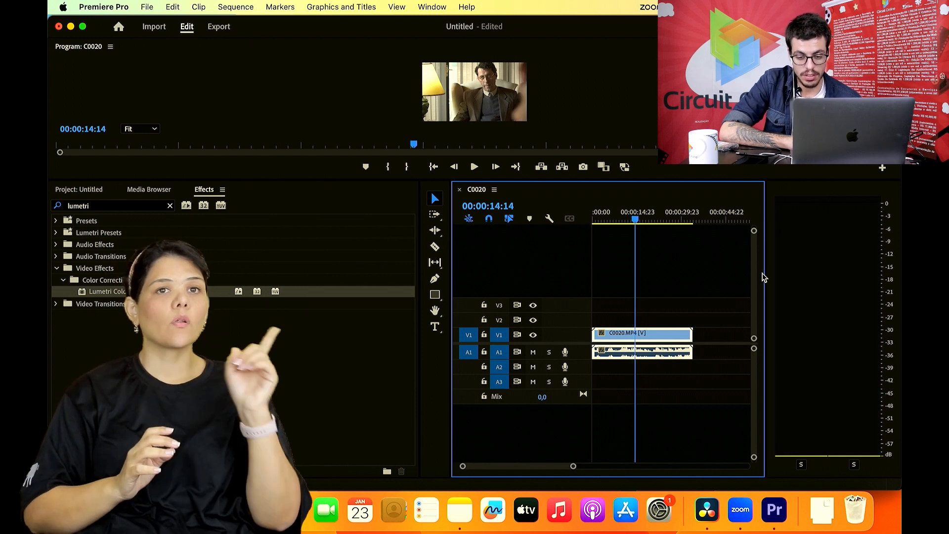
drag(765, 274, 825, 275)
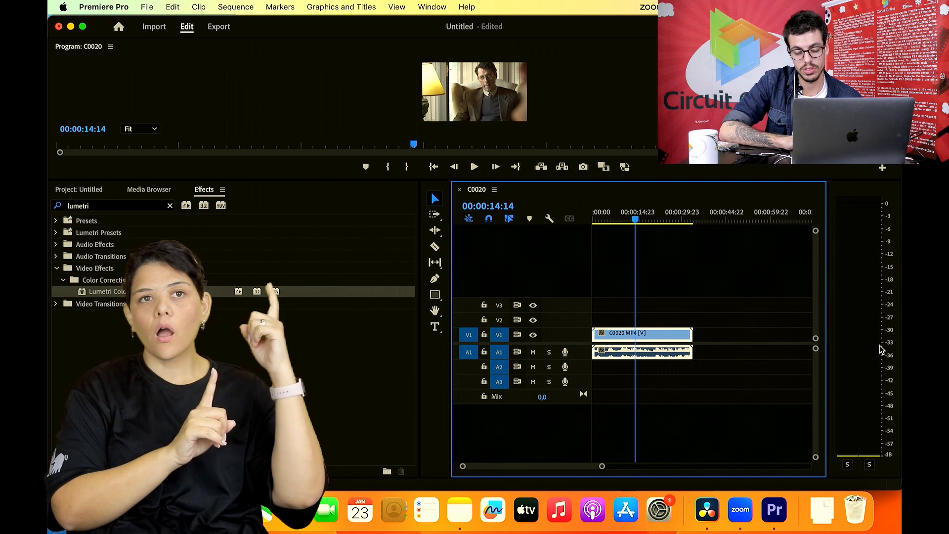
mouse_move(650, 219)
mouse_down()
mouse_move(675, 227)
mouse_move(642, 220)
mouse_move(664, 220)
mouse_up()
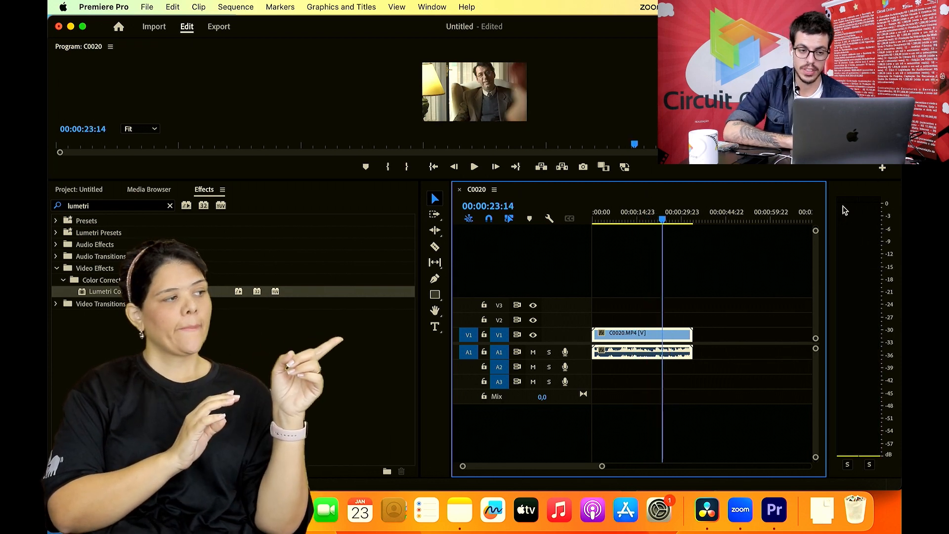
- Activate the Audio Meters panel, and show the Audio Track Mixer for the C0020 sequence and close it again
click(430, 7)
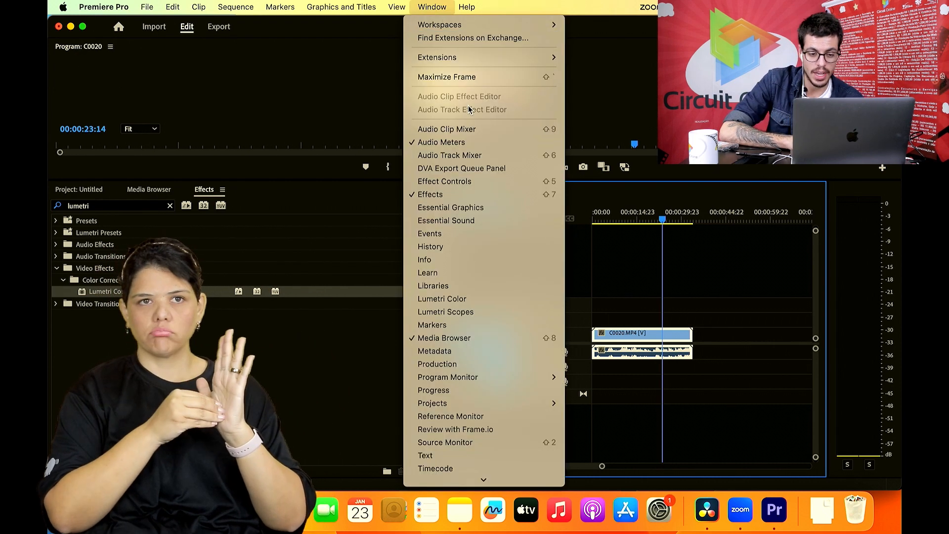
click(461, 143)
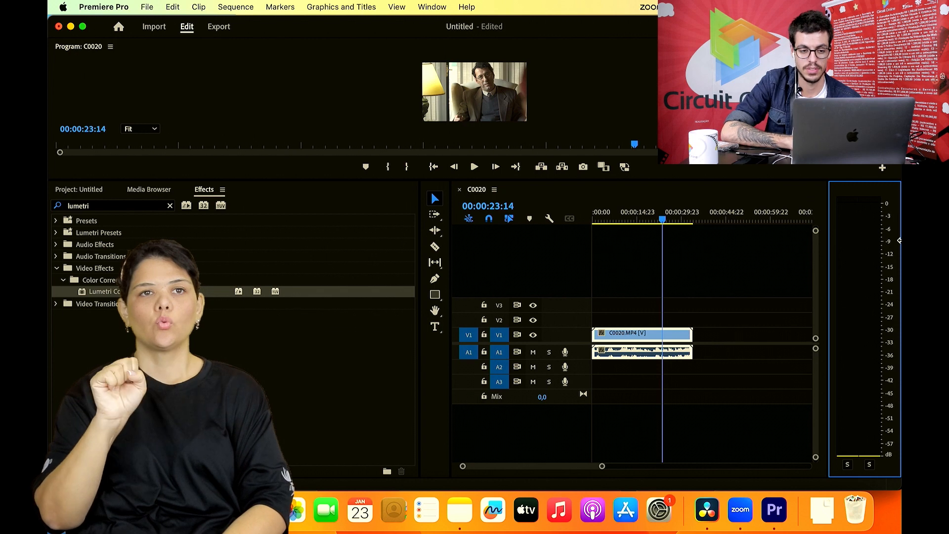
click(426, 7)
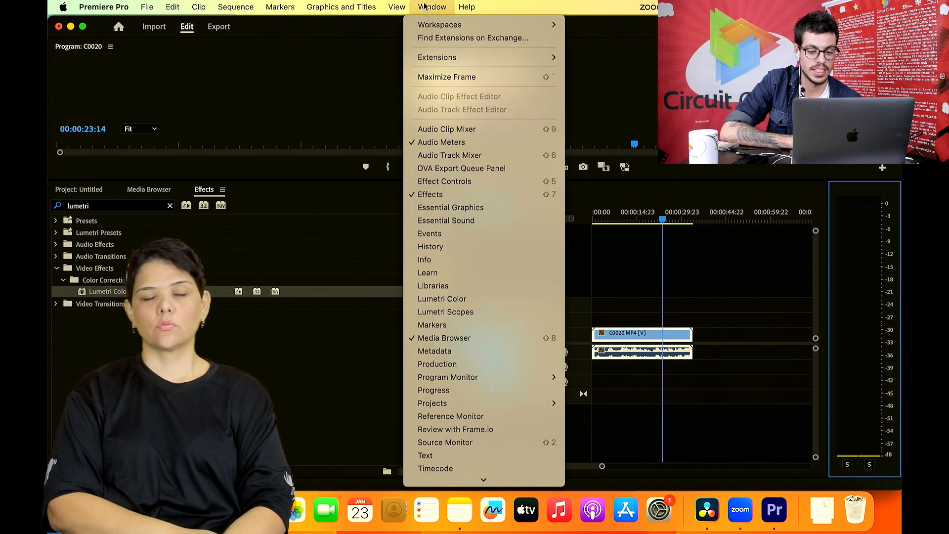
click(446, 156)
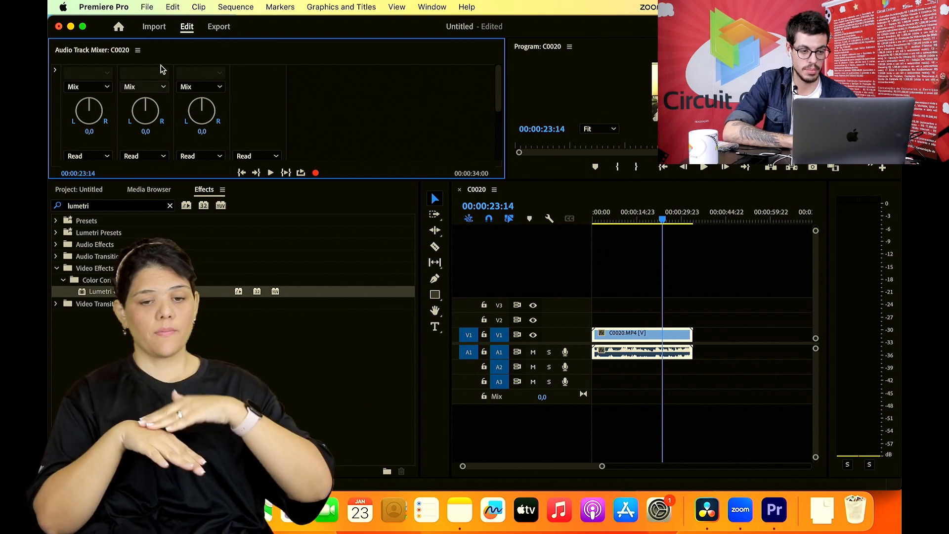
click(138, 50)
click(151, 62)
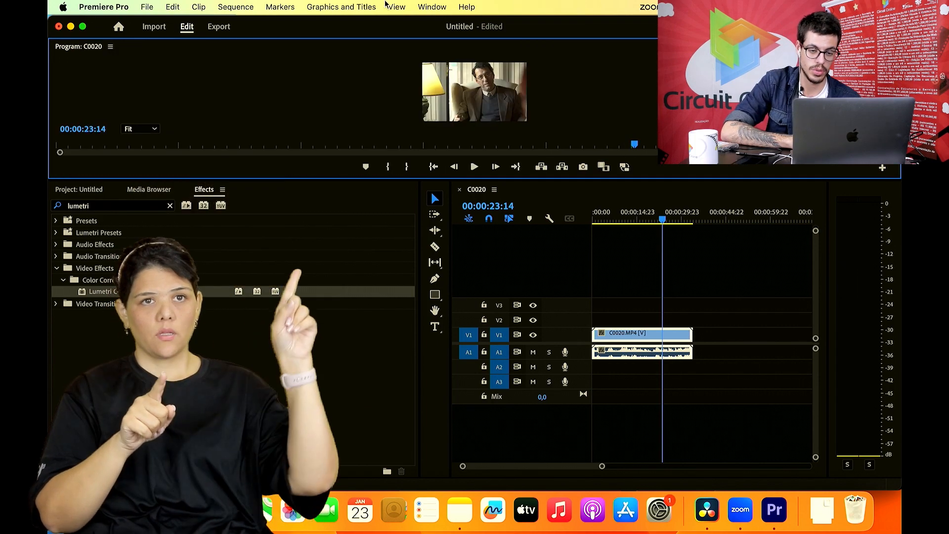
click(434, 6)
click(435, 6)
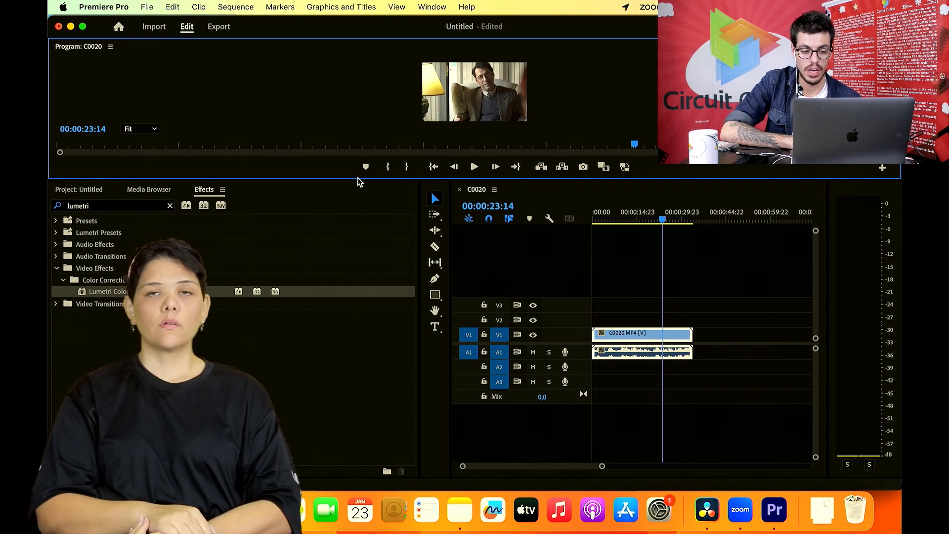
click(360, 255)
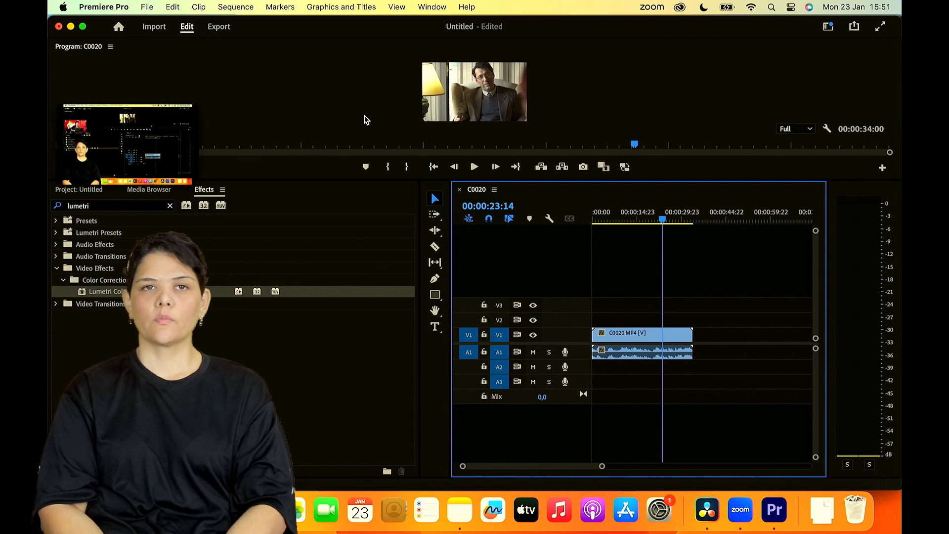
- View the C0020 sequence's settings and leave them without making changes
click(244, 6)
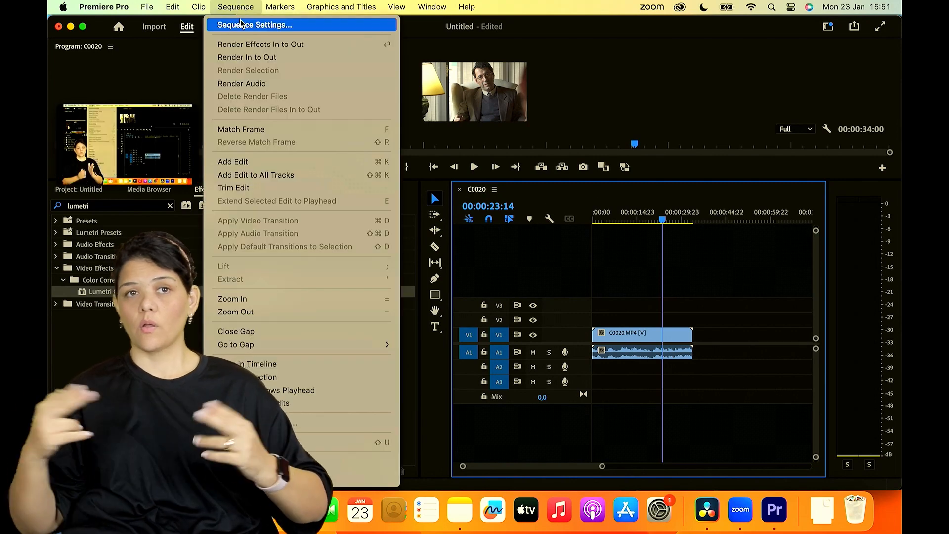
click(240, 25)
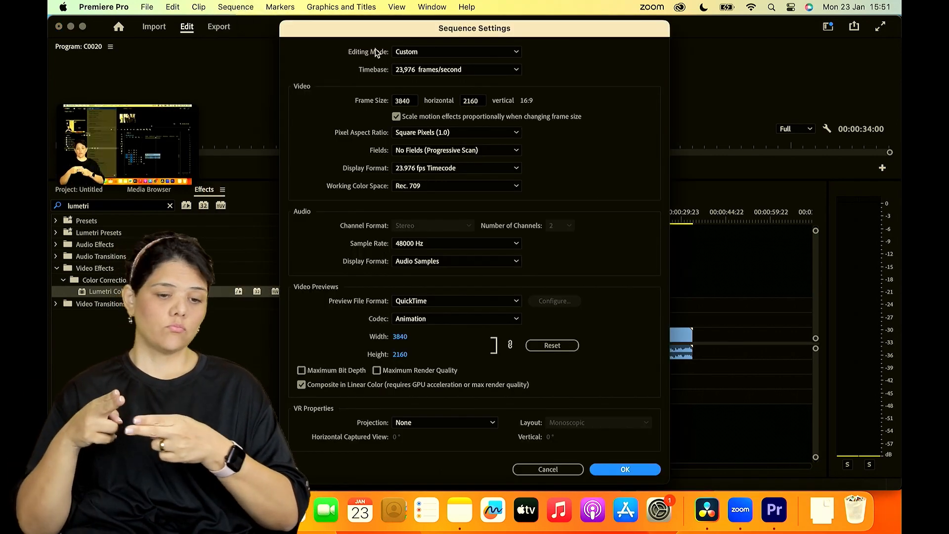
click(527, 469)
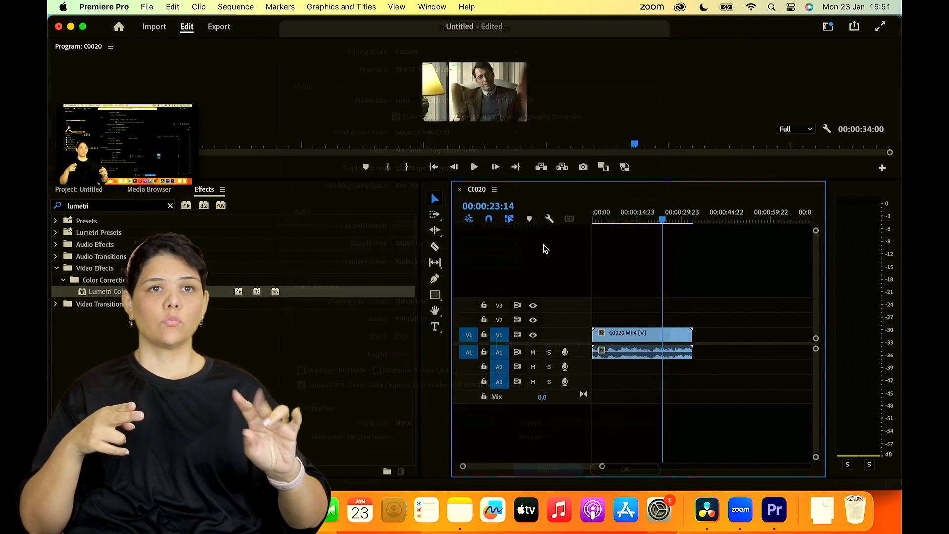
- Reopen the sequence settings and examine the timebase options and frame size, comparing them with the program monitor image
click(236, 7)
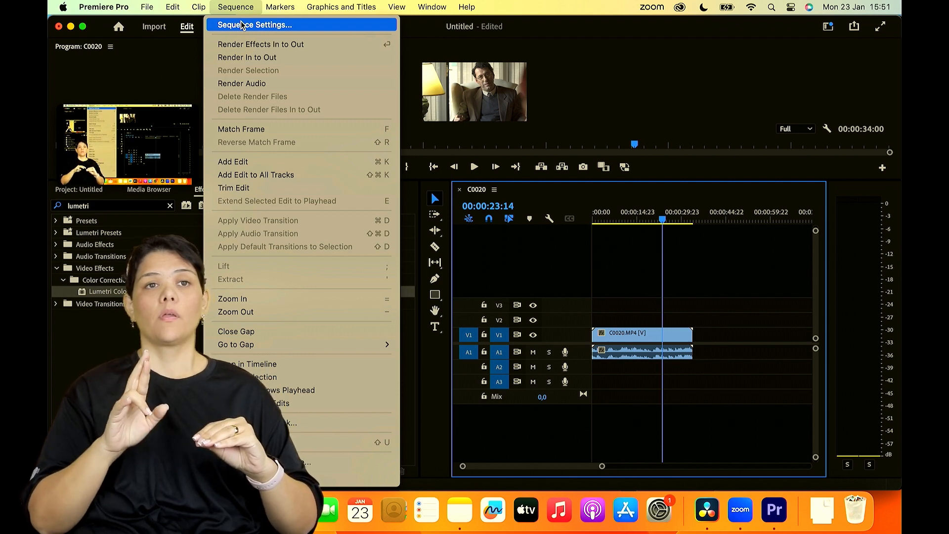
click(241, 25)
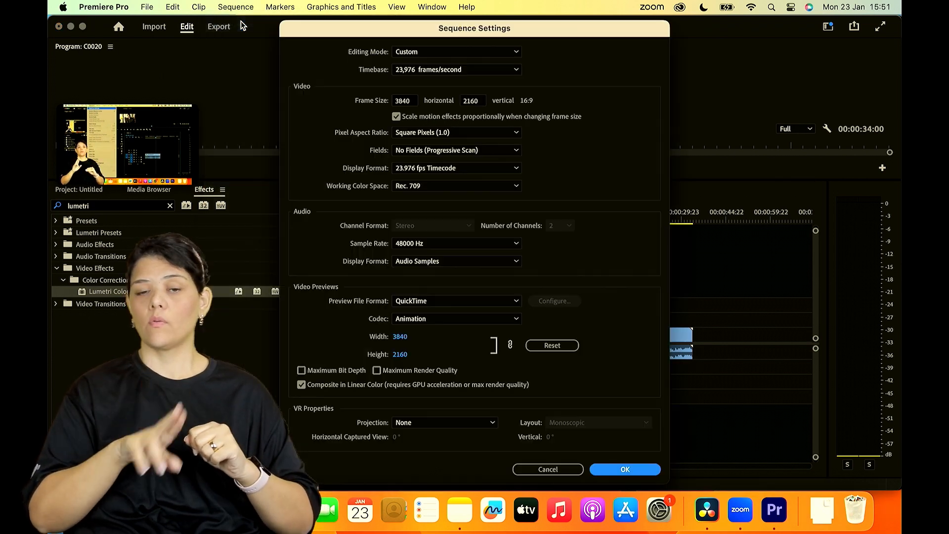
click(422, 72)
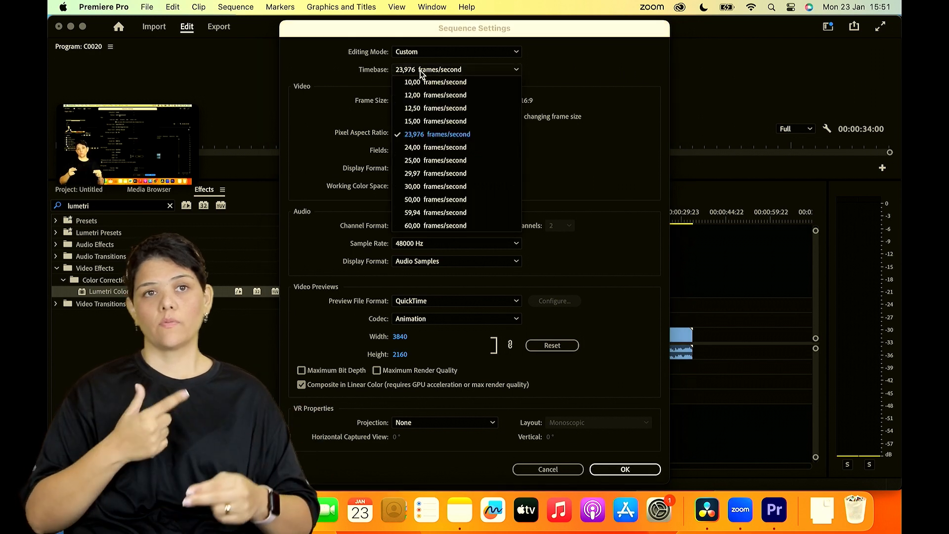
click(436, 134)
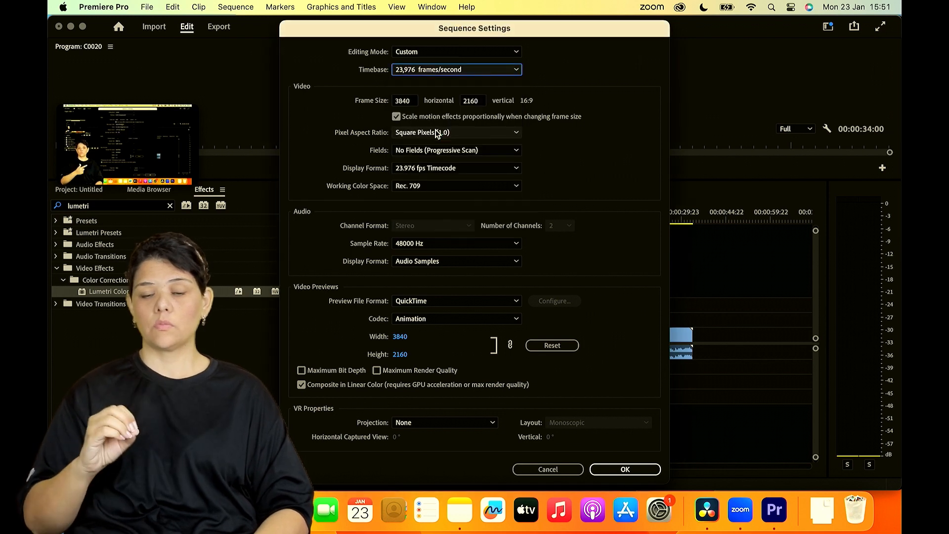
click(414, 102)
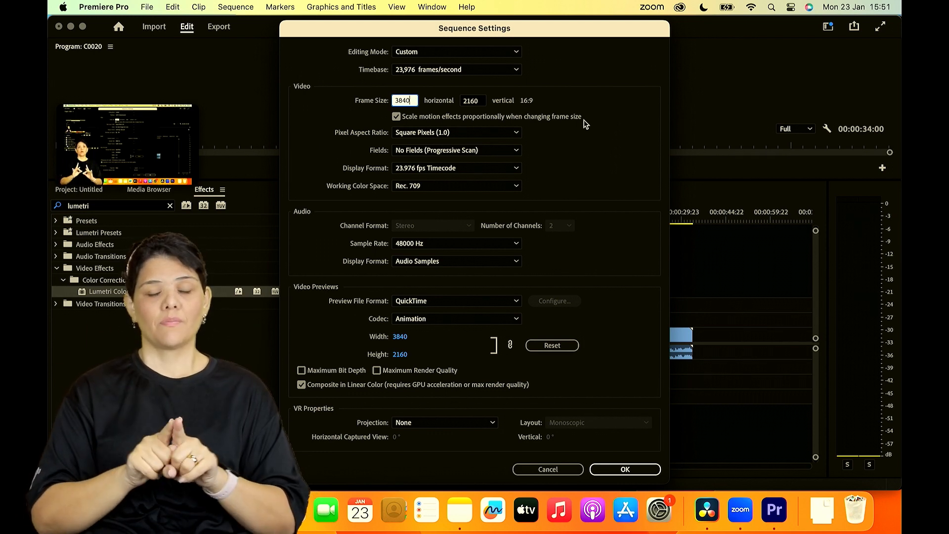
drag(570, 28, 390, 32)
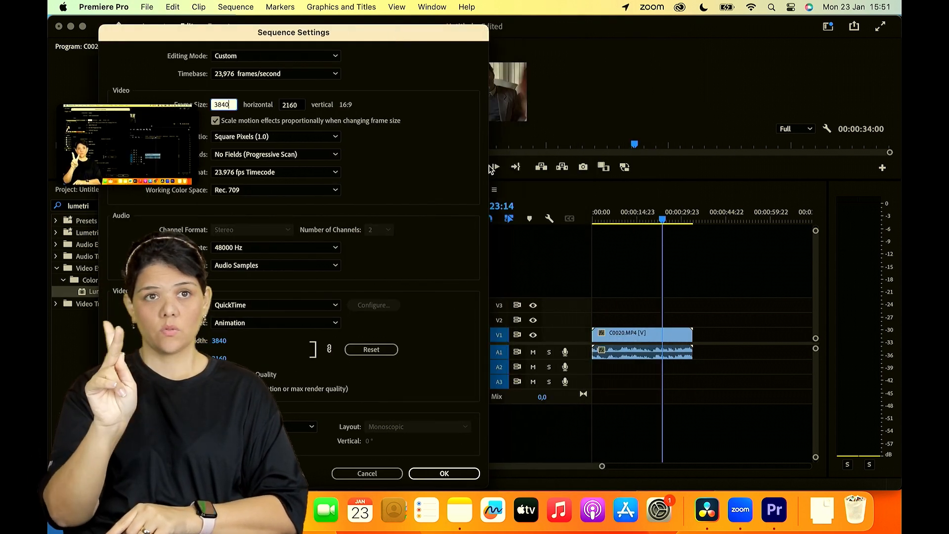
click(429, 42)
drag(313, 44, 239, 29)
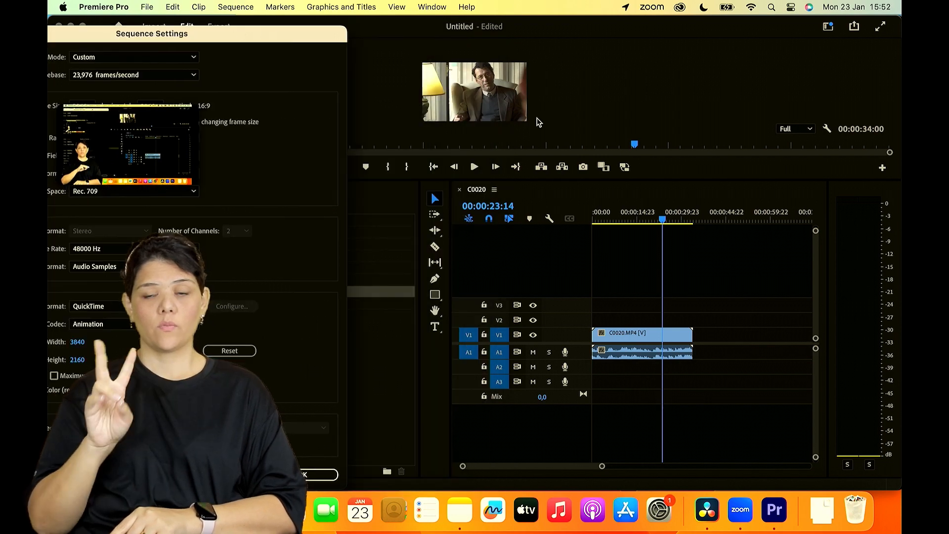
drag(283, 39, 603, 30)
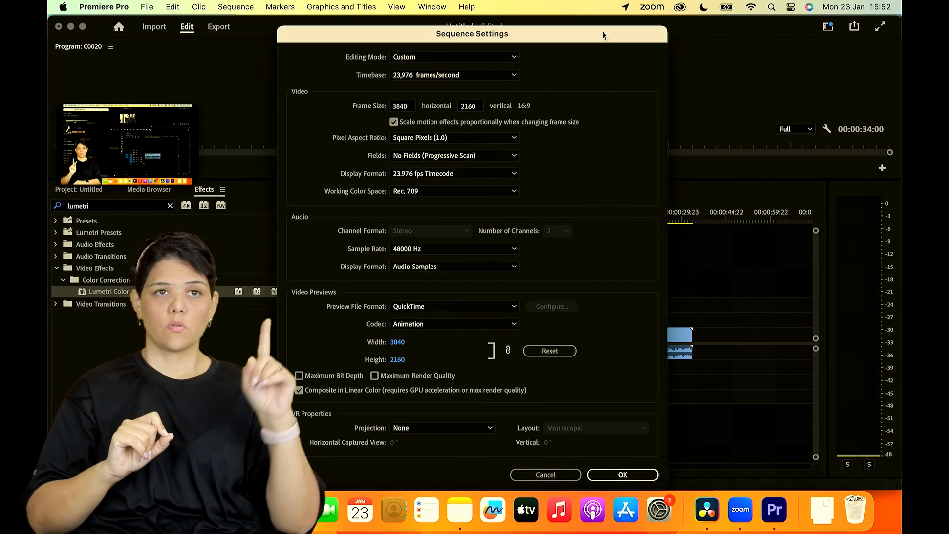
- Set the C0020 sequence's editing mode to HDV 1080p and apply the settings
click(470, 57)
scroll(460, 240, down, 3)
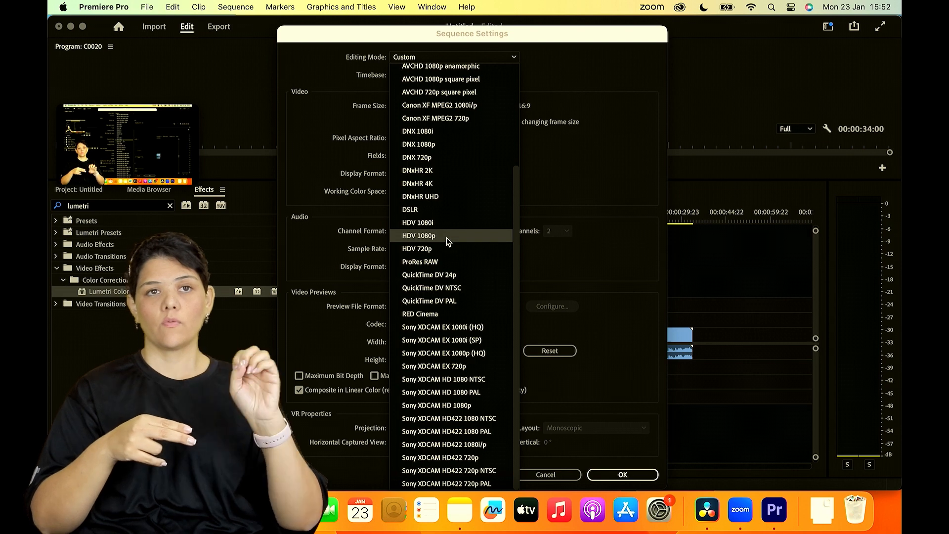
click(448, 241)
drag(567, 28, 352, 17)
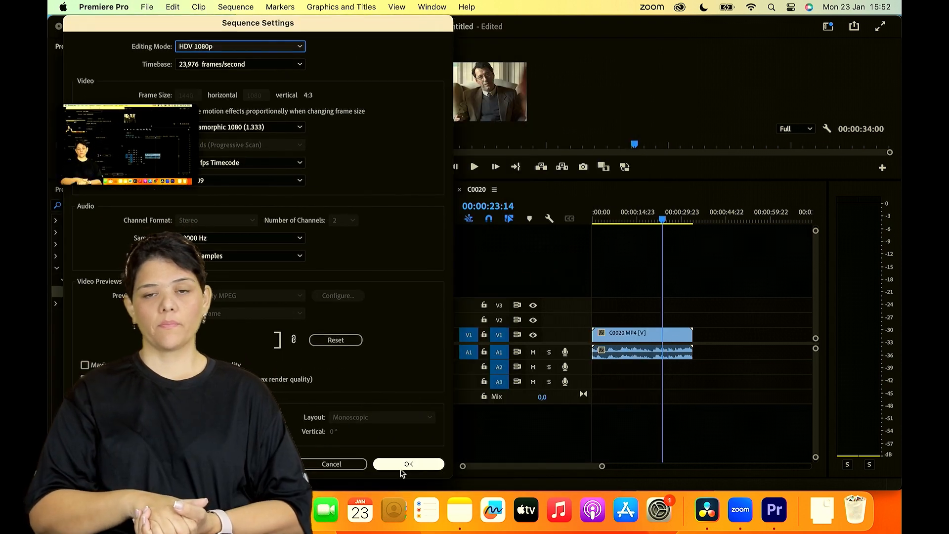
click(403, 466)
click(588, 274)
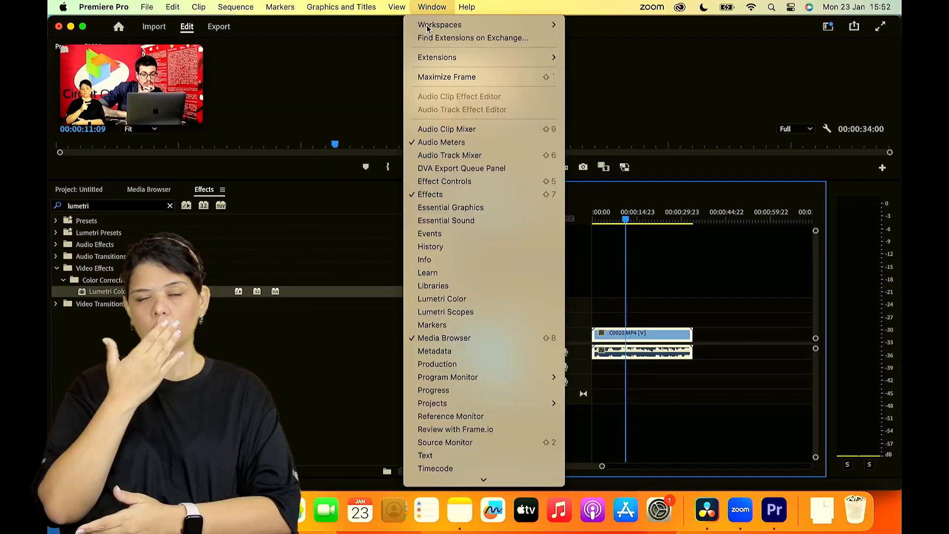
- Show the clip's Effect Controls, expand its Motion properties and set Scale to 50,0
click(447, 181)
drag(151, 84, 150, 293)
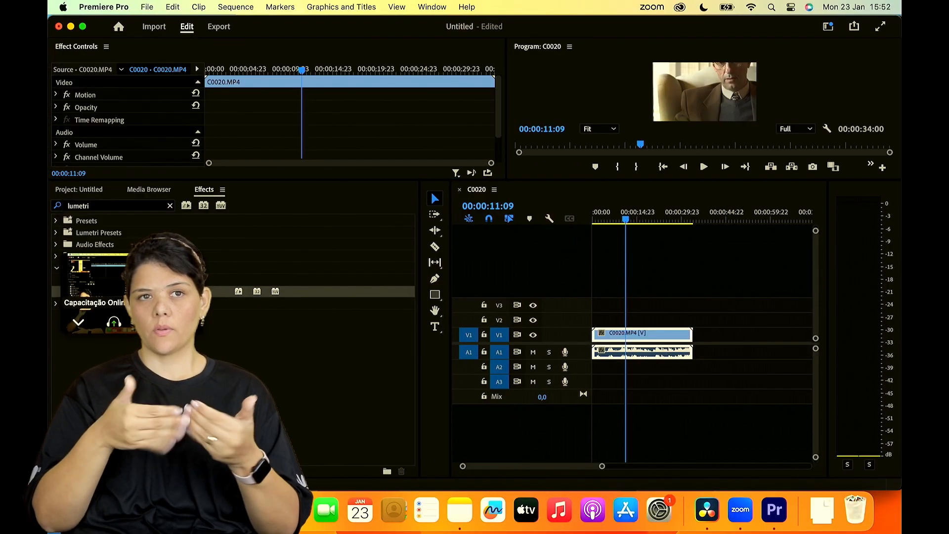
click(56, 94)
drag(132, 120, 119, 120)
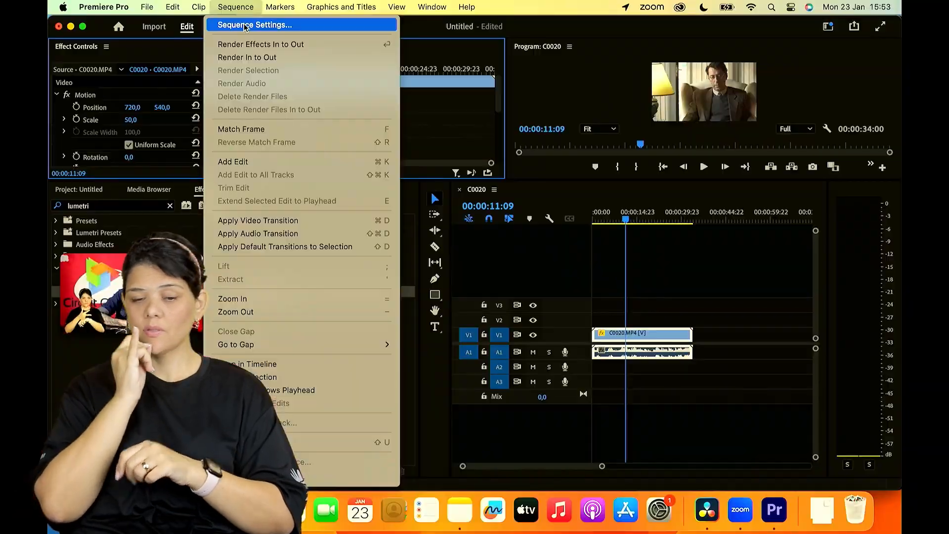
- Open the sequence settings again and set the editing mode to Custom
click(244, 26)
click(445, 52)
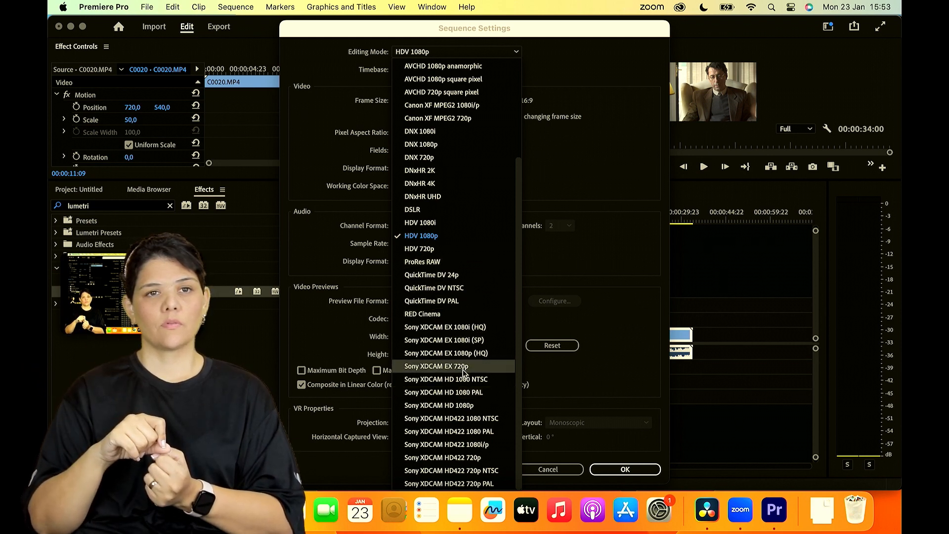
click(607, 272)
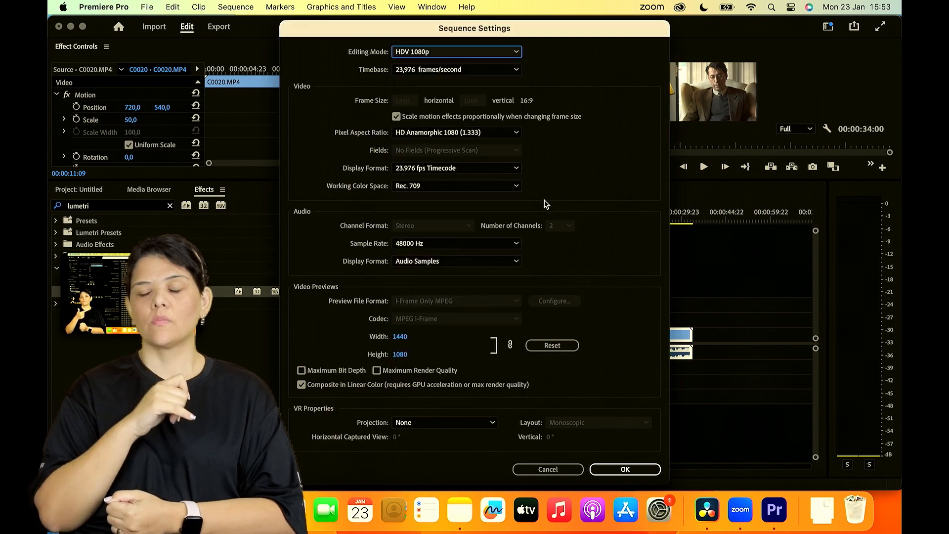
click(451, 56)
scroll(445, 85, up, 10)
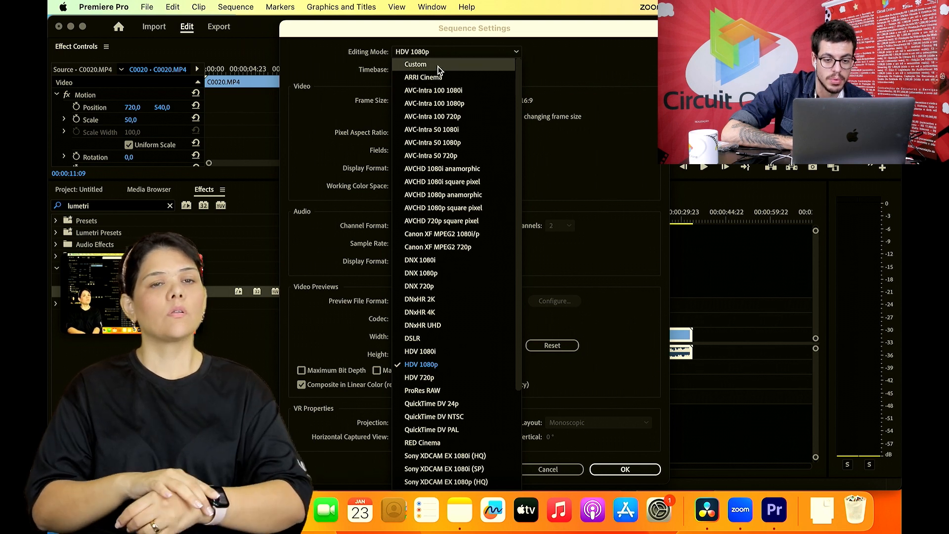
click(439, 71)
- Set the sequence's frame size to 6000 horizontal by 7000 vertical and apply the settings
click(411, 102)
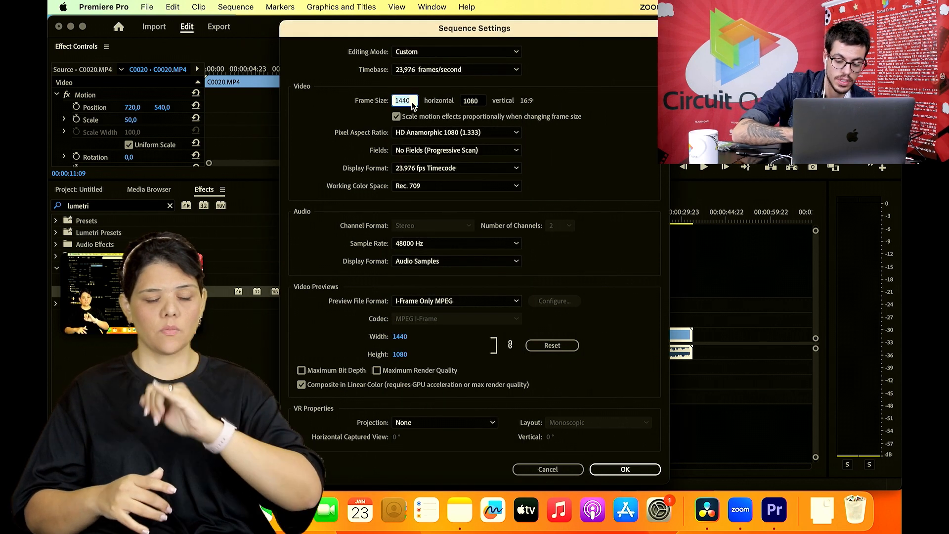
text(6000)
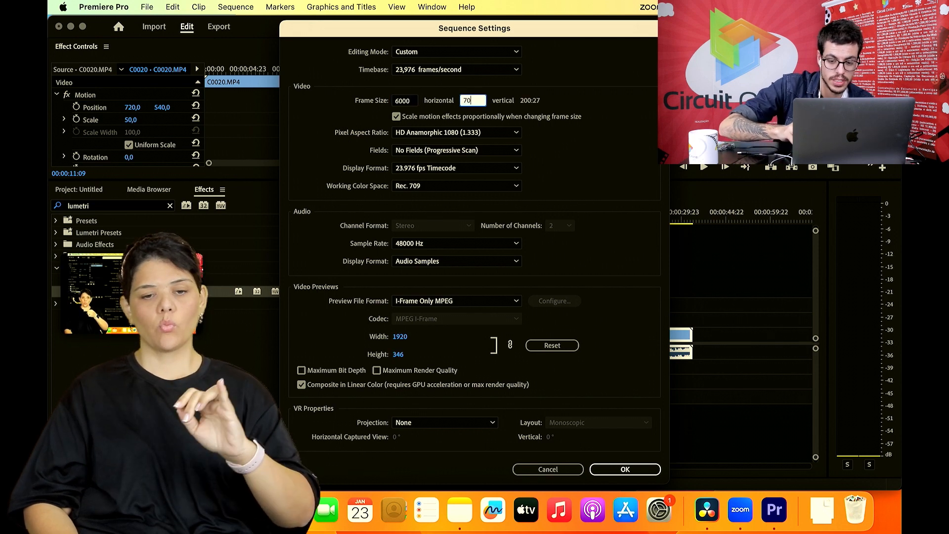
key(Return)
key(Return)
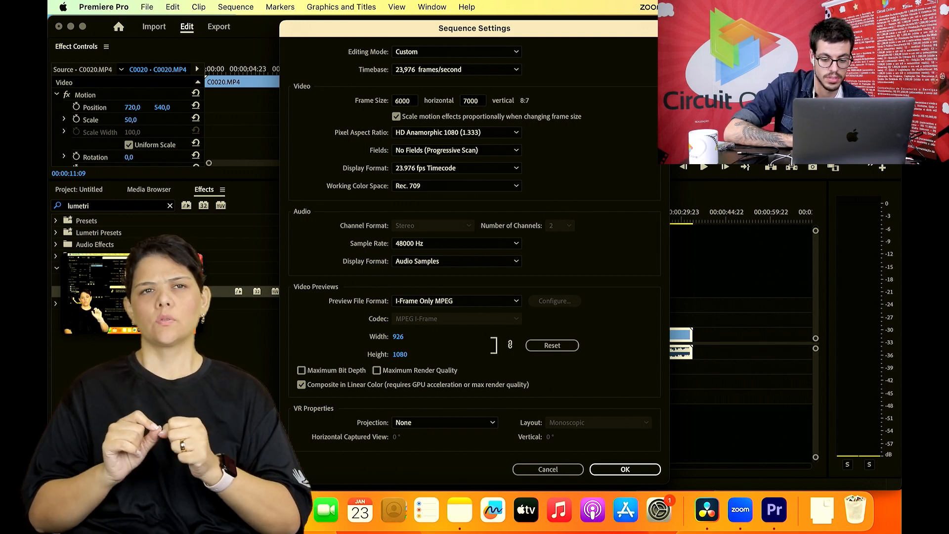
key(Return)
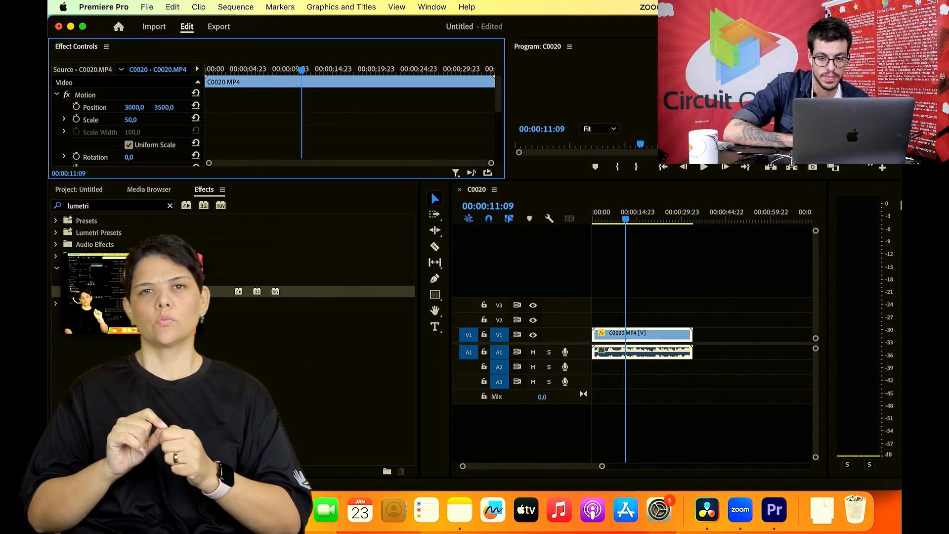
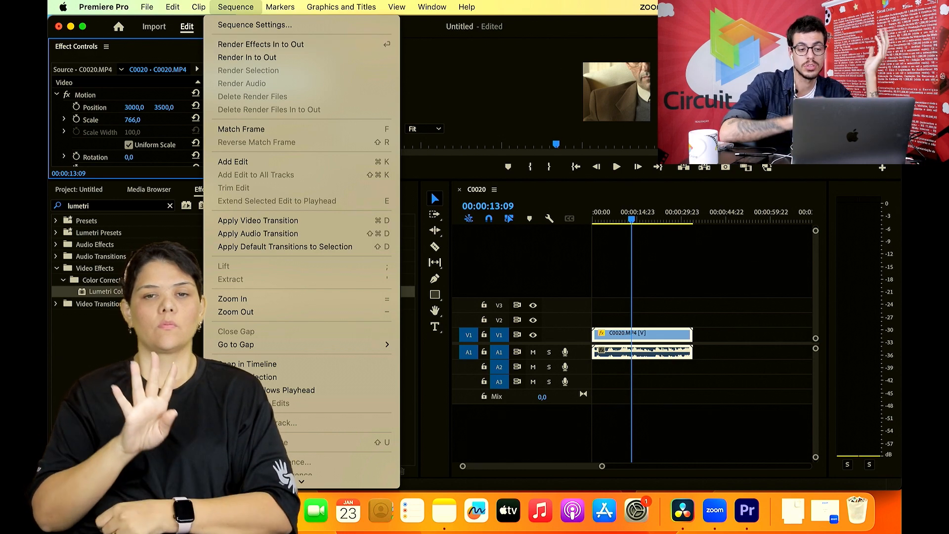
- Set the C0020 sequence's editing mode back to HDV 1080p and apply it, accepting deletion of the preview files
click(257, 25)
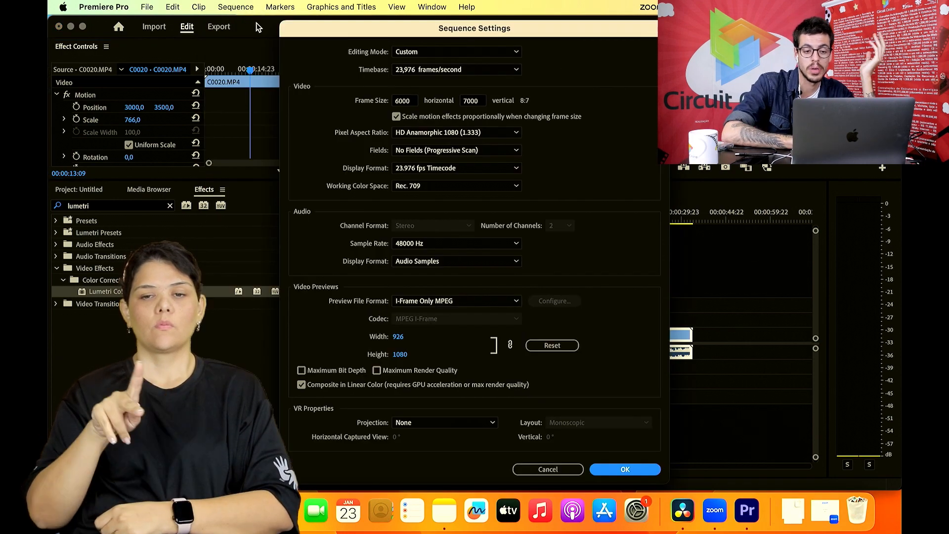
click(409, 103)
click(420, 51)
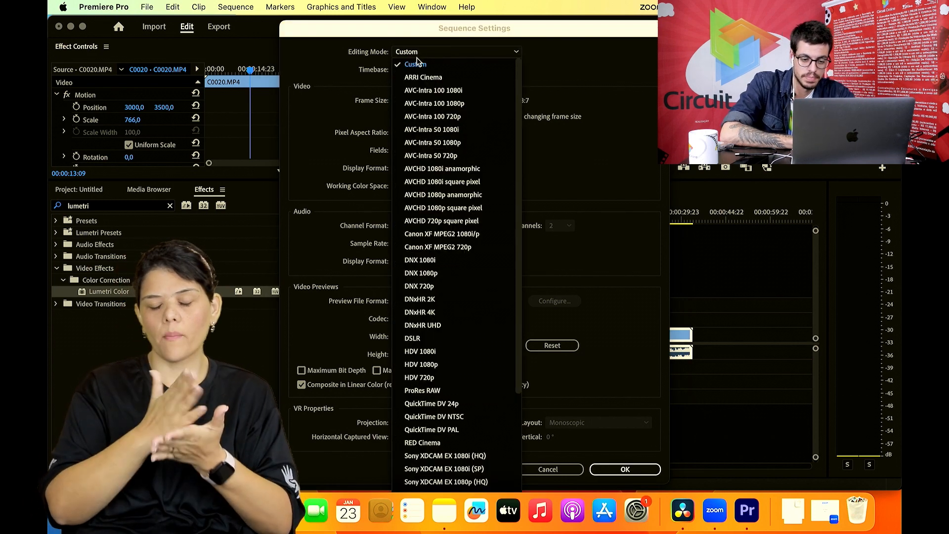
click(442, 365)
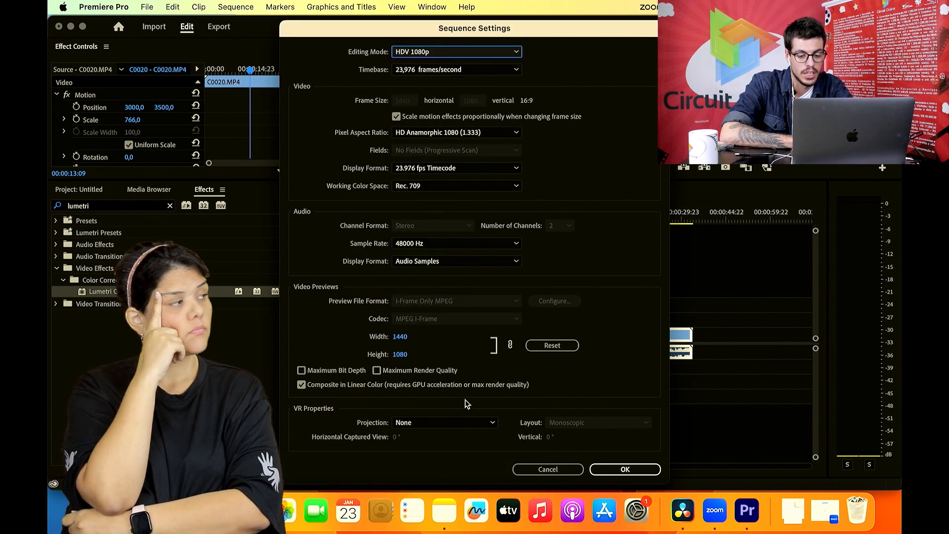
click(612, 469)
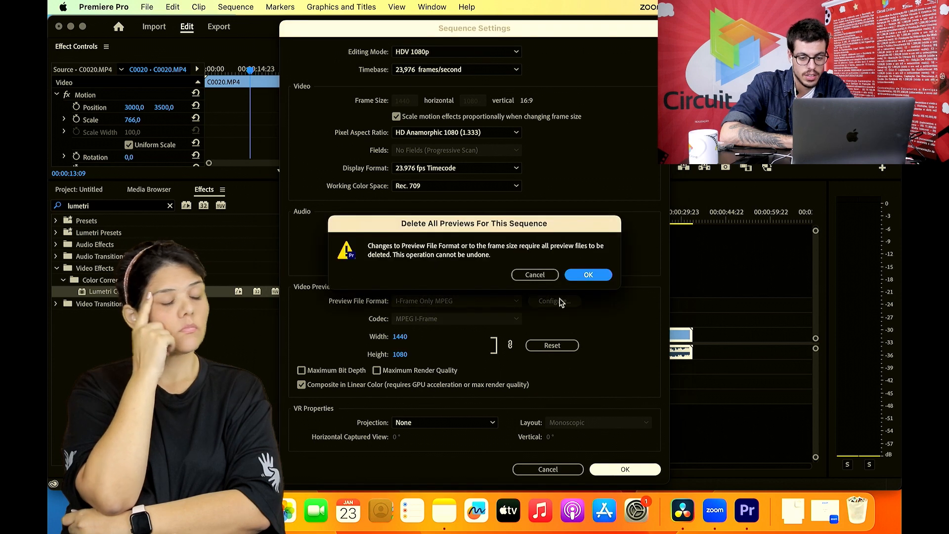
click(581, 277)
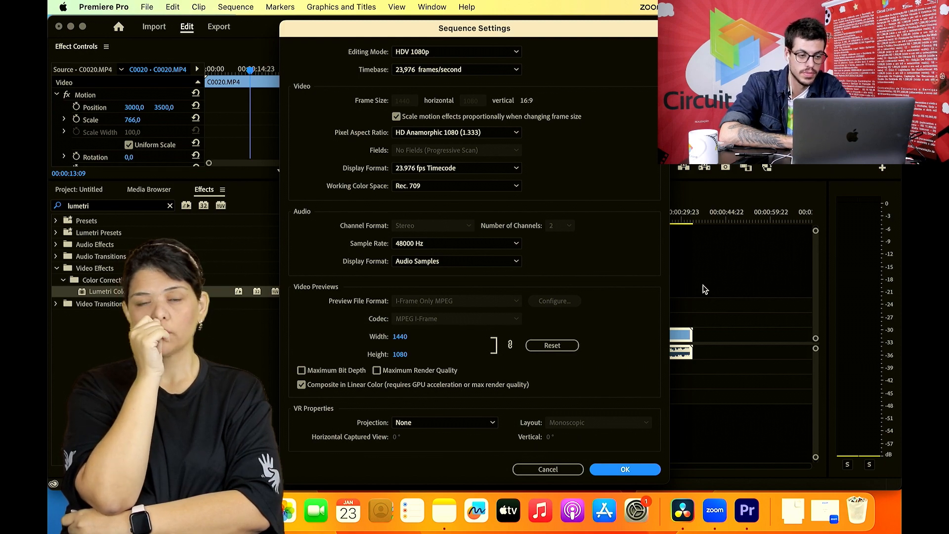
key(Return)
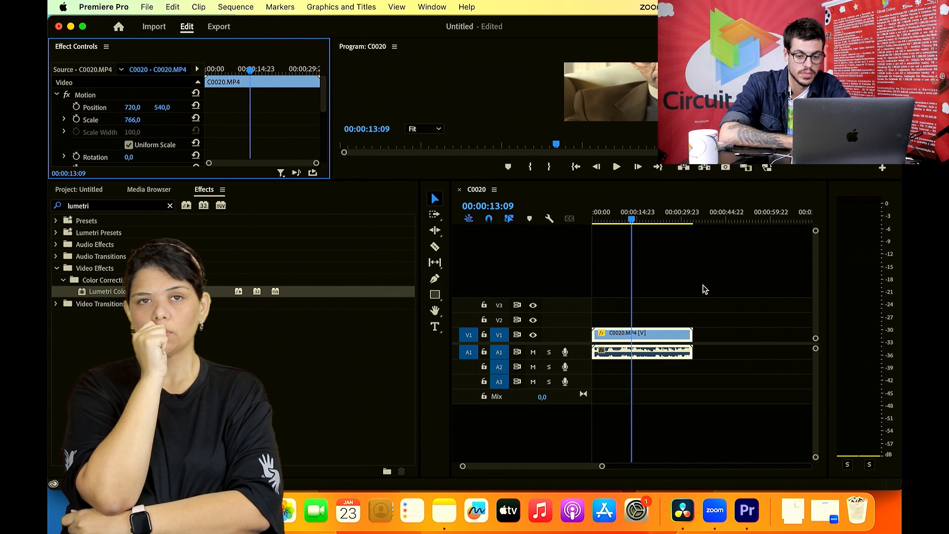
- Try out different Scale values on the C0020.MP4 clip, from 0,0 through 100, and settle on 53,0
scroll(705, 289, down, 5)
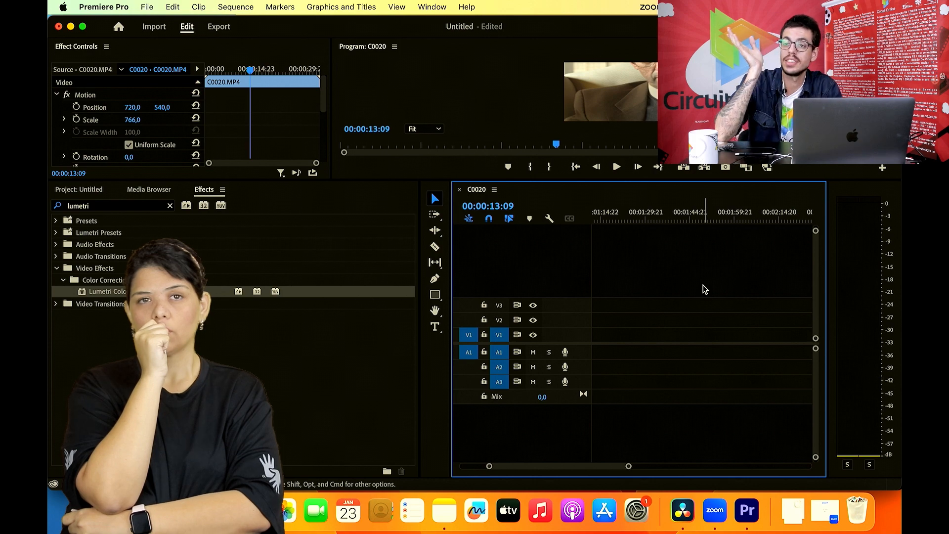
scroll(706, 289, up, 5)
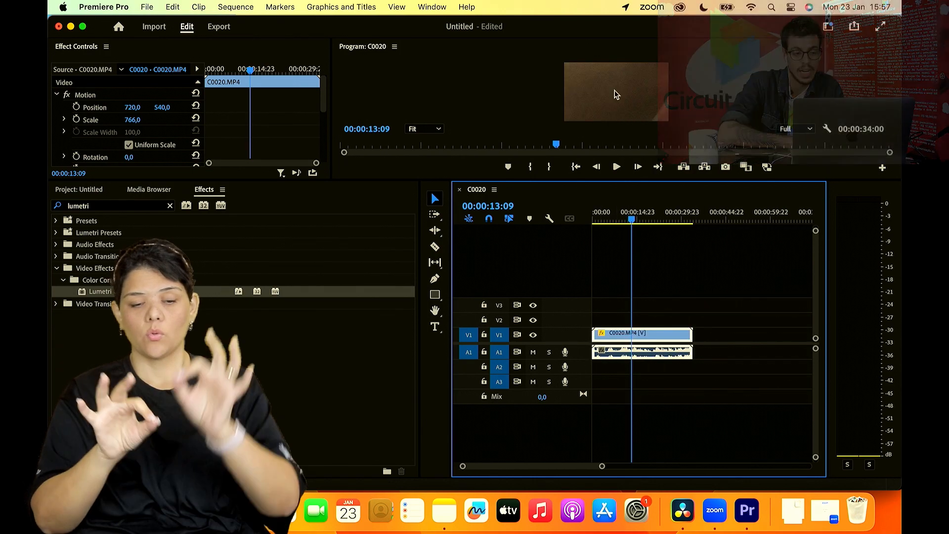
drag(133, 120, 59, 120)
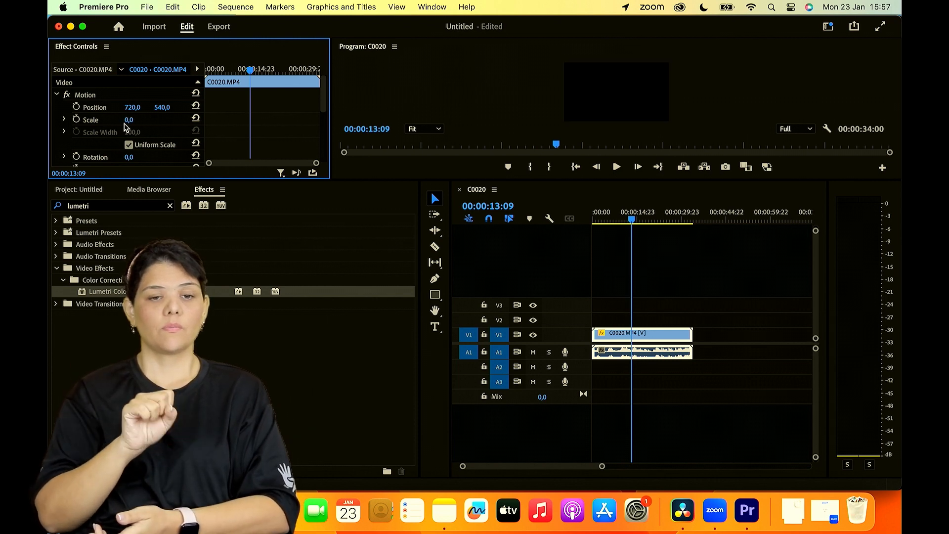
click(141, 119)
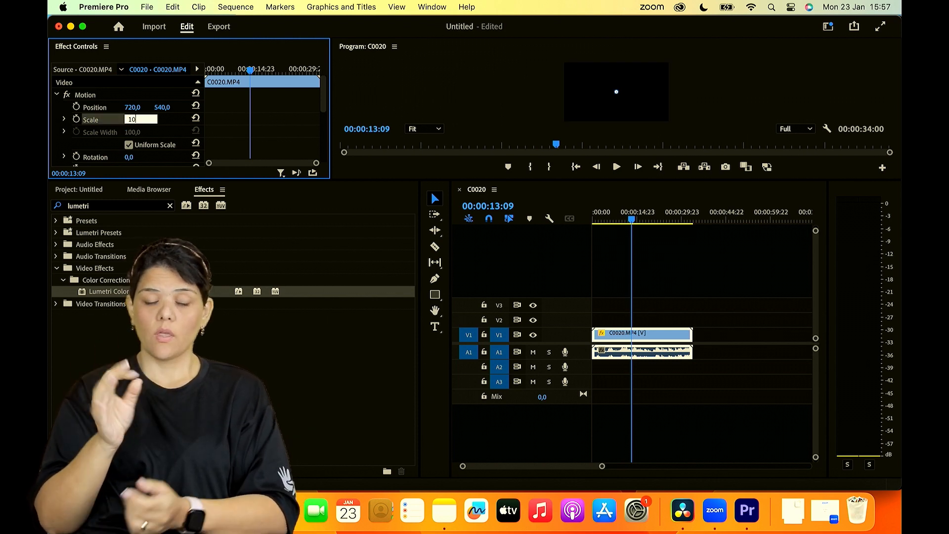
text(100)
key(Return)
drag(133, 120, 106, 120)
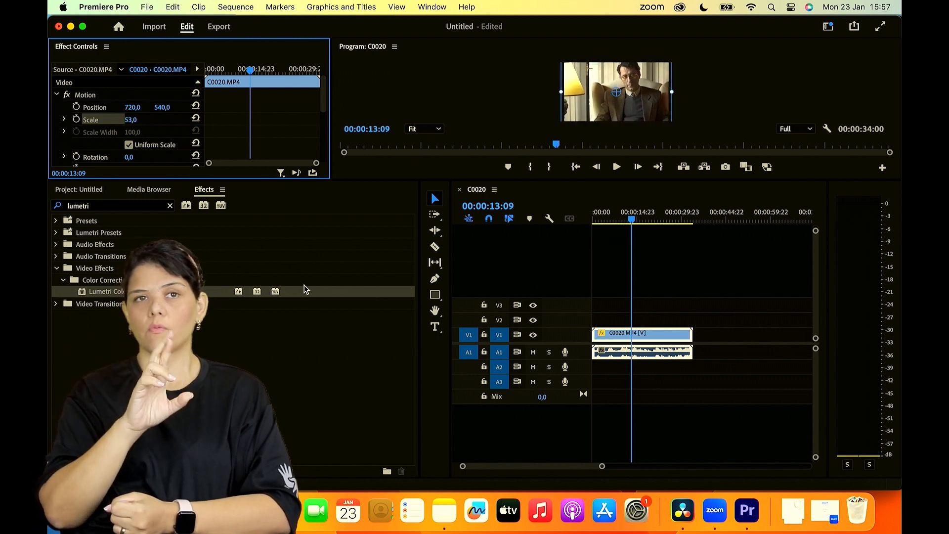
- Enlarge the Program monitor and Effect Controls by shrinking the timeline area below them
click(303, 326)
click(661, 321)
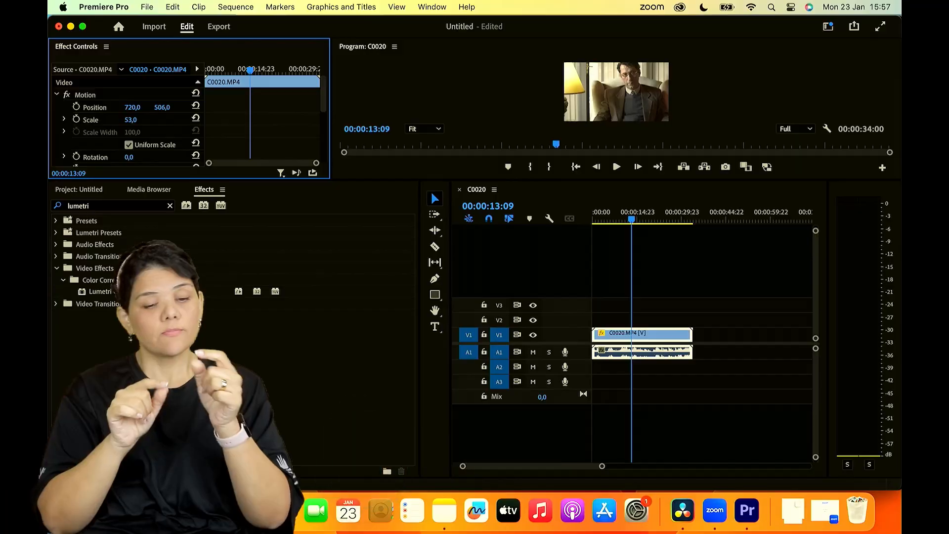
click(555, 182)
drag(556, 180, 446, 366)
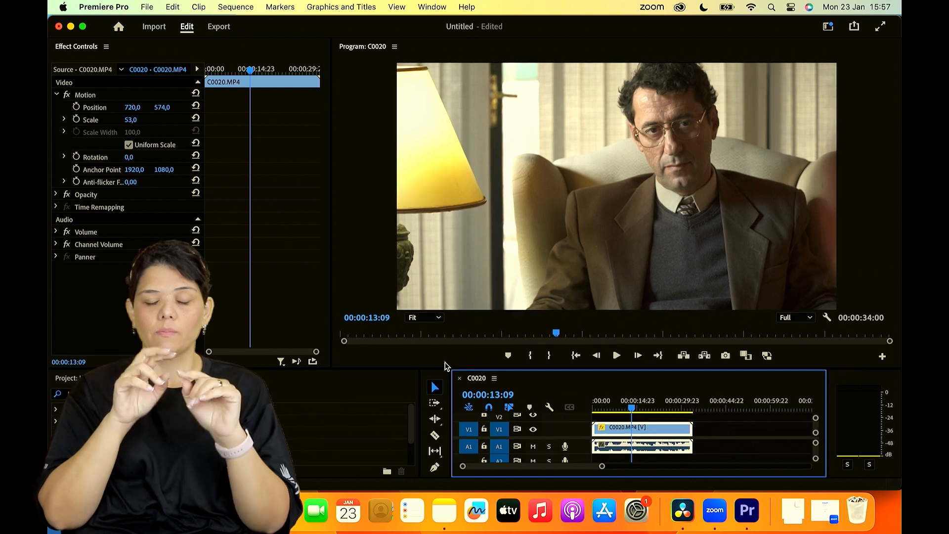
- Reframe the clip by setting its Scale to 54,0 and its vertical Position to 537,0
mouse_move(165, 113)
mouse_down()
mouse_move(129, 121)
mouse_move(175, 108)
mouse_move(150, 107)
mouse_up()
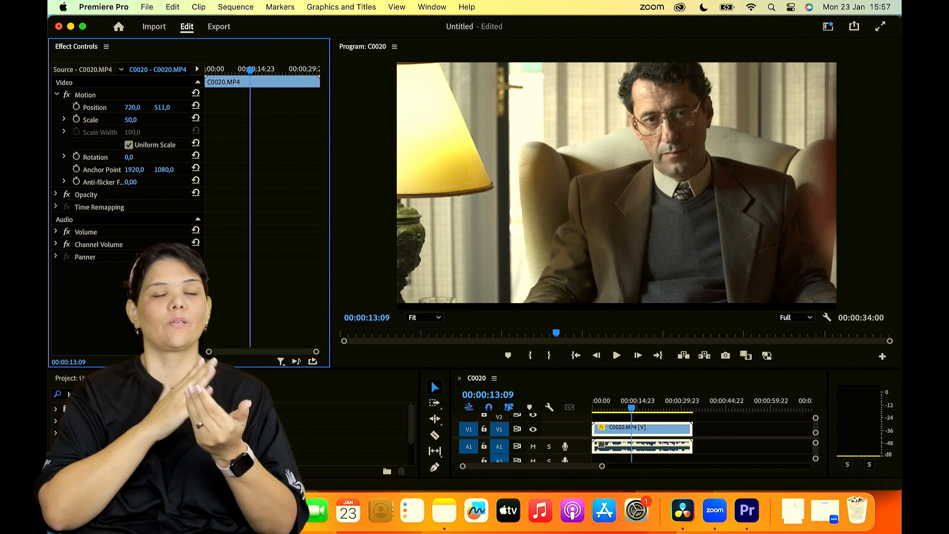
drag(151, 108, 165, 107)
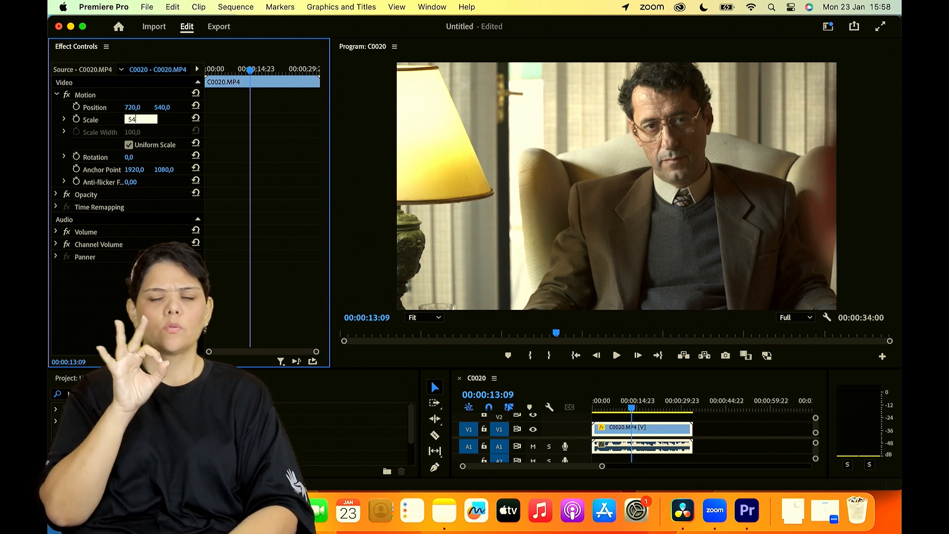
key(Return)
mouse_move(172, 108)
mouse_down()
mouse_move(181, 107)
mouse_move(165, 107)
mouse_up()
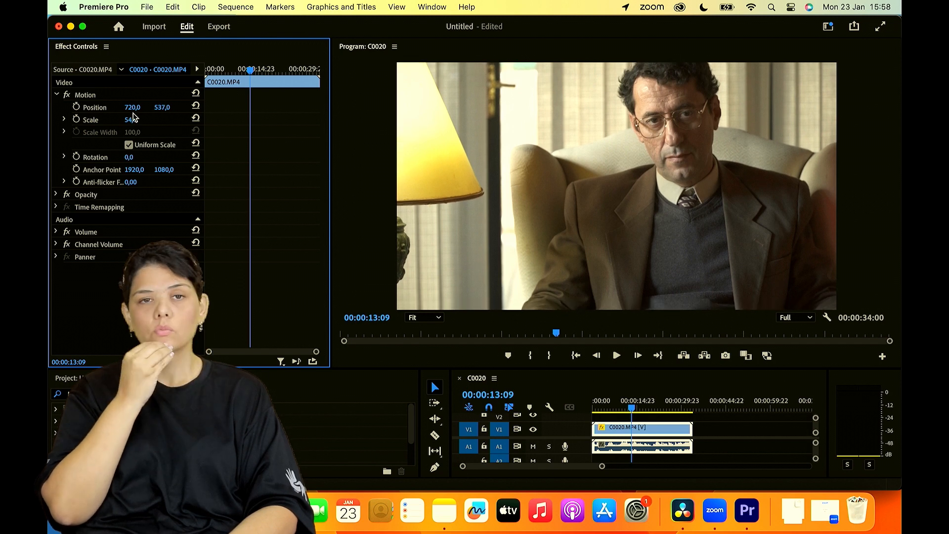
- Keyframe the clip's Scale with 54,0 and 59,0, placing the 59,0 keyframe at the clip's start and the 54,0 keyframe at its end
drag(231, 73, 159, 80)
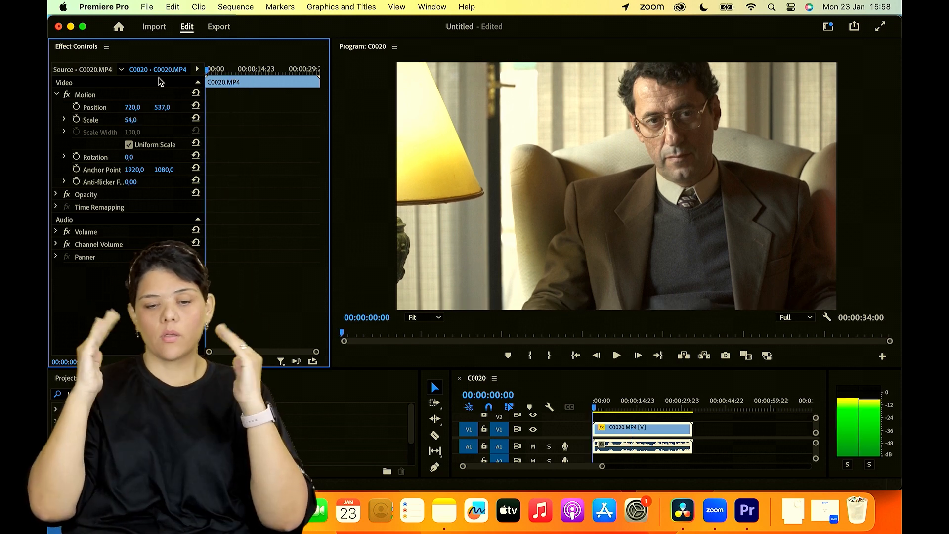
click(76, 119)
click(249, 78)
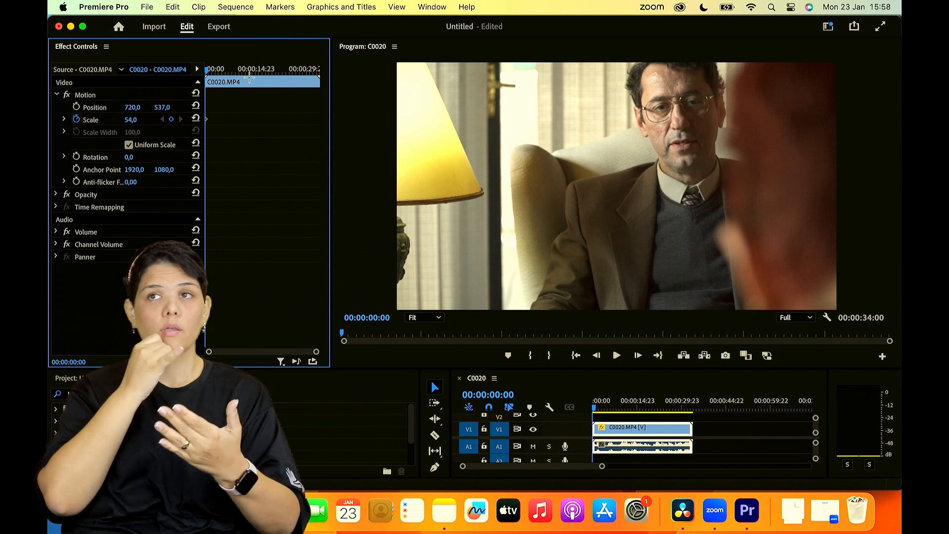
click(243, 71)
click(172, 119)
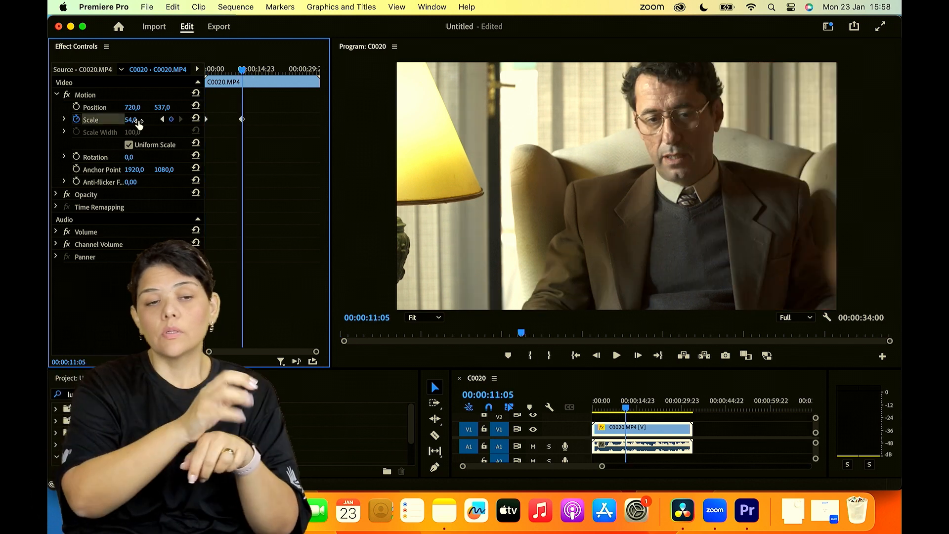
drag(131, 120, 133, 119)
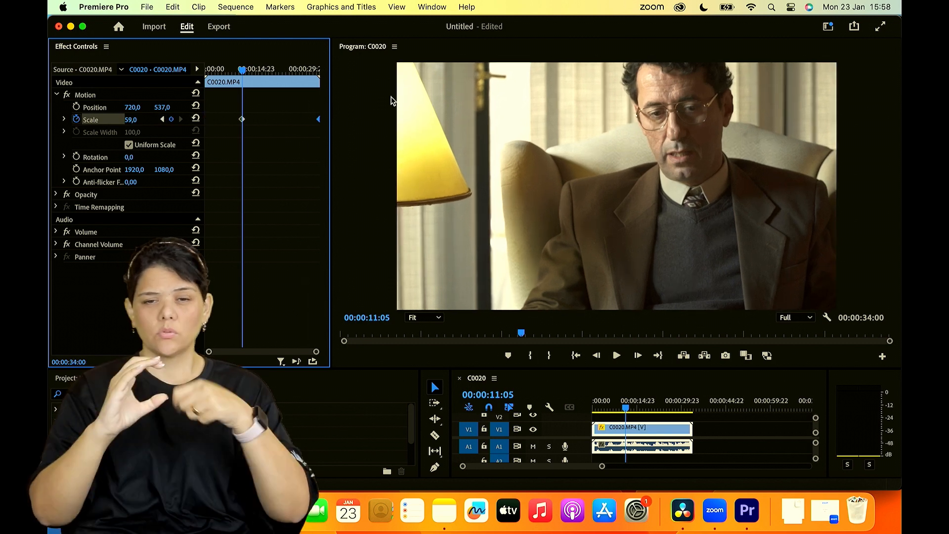
drag(244, 120, 191, 122)
- Play the Scale animation from the clip's start and mute audio track A1
drag(258, 55, 190, 75)
key(space)
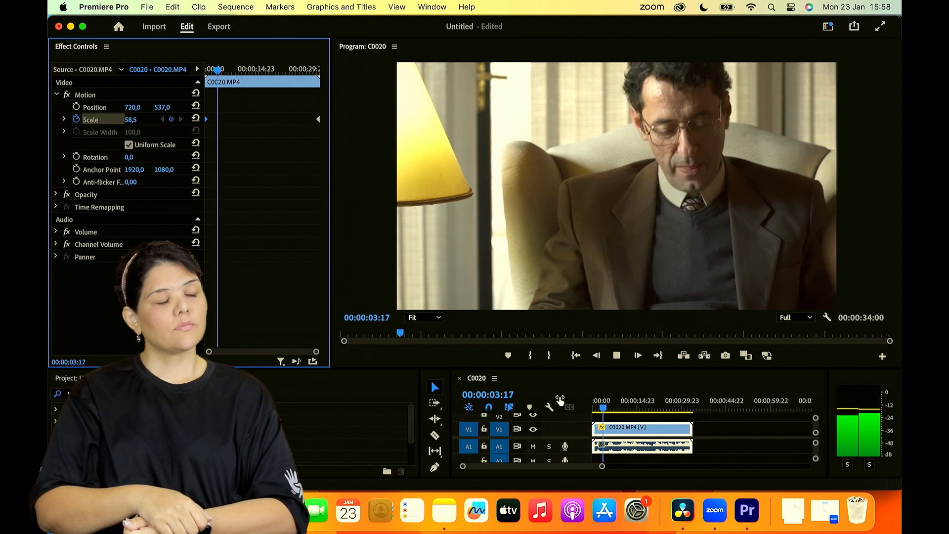
click(533, 446)
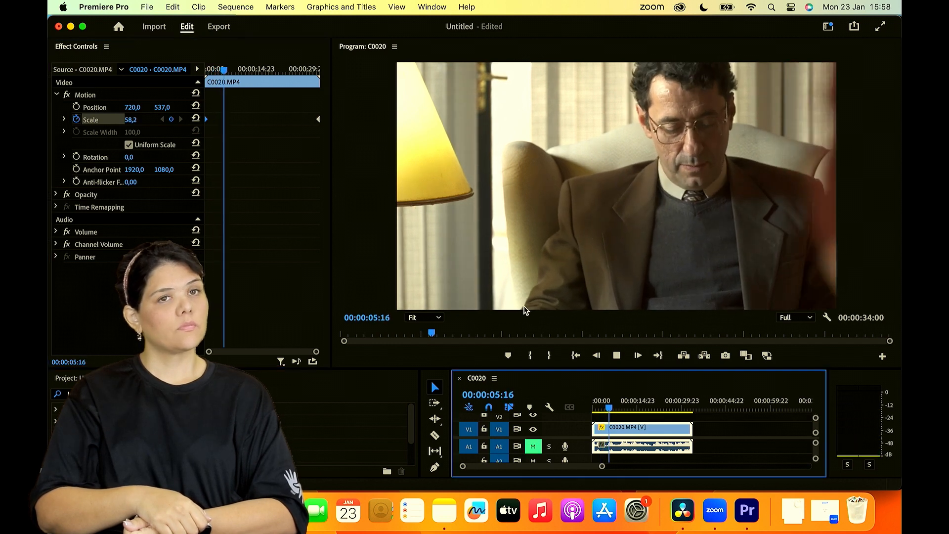
key(space)
- Move the ending Scale keyframe to 00:00:20:21 with a value of 53,0 and set the starting keyframe to 76,0
click(322, 128)
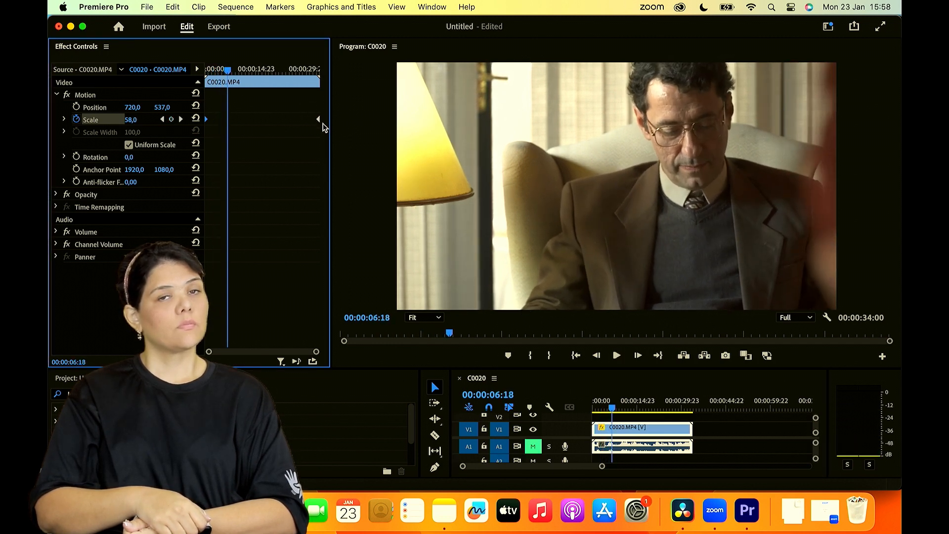
drag(318, 121, 275, 120)
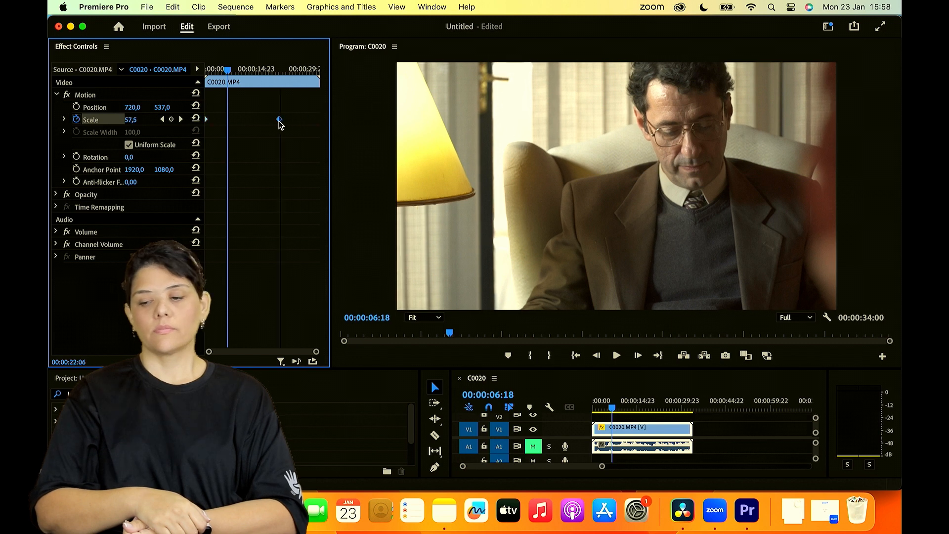
click(181, 119)
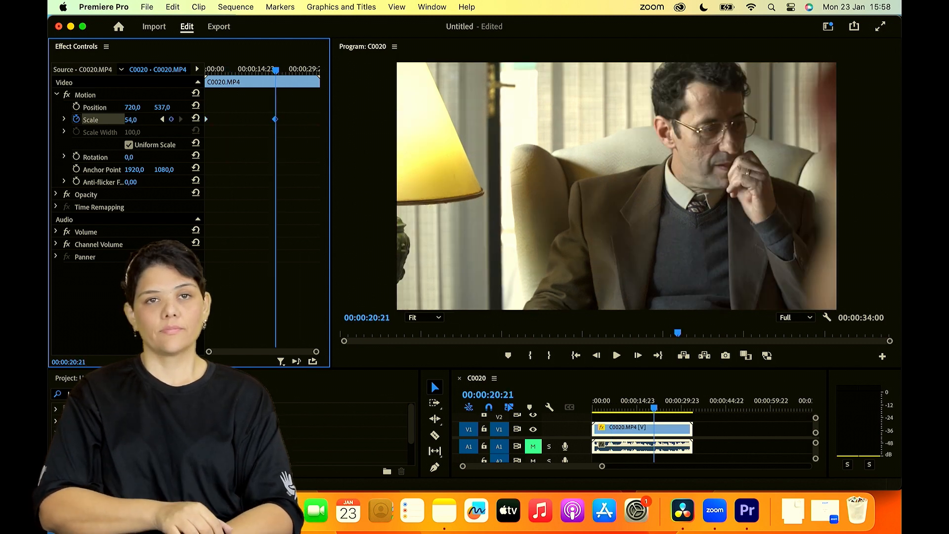
mouse_move(127, 120)
mouse_down()
mouse_move(116, 120)
mouse_move(130, 119)
mouse_up()
click(163, 119)
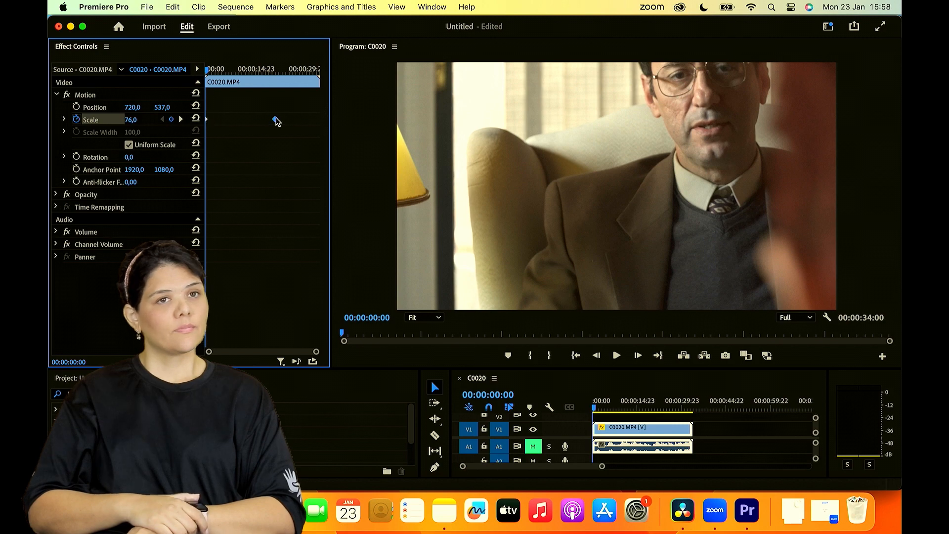
- Shorten the zoom-out by moving the ending Scale keyframe to 00:00:08:19, and play it from the clip's start
key(space)
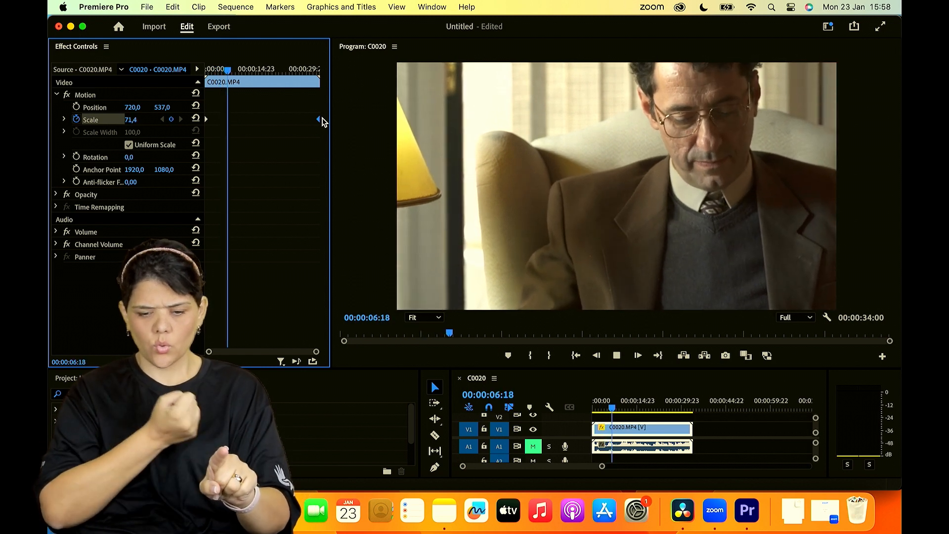
key(space)
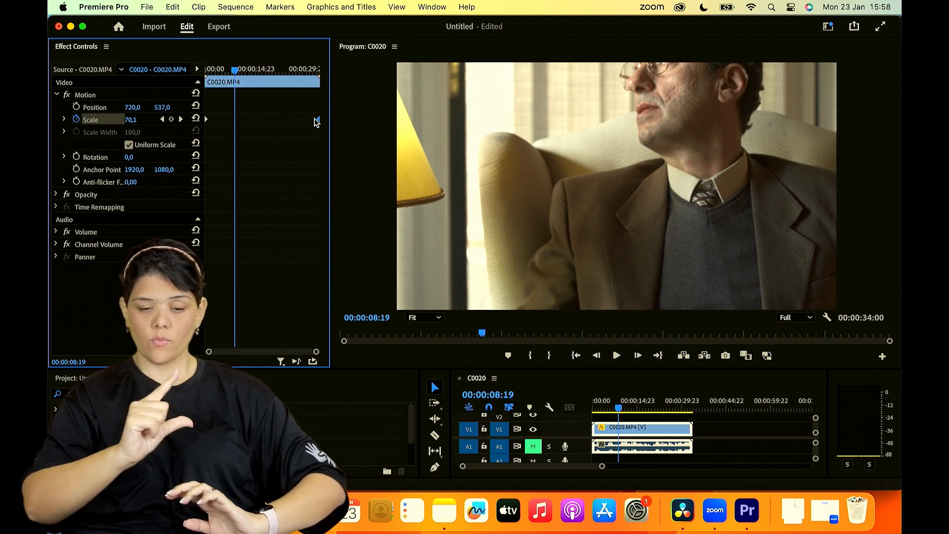
drag(318, 120, 238, 128)
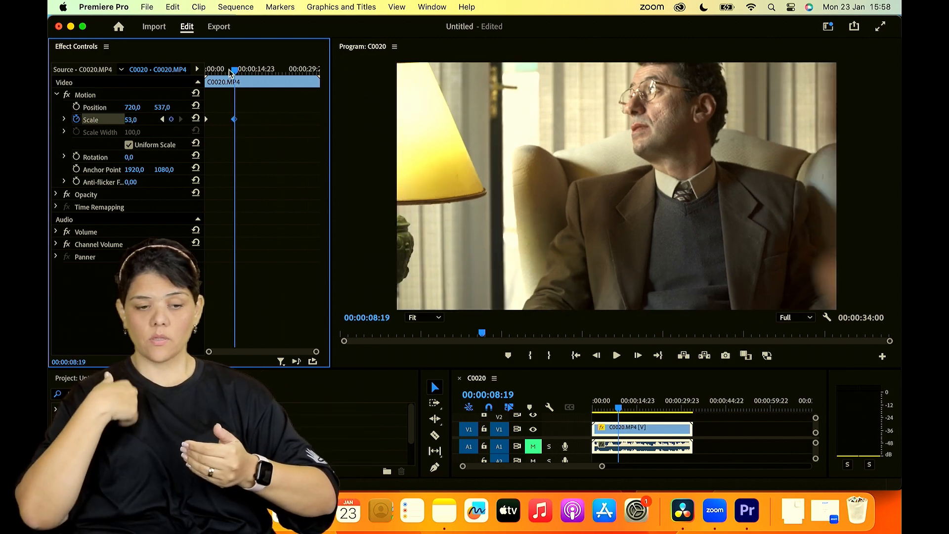
drag(230, 73, 198, 73)
key(space)
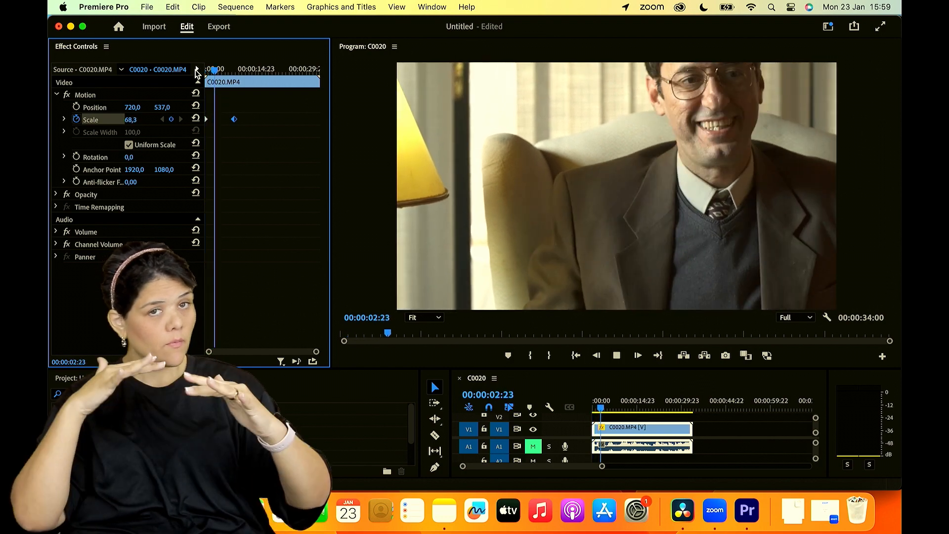
key(space)
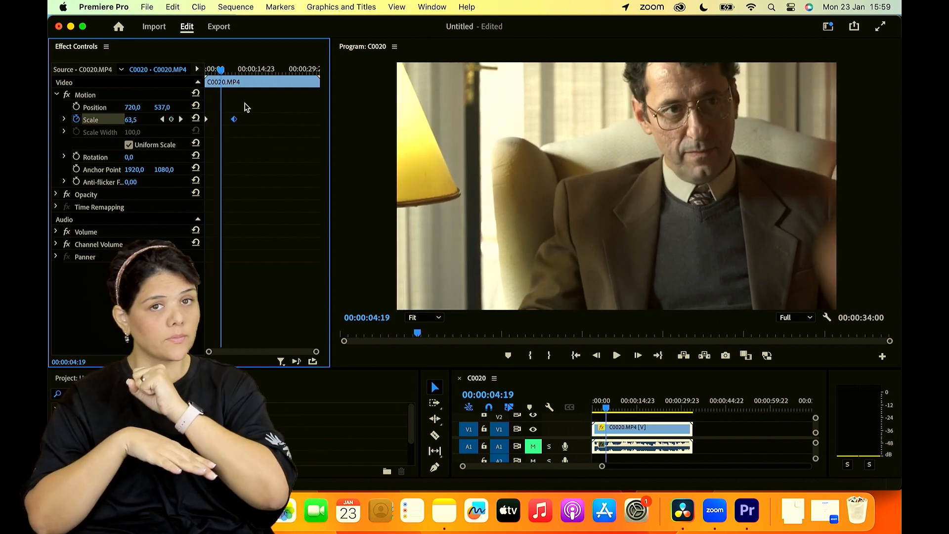
- Move the ending Scale keyframe to about 00:00:03:12 and play the faster zoom-out from the start
drag(235, 121, 217, 120)
key(Home)
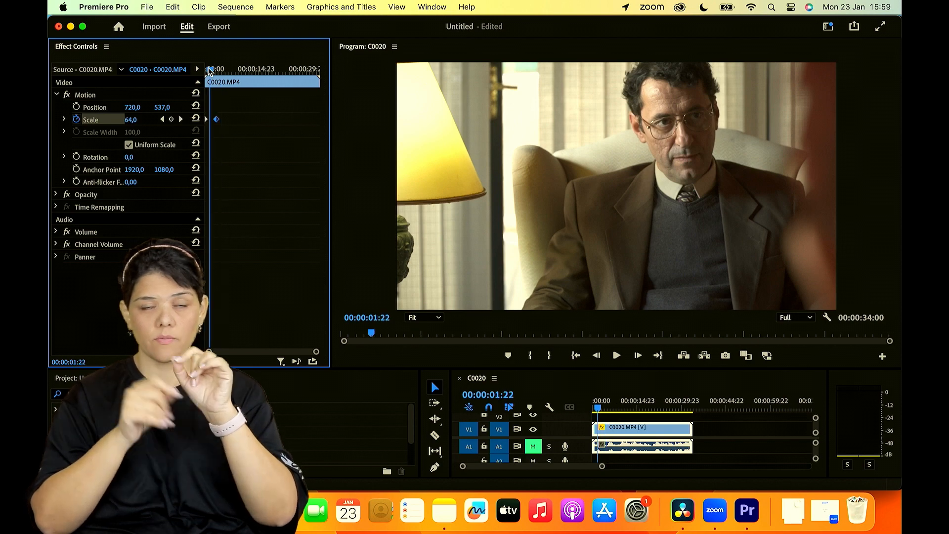
key(space)
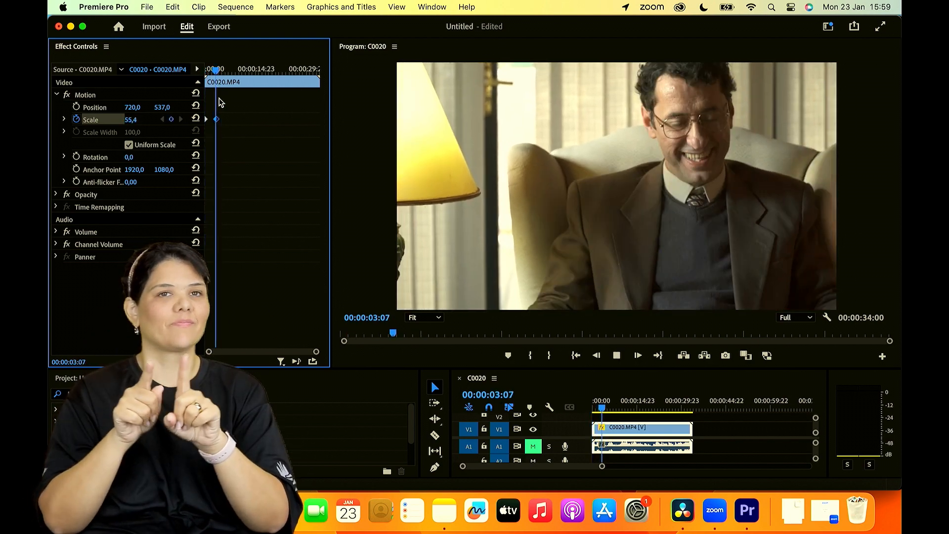
key(space)
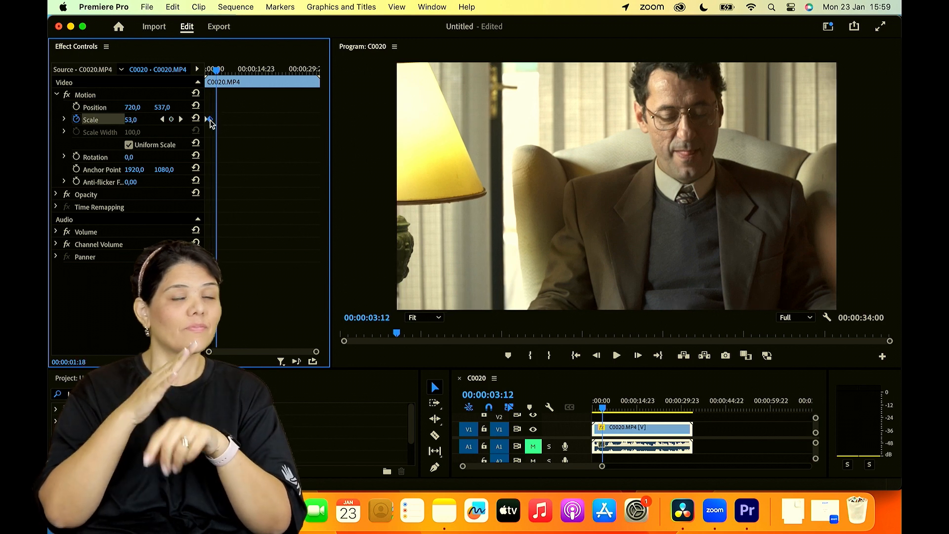
- Move the ending Scale keyframe to about 00:00:01:18 and replay the clip from its start
key(Home)
key(space)
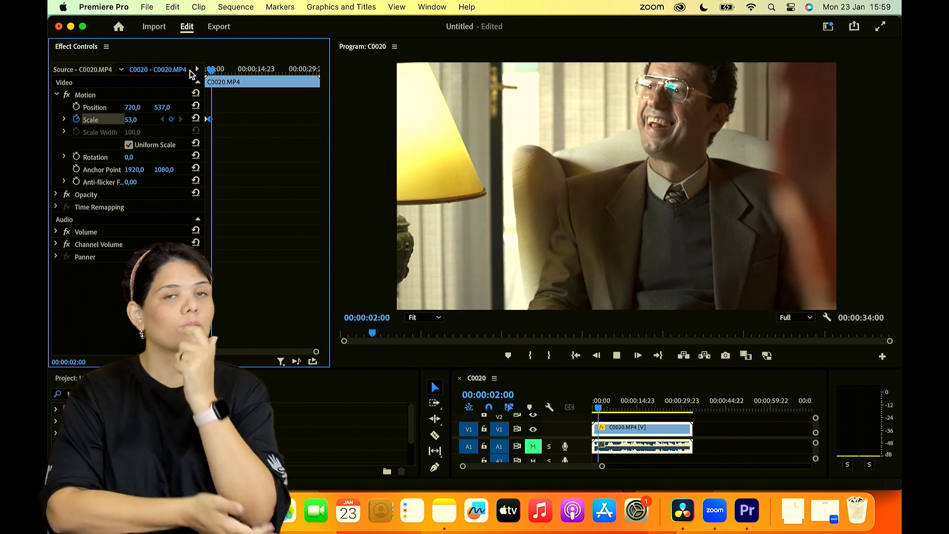
key(space)
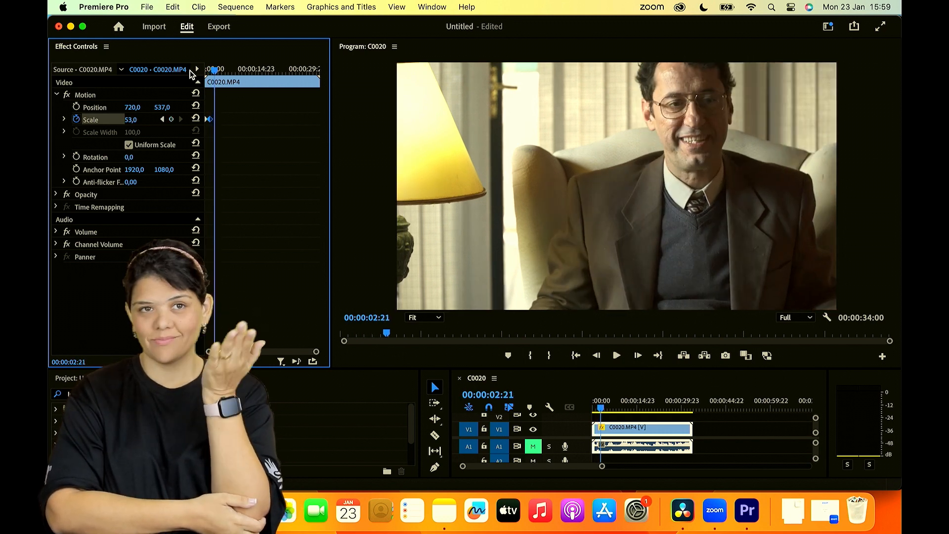
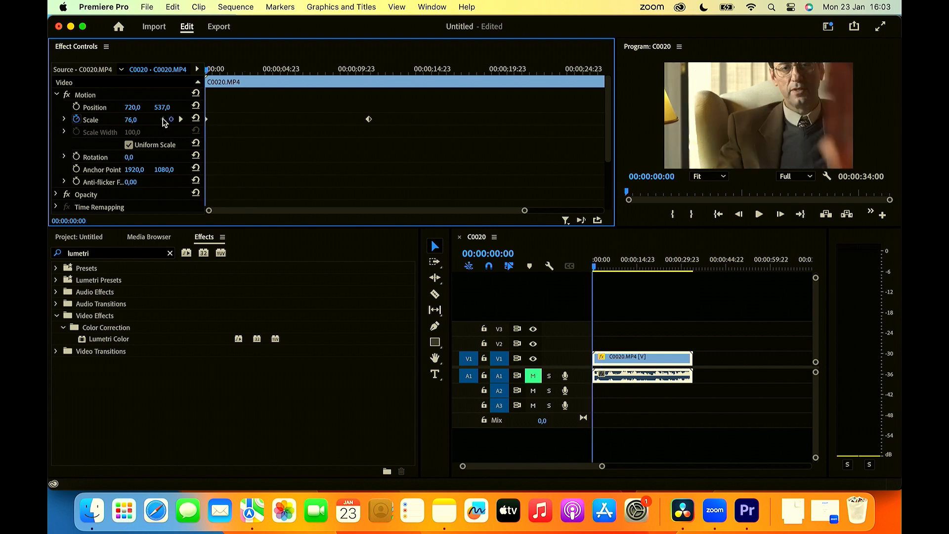
- Set the starting Scale keyframe to 62,0 and compare the framing at the starting and ending keyframes
mouse_move(131, 119)
mouse_down()
mouse_move(121, 119)
mouse_move(142, 119)
mouse_up()
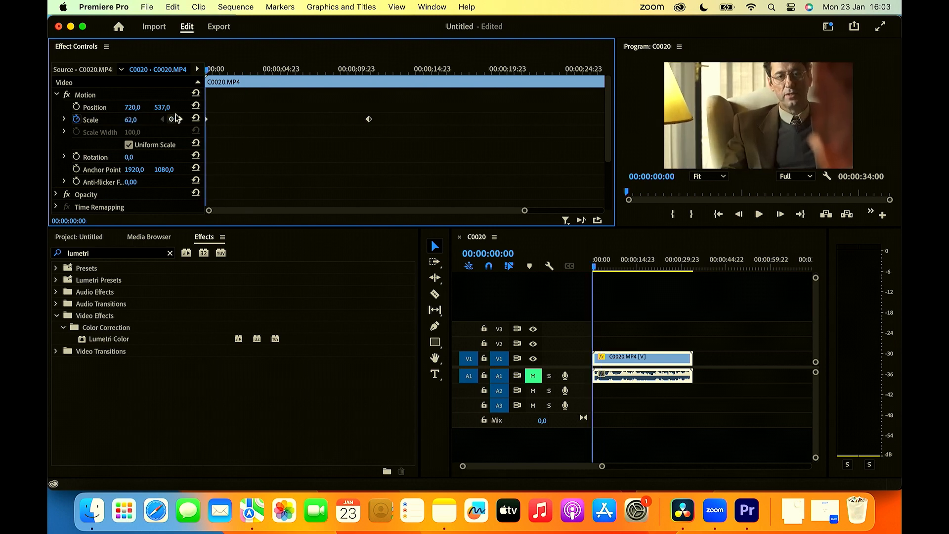
click(179, 119)
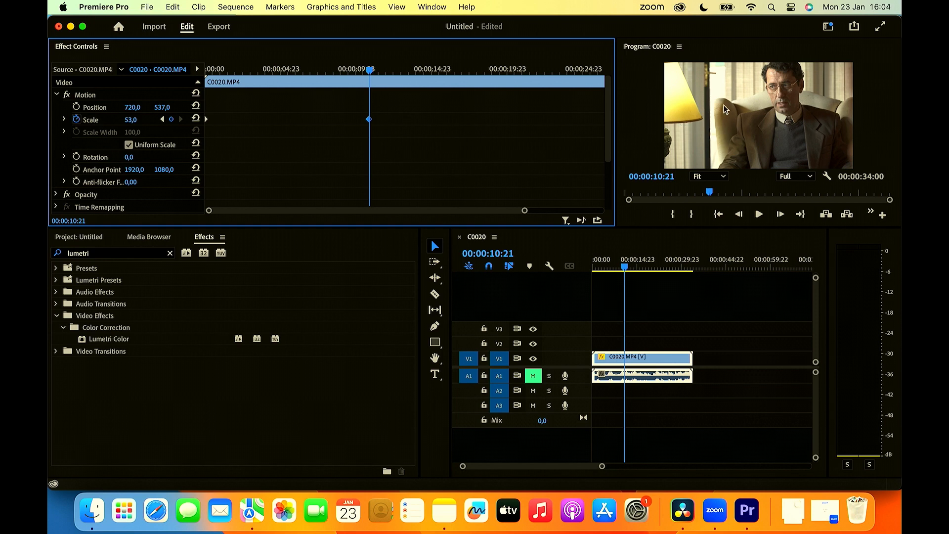
click(162, 120)
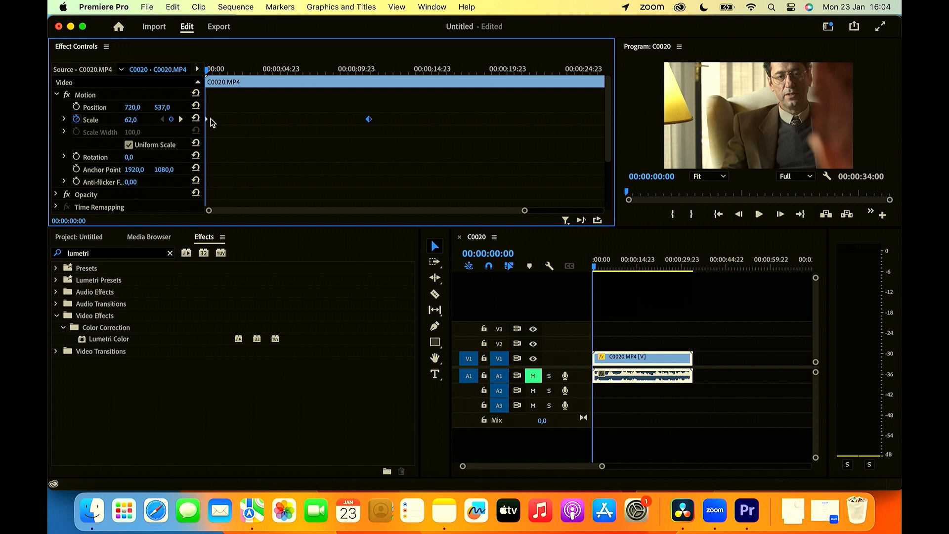
- Lengthen the zoom-out by moving the ending Scale keyframe past 00:00:24:23, and preview the slow movement by playing and scrubbing
drag(422, 96, 181, 157)
drag(499, 119, 631, 93)
key(space)
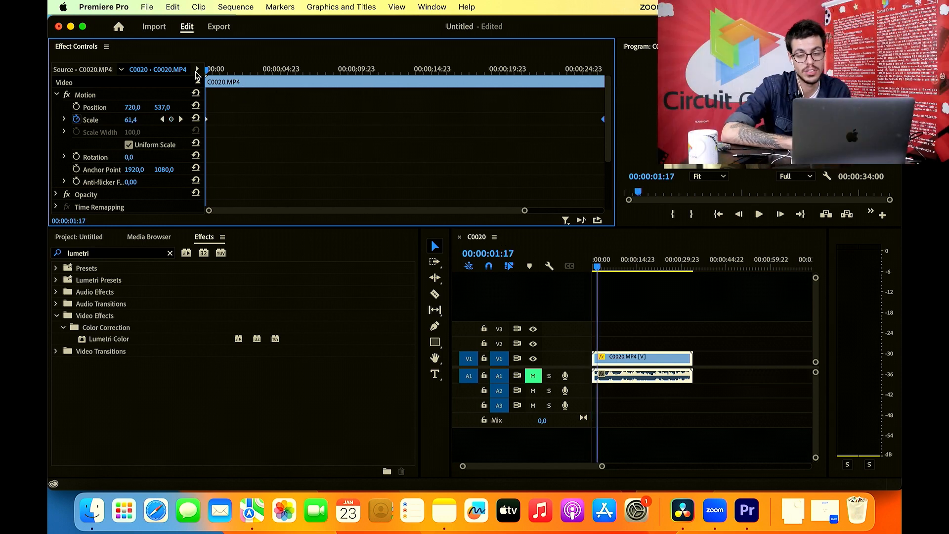
key(Home)
key(space)
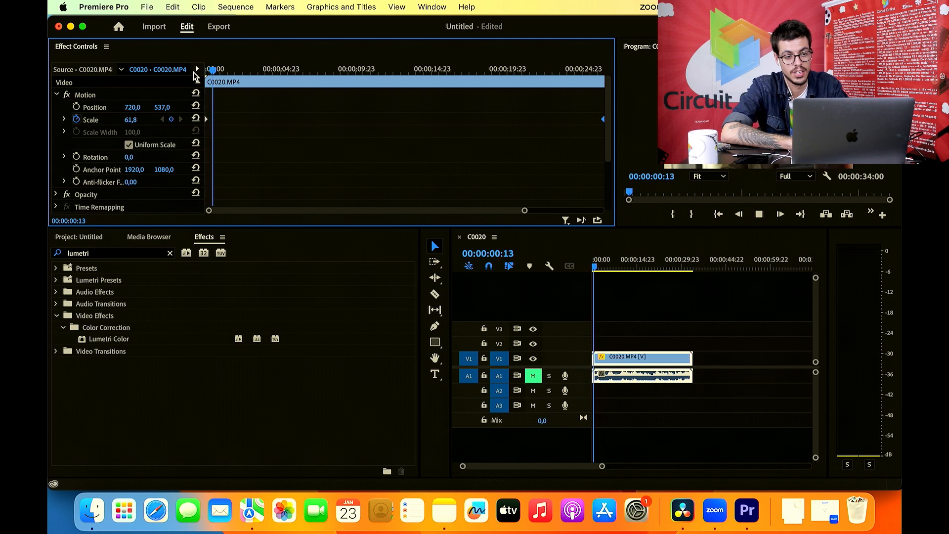
click(273, 69)
drag(276, 73, 523, 116)
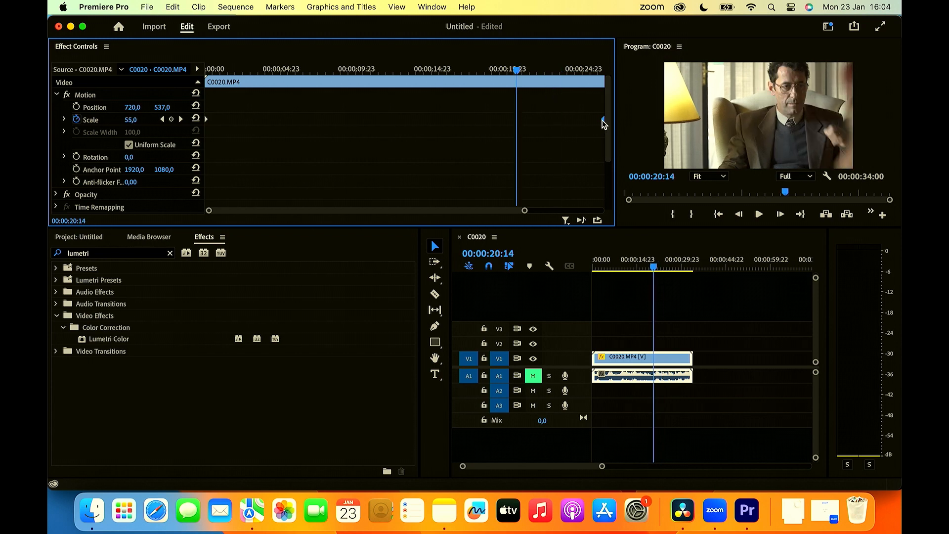
- Move the ending Scale keyframe to within the clip's first second and play the very fast zoom-out from the start
drag(603, 121, 216, 128)
drag(526, 214, 283, 212)
click(208, 69)
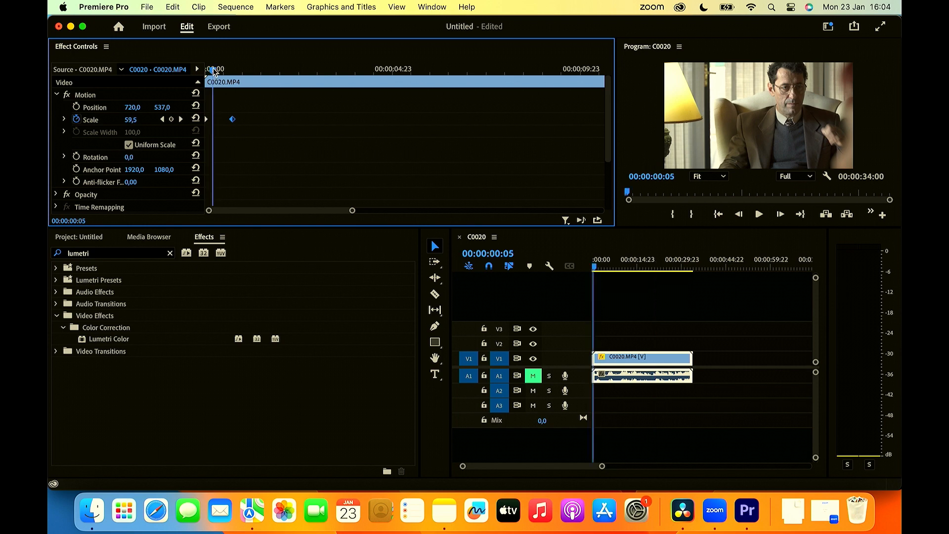
mouse_move(207, 70)
mouse_down()
mouse_move(234, 71)
mouse_move(206, 70)
mouse_up()
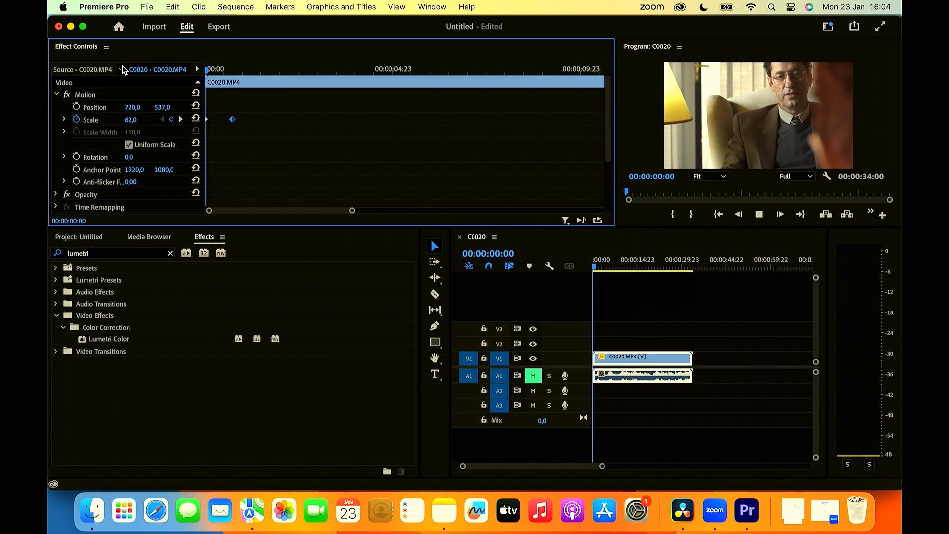
key(space)
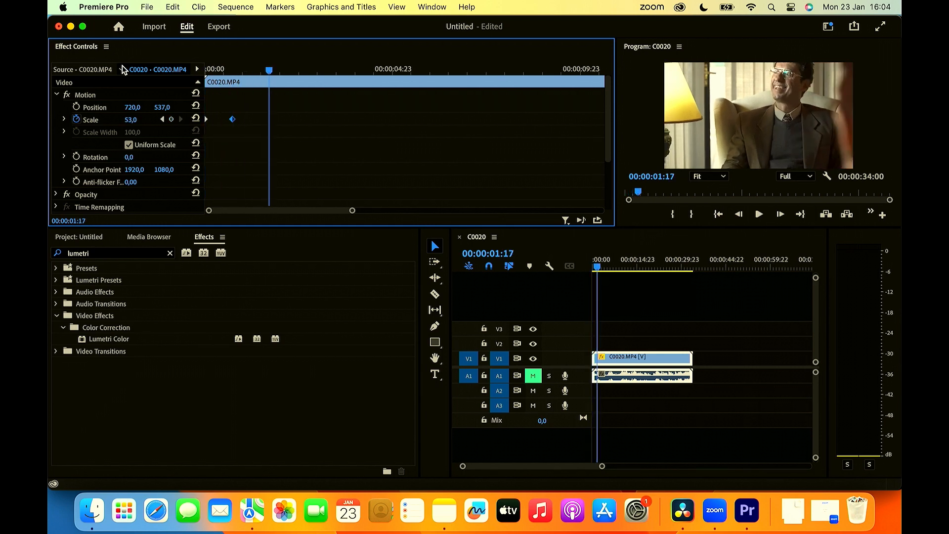
- Spread the zoom-out again by moving the ending Scale keyframe to just past 00:00:09:23, and preview it from the clip's start
drag(229, 70, 196, 70)
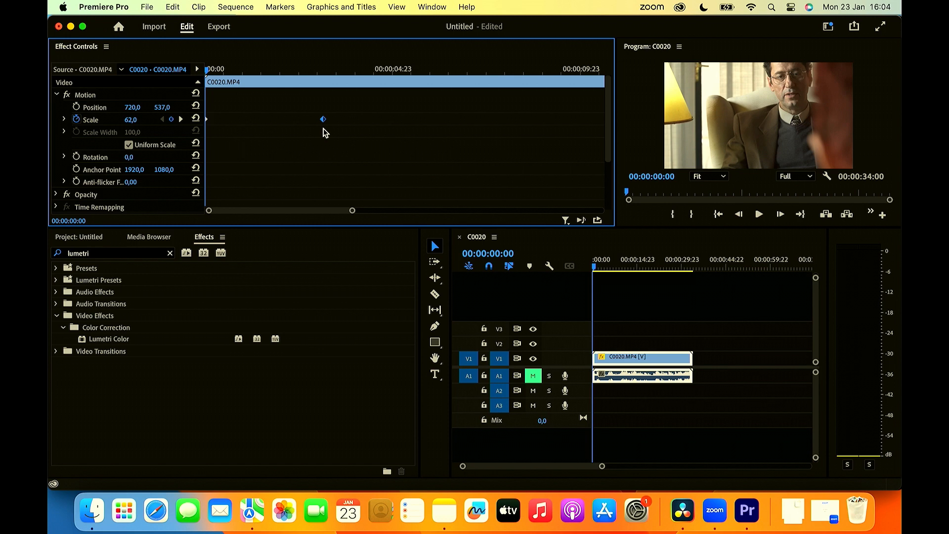
drag(264, 72, 175, 81)
key(space)
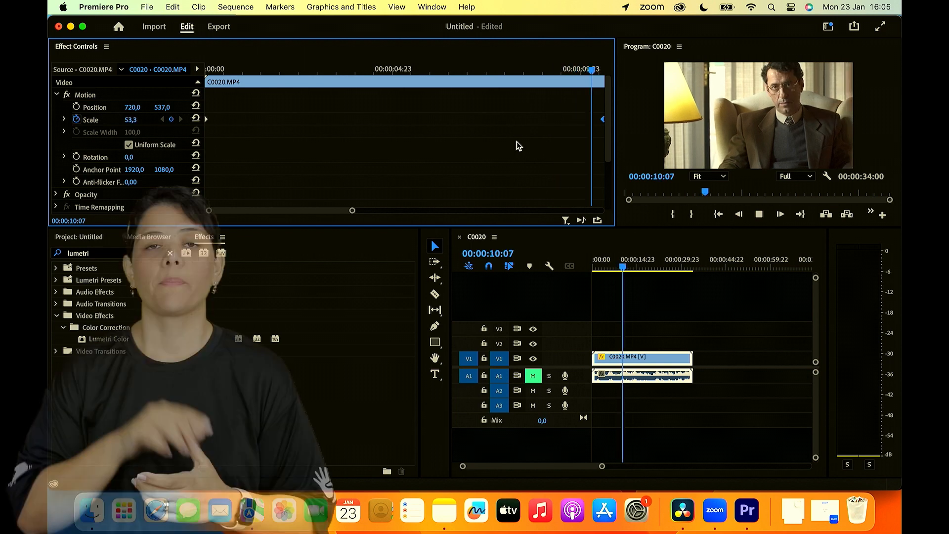
key(space)
drag(547, 69, 608, 92)
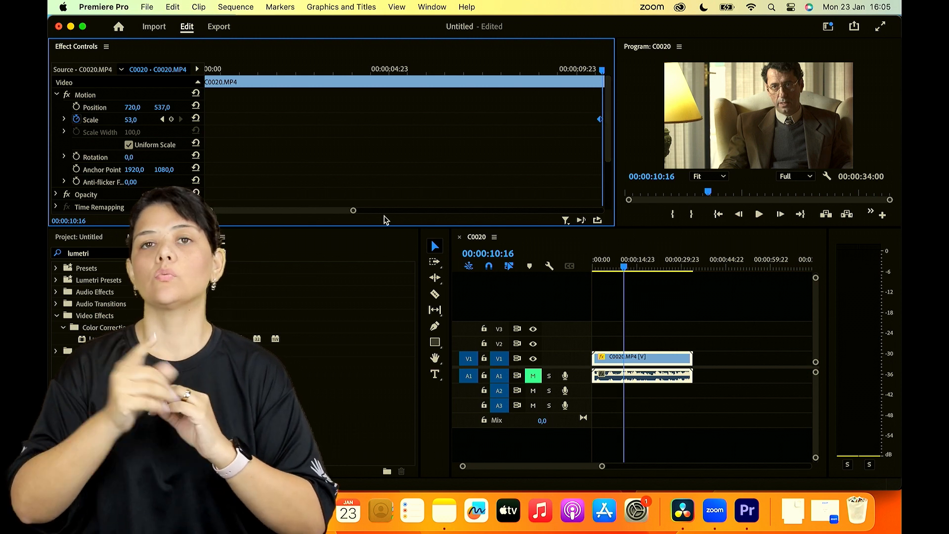
- Move the ending Scale keyframe to about 00:00:00:10 and play the abrupt zoom-out from the clip's start
drag(350, 213, 547, 147)
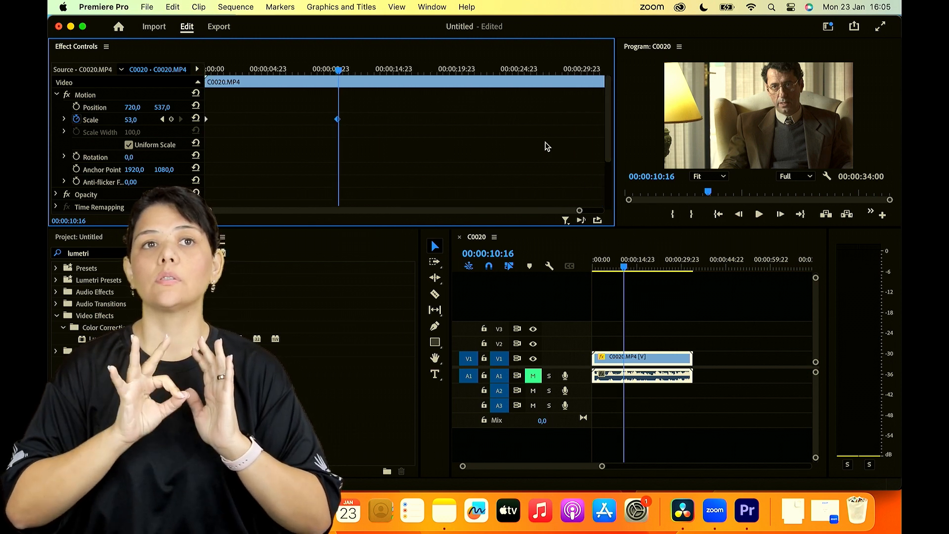
drag(339, 121, 210, 133)
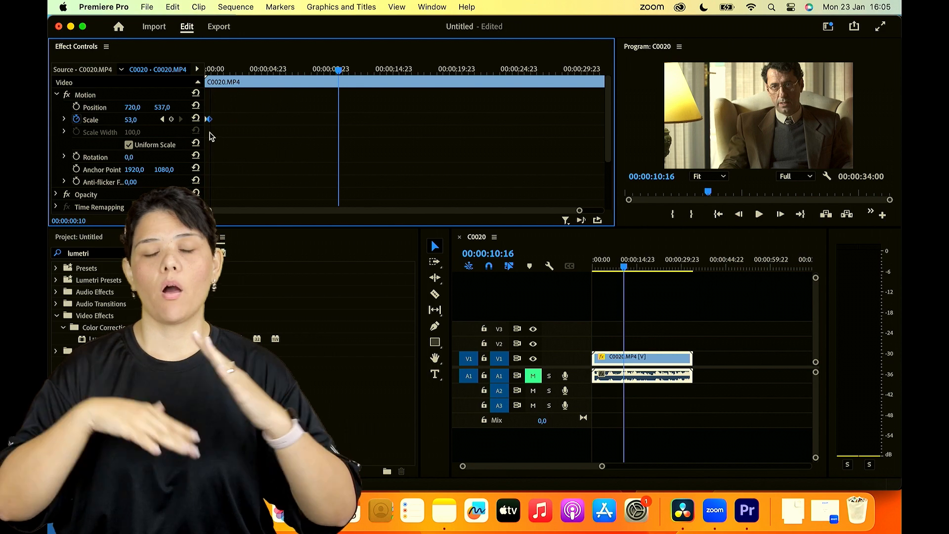
drag(214, 67, 188, 70)
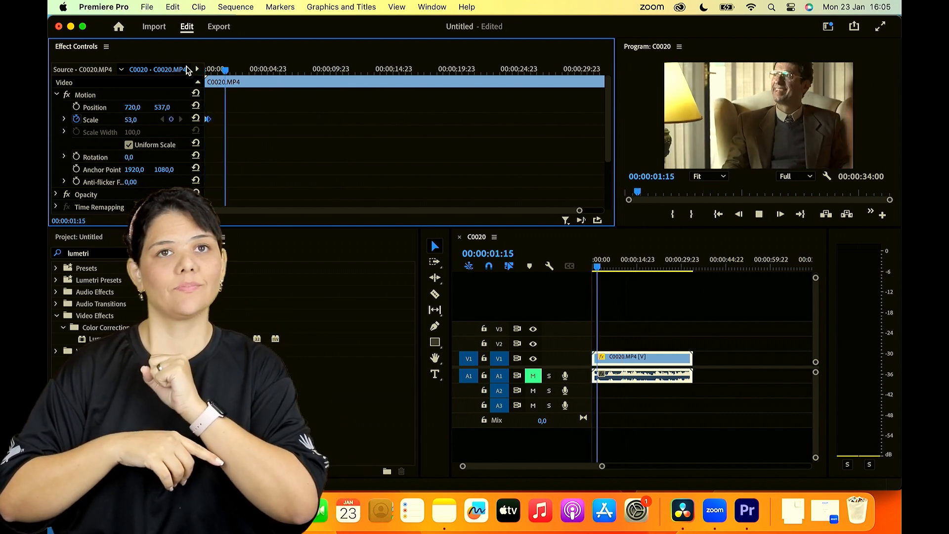
key(space)
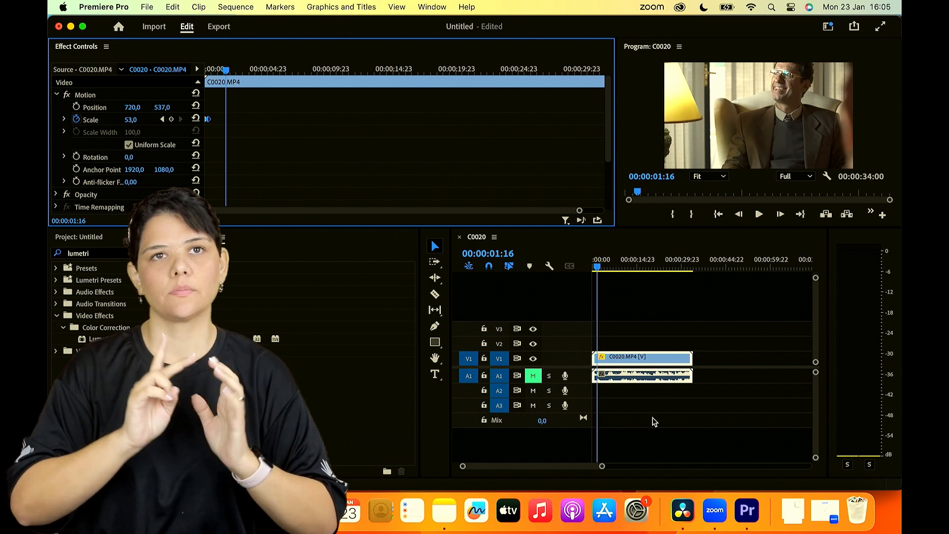
- Switch to Zoom and read the new messages in the meeting chat
click(716, 510)
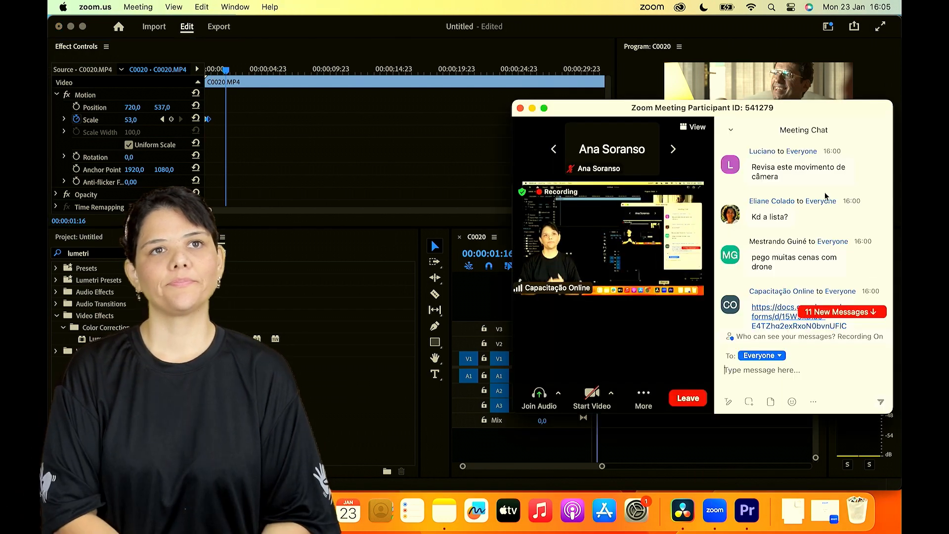
scroll(825, 195, down, 6)
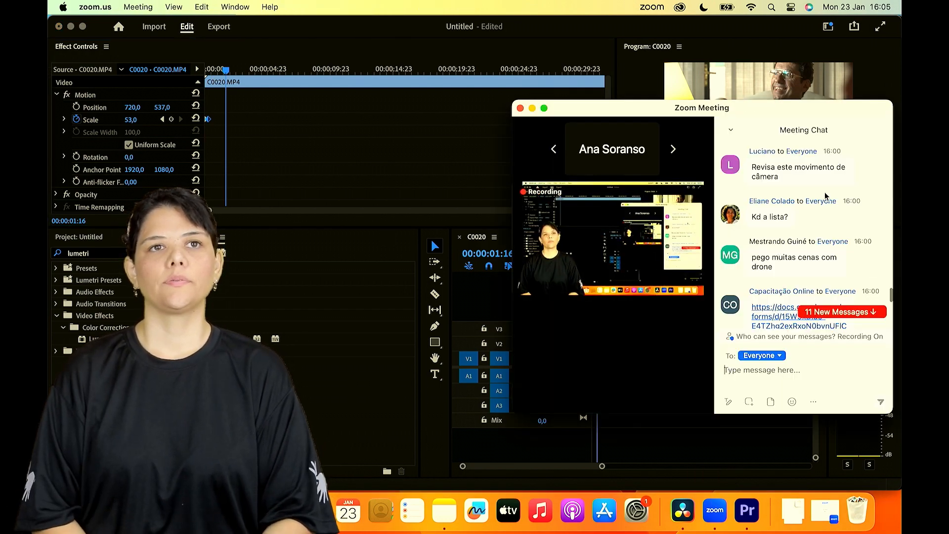
scroll(825, 196, down, 5)
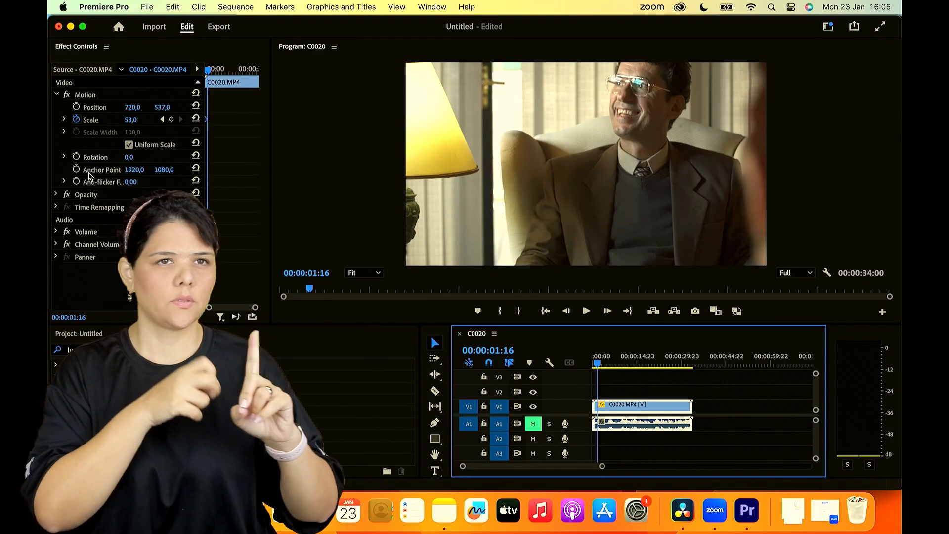
- In Premiere Pro, draw a closed four-point Opacity mask around the lampshade with the Pen tool and deselect the clip
text(um)
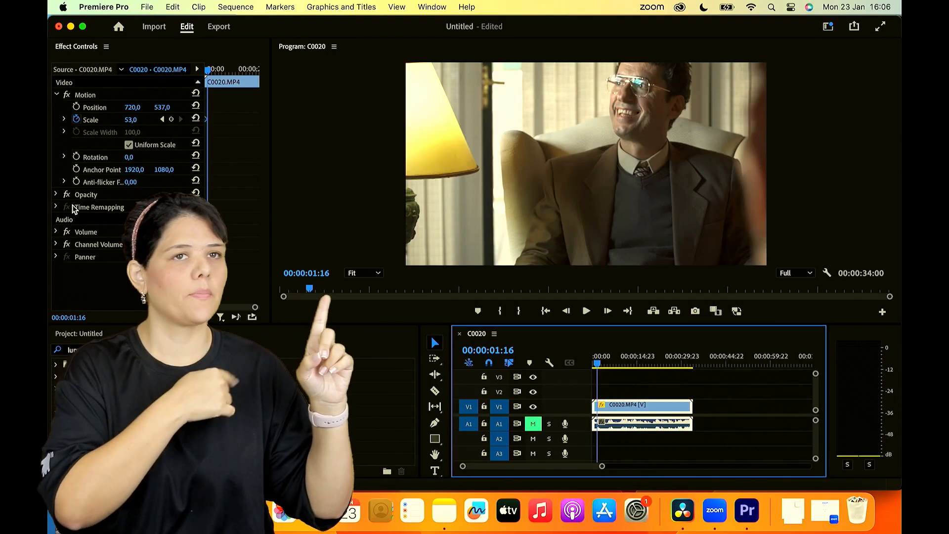
click(57, 196)
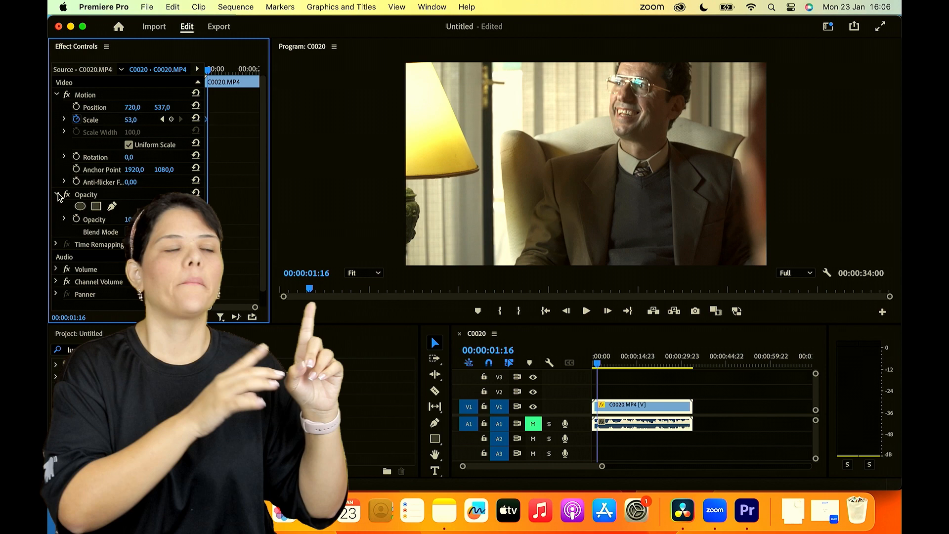
click(111, 207)
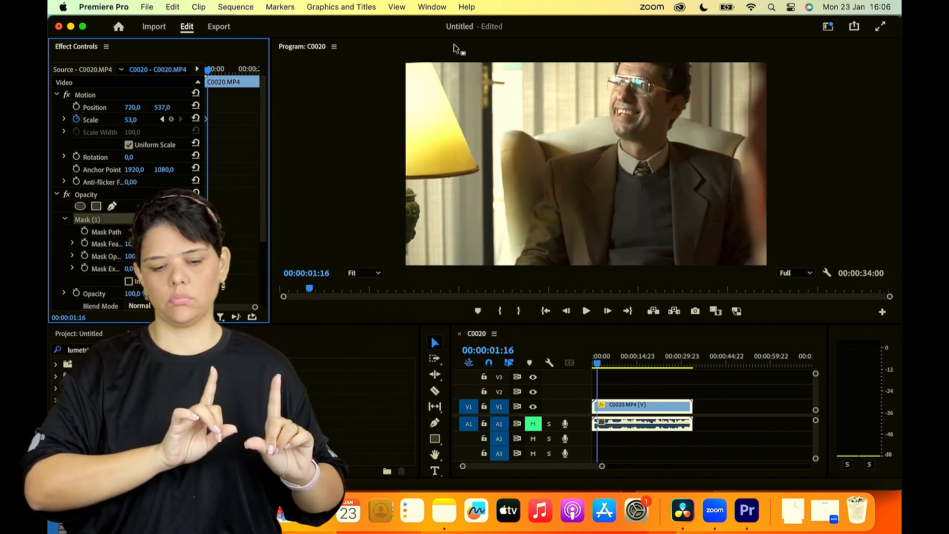
click(431, 64)
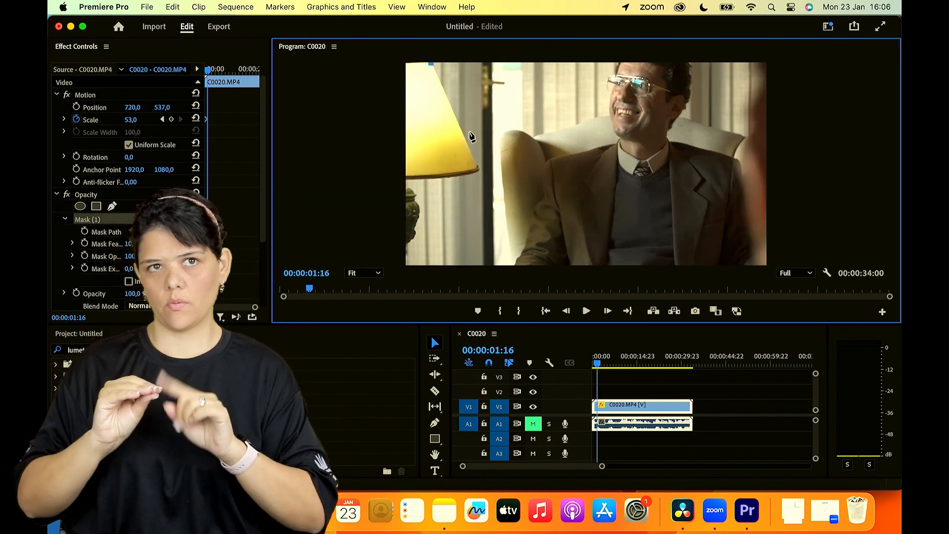
click(482, 169)
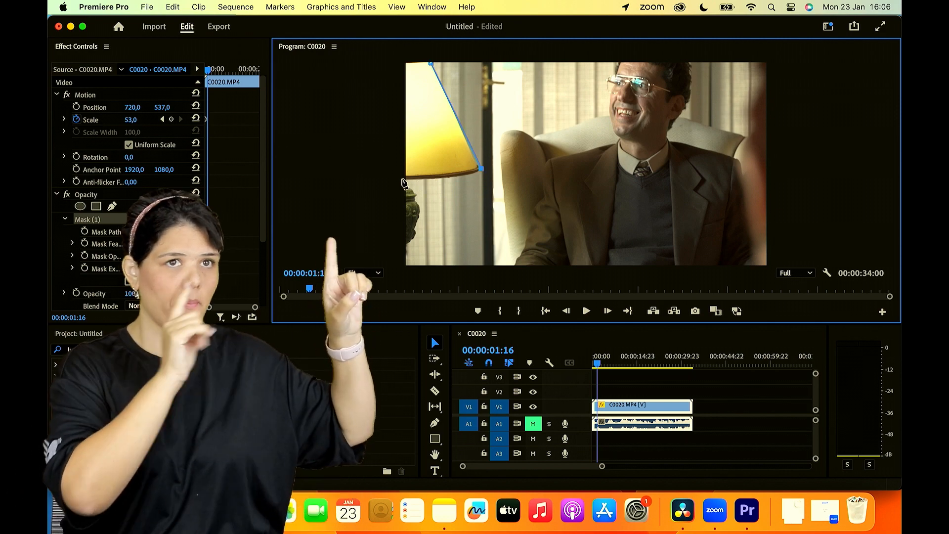
click(403, 178)
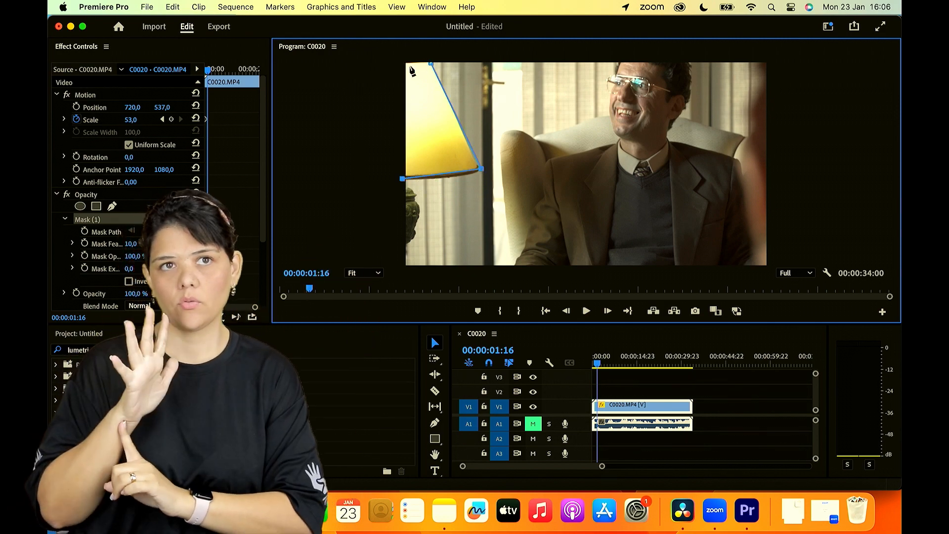
click(402, 62)
drag(401, 59, 398, 52)
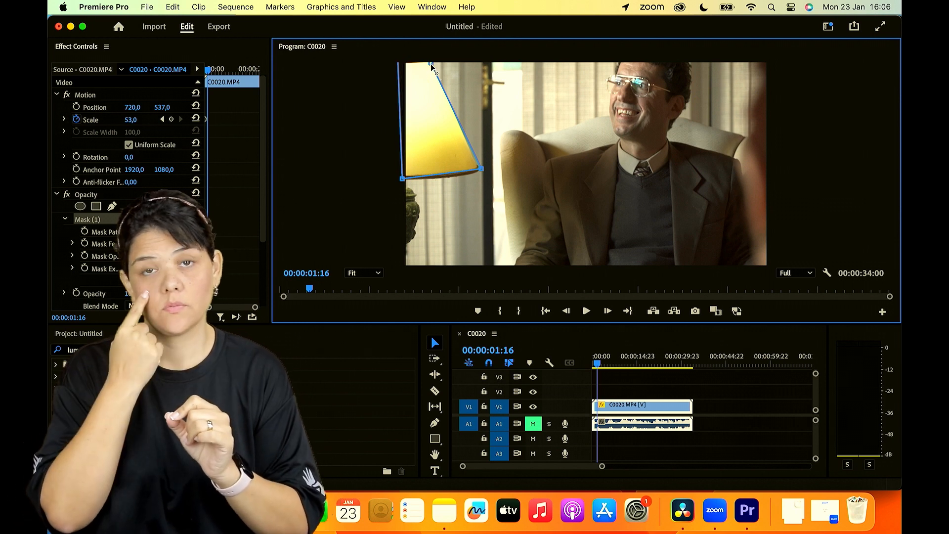
click(431, 64)
click(648, 386)
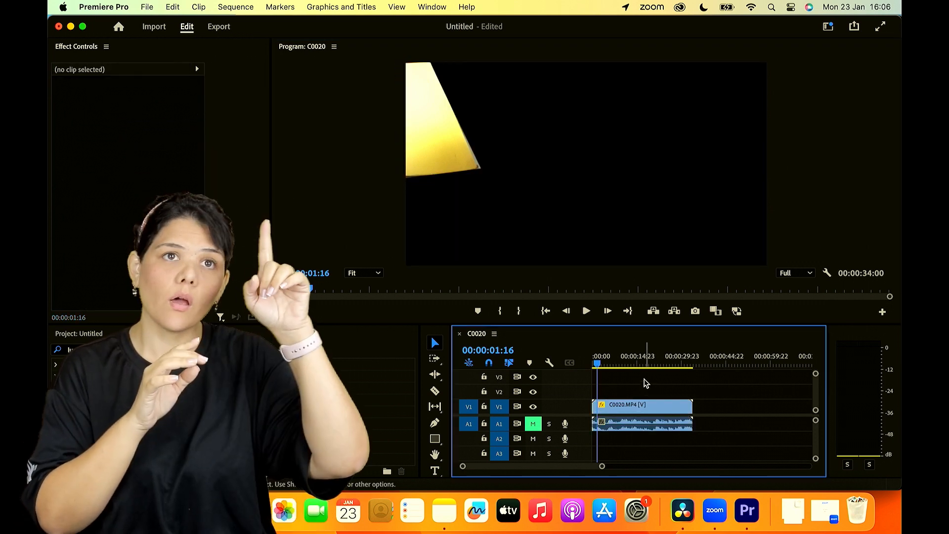
- Return the playhead to the sequence start and invert the clip's lampshade mask
click(626, 364)
drag(634, 364, 589, 368)
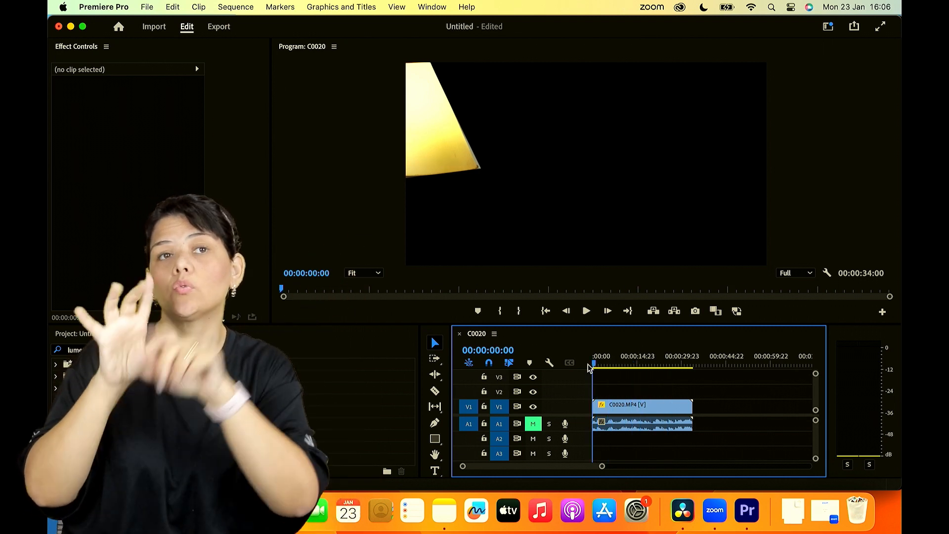
click(623, 407)
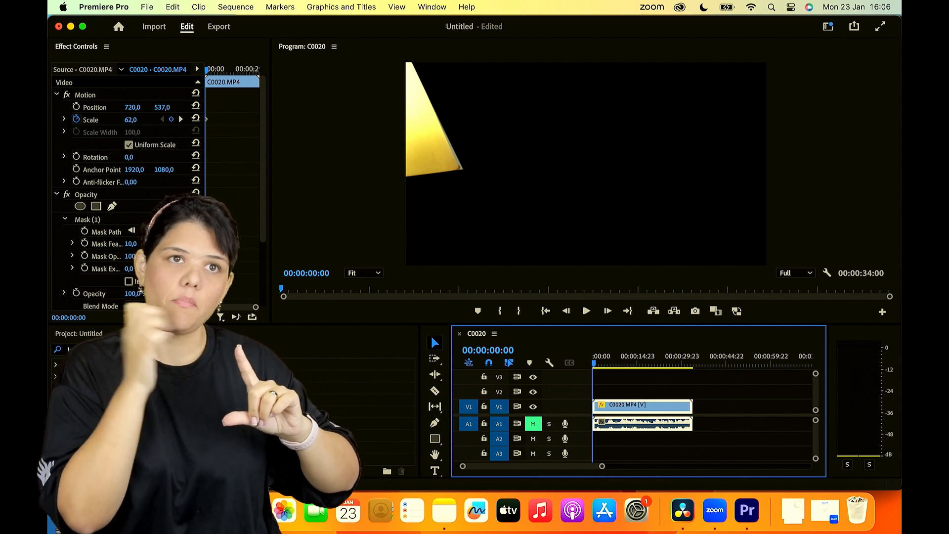
click(129, 281)
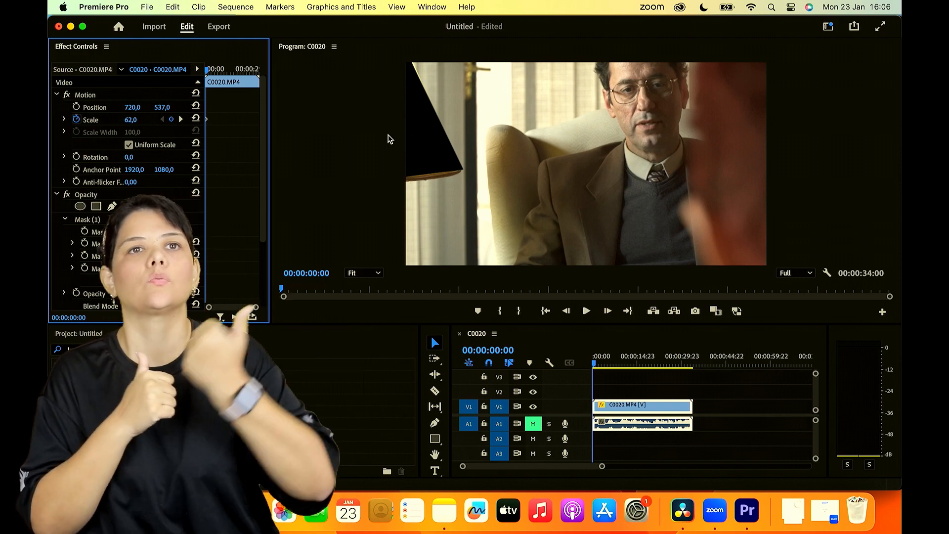
- Duplicate the masked clip's video from track V1 onto track V2 directly above it
drag(628, 407, 621, 395)
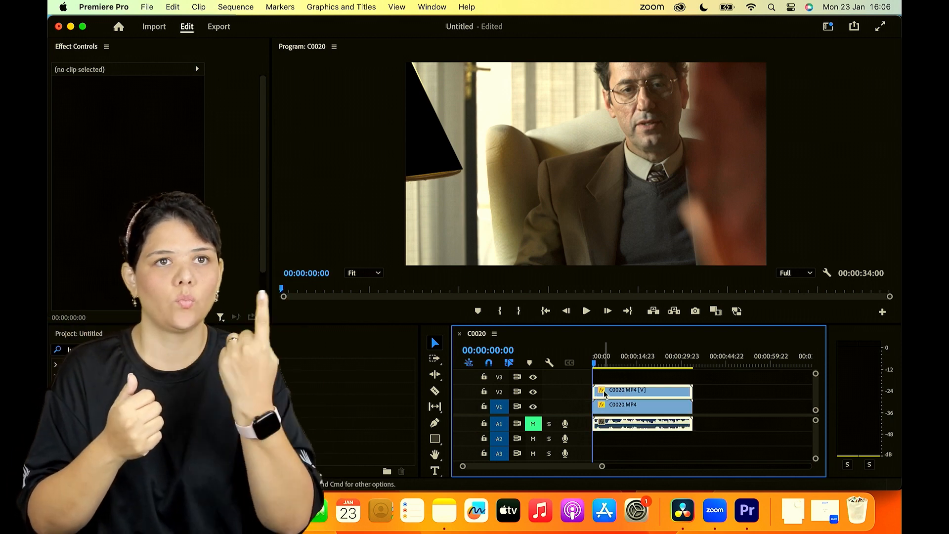
click(621, 404)
click(623, 402)
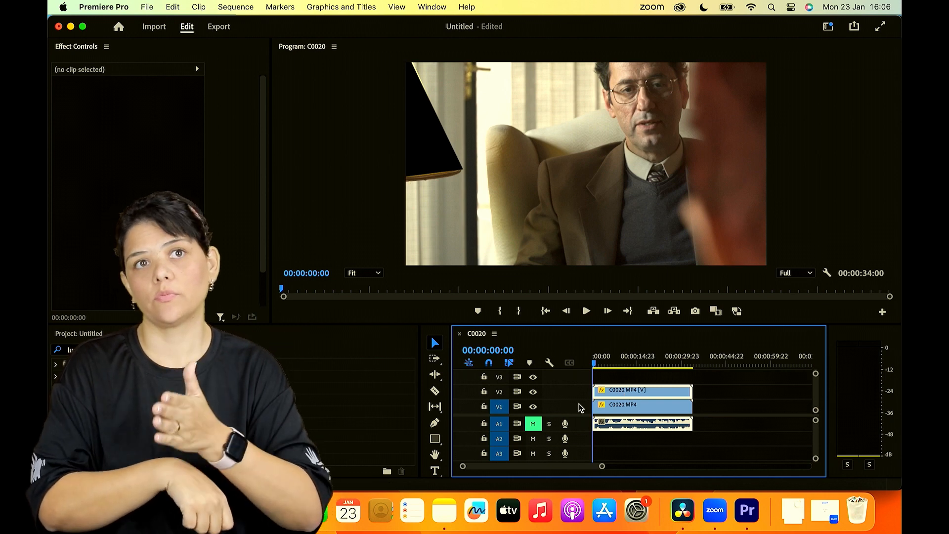
- Select the clip on track V1 and turn off its mask inversion so it supplies only the lampshade area
click(617, 405)
click(448, 363)
click(567, 398)
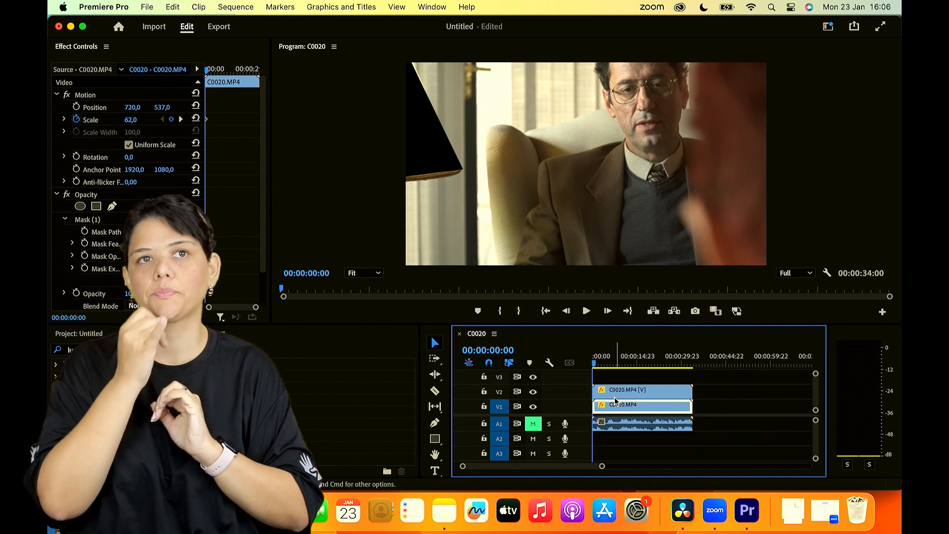
scroll(98, 246, down, 3)
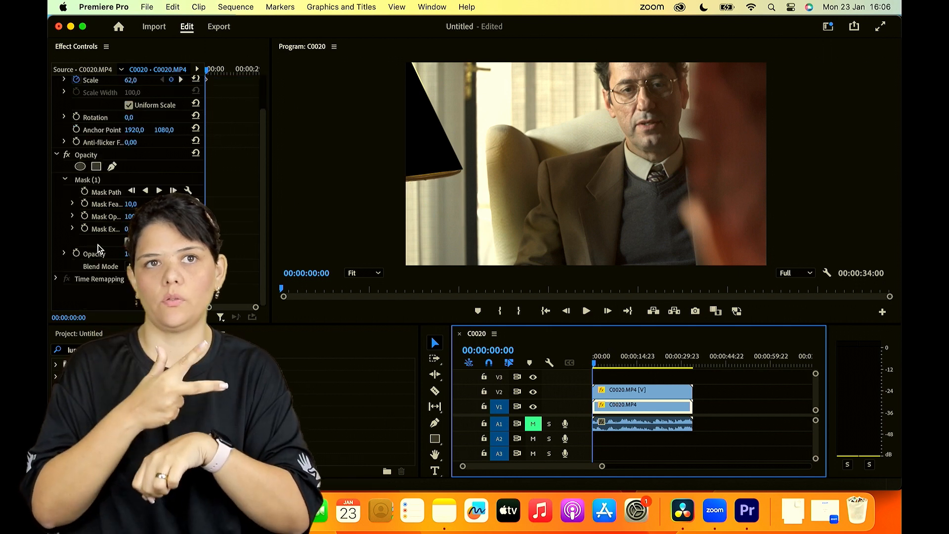
click(128, 242)
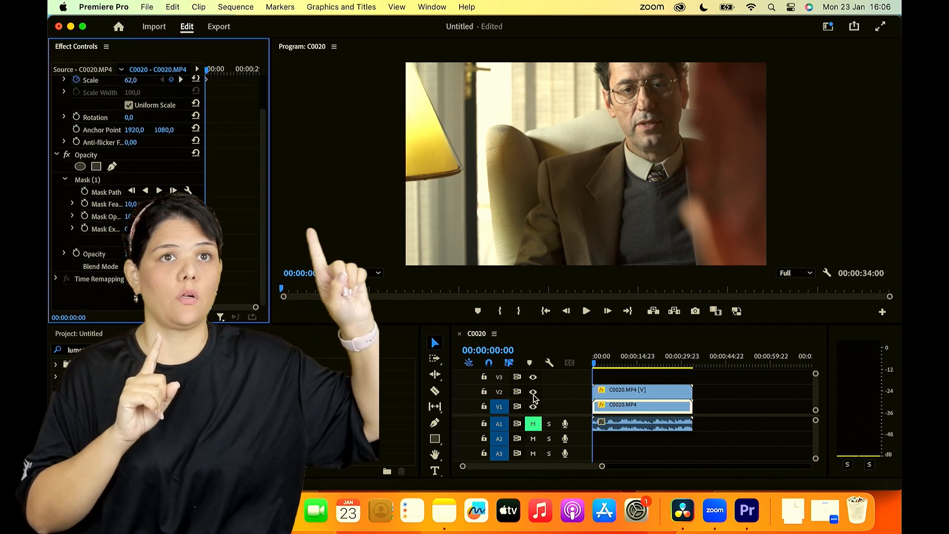
- Hide and reshow track V1 to check what its masked lampshade layer contributes, and deselect the clip
click(533, 406)
click(534, 406)
click(741, 407)
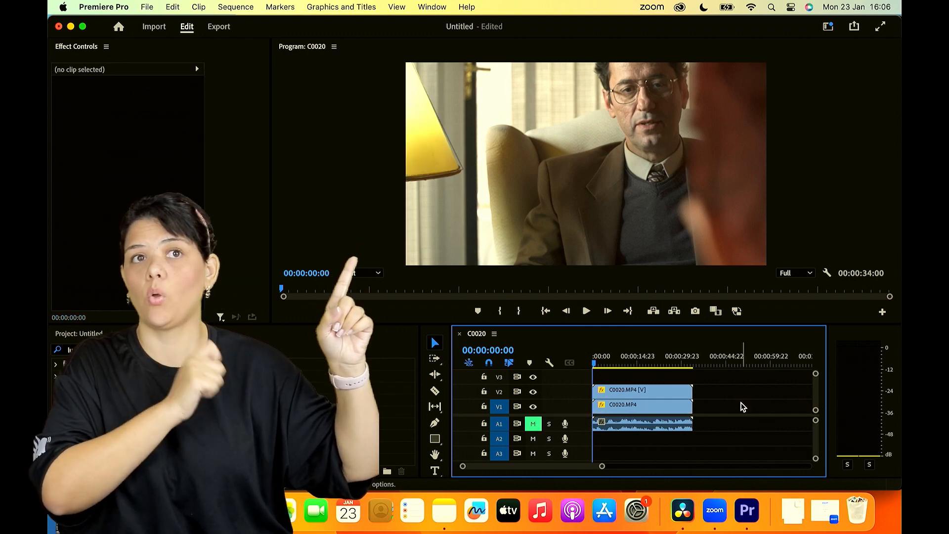
- Apply the Lumetri Color effect to the clip on track V1 and expand its Basic Correction settings
click(657, 405)
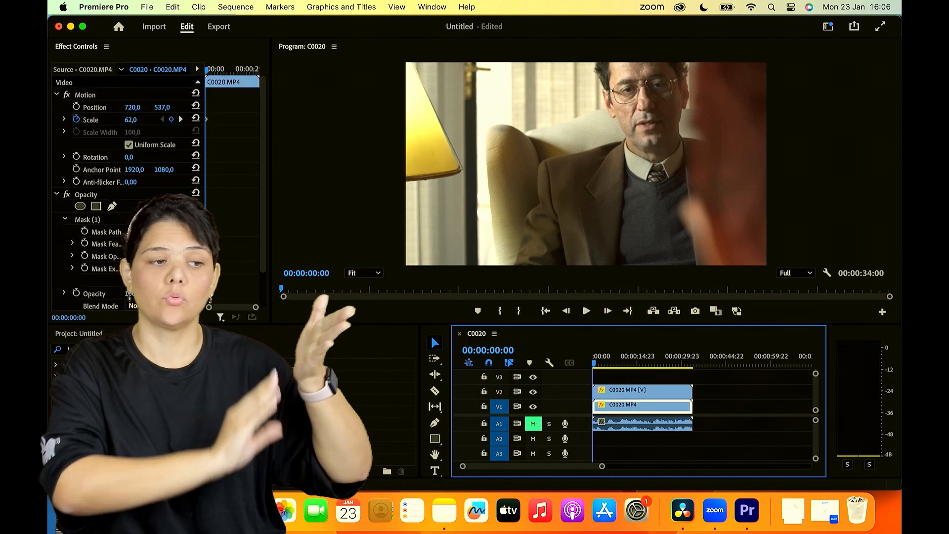
drag(101, 436, 628, 407)
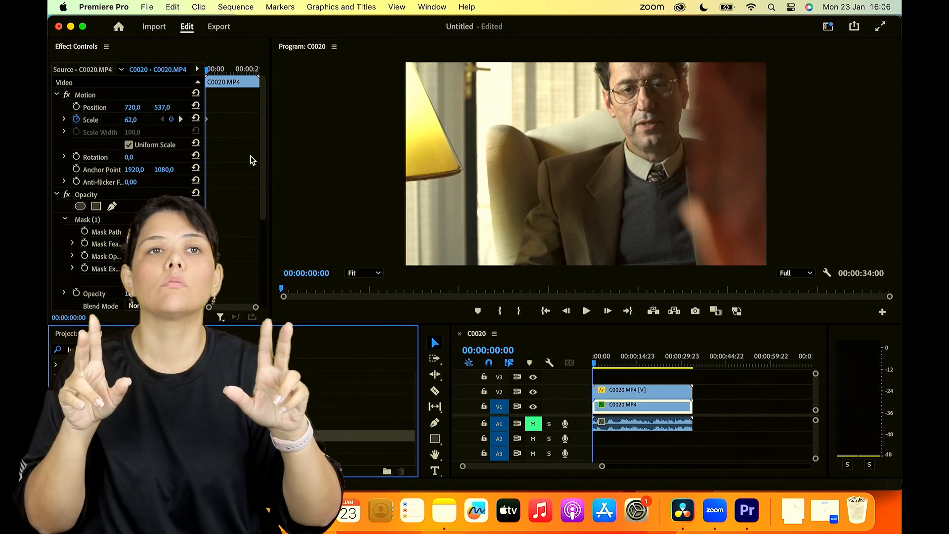
scroll(250, 156, down, 5)
click(62, 218)
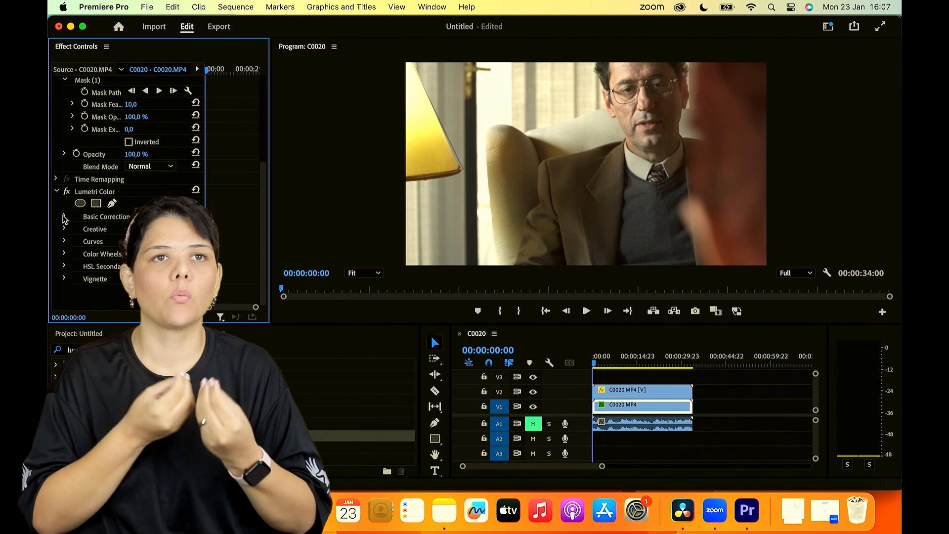
click(63, 218)
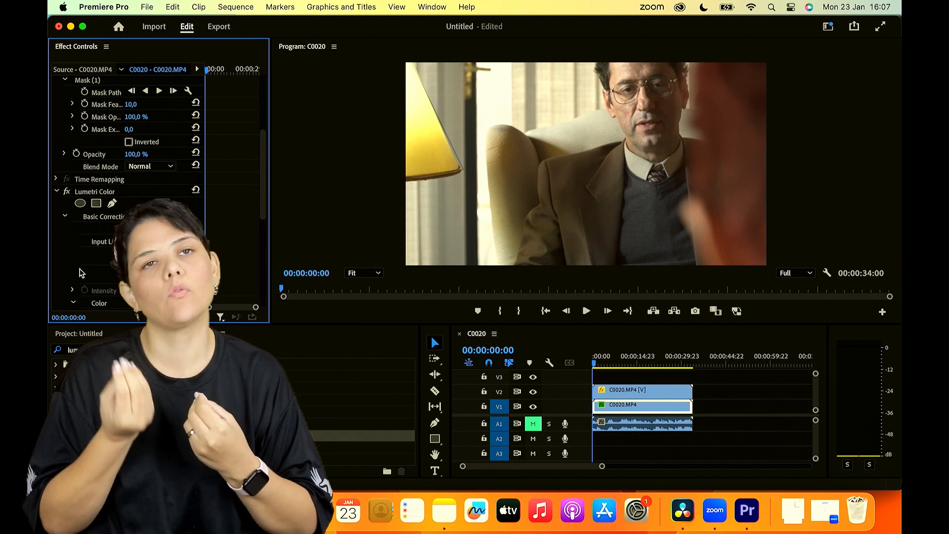
- Lower the V1 clip's Lumetri temperature to about -158 to turn the lampshade blue, and deselect the clip
scroll(80, 273, down, 8)
drag(131, 138, 49, 138)
drag(130, 138, 141, 139)
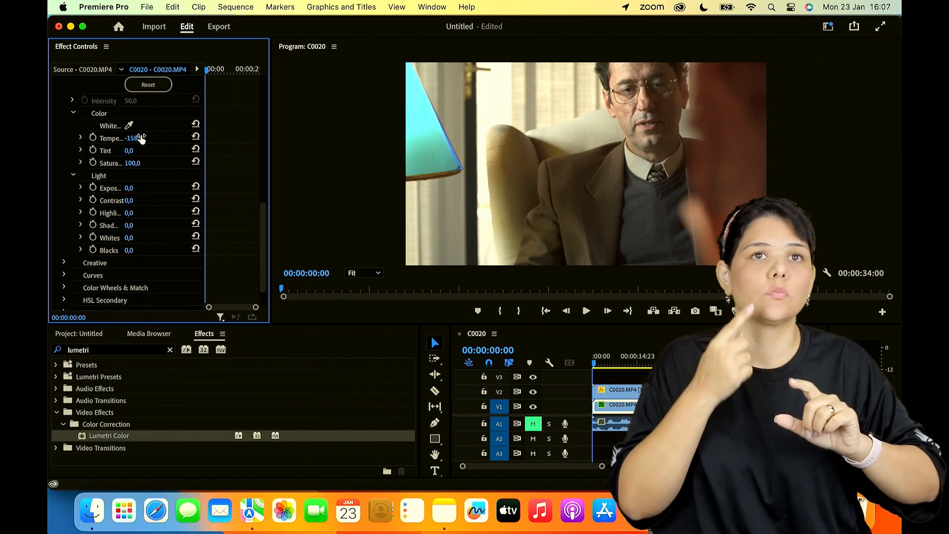
click(741, 410)
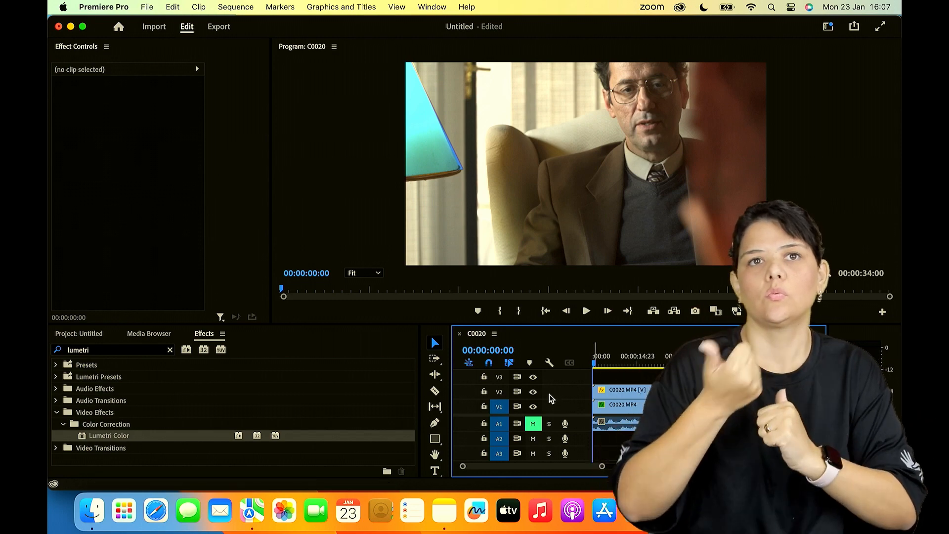
- Switch the visibility of tracks V2 and V1 off and back on to compare the two masked layers
click(533, 391)
click(533, 407)
click(533, 392)
click(533, 406)
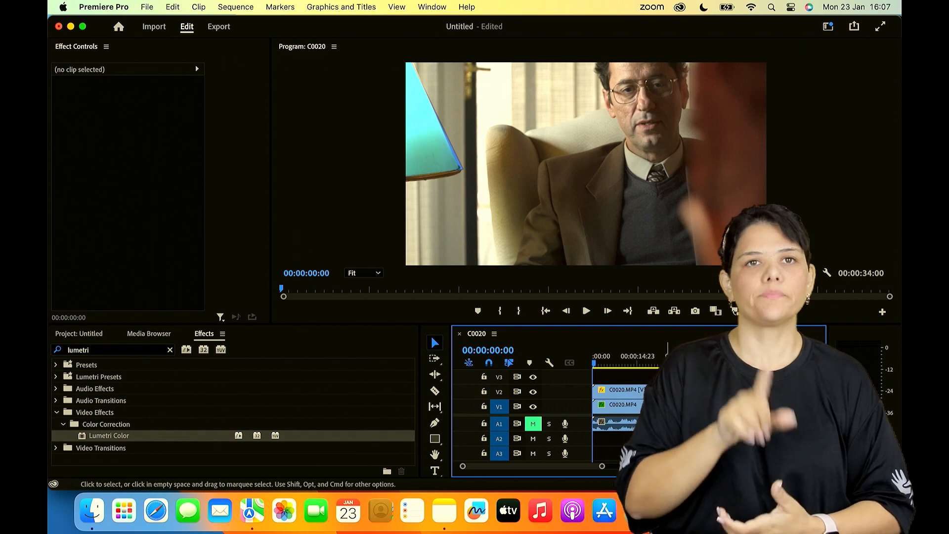
- Switch to the Zoom meeting and read the newer chat messages
key(super+Tab)
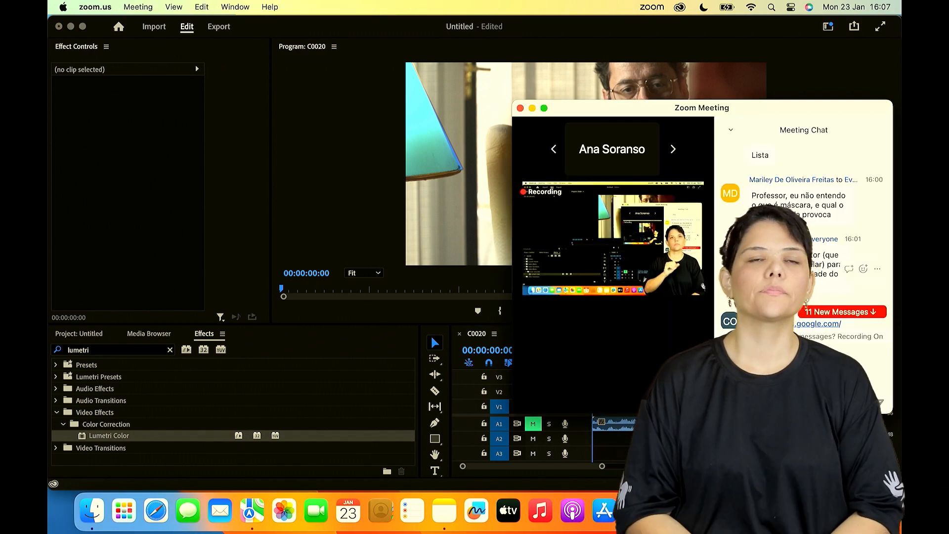
scroll(801, 228, down, 2)
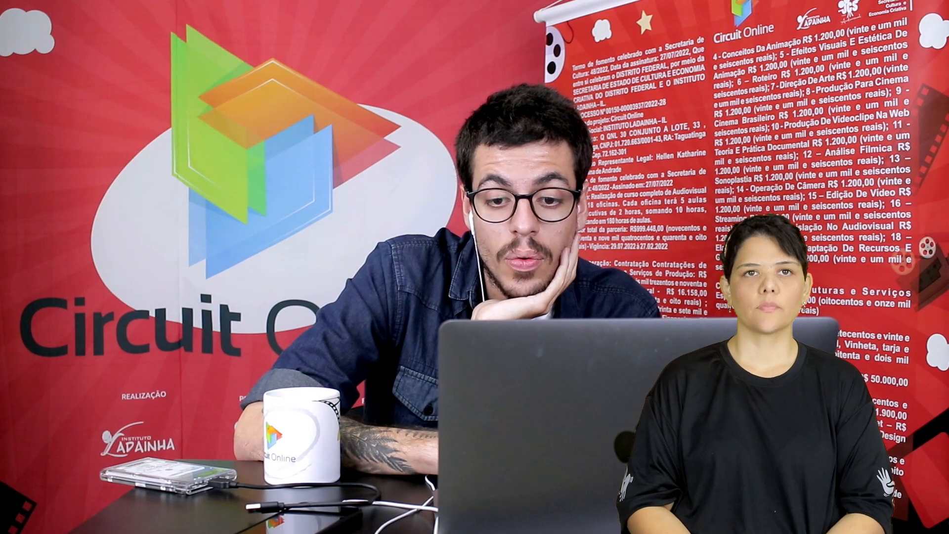
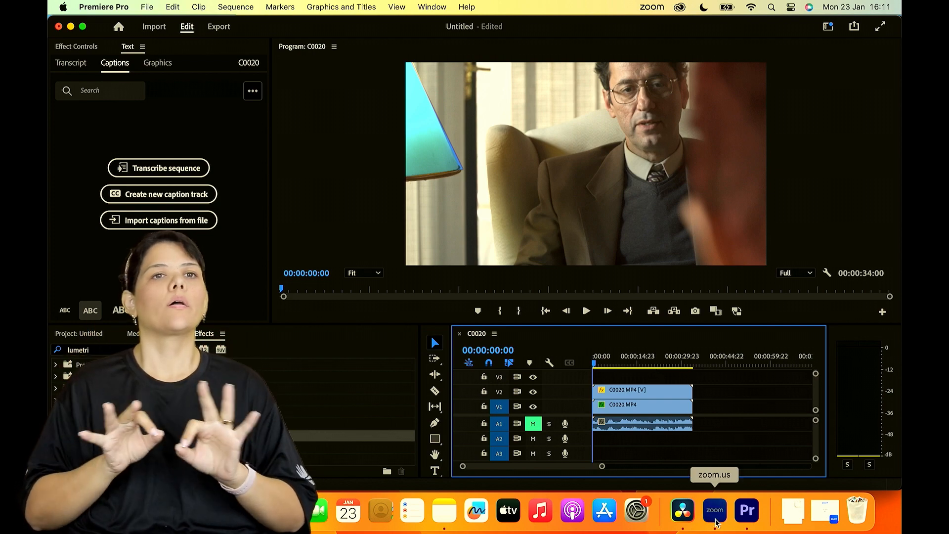
- Check the latest message in the Zoom meeting chat and switch back to Premiere Pro
click(706, 505)
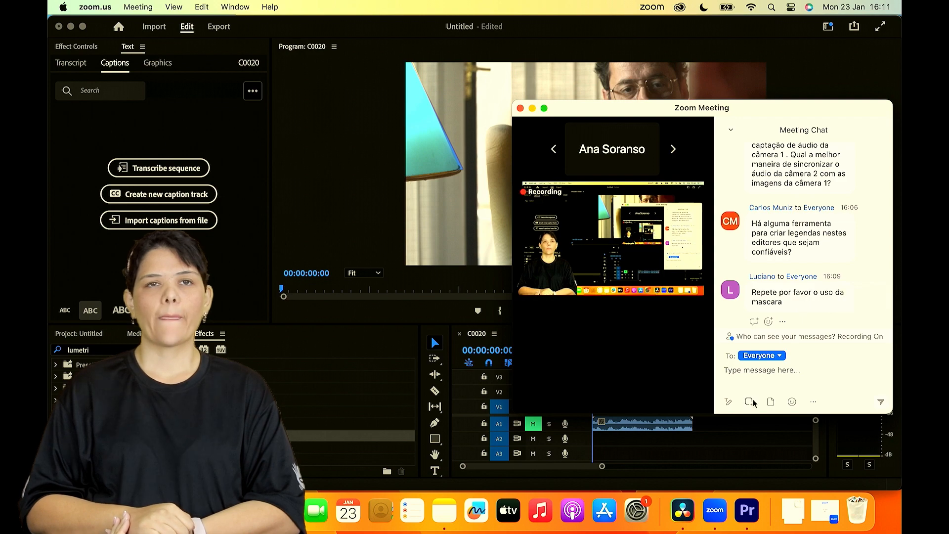
click(757, 429)
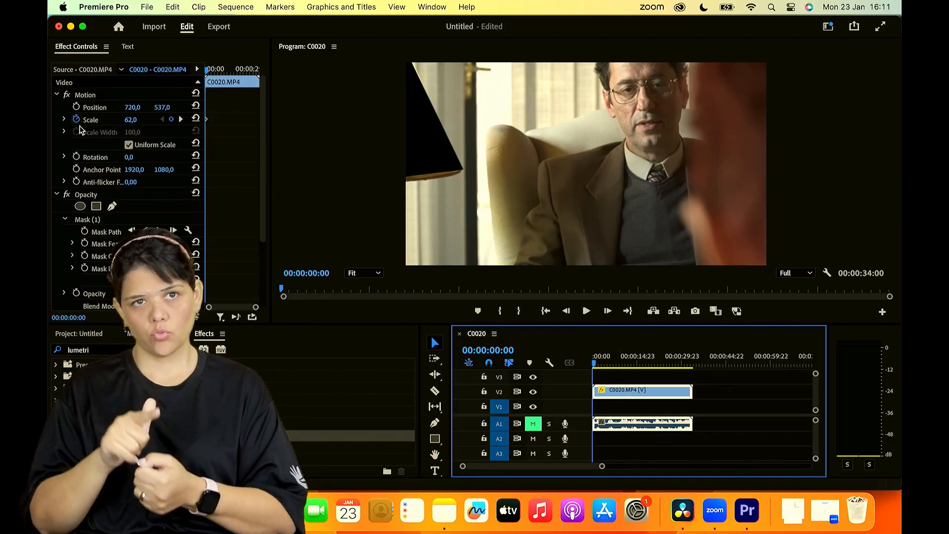
- Delete the existing Opacity mask from the clip on track V2 to restore the full picture
click(85, 219)
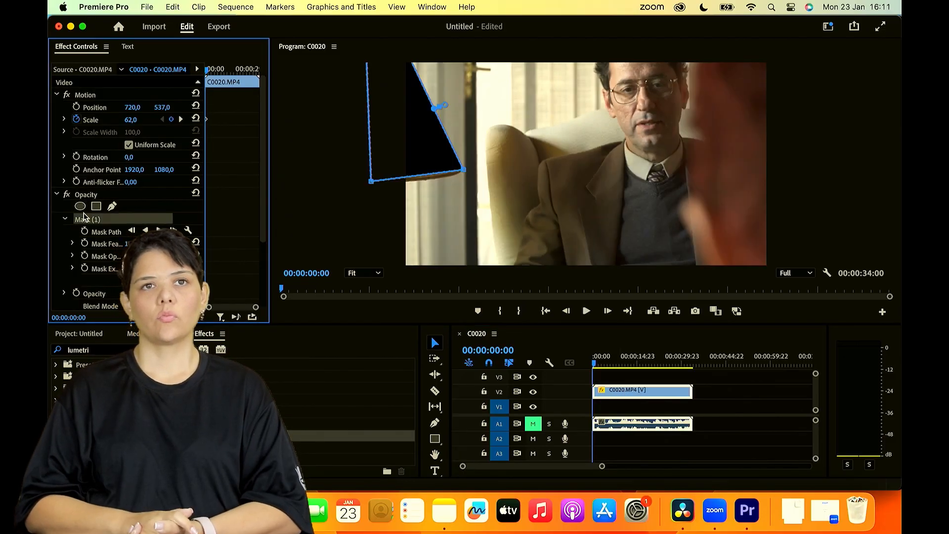
key(Delete)
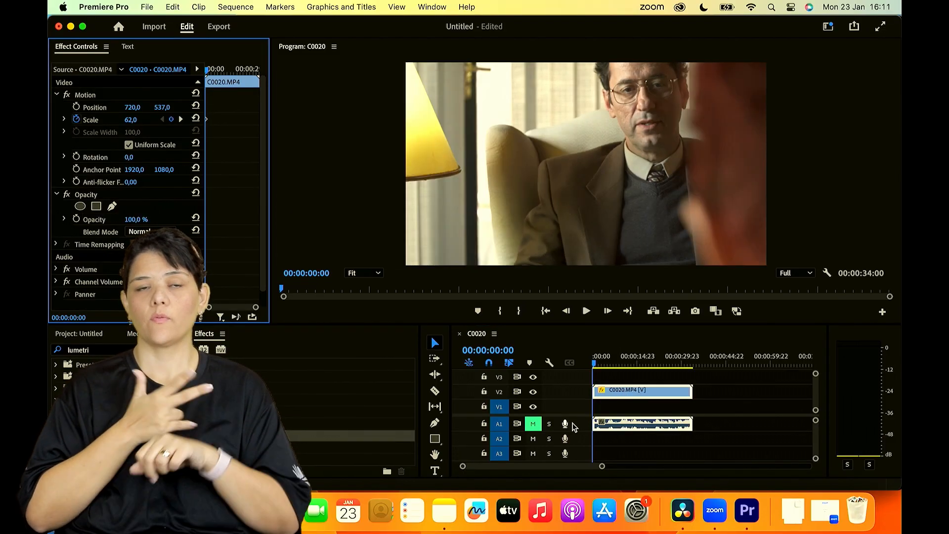
- Turn off the V2 clip's Scale animation, deleting its keyframes, and position the playhead at 00:00:14:14
mouse_move(604, 365)
mouse_down()
mouse_move(666, 374)
mouse_move(611, 369)
mouse_up()
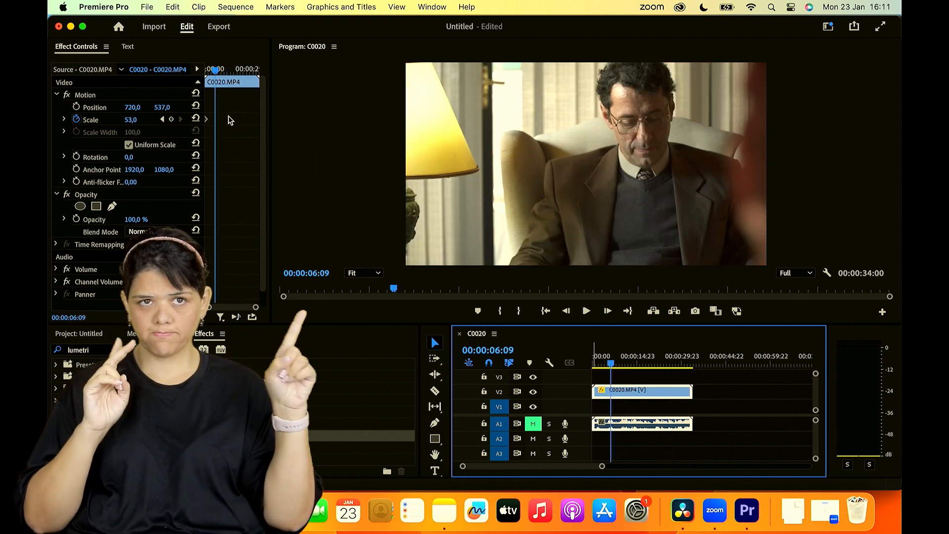
click(81, 118)
click(77, 119)
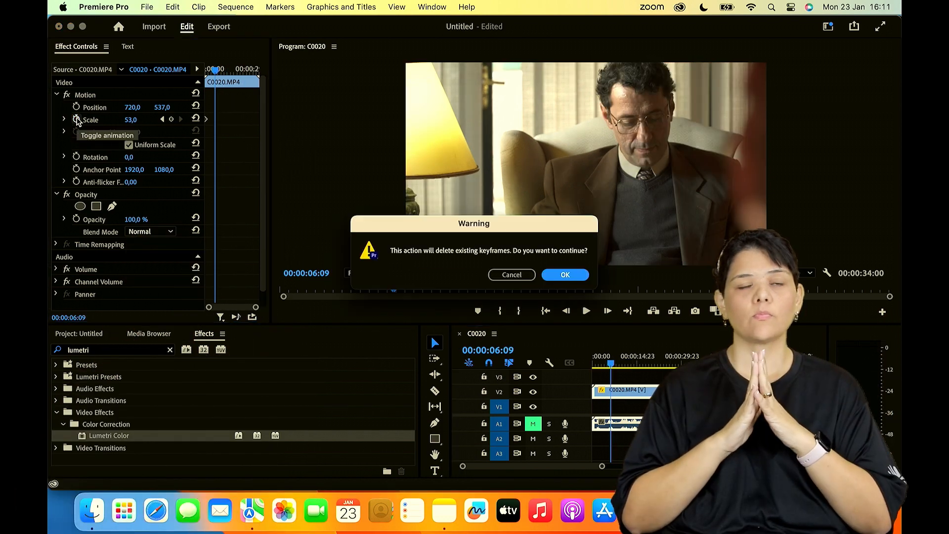
key(Return)
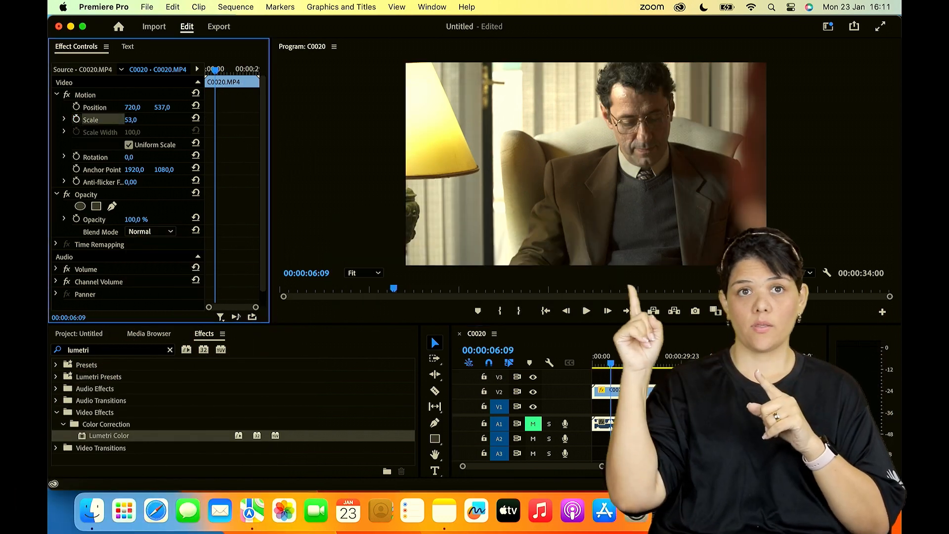
click(594, 356)
drag(593, 356, 637, 377)
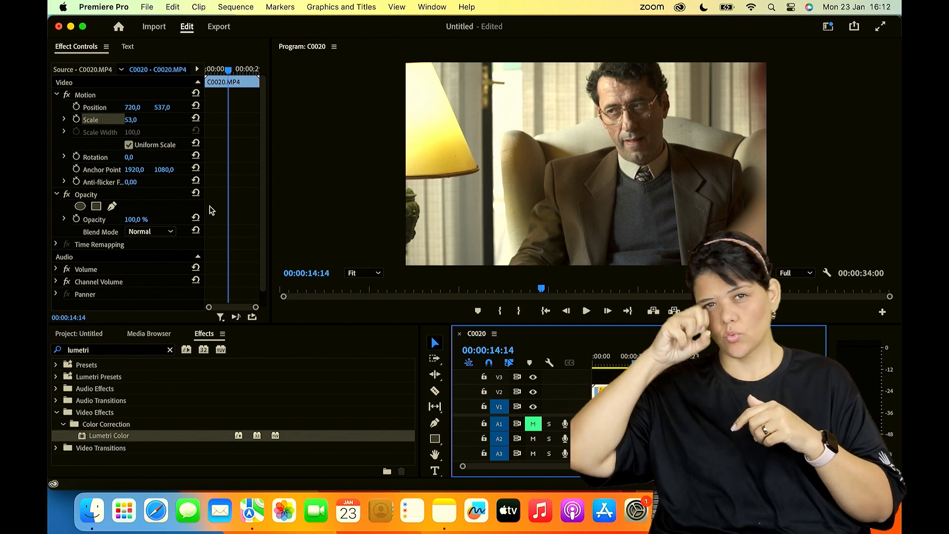
- Try to outline a loose Opacity mask around the lampshade with the Pen tool, with its last point outside the frame
click(112, 206)
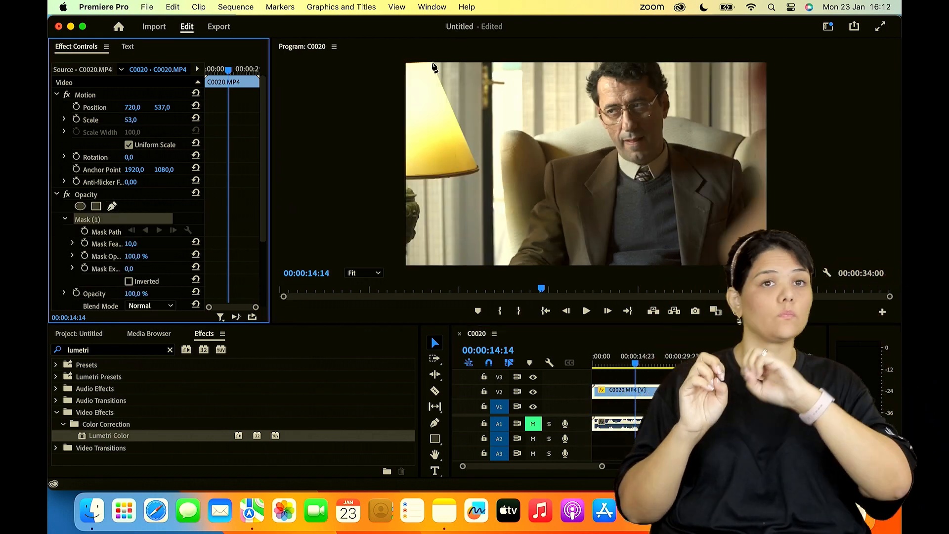
click(433, 63)
click(472, 64)
click(498, 72)
click(506, 89)
click(514, 105)
click(552, 105)
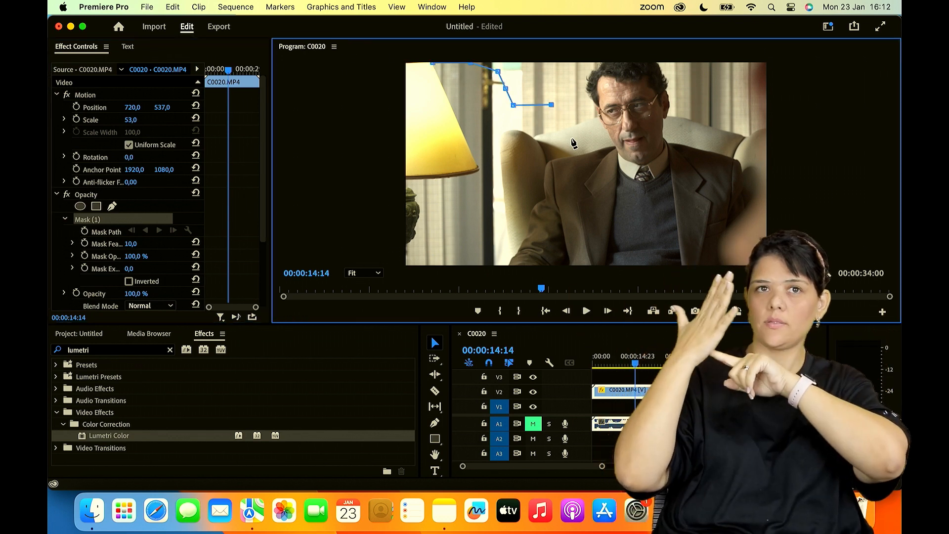
click(572, 118)
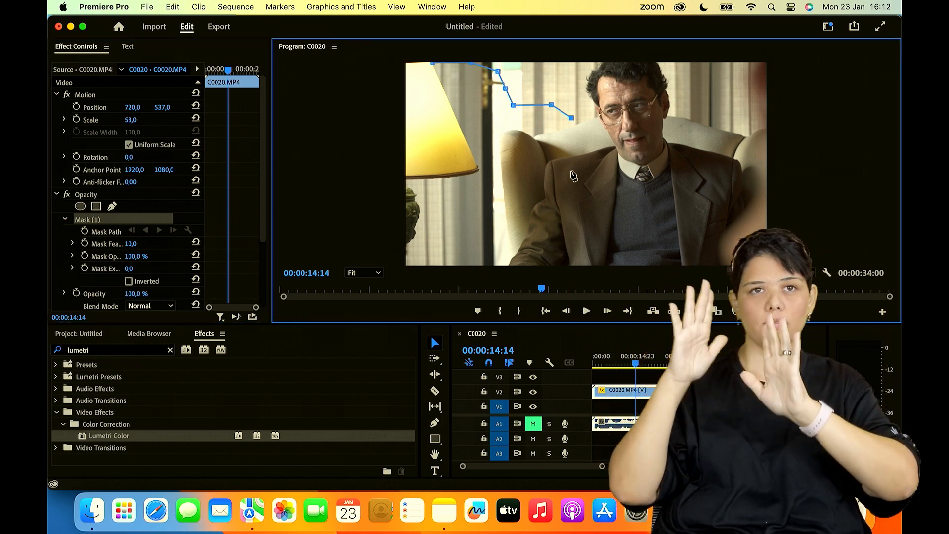
click(488, 204)
click(457, 203)
click(432, 202)
click(416, 185)
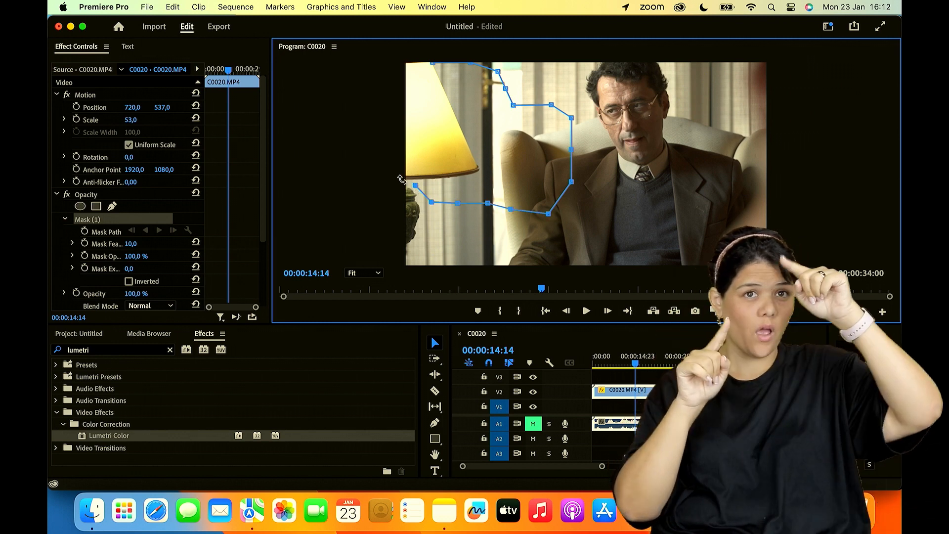
click(387, 170)
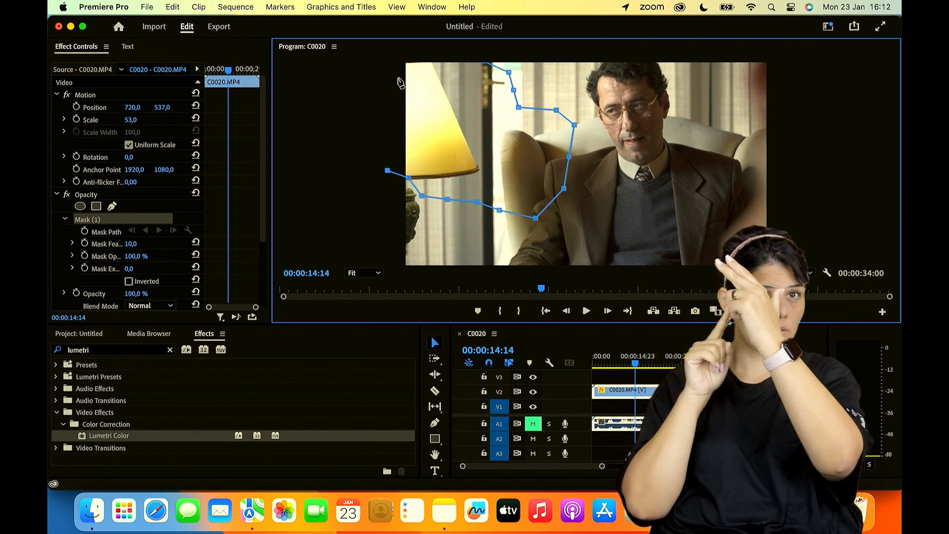
click(428, 72)
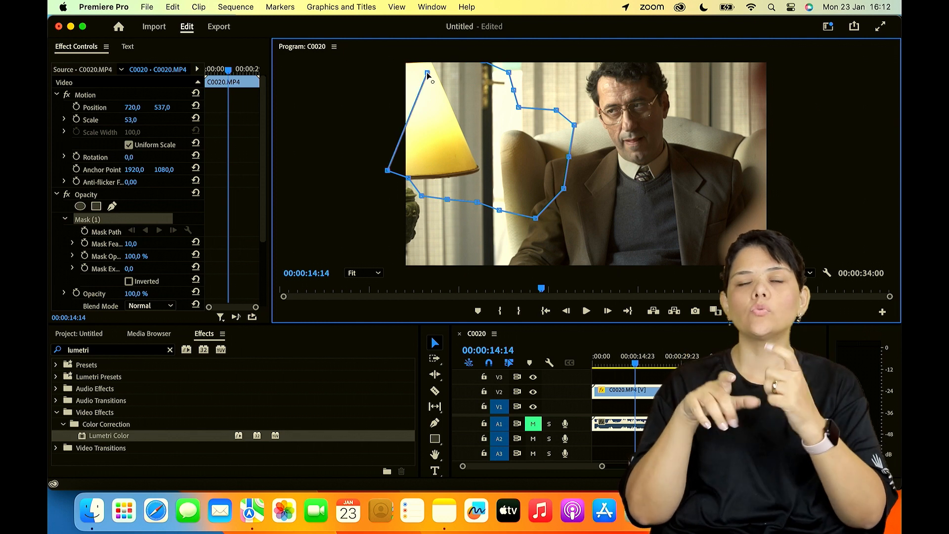
drag(427, 73, 391, 56)
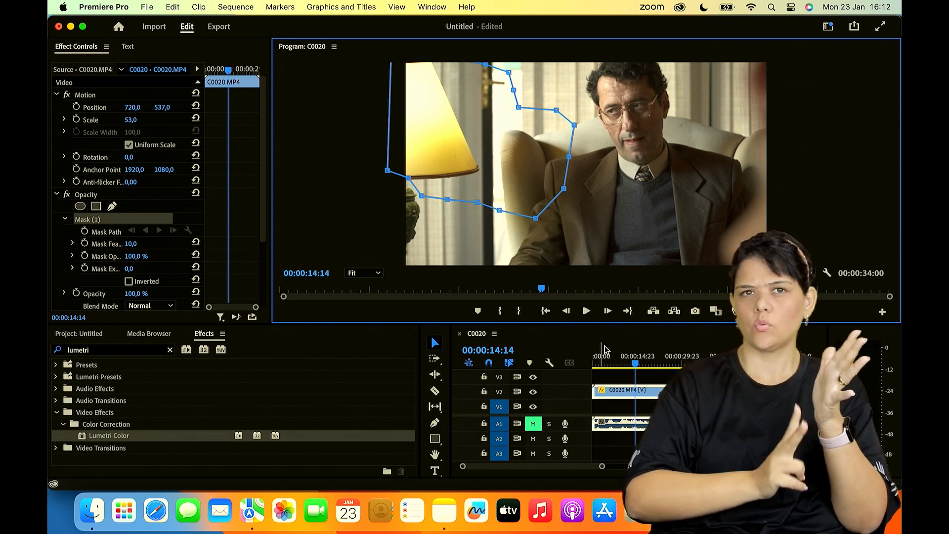
- Place copies of the clip on tracks V1 and V2, and with V1 hidden, try inverting the V2 clip's Opacity mask
drag(613, 393, 620, 408)
alt+drag(620, 408, 625, 395)
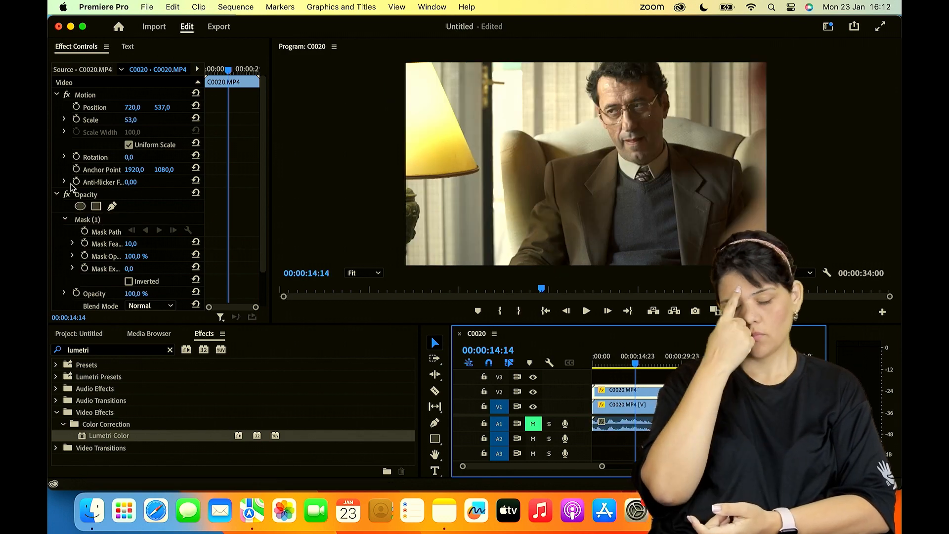
click(94, 220)
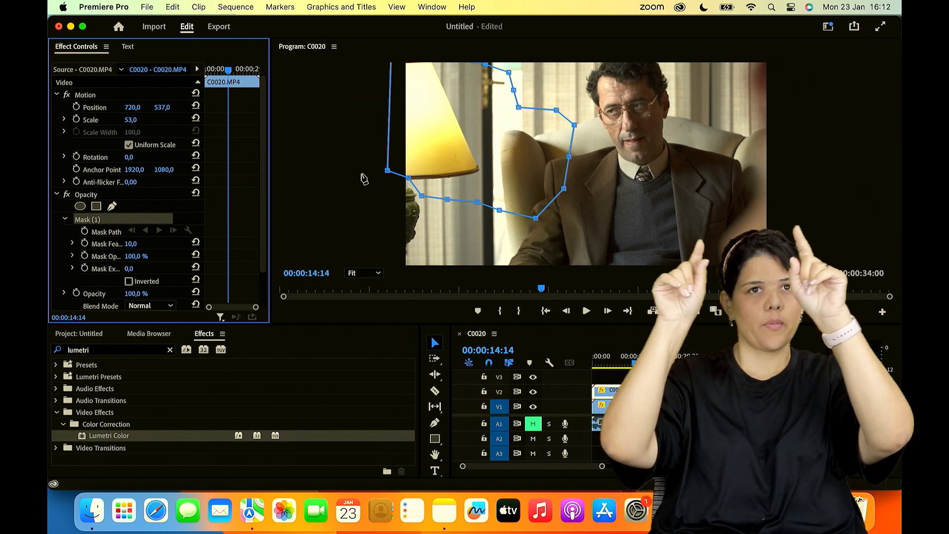
click(533, 407)
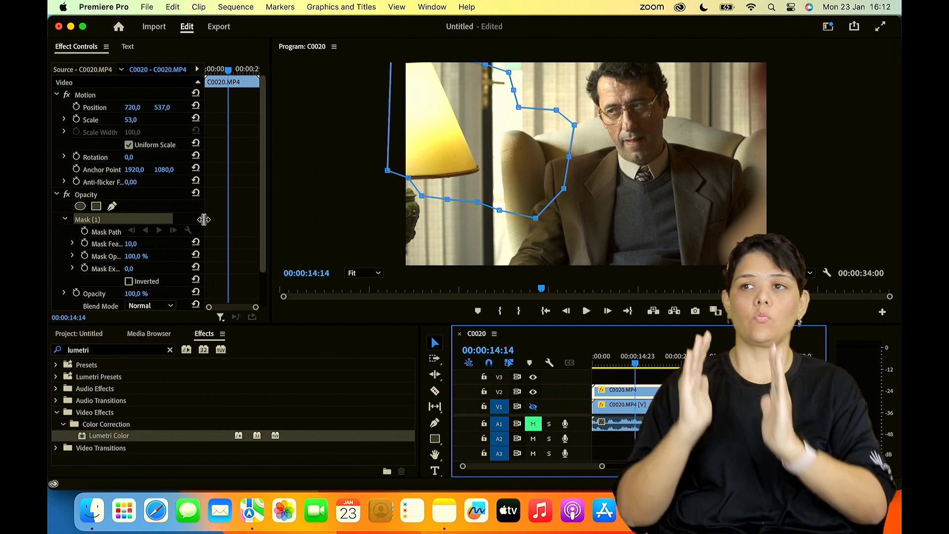
scroll(168, 245, down, 2)
click(147, 242)
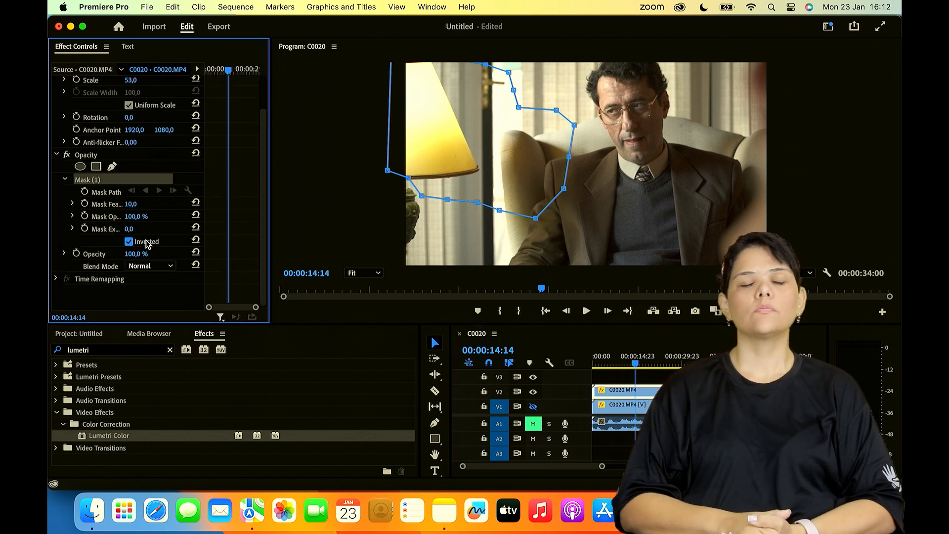
- Remove the V1 clip along with its mask, and delete the Opacity mask from the remaining V2 clip
click(680, 407)
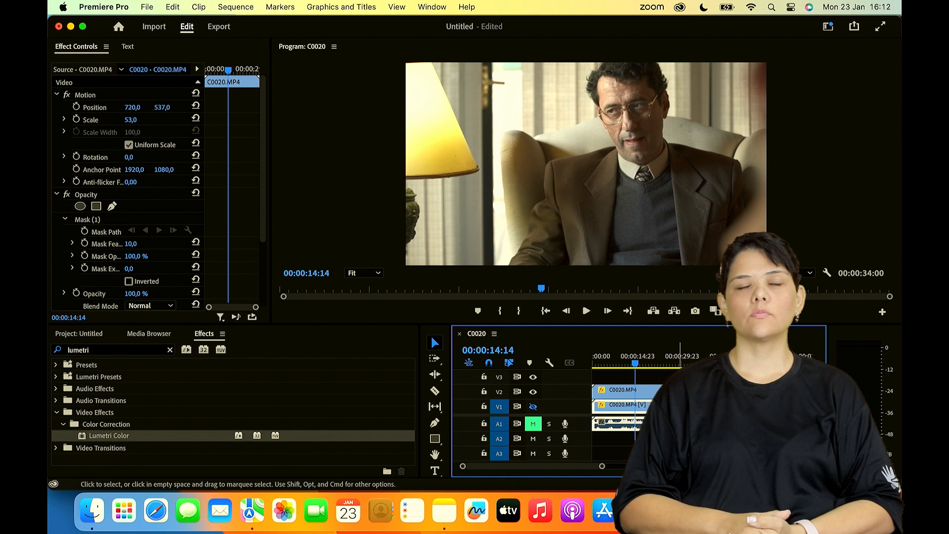
click(119, 220)
key(Delete)
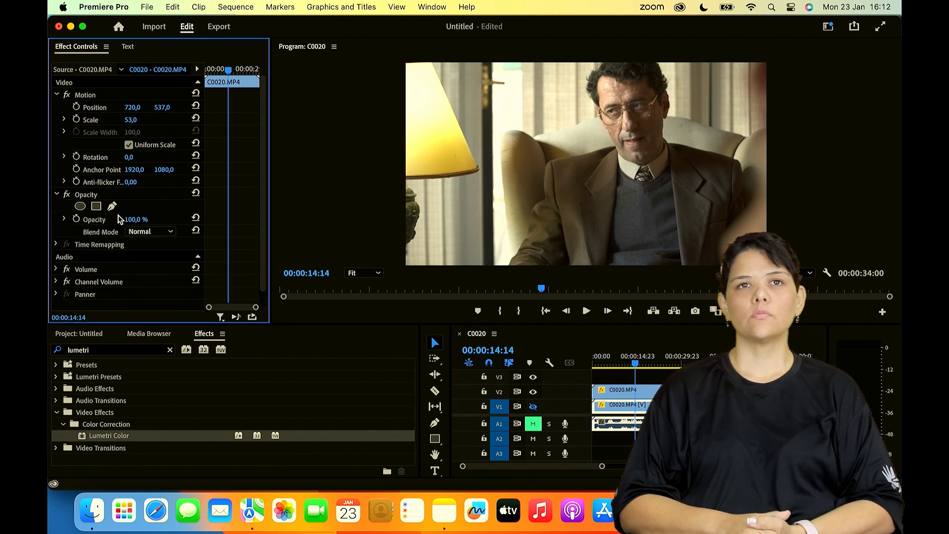
click(615, 408)
key(Delete)
click(613, 397)
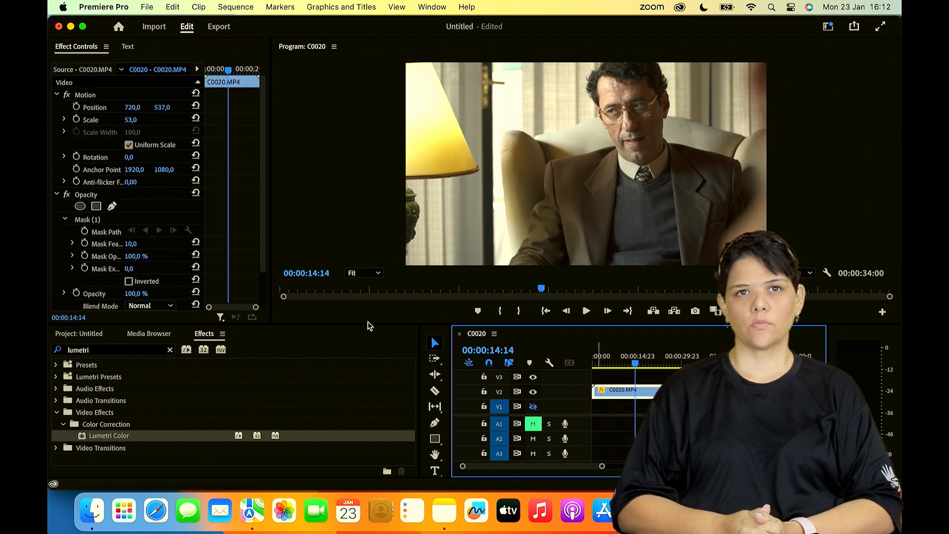
click(108, 219)
key(Delete)
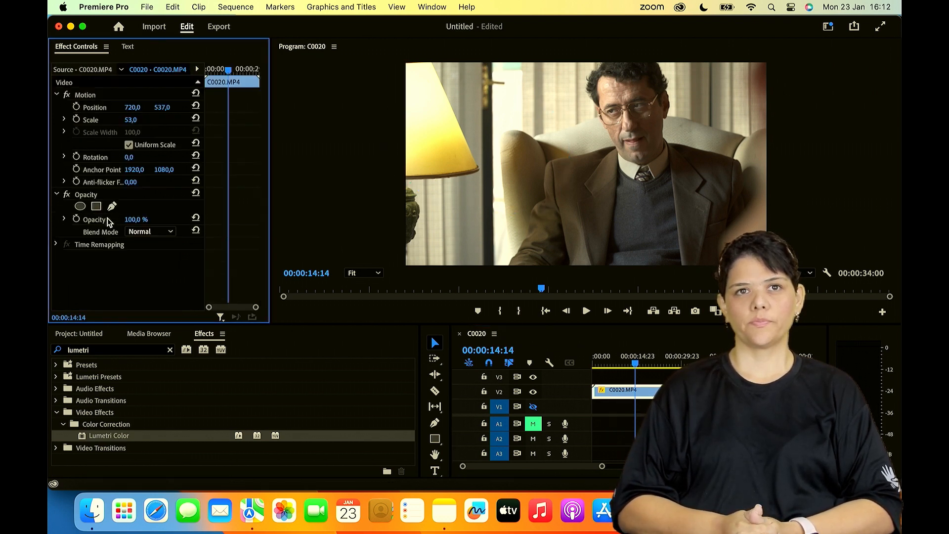
- Draw a new Opacity mask outline on the V2 clip with the Pen tool, loosely surrounding the lamp and part of the armchair
click(111, 204)
click(428, 61)
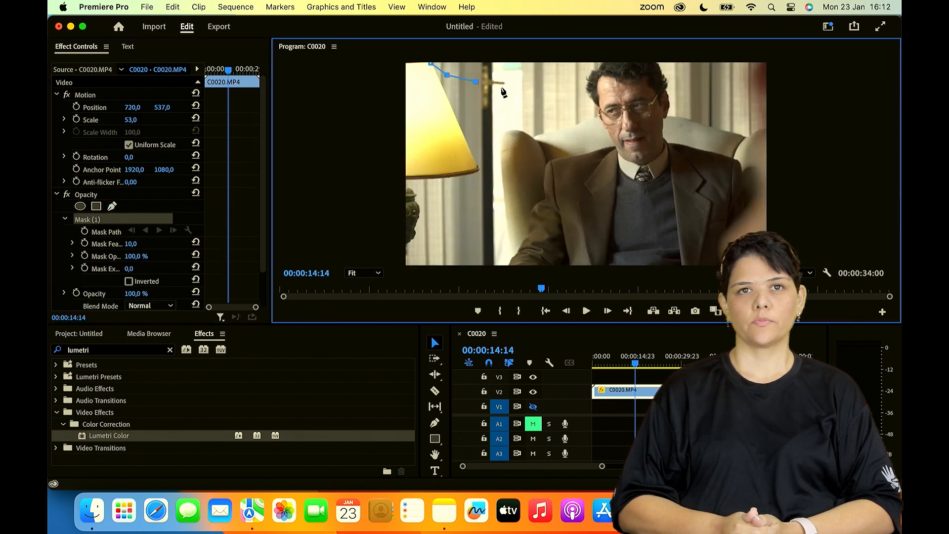
click(516, 94)
click(543, 92)
click(570, 109)
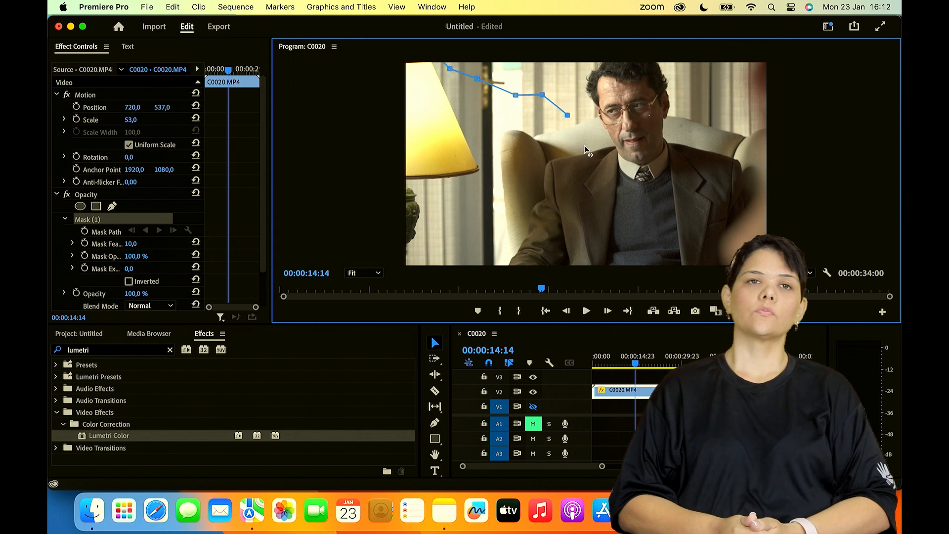
click(598, 167)
click(590, 190)
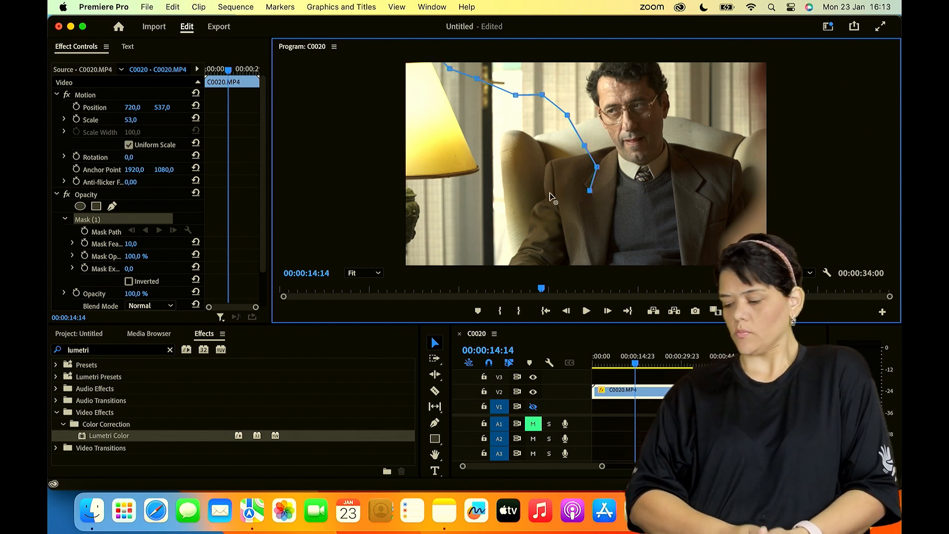
click(551, 221)
click(525, 224)
click(466, 226)
click(393, 224)
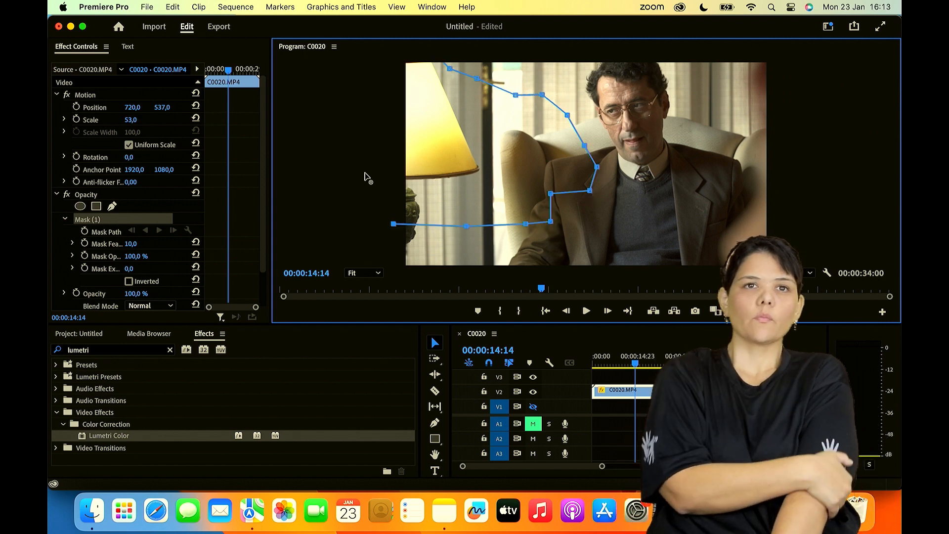
click(365, 173)
click(380, 70)
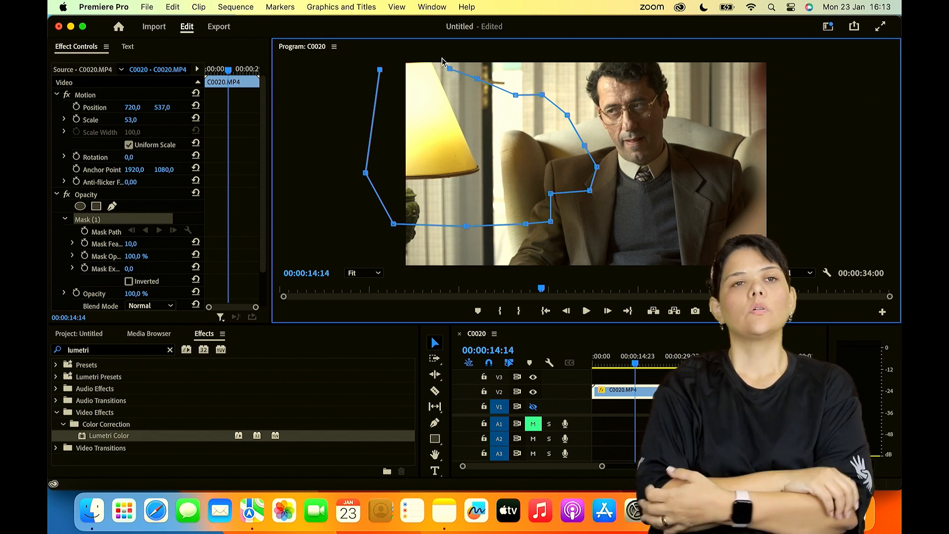
- Undo the misplaced mask points, and close a simpler outline around the lamp with one corner moved outside the frame
drag(449, 69, 468, 84)
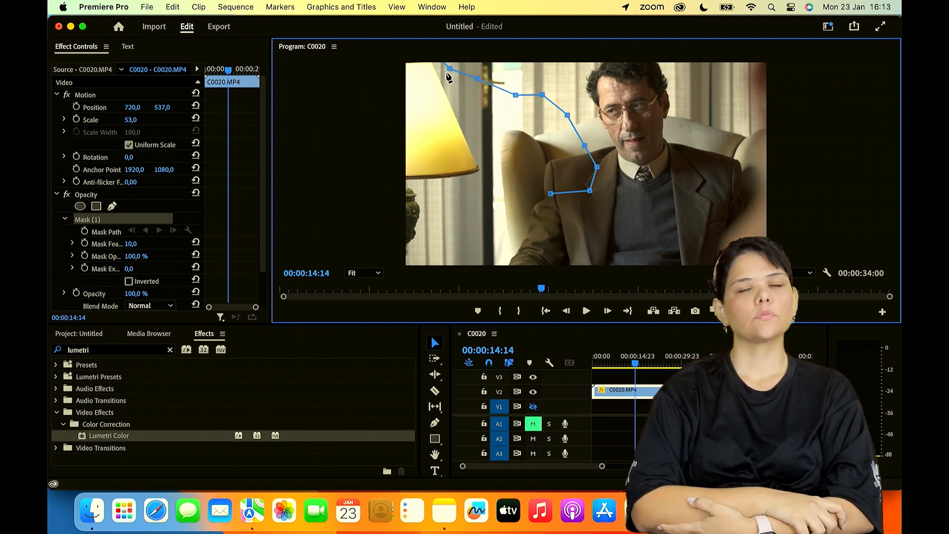
key(super+z)
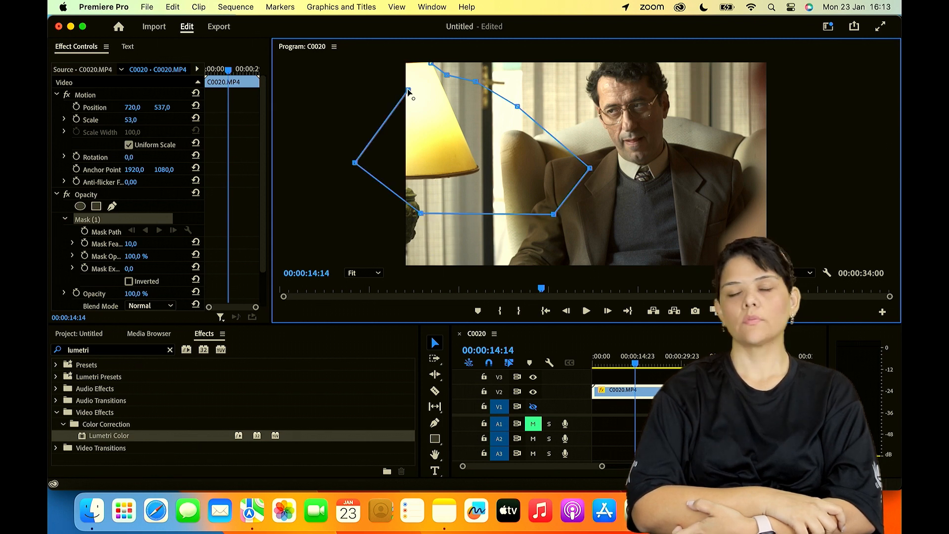
click(408, 90)
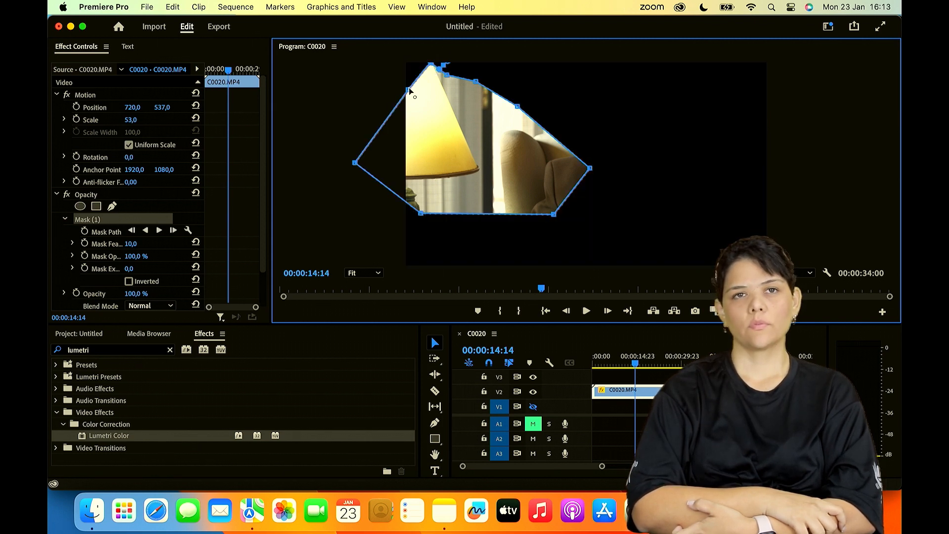
drag(407, 90, 385, 47)
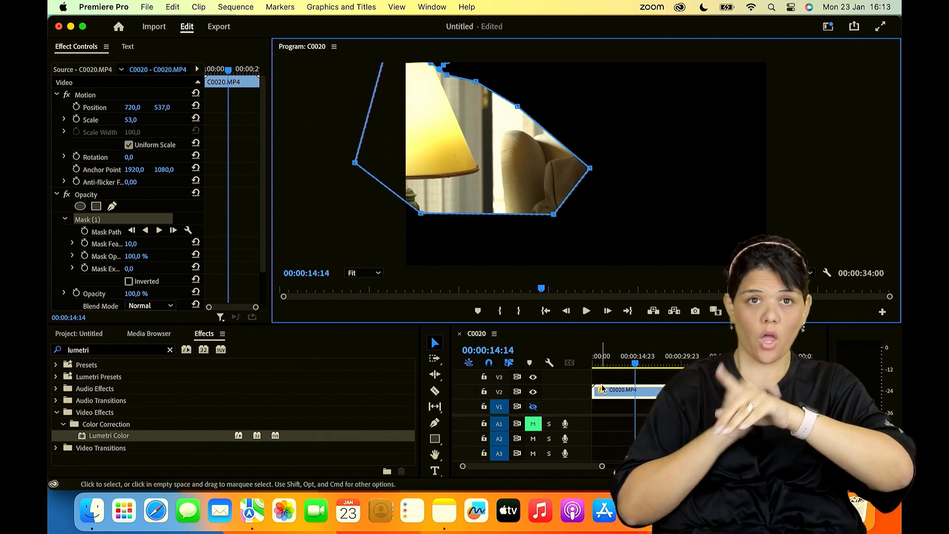
- Duplicate the masked V2 clip onto track V1, and with V1 made visible, invert the copy's Opacity mask
drag(618, 393, 620, 406)
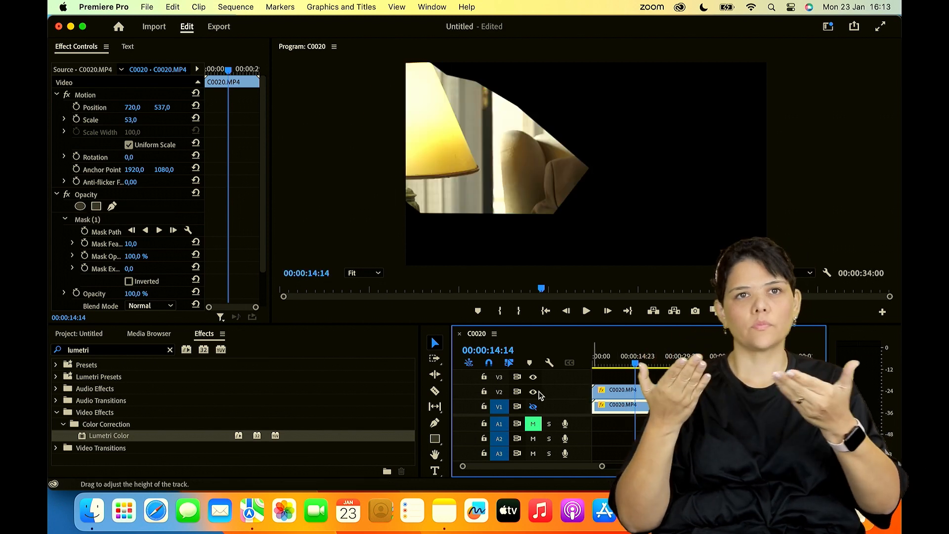
click(533, 406)
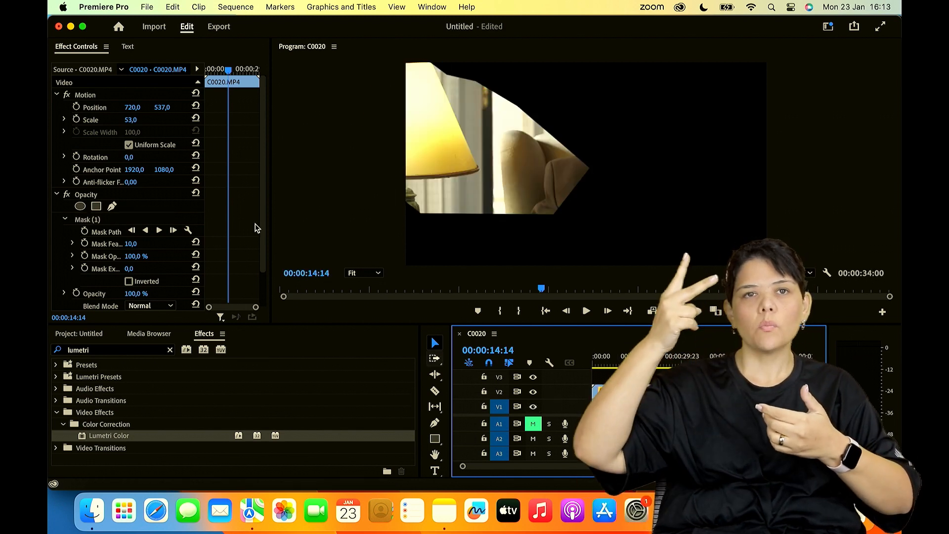
click(129, 281)
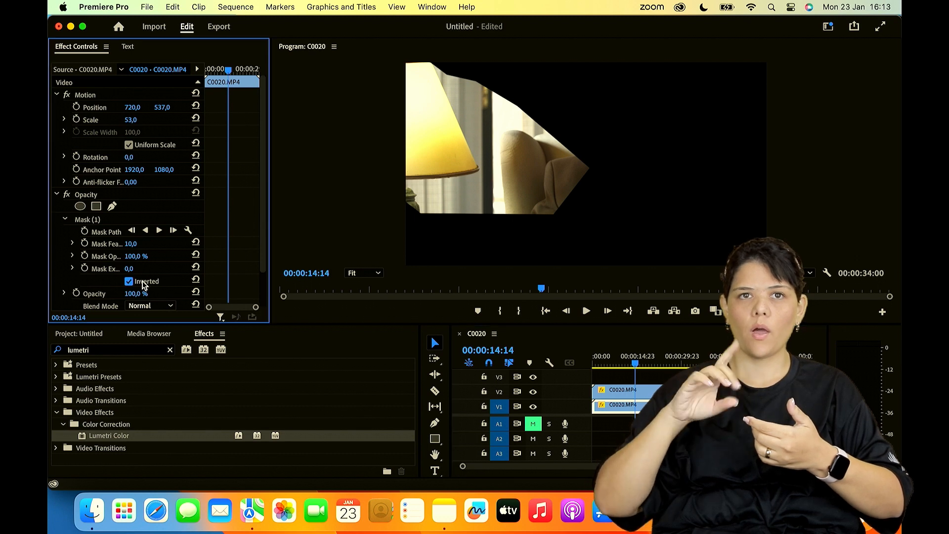
- Toggle the output of tracks V1 and V2 off and on to inspect each half of the masked picture
click(533, 407)
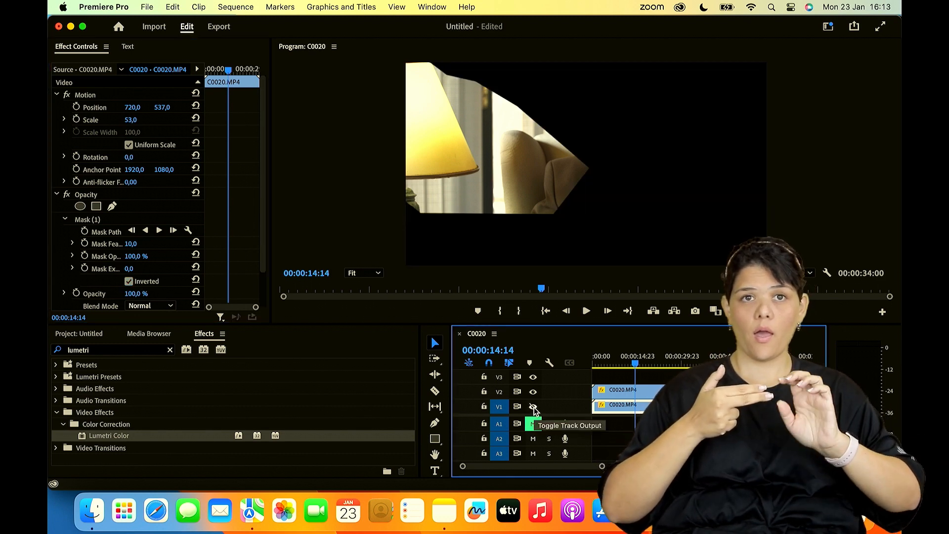
click(533, 407)
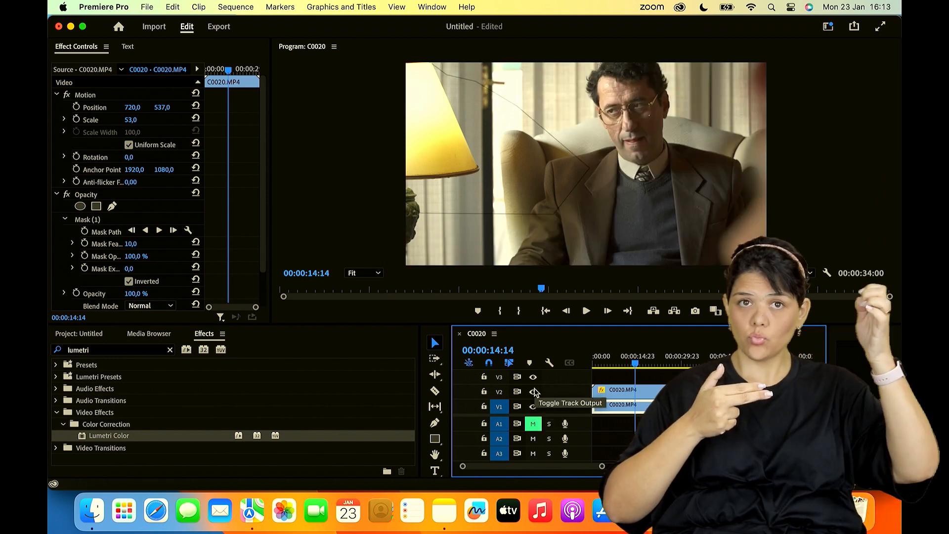
click(533, 392)
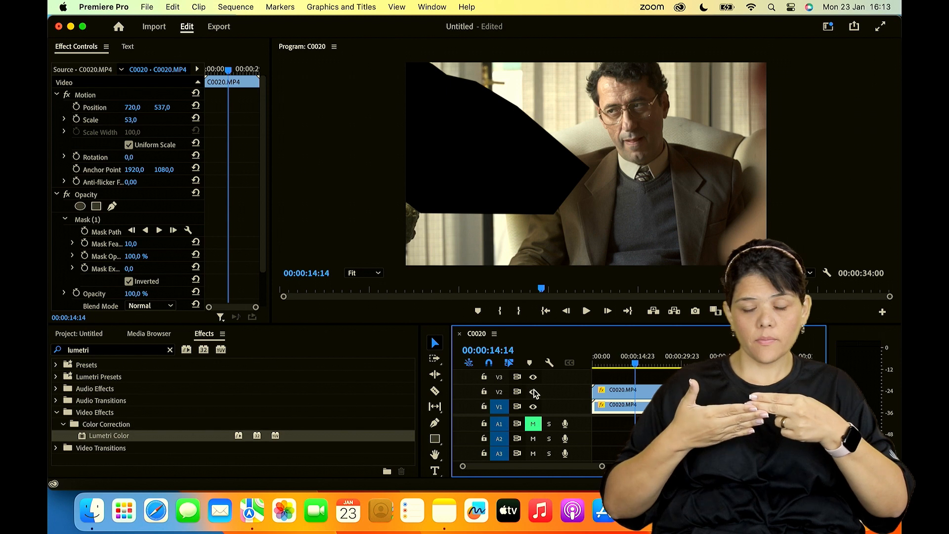
click(534, 392)
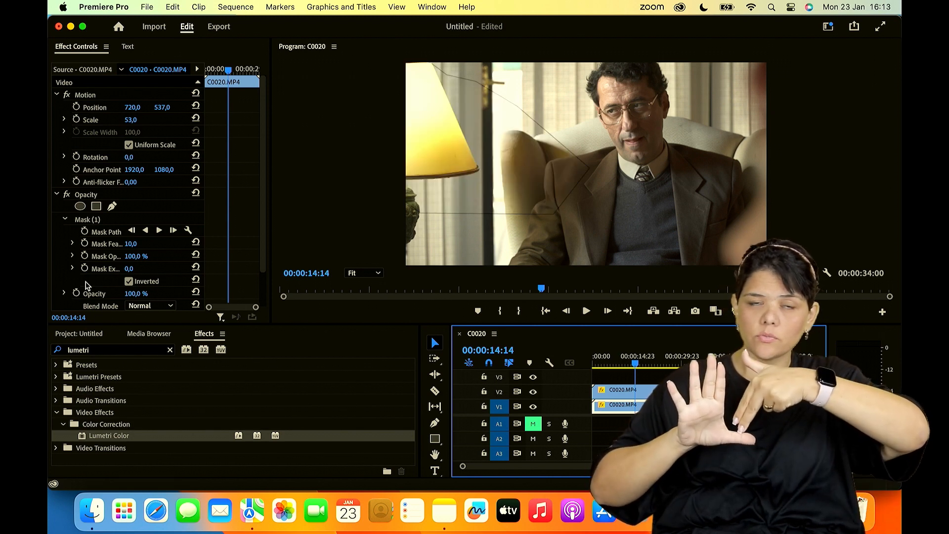
- Apply the Lumetri Color effect to the V2 clip, and toggle that track's output to compare the picture
click(108, 436)
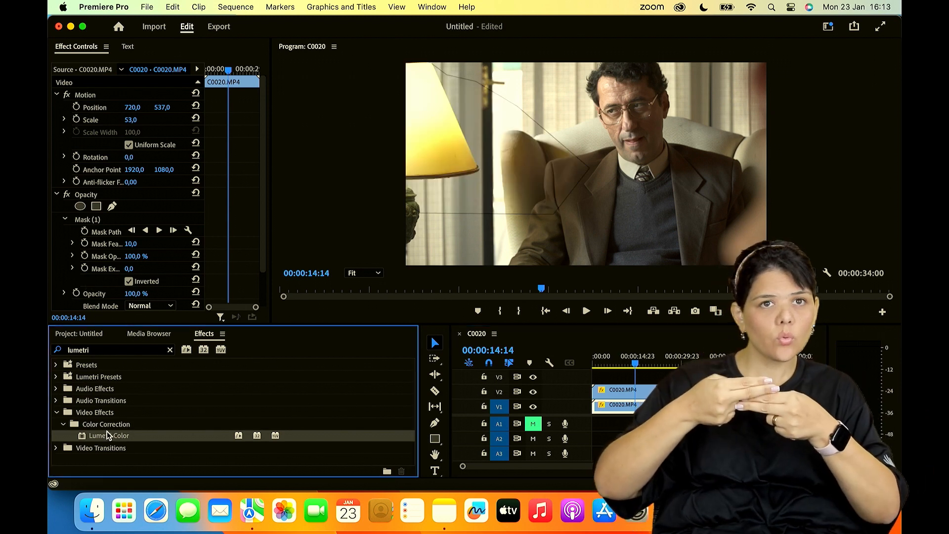
drag(627, 391, 625, 391)
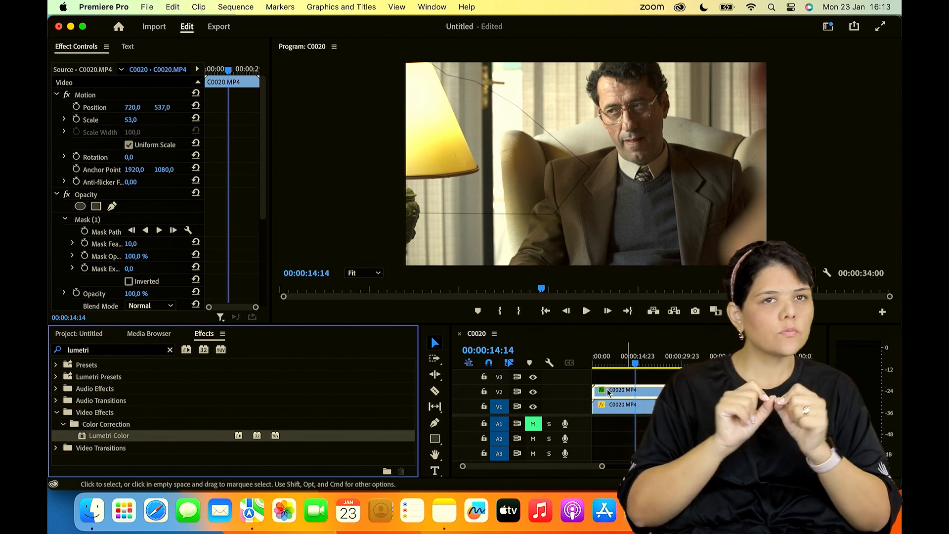
click(534, 392)
click(534, 392)
click(533, 393)
click(532, 392)
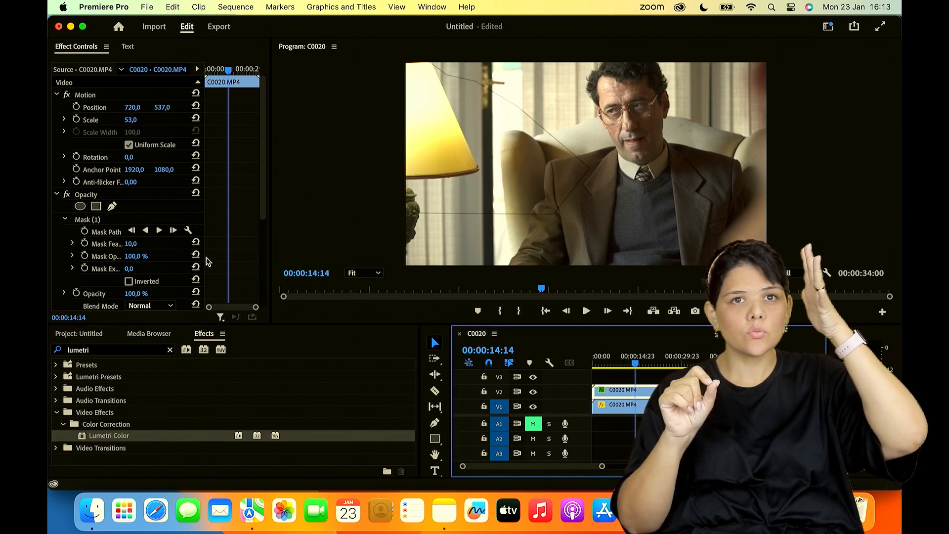
- Move the V2 Opacity mask's off-frame upper corner points inward onto the lampshade, cutting a notch into the mask outline
scroll(206, 257, down, 5)
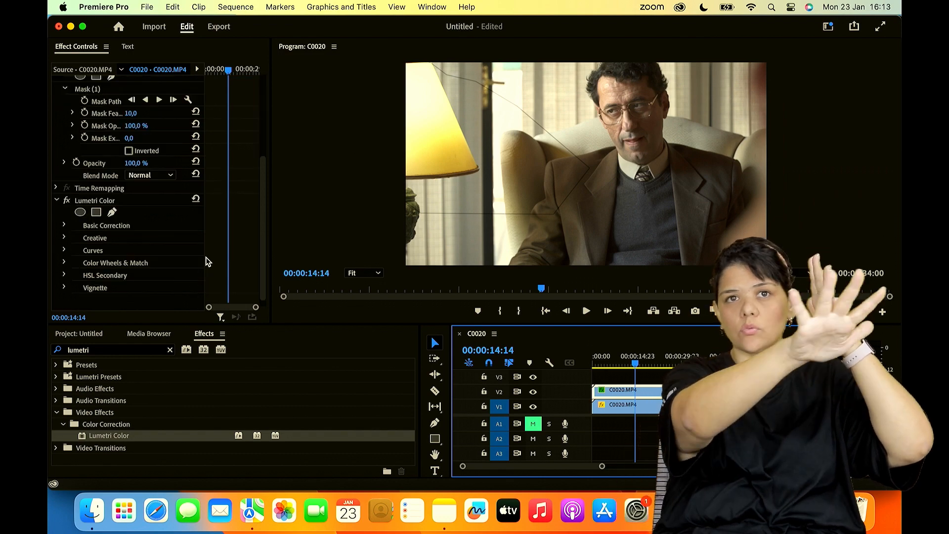
click(96, 90)
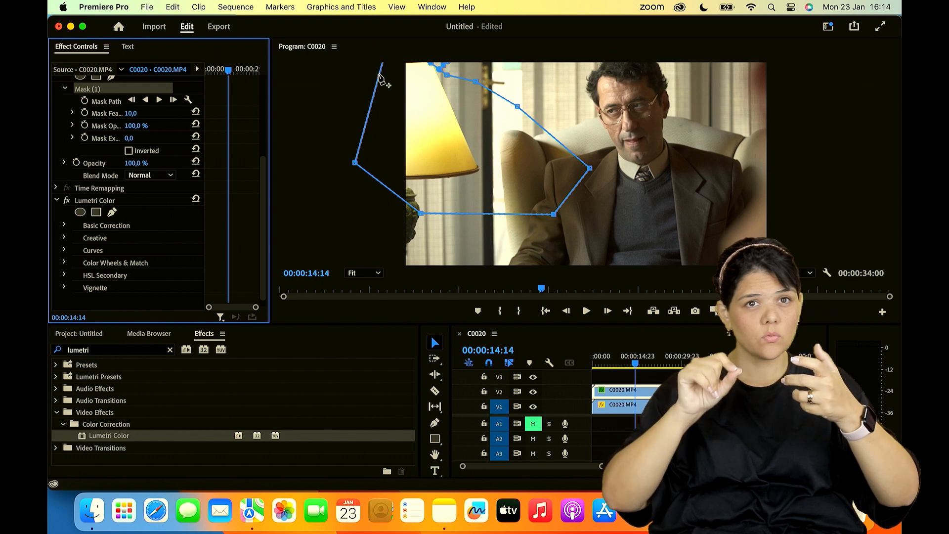
click(380, 77)
drag(379, 76, 459, 118)
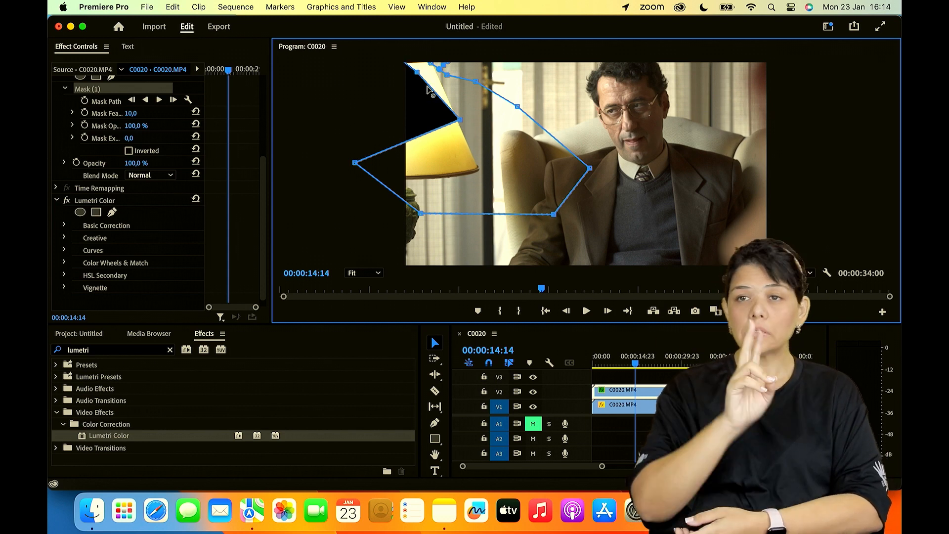
drag(460, 112, 461, 109)
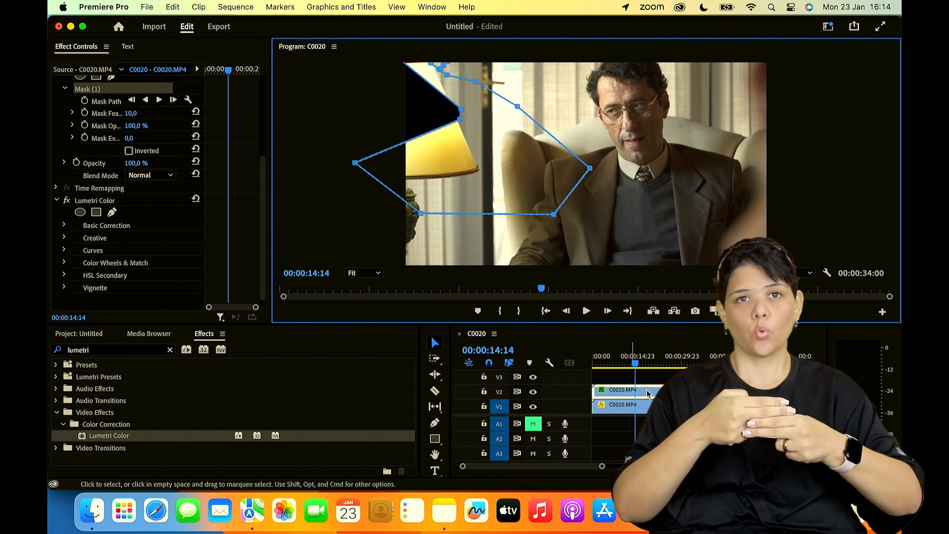
- Duplicate the V2 clip onto track V3, delete the copy's Opacity mask, and toggle V3's output to compare
alt+drag(648, 393, 645, 376)
click(645, 376)
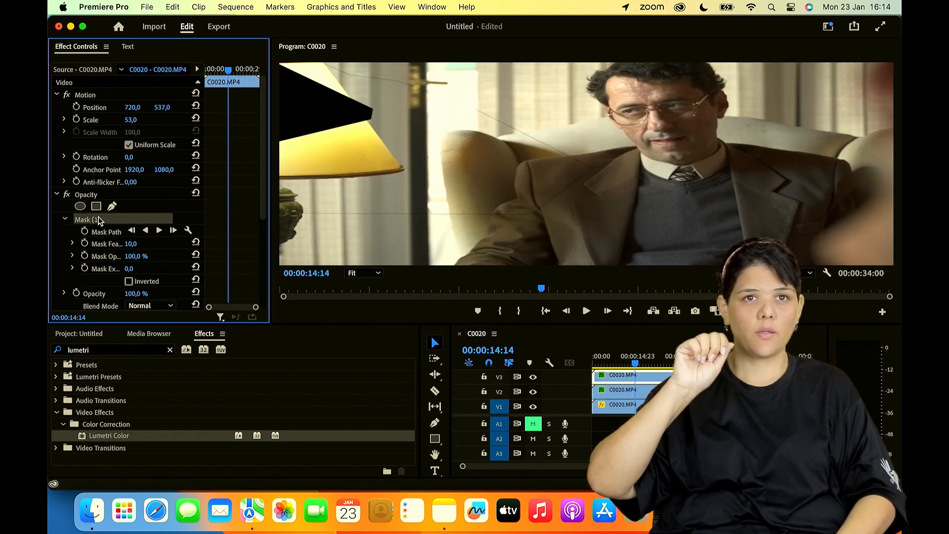
click(99, 219)
key(Delete)
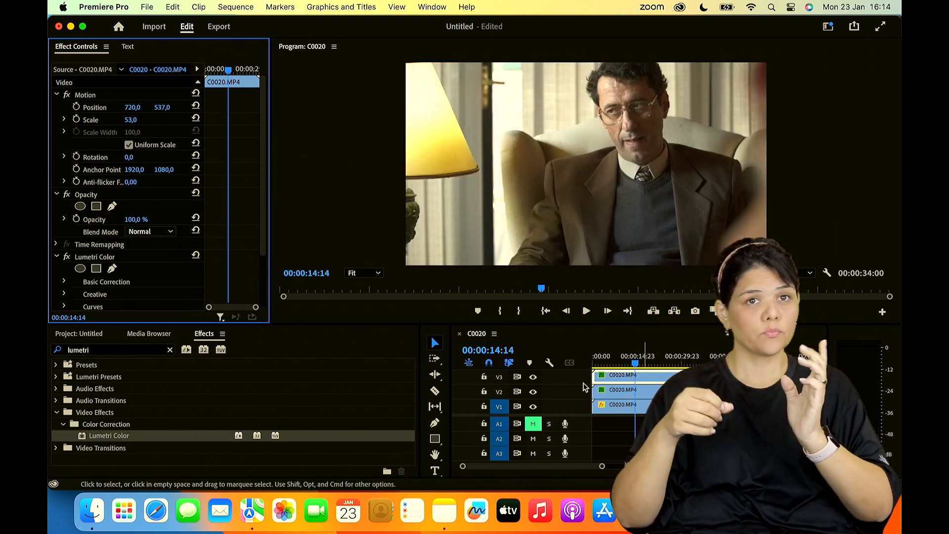
click(534, 380)
click(535, 380)
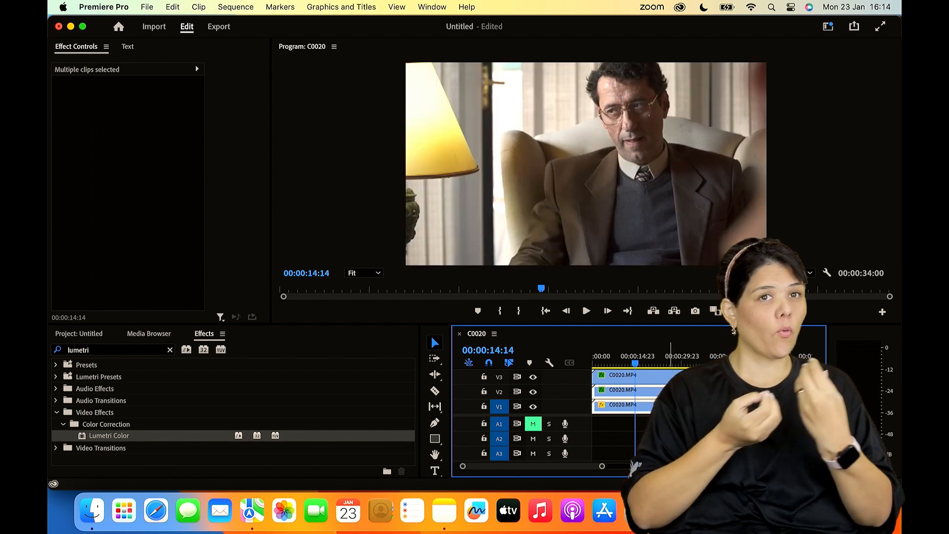
- Rearrange the clips so the two masked ones sit on V3 and V4 and the unmasked copy sits on V1
drag(687, 376, 789, 376)
drag(661, 378, 646, 407)
drag(646, 409, 617, 420)
click(640, 422)
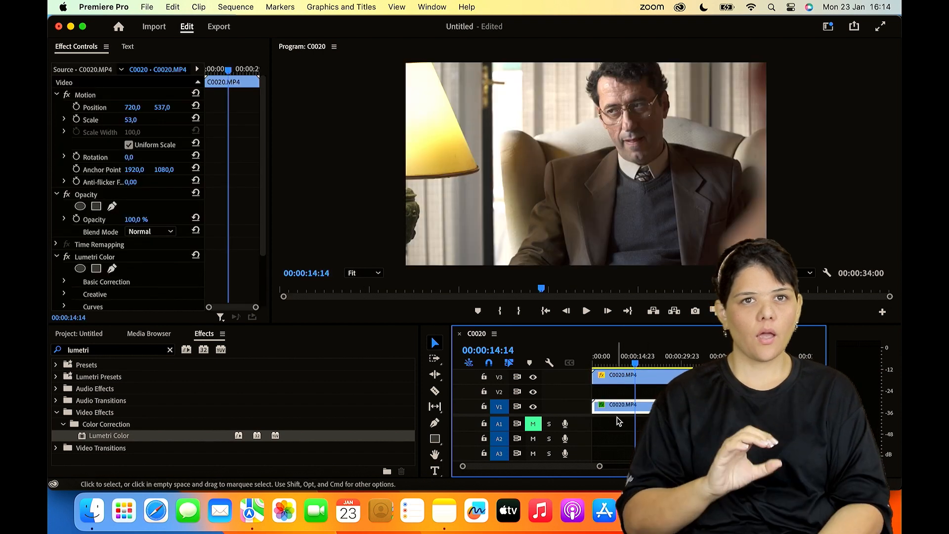
click(533, 408)
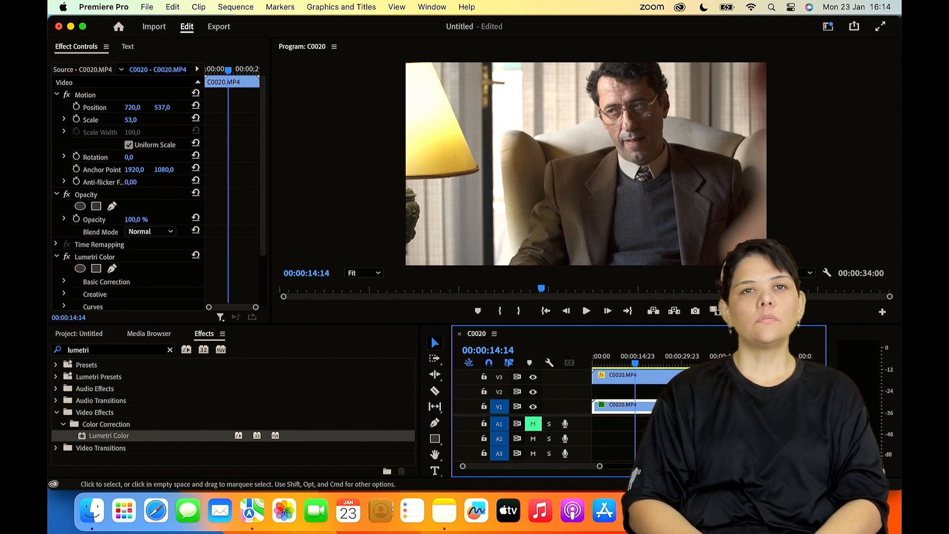
- Set the Mask Feather of the V4 clip's Opacity mask to 148
scroll(533, 407, up, 1)
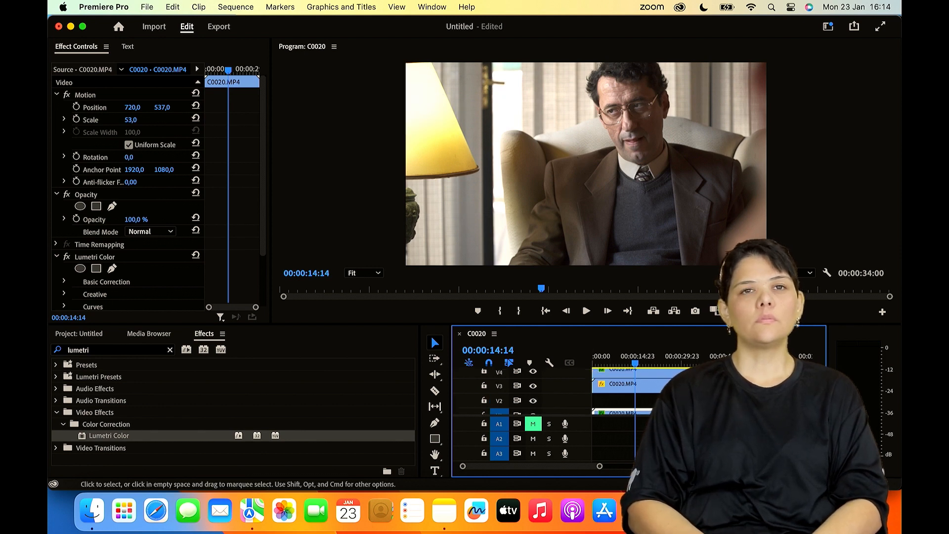
click(637, 381)
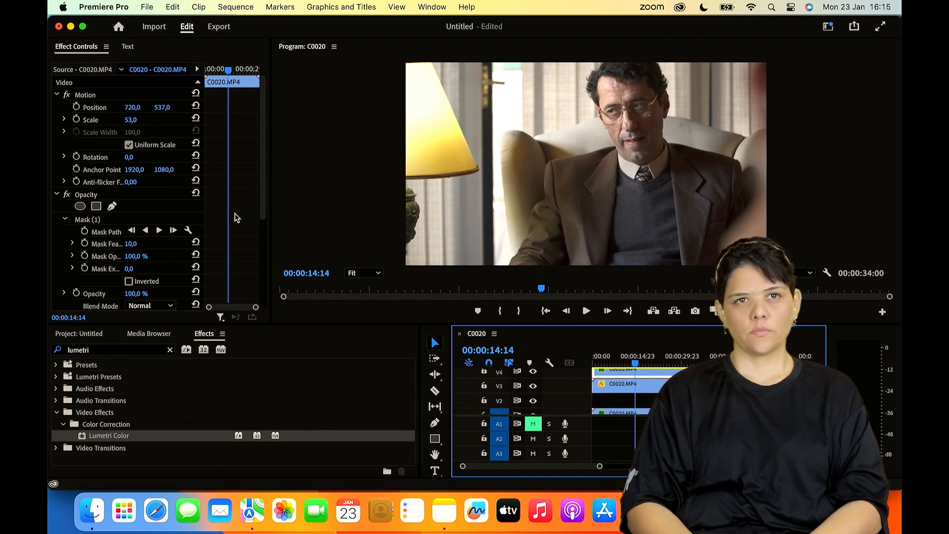
click(133, 245)
drag(134, 245, 180, 245)
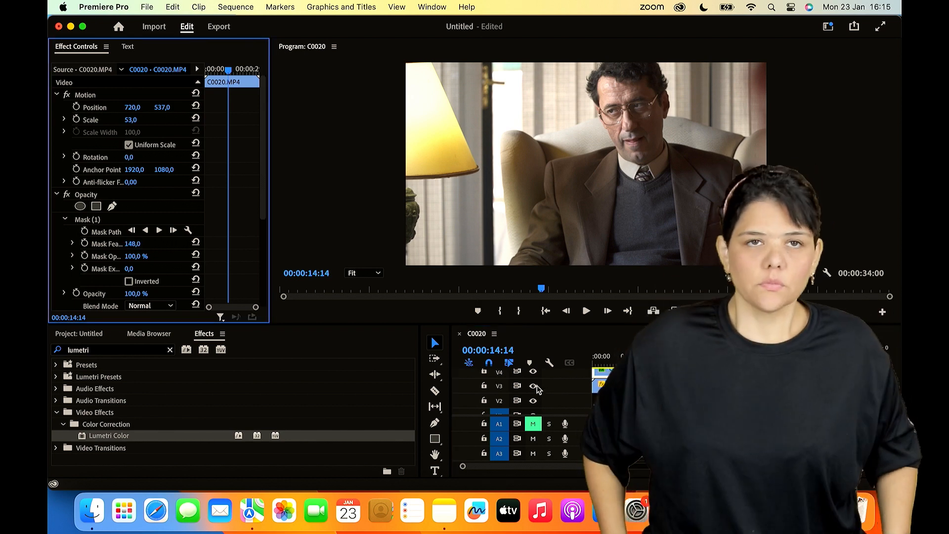
- Hide tracks V3 and V1 so only the masked V4 clip is displayed
click(533, 385)
scroll(544, 403, down, 1)
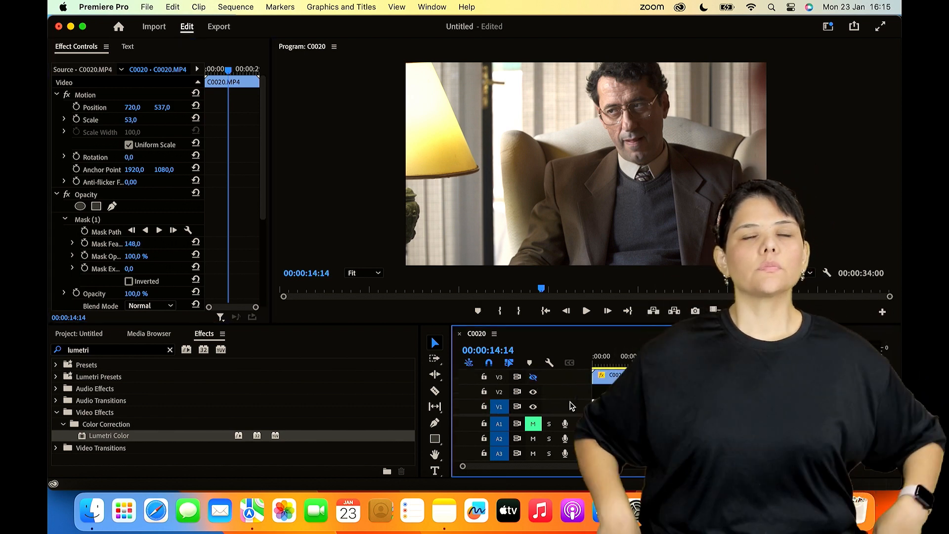
click(533, 406)
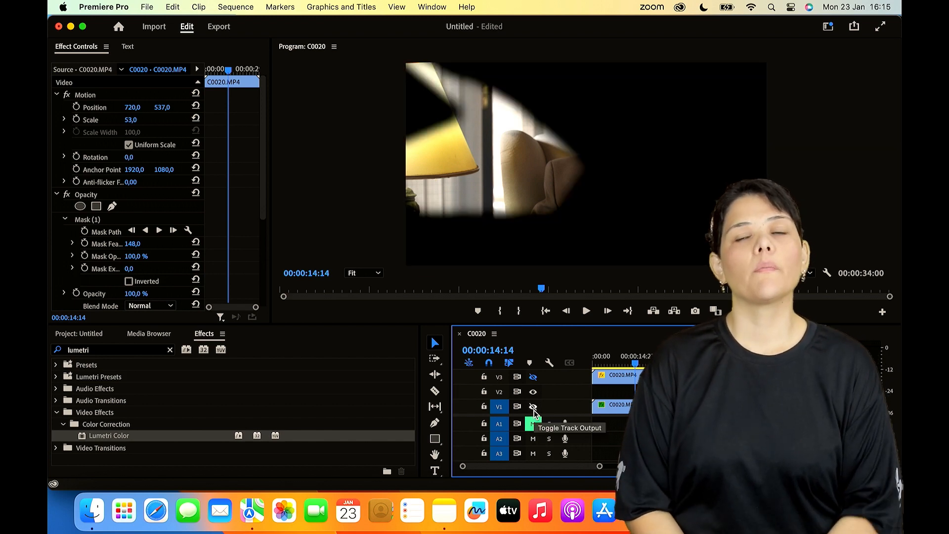
- Reset the V4 mask's feather to 0, and raise it to about 452
click(132, 244)
text(0)
key(Return)
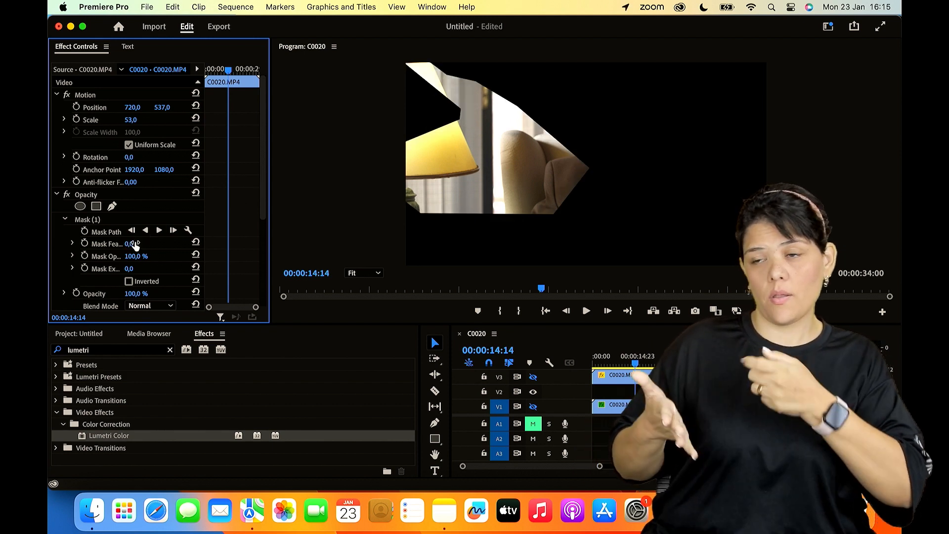
drag(129, 243, 141, 244)
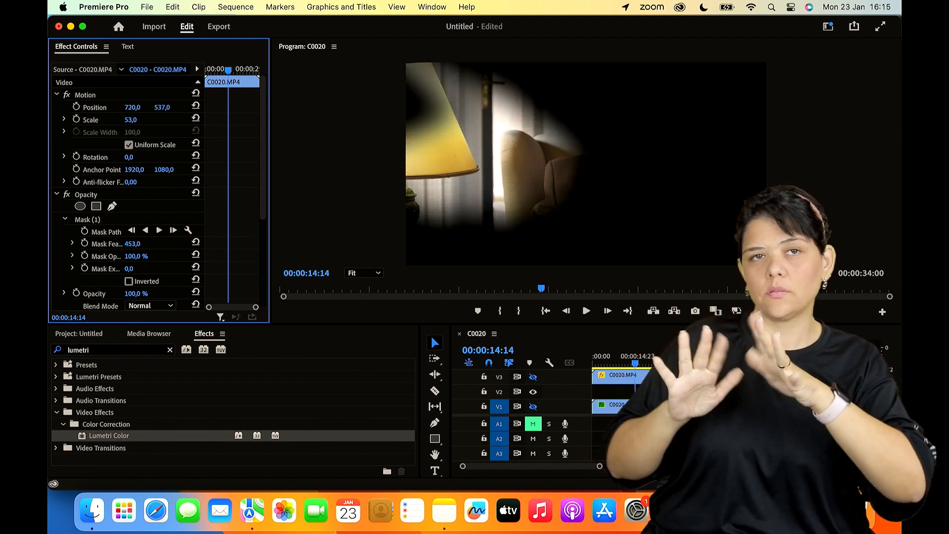
- Raise the Temperature in the V4 clip's Lumetri Color Basic Correction to 84
scroll(240, 228, down, 7)
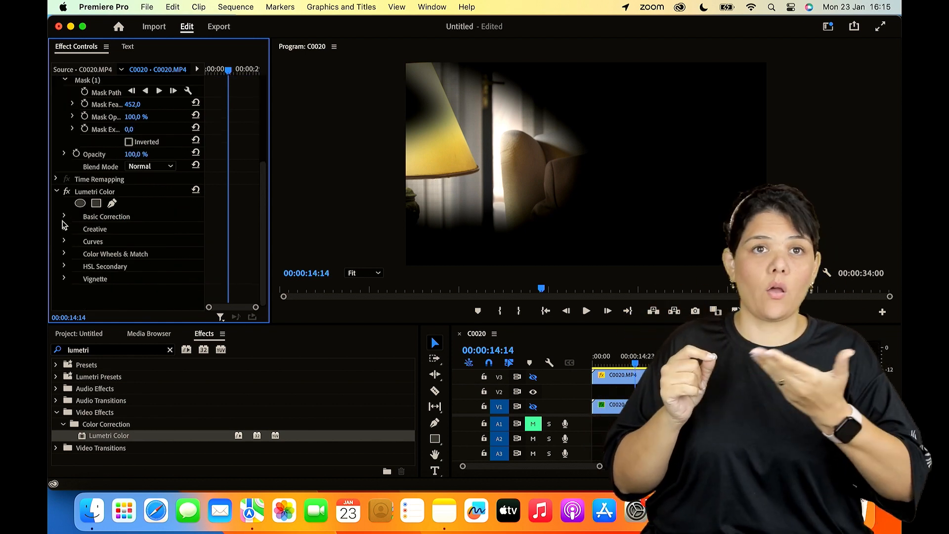
click(64, 217)
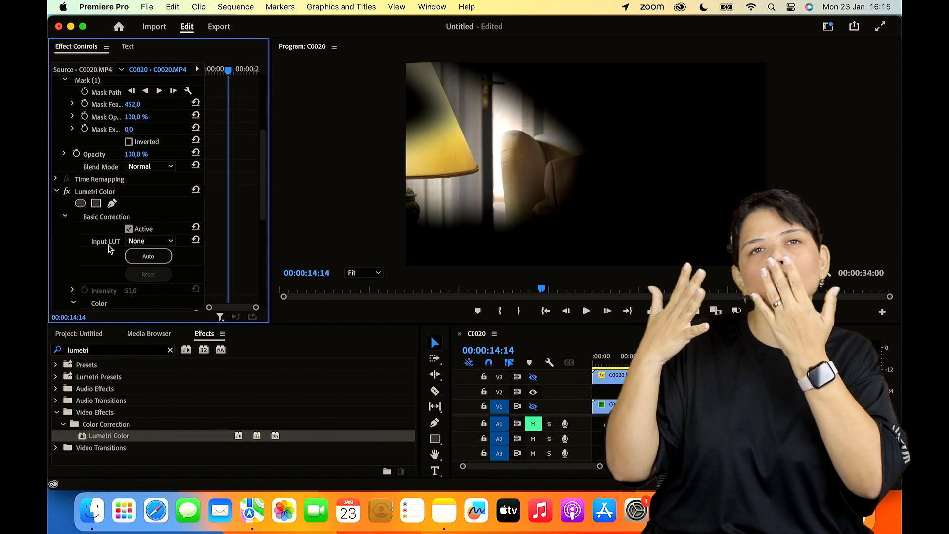
click(65, 218)
click(65, 218)
scroll(75, 249, down, 5)
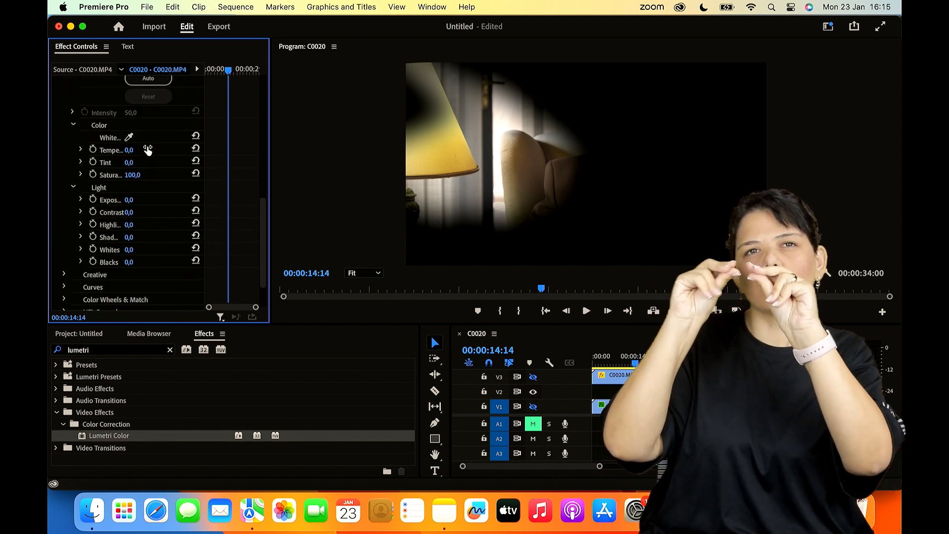
drag(130, 150, 153, 150)
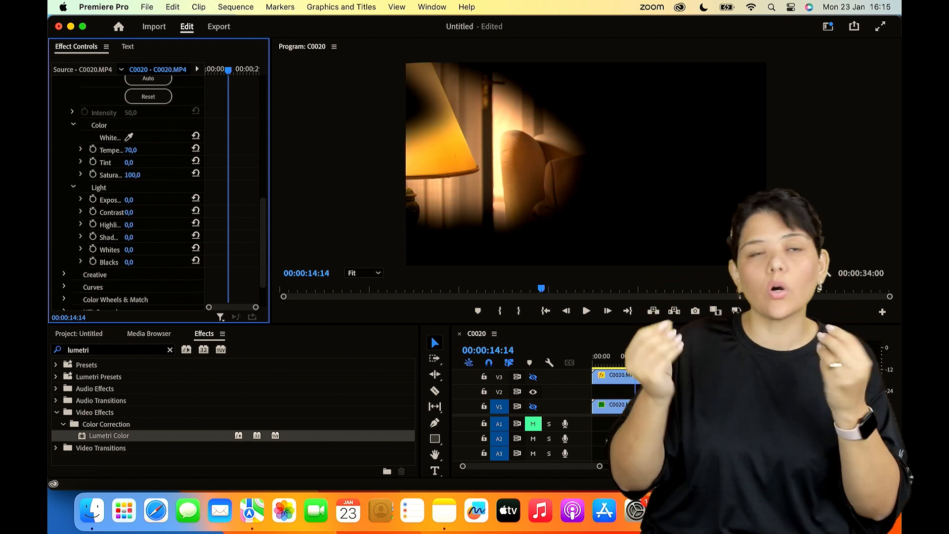
- Increase the V4 mask's Mask Feather to 1007 and its Mask Expansion to 311
scroll(176, 141, up, 10)
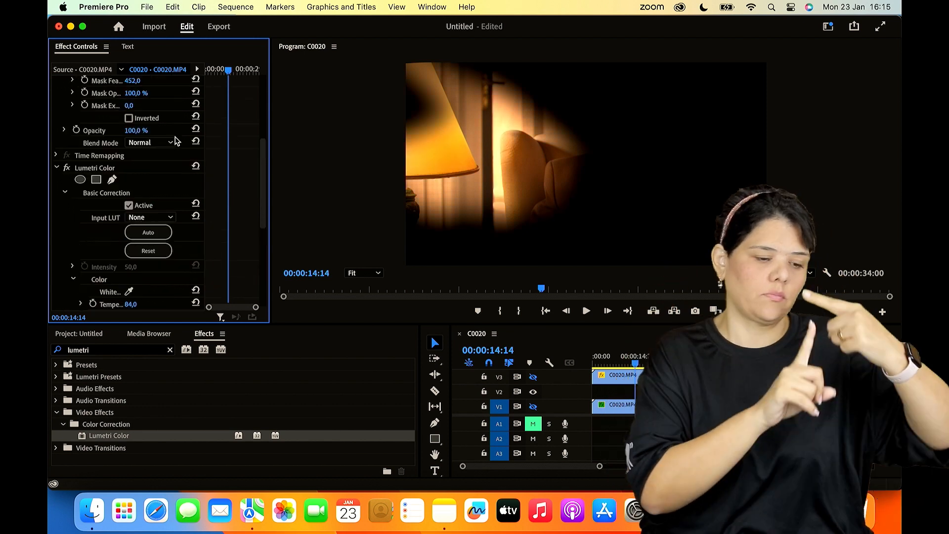
drag(138, 200, 167, 224)
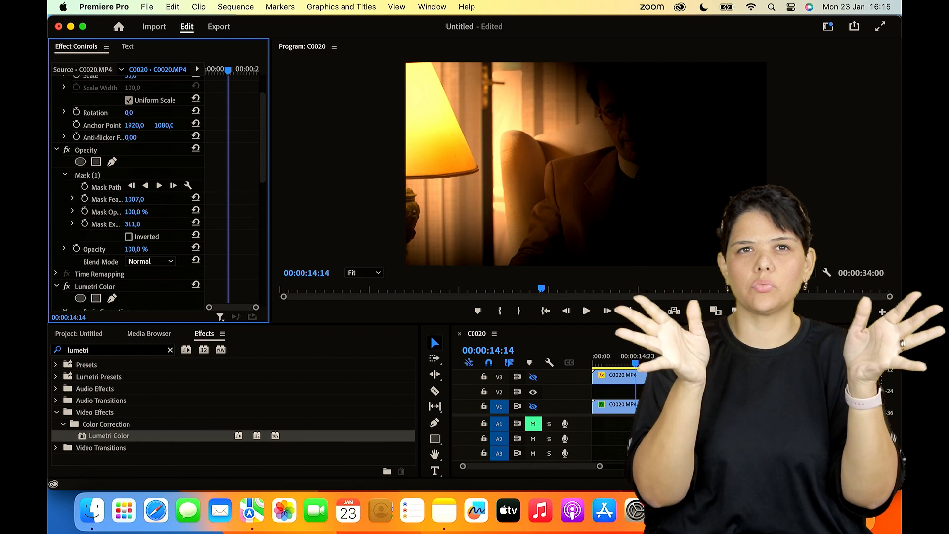
- Make tracks V3 and V1 visible again beneath the warm-tinted V4 clip
scroll(548, 386, up, 2)
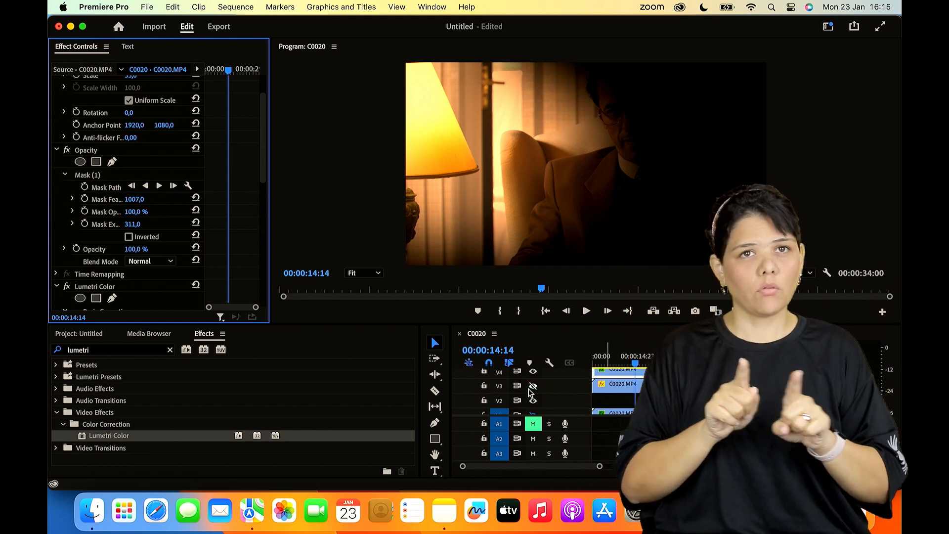
click(533, 387)
scroll(603, 390, down, 1)
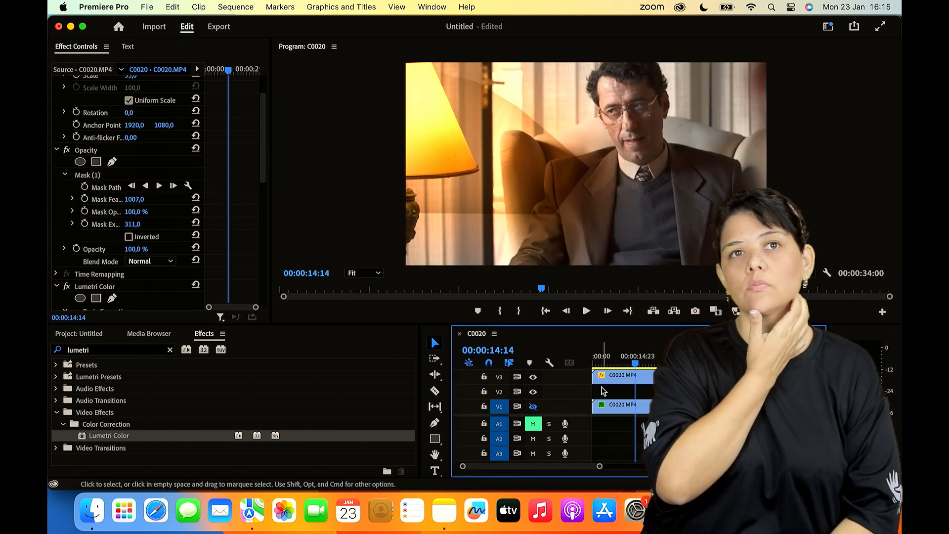
click(533, 406)
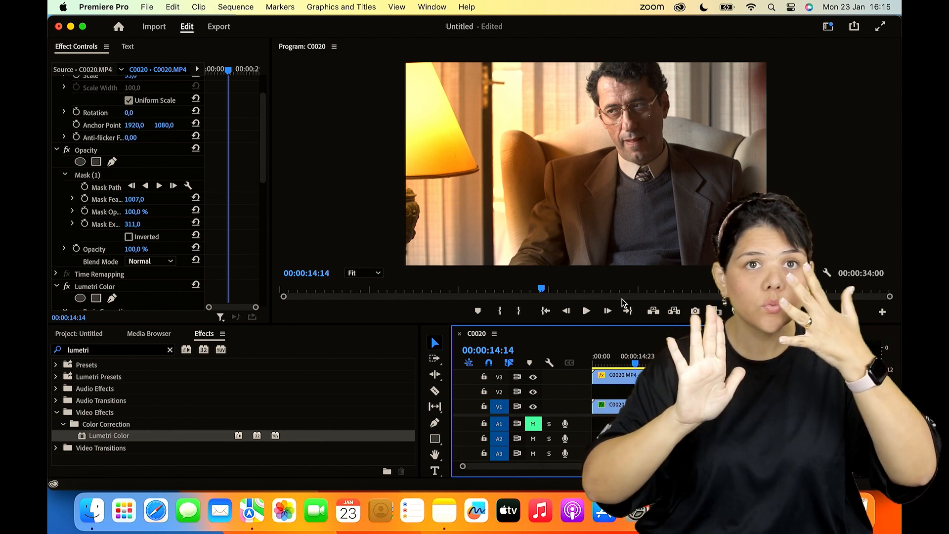
- Toggle V4's output off and on to compare the picture with and without the warm lamp light
scroll(593, 383, up, 2)
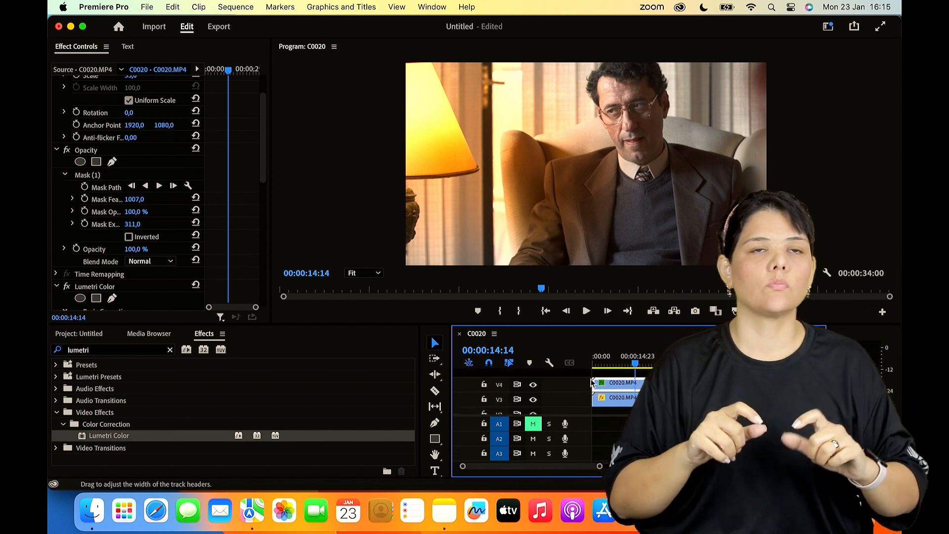
click(534, 385)
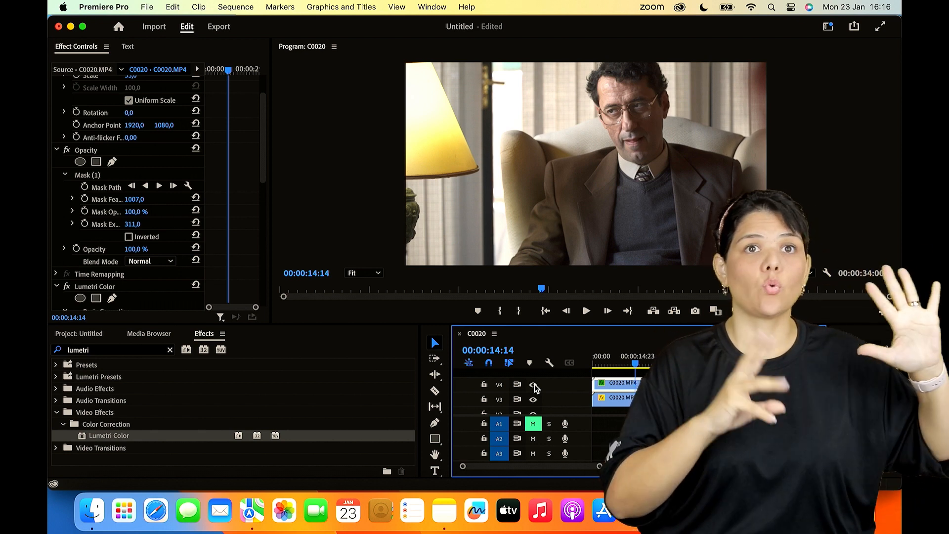
click(534, 384)
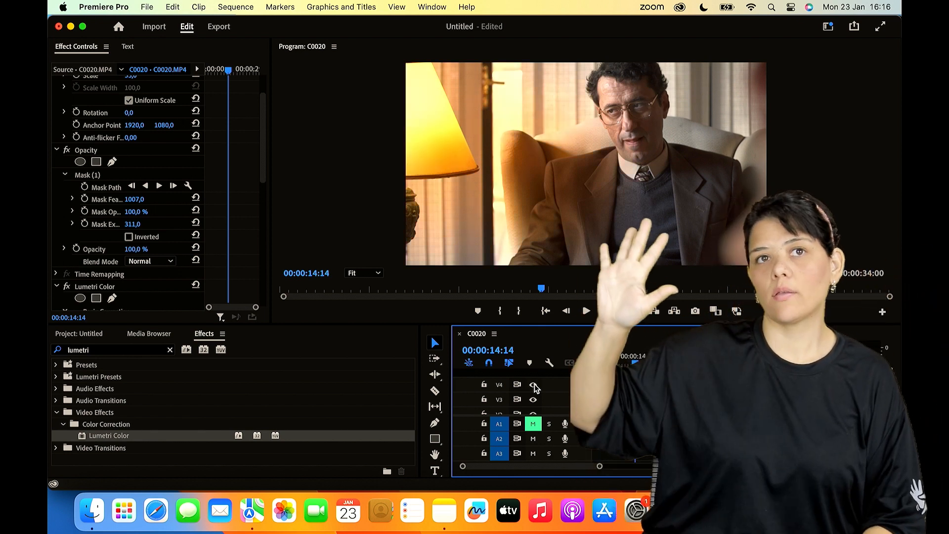